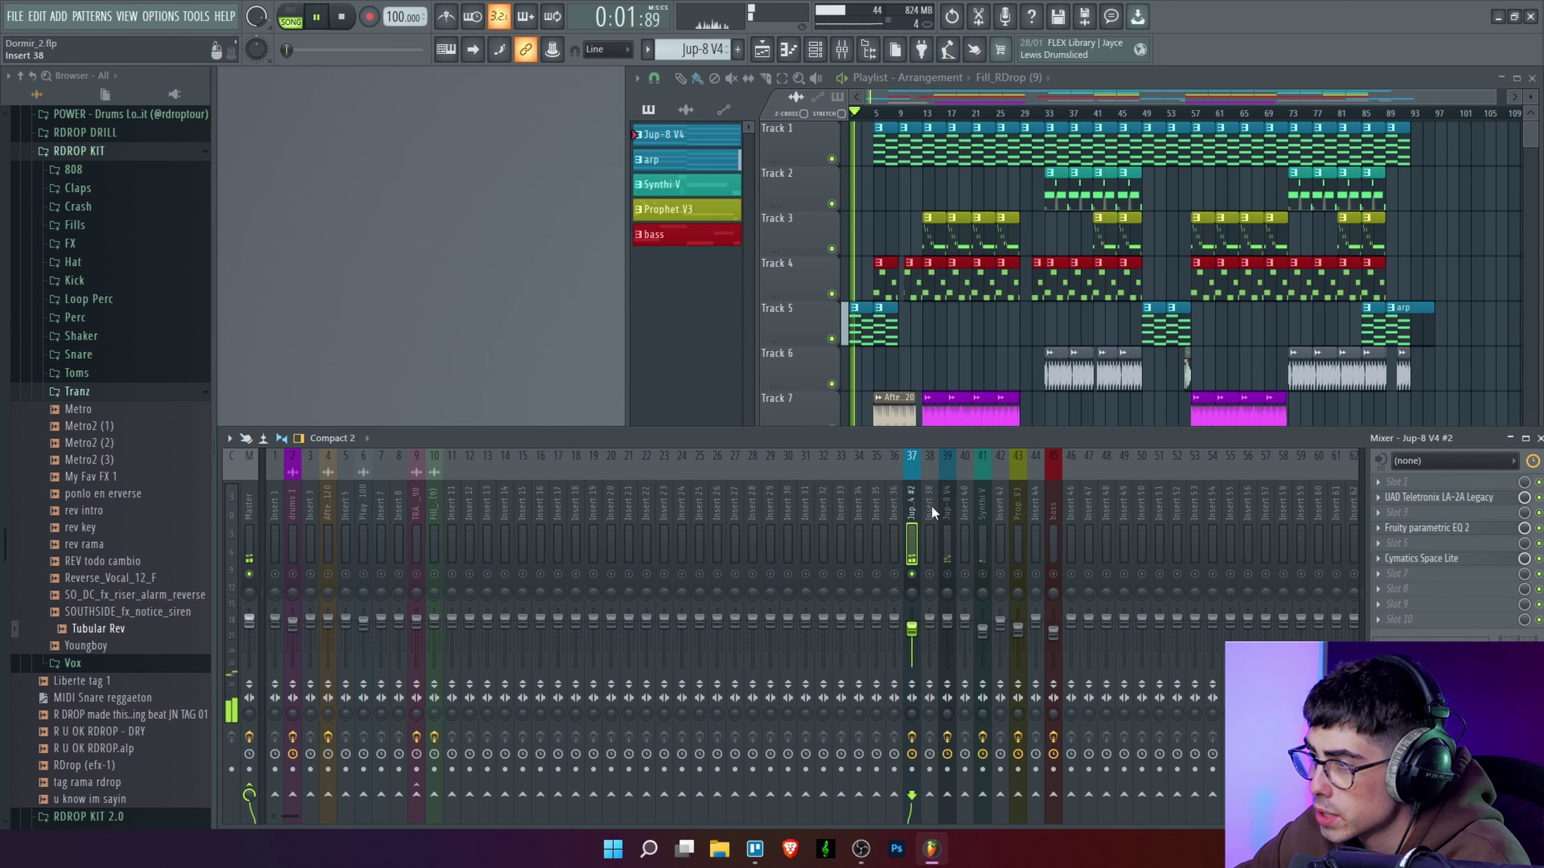
Step: Play the song and load Virtual Mix Rack into the empty slot between Fruity parametric EQ 2 and Cymatics Space Lite
{"action": "key", "text": "space"}
{"action": "key", "text": "space"}
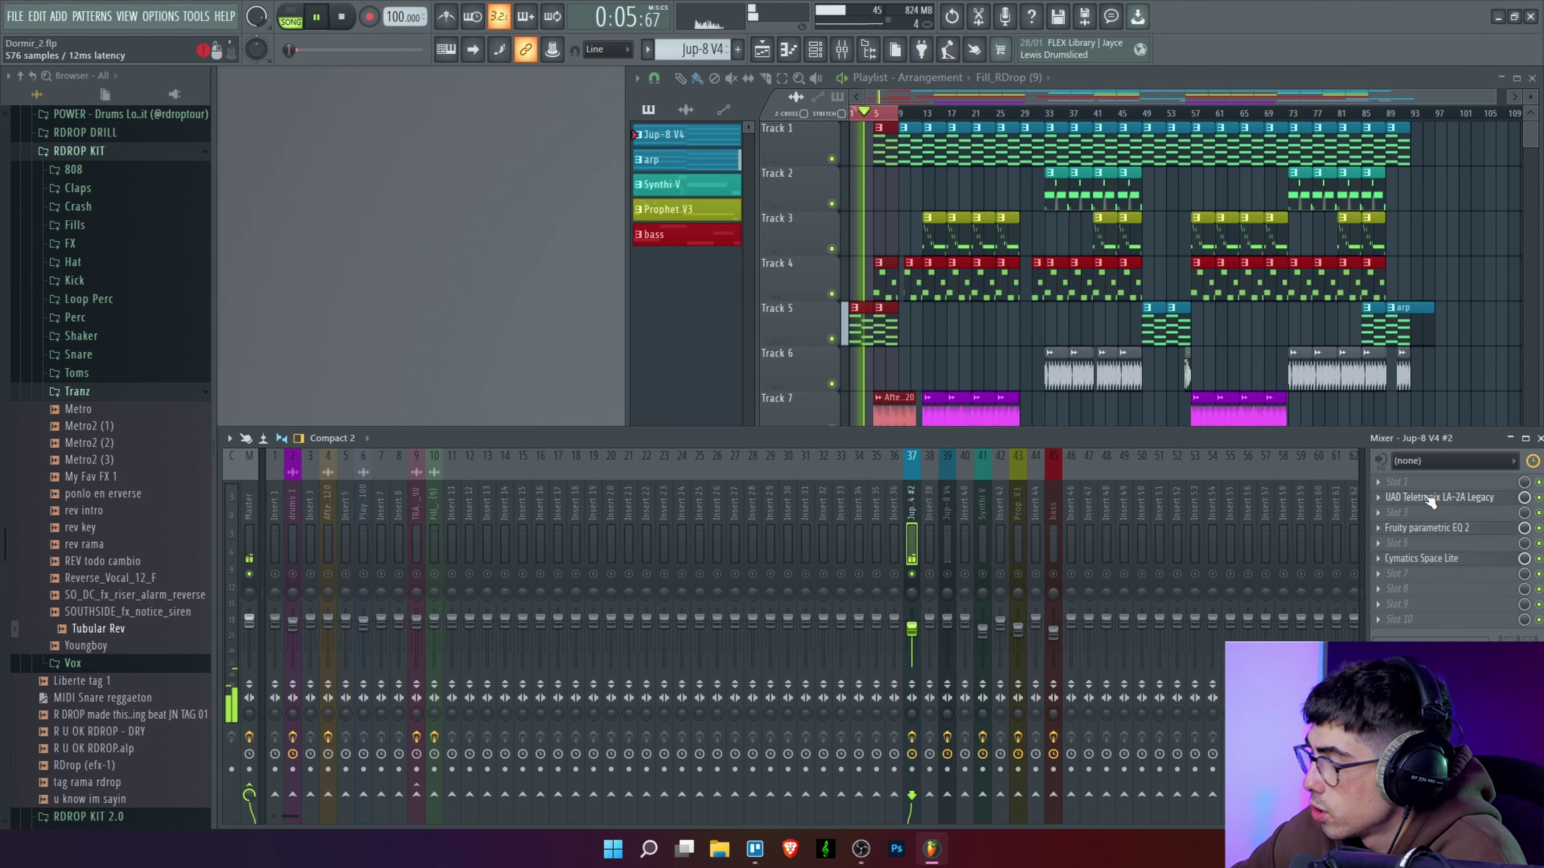
{"action": "left_click", "coordinate": [1424, 551]}
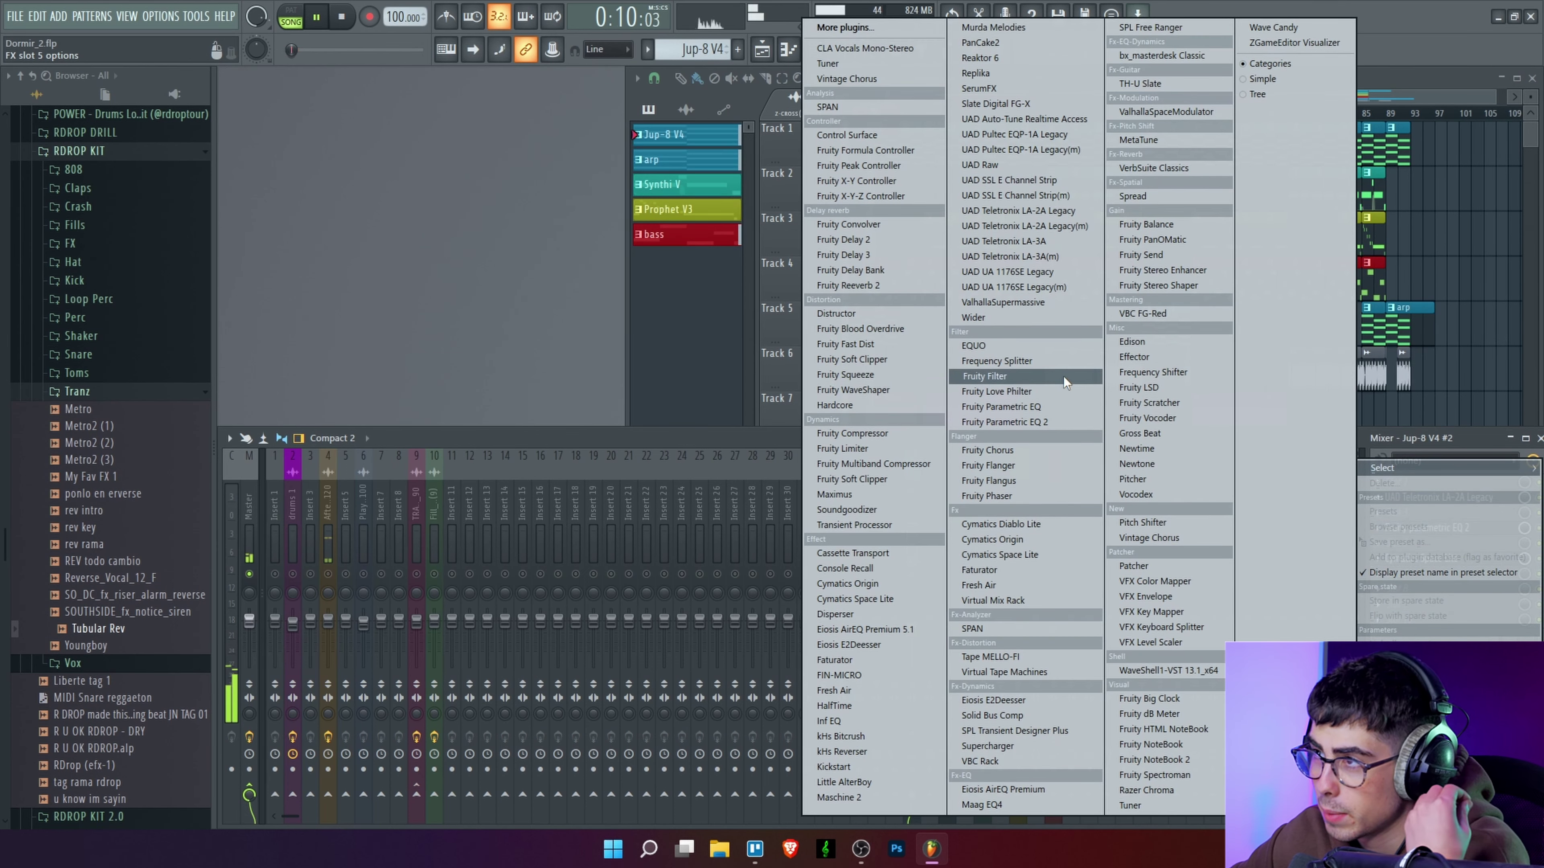
{"action": "left_click", "coordinate": [1052, 598]}
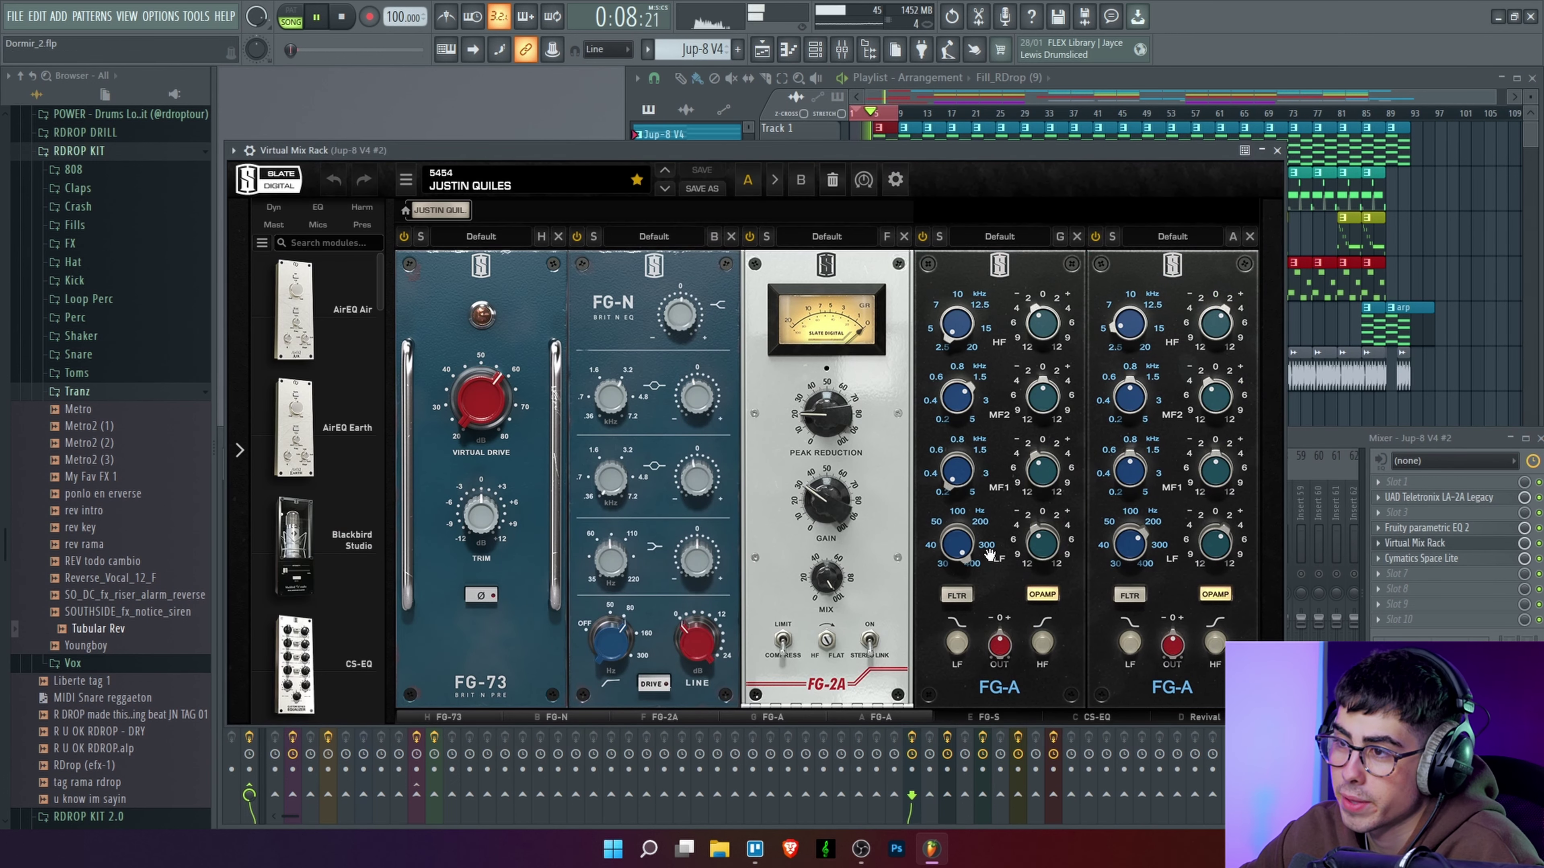
Step: Remove all the preset's modules from Virtual Mix Rack, leaving three empty slots
{"action": "left_click", "coordinate": [564, 238]}
{"action": "left_click", "coordinate": [563, 237]}
{"action": "left_click", "coordinate": [563, 237]}
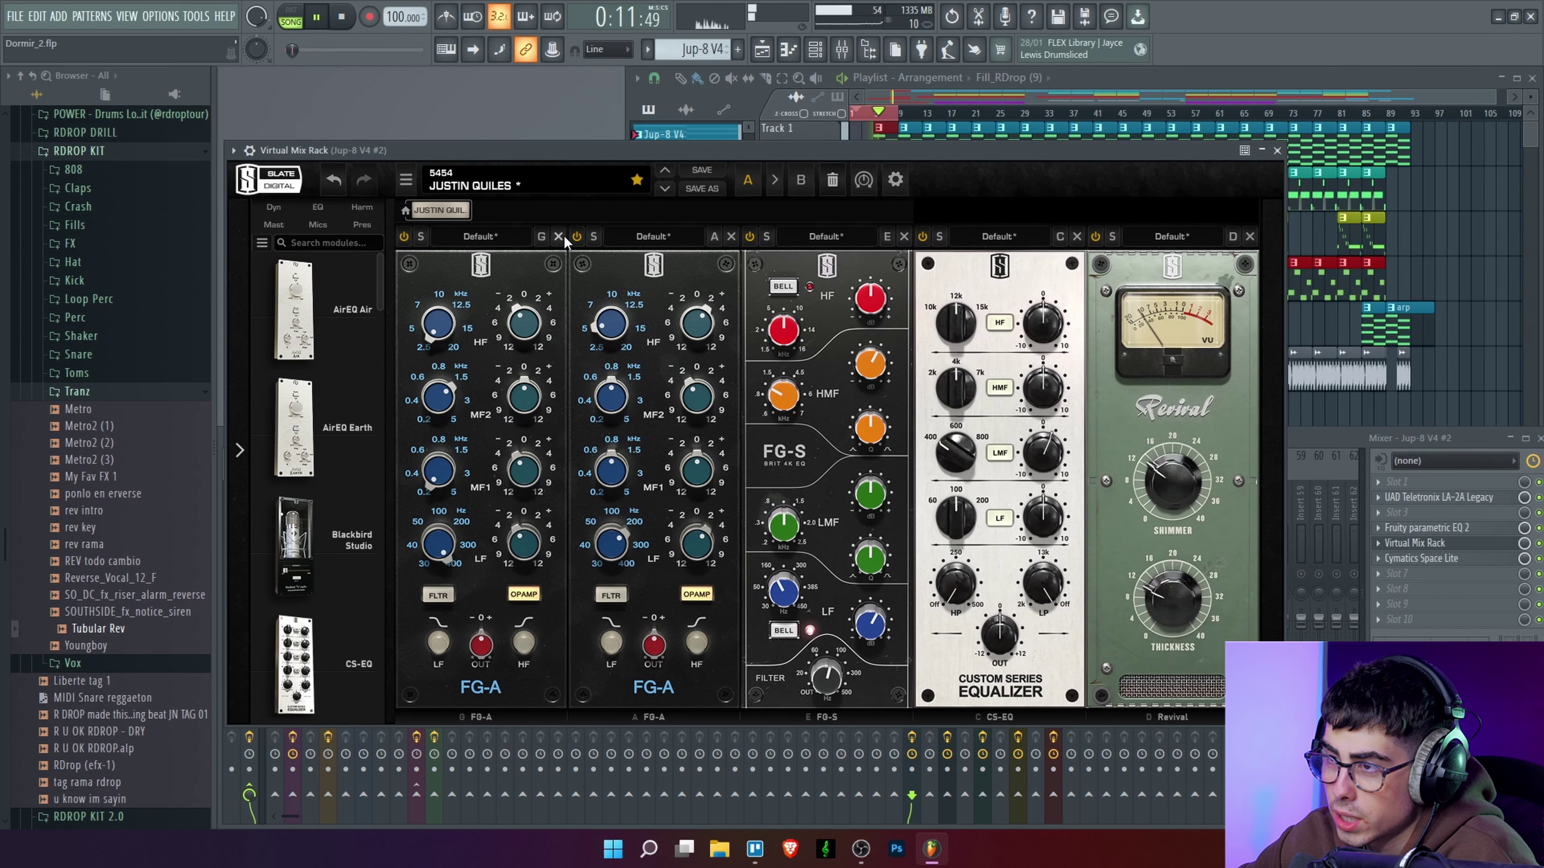
{"action": "left_click", "coordinate": [563, 237]}
{"action": "left_click", "coordinate": [563, 237]}
{"action": "left_click", "coordinate": [563, 237]}
{"action": "left_click", "coordinate": [563, 237]}
{"action": "left_click", "coordinate": [564, 237]}
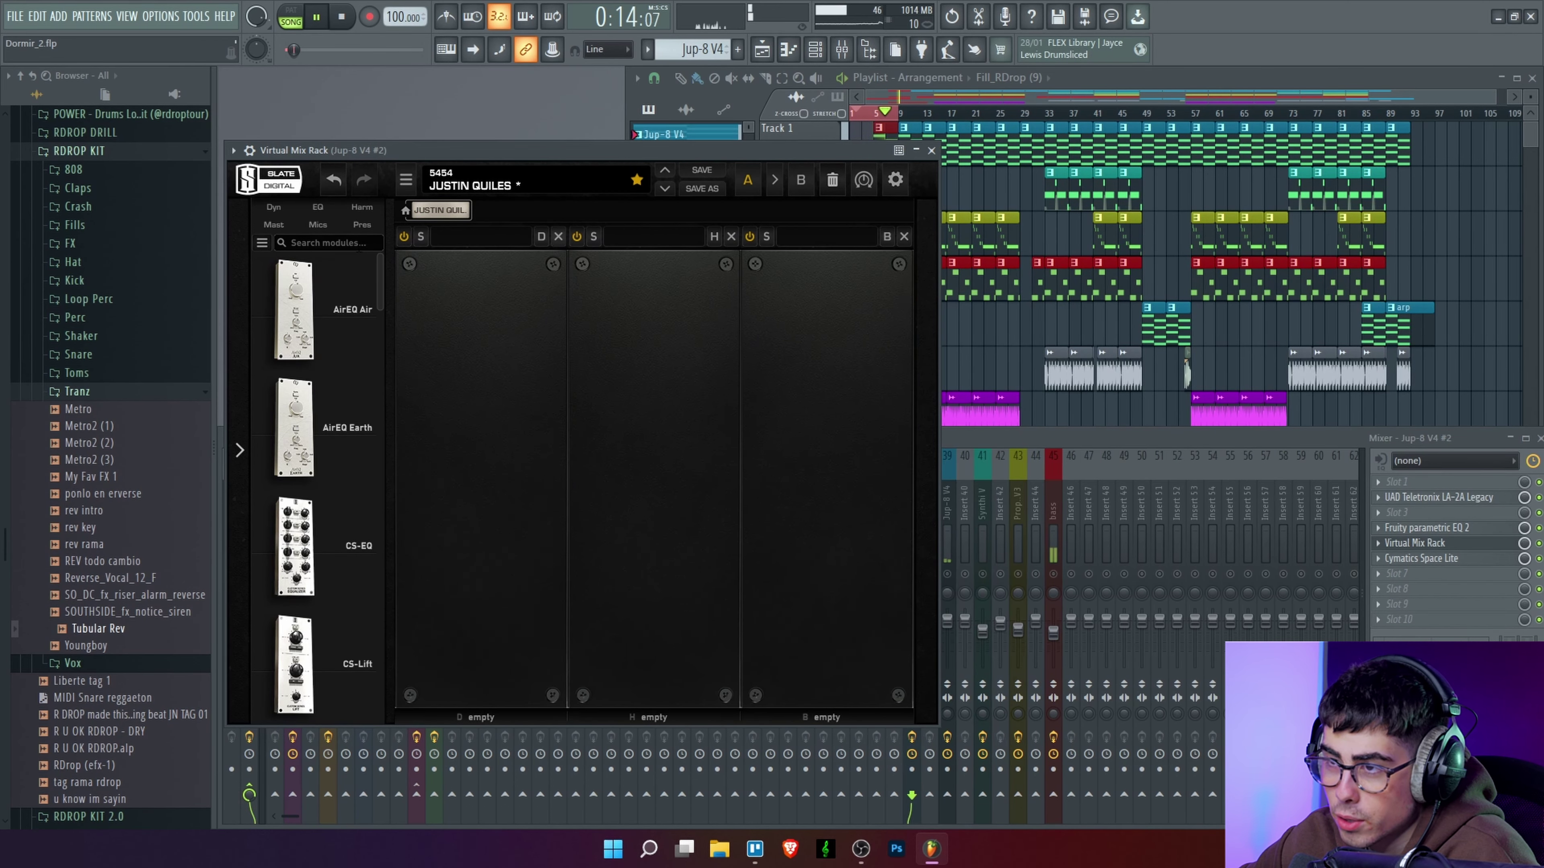
Step: Find the FG-S module among the equalizers, place it in the rack's first slot, and stop playback
{"action": "left_click", "coordinate": [318, 208]}
{"action": "scroll", "coordinate": [313, 405], "scroll_direction": "down", "scroll_amount": 5}
{"action": "left_click_drag", "start_coordinate": [295, 699], "coordinate": [460, 532]}
{"action": "key", "text": "space"}
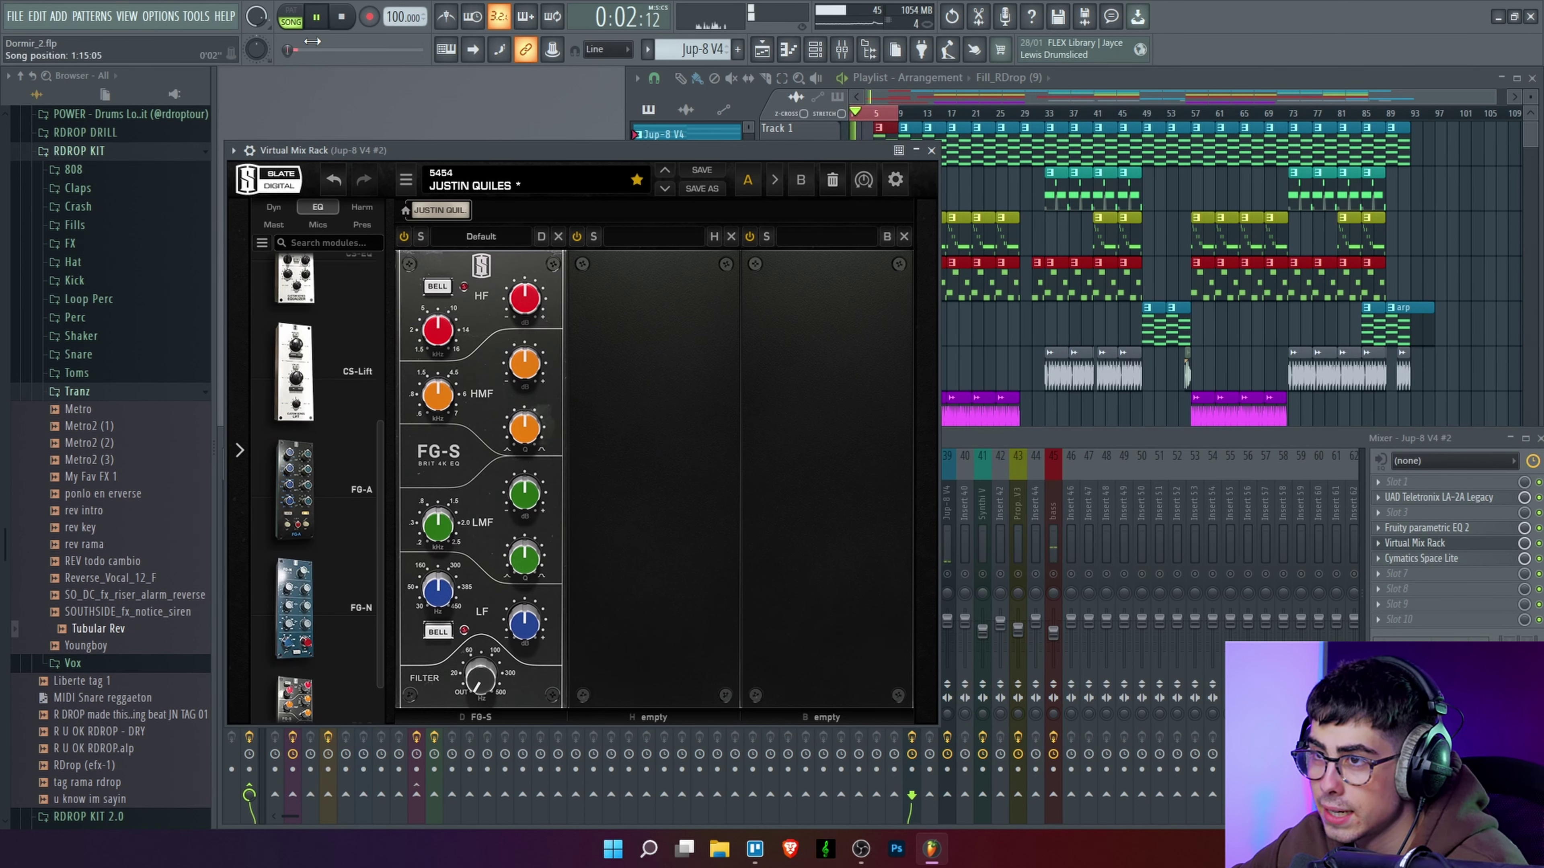
Step: Find the FG-Dynamics module among the dynamics processors and place it in the rack's second slot
{"action": "left_click", "coordinate": [274, 207]}
{"action": "scroll", "coordinate": [299, 659], "scroll_direction": "down", "scroll_amount": 10}
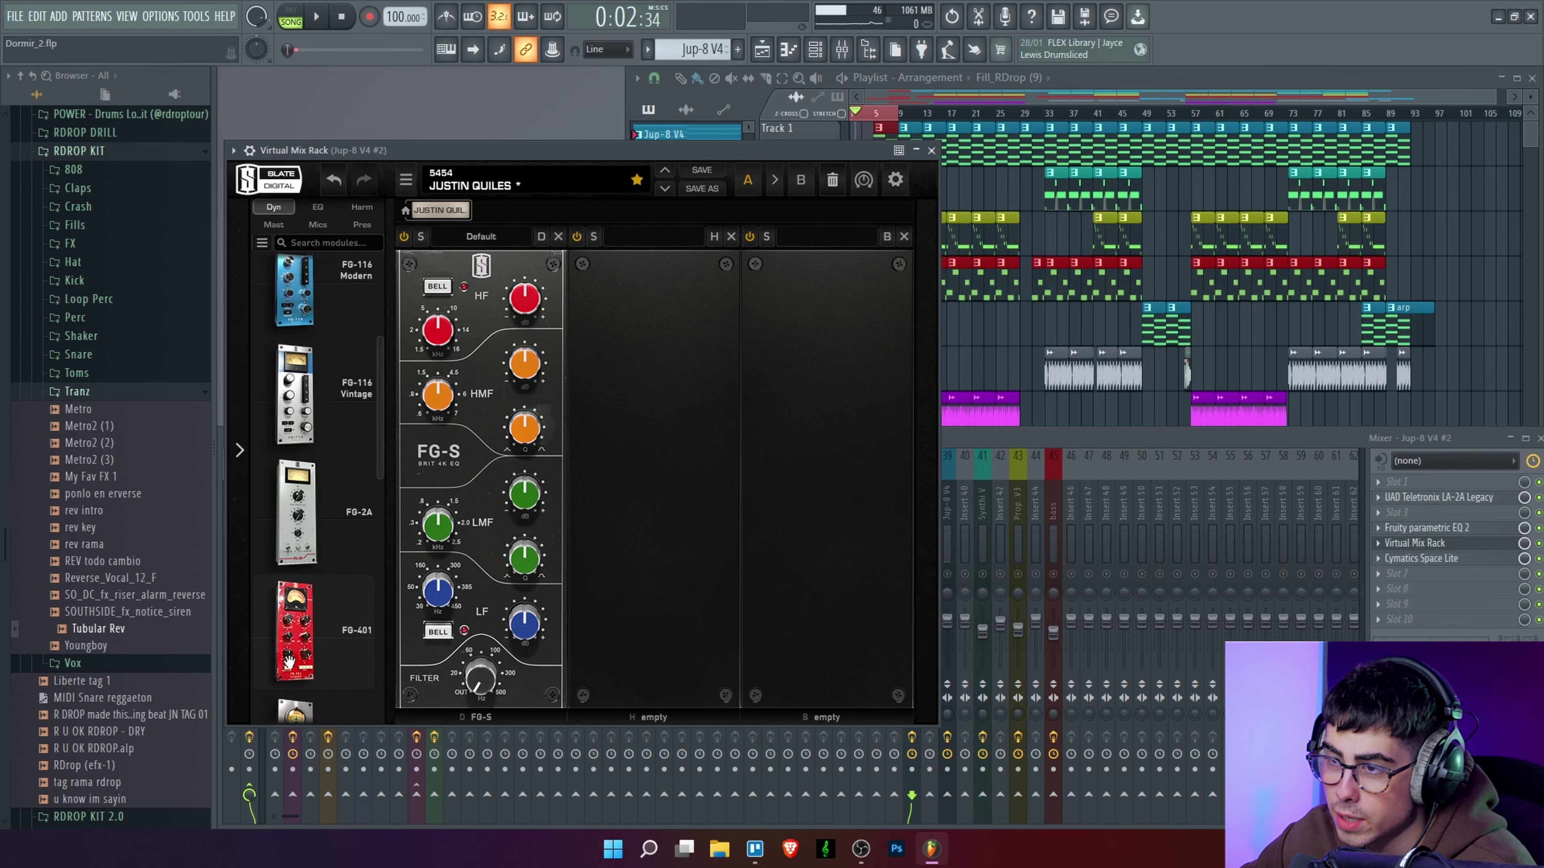
{"action": "scroll", "coordinate": [290, 662], "scroll_direction": "down", "scroll_amount": 8}
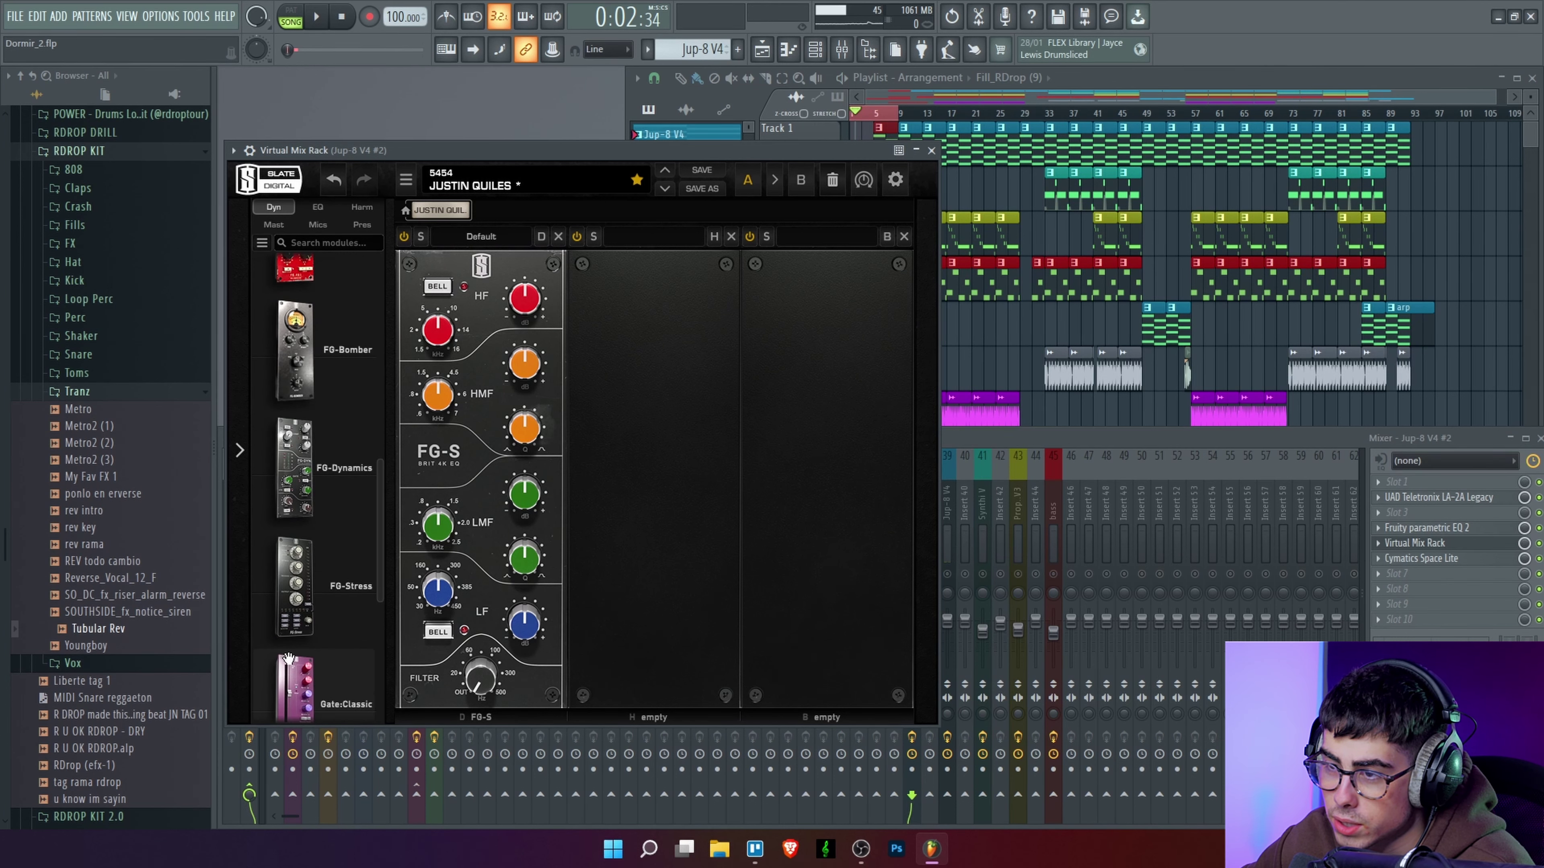
{"action": "left_click_drag", "start_coordinate": [295, 468], "coordinate": [735, 520]}
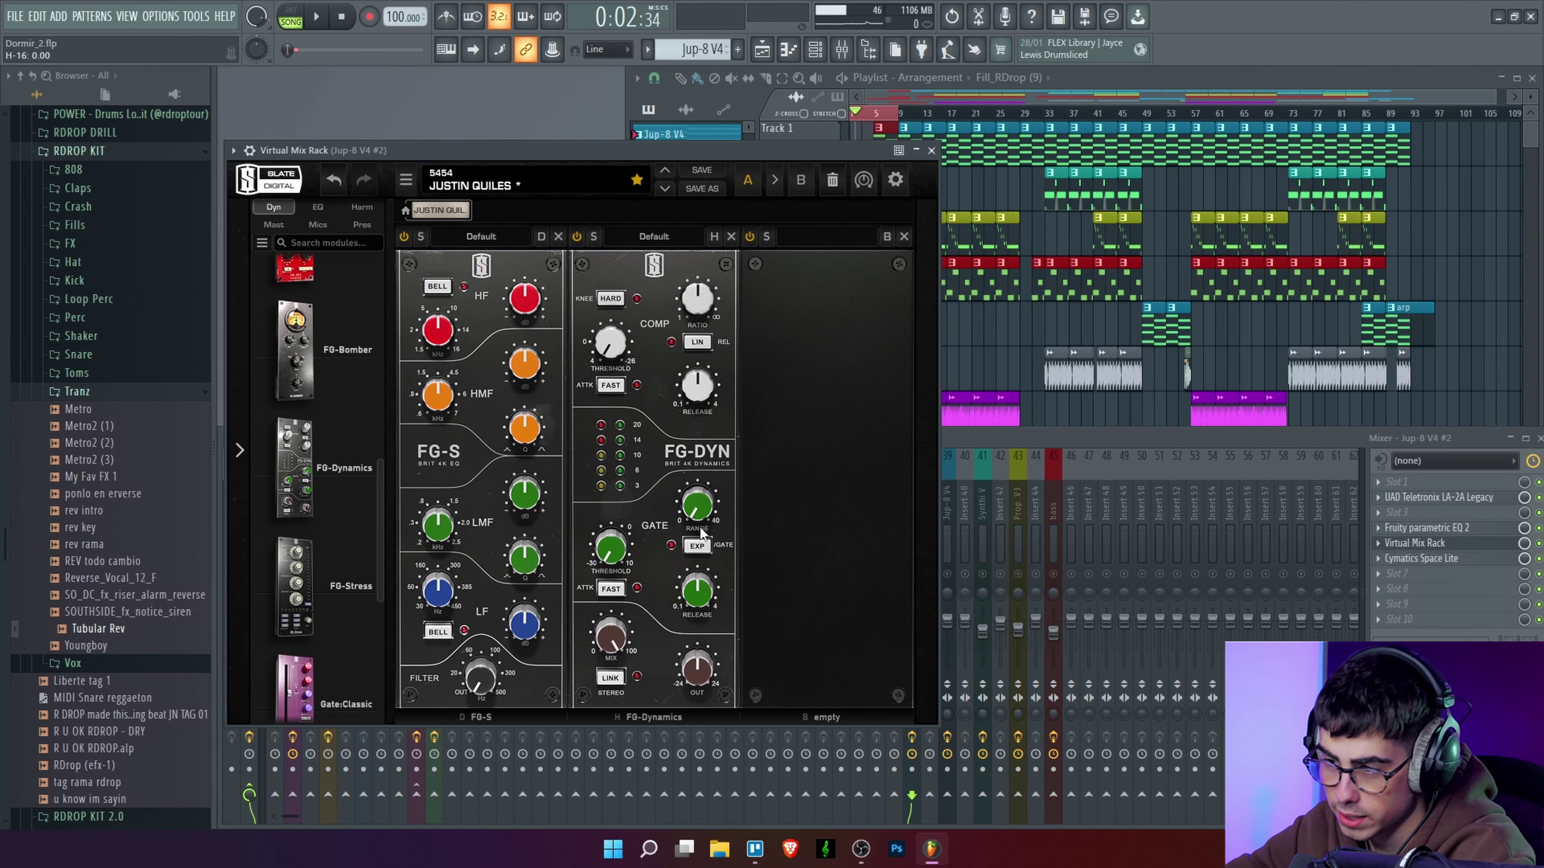
{"action": "mouse_move", "coordinate": [703, 533]}
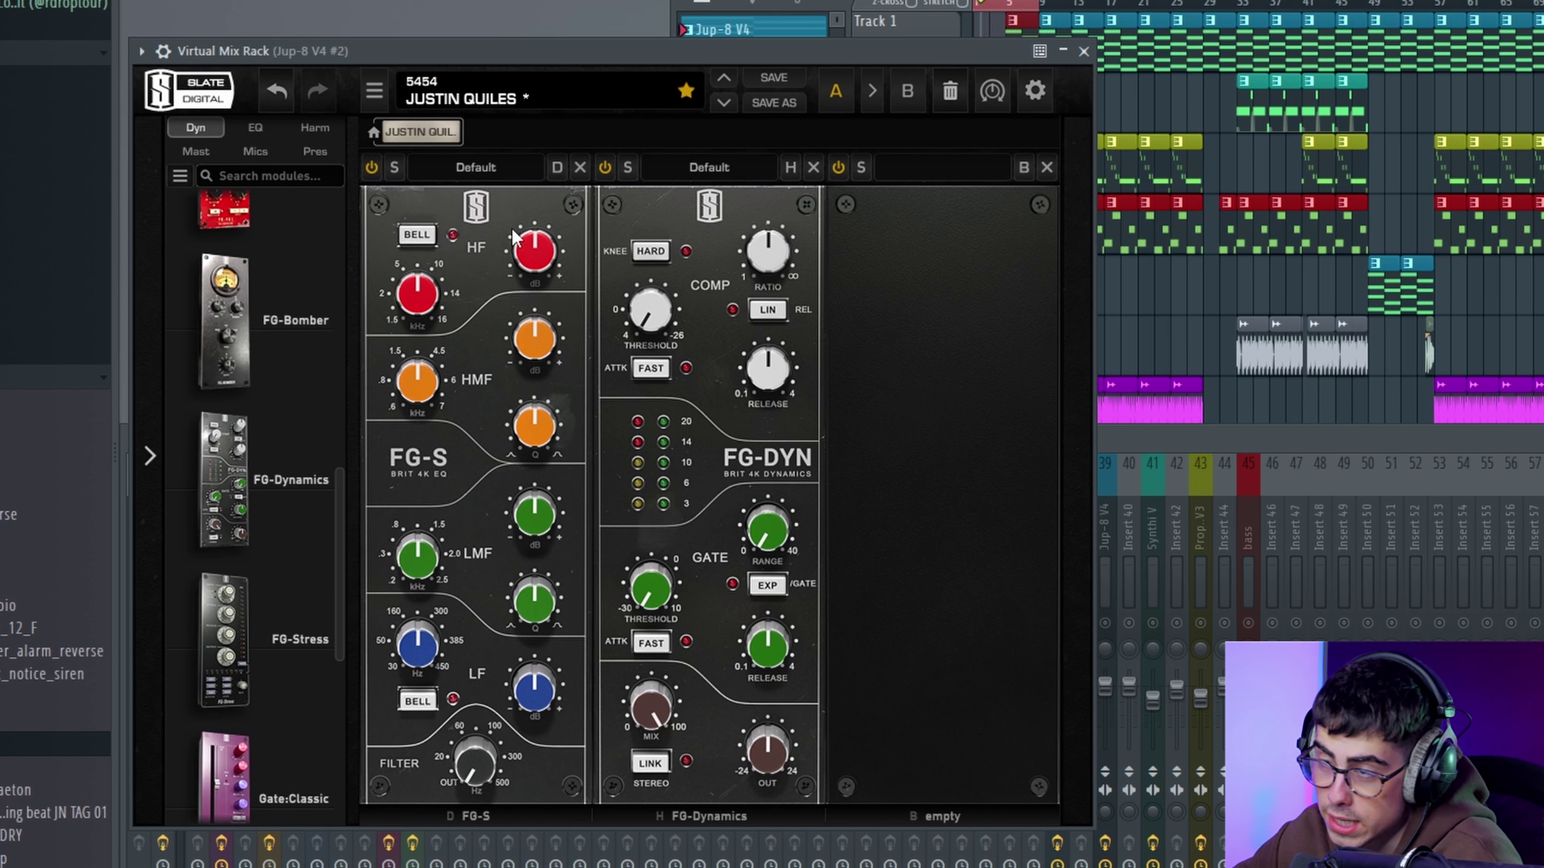
{"action": "left_click", "coordinate": [423, 234]}
{"action": "left_click", "coordinate": [423, 234]}
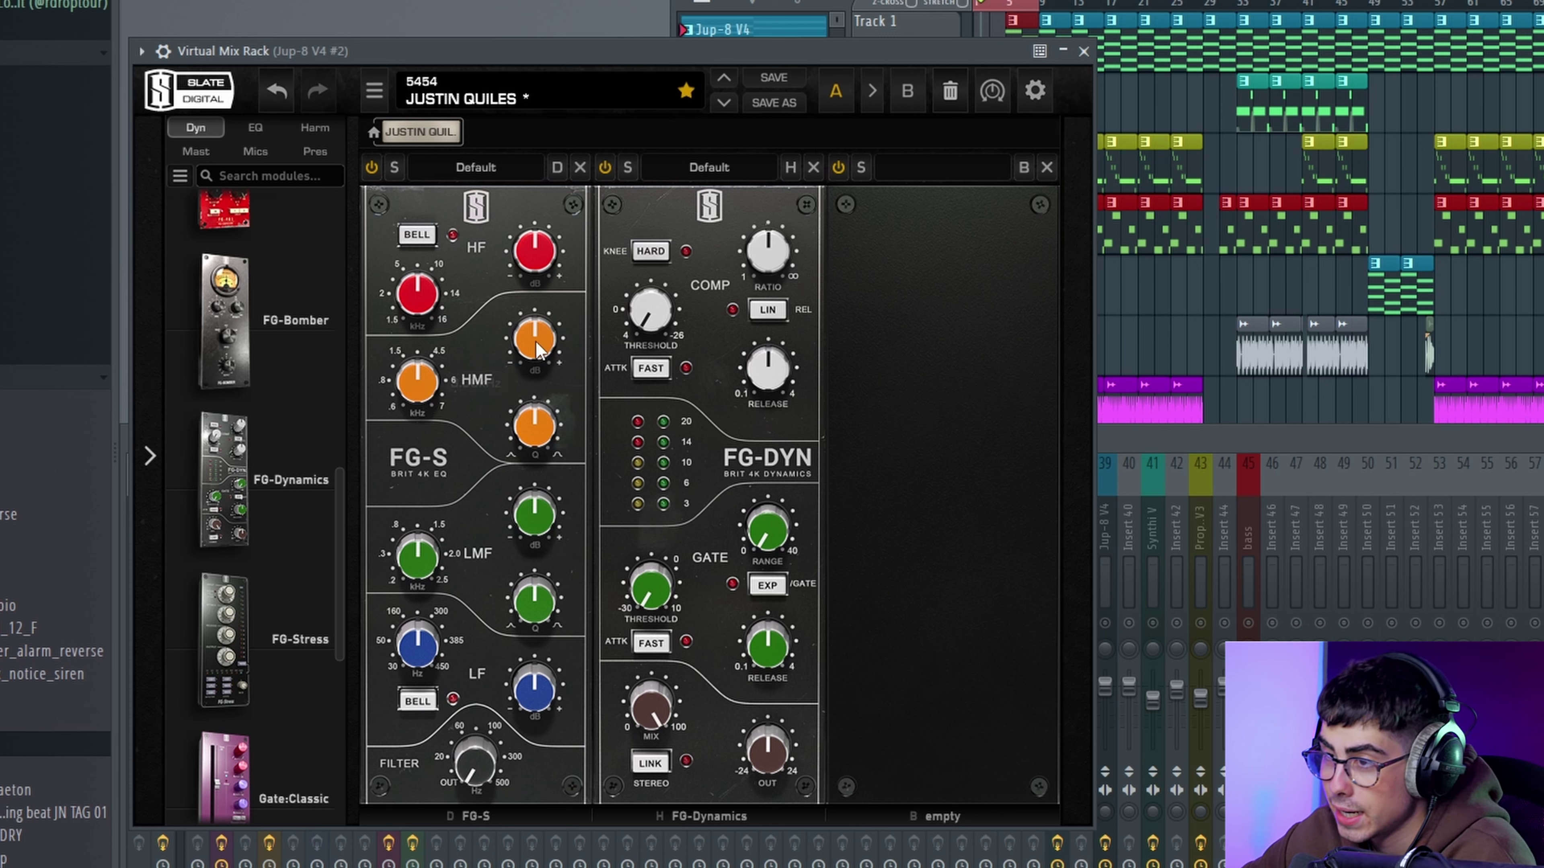
{"action": "left_click", "coordinate": [384, 552]}
{"action": "double_click", "coordinate": [424, 562]}
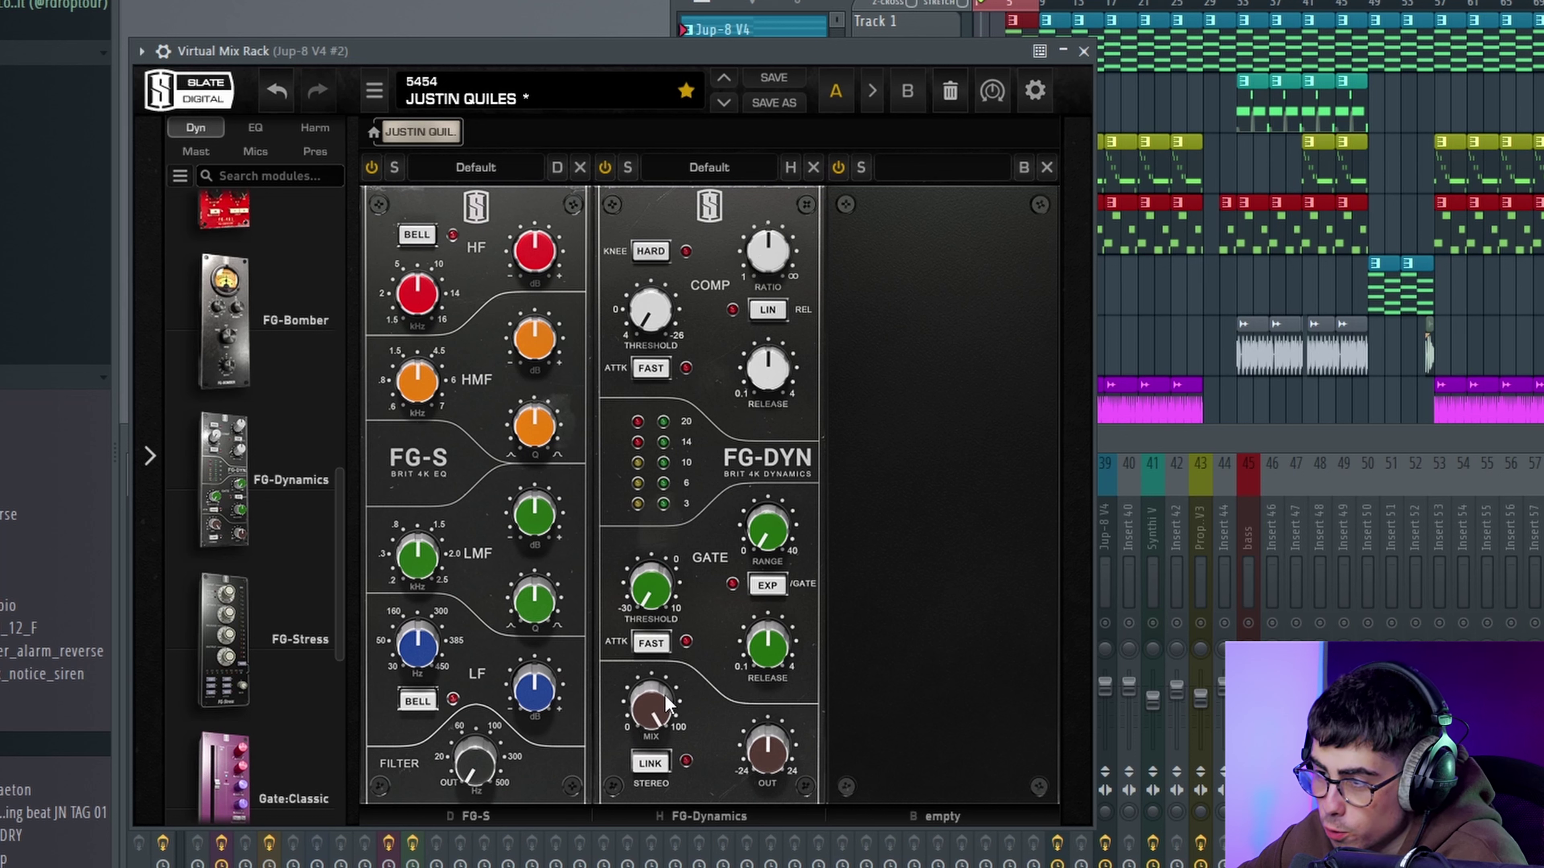
{"action": "left_click_drag", "start_coordinate": [664, 695], "coordinate": [661, 654]}
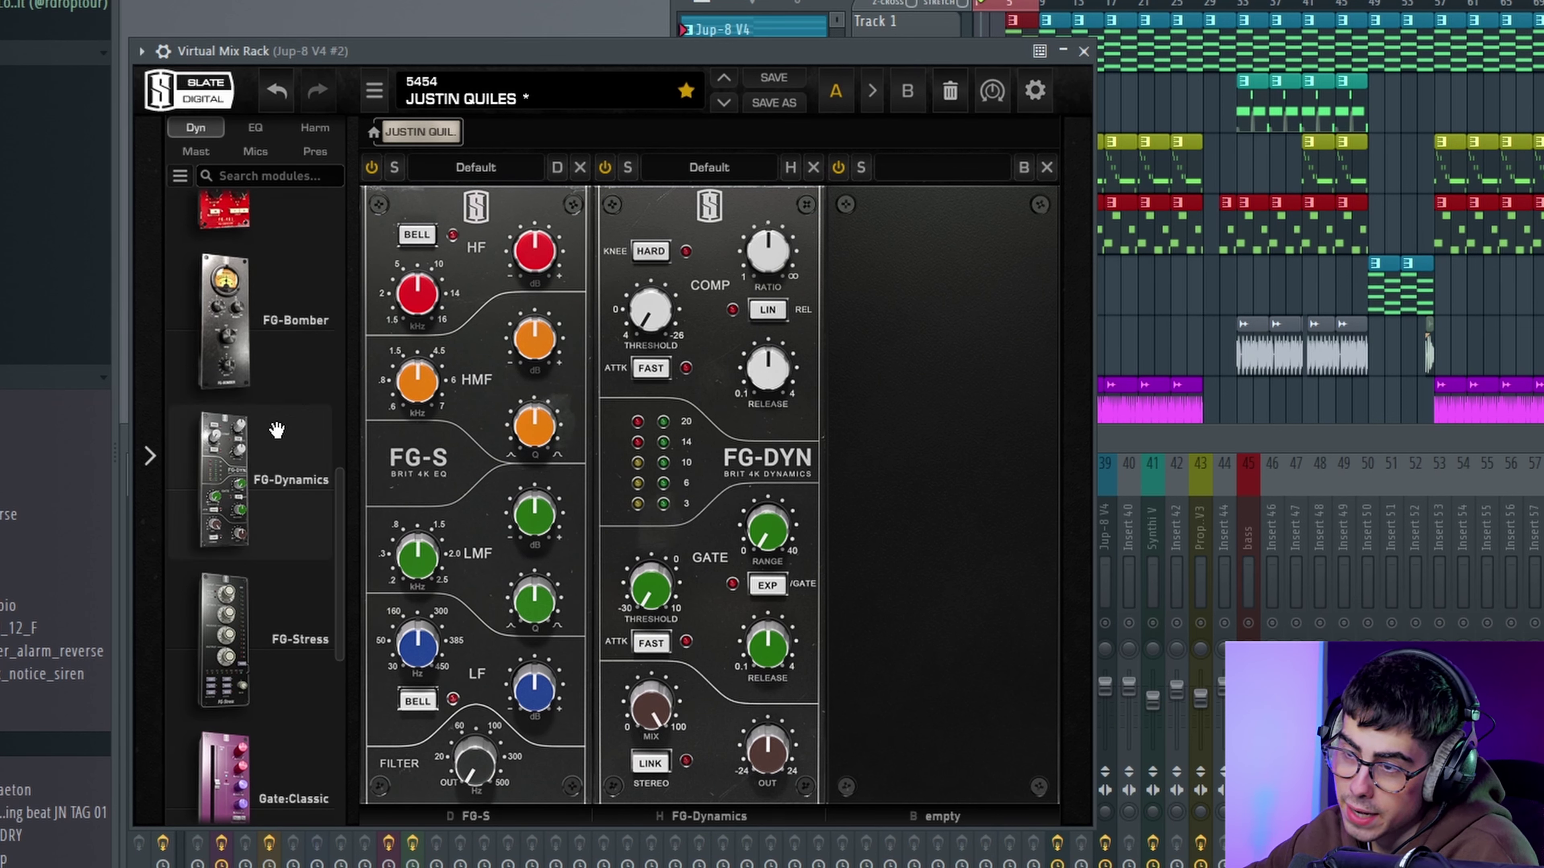
{"action": "scroll", "coordinate": [280, 529], "scroll_direction": "down", "scroll_amount": 3}
{"action": "scroll", "coordinate": [265, 571], "scroll_direction": "up", "scroll_amount": 9}
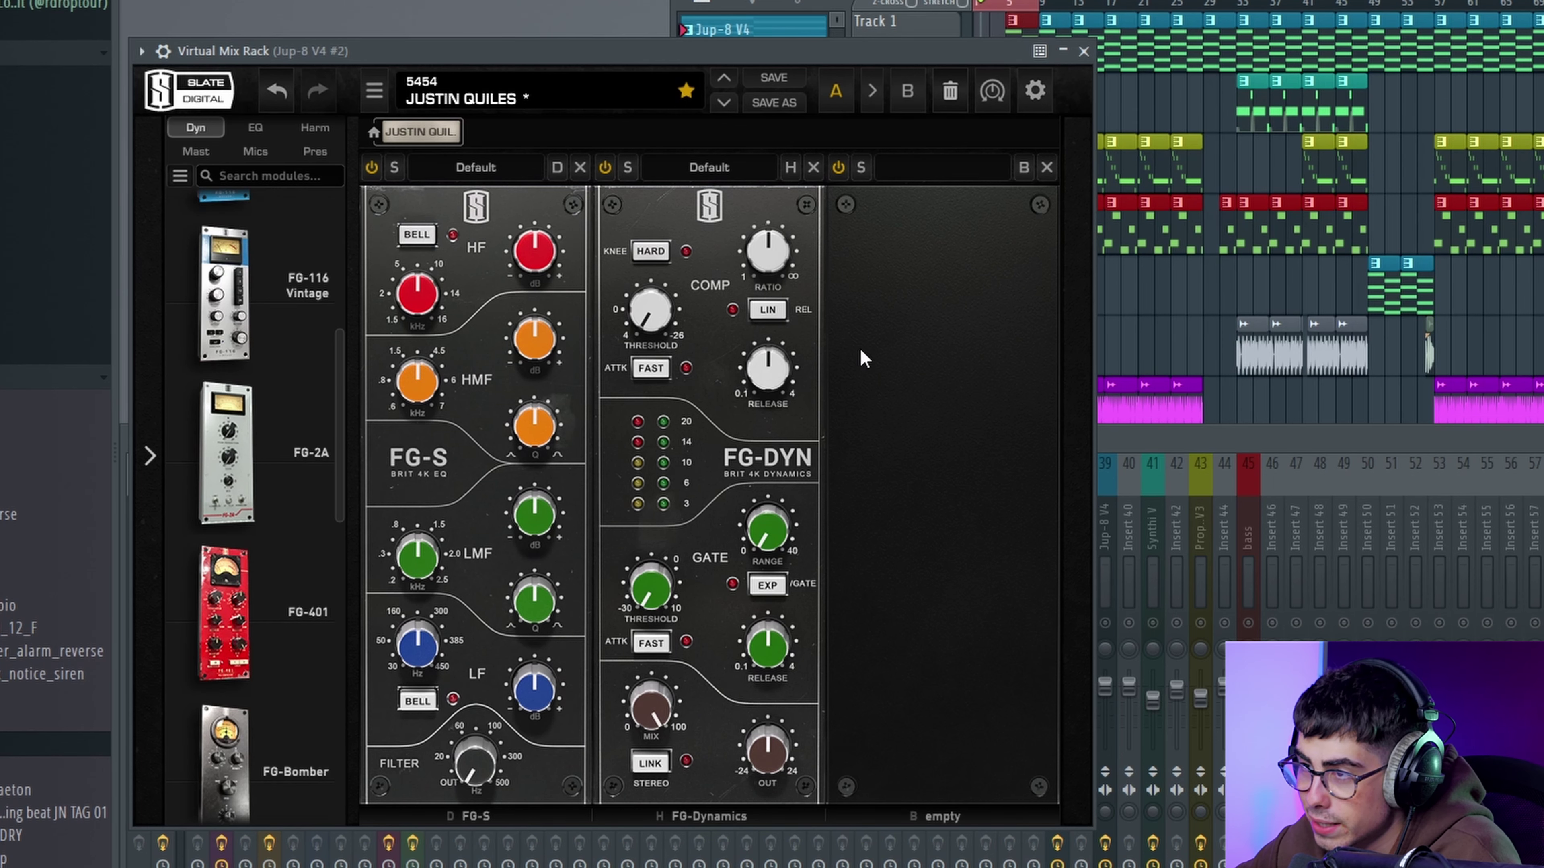
Step: Close the rack, play the song, and examine the Jup-8 V4 #2 track's signal in Fruity parametric EQ 2
{"action": "left_click", "coordinate": [1083, 51]}
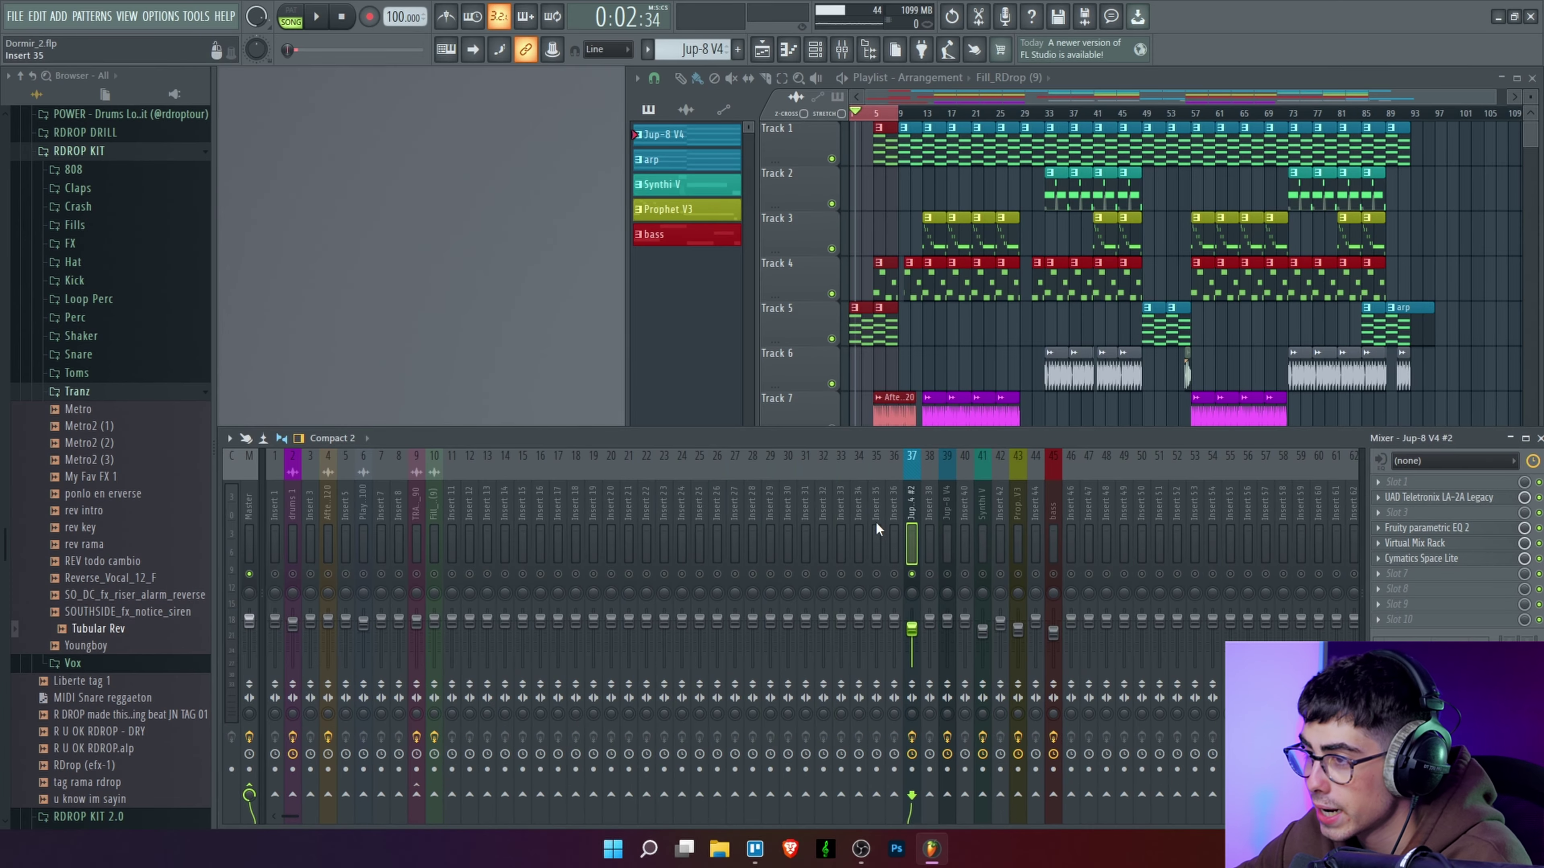
{"action": "key", "text": "space"}
{"action": "left_click", "coordinate": [1419, 527]}
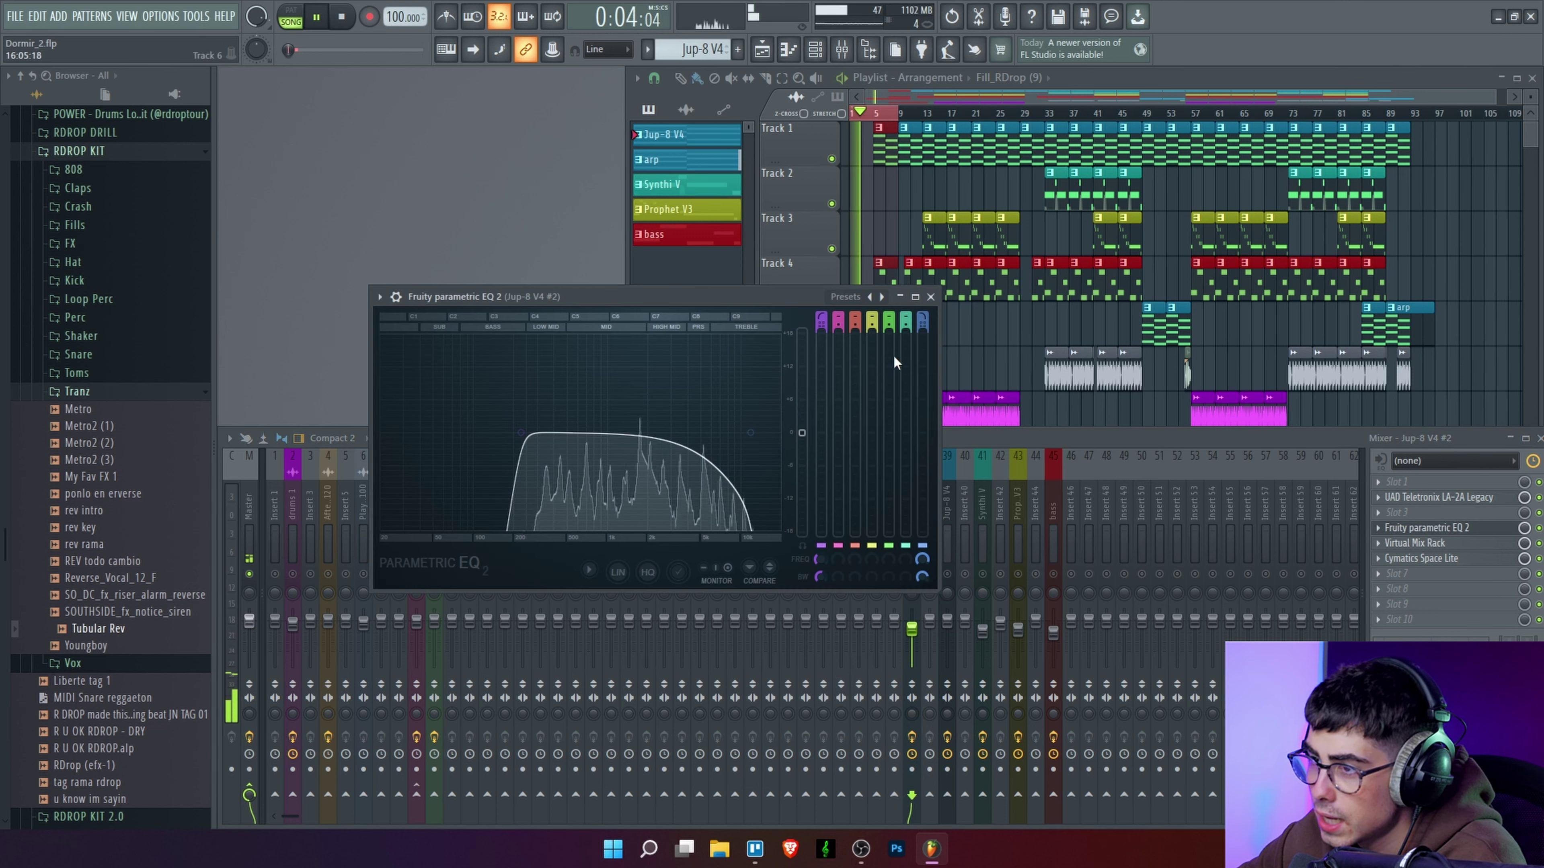
{"action": "left_click", "coordinate": [931, 298]}
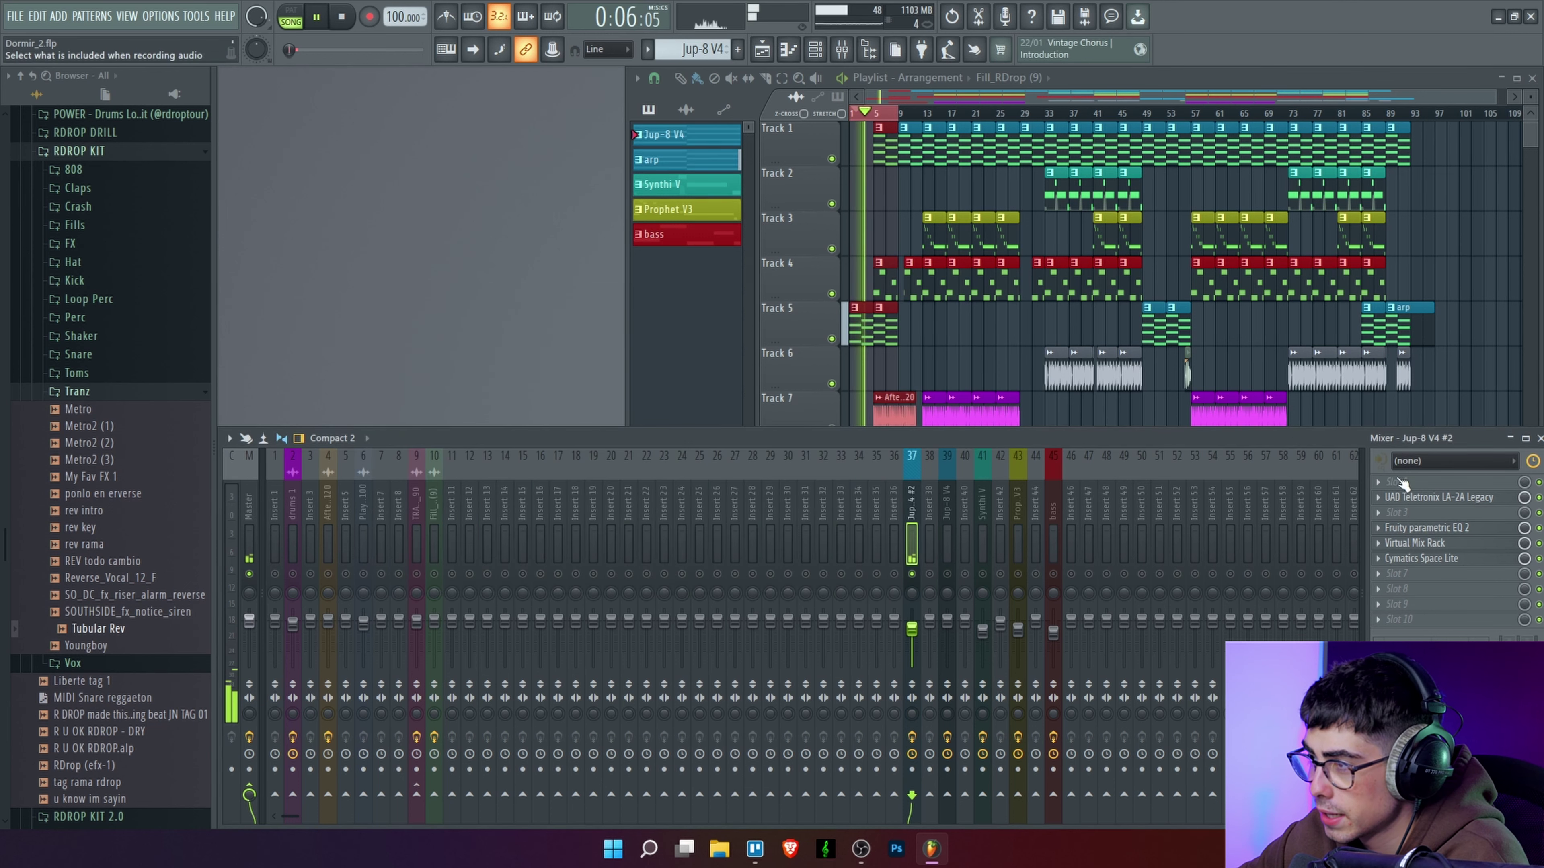
{"action": "left_click", "coordinate": [1439, 543]}
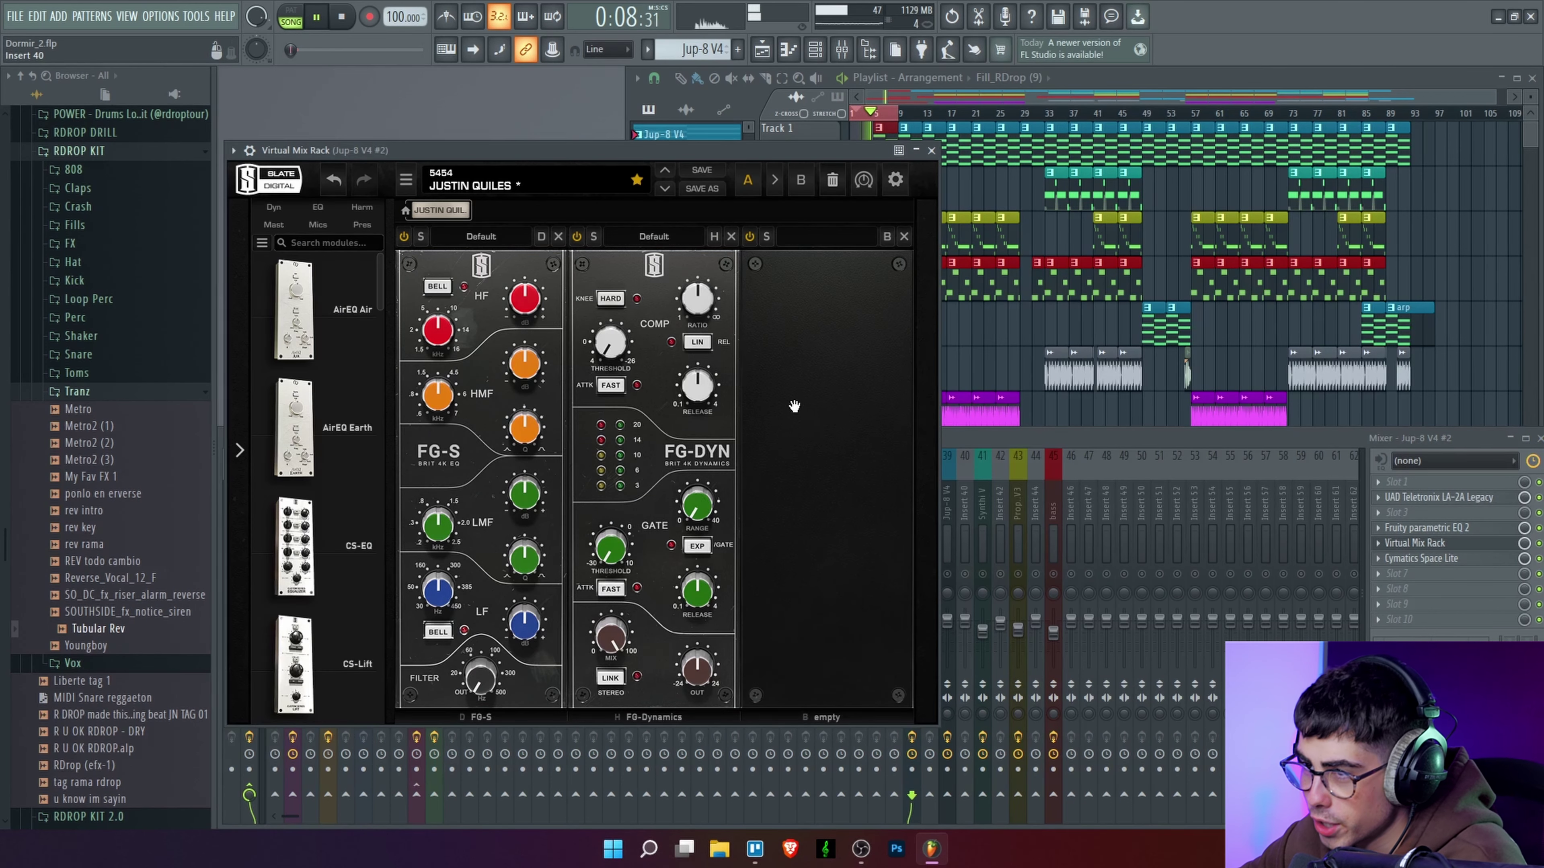
{"action": "left_click", "coordinate": [1439, 543]}
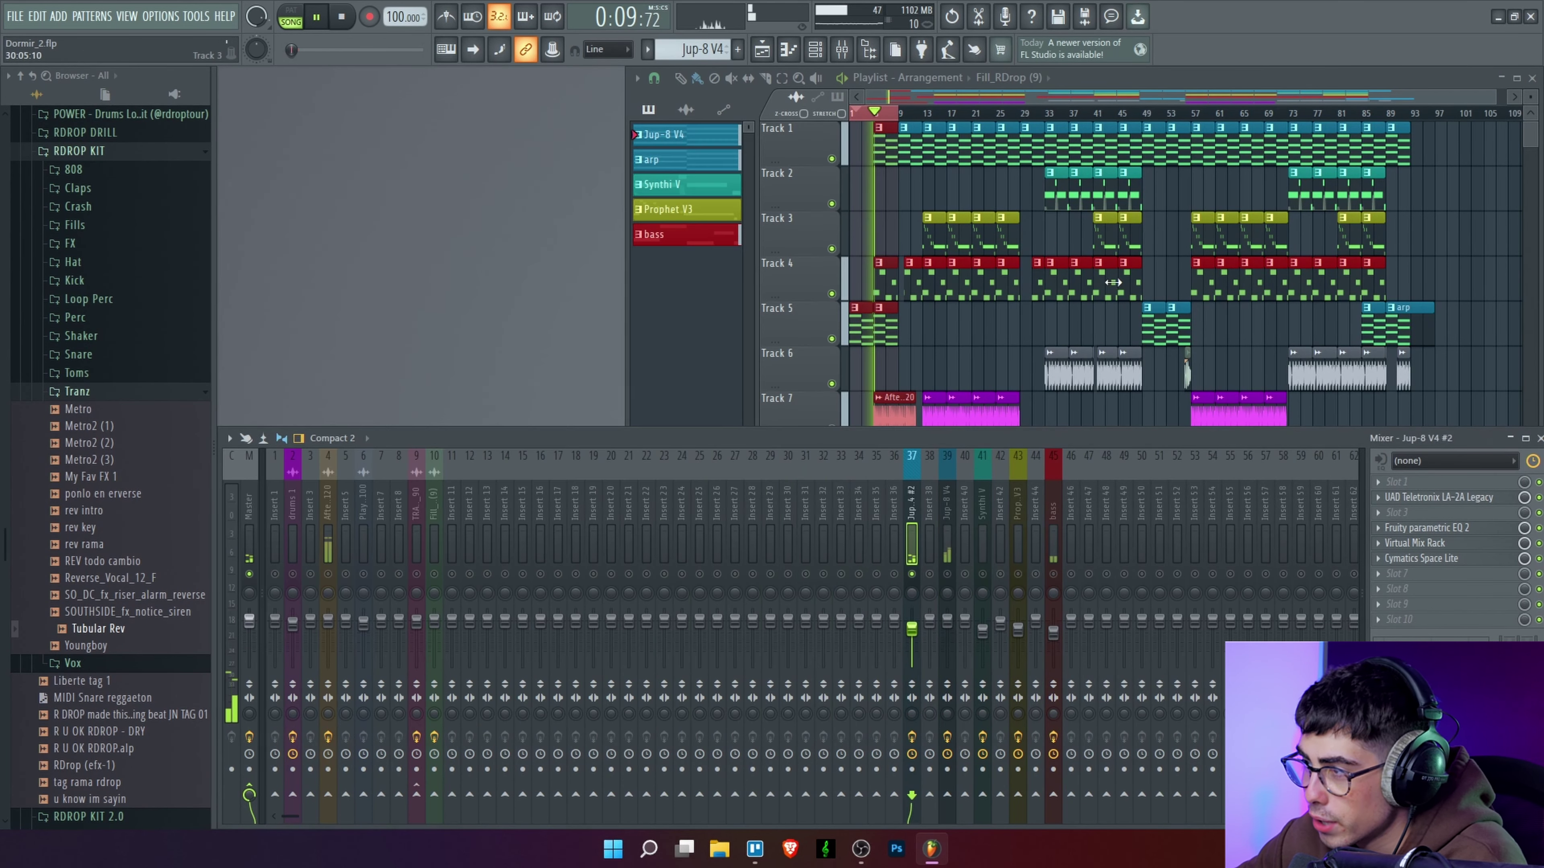
{"action": "left_click", "coordinate": [1441, 527]}
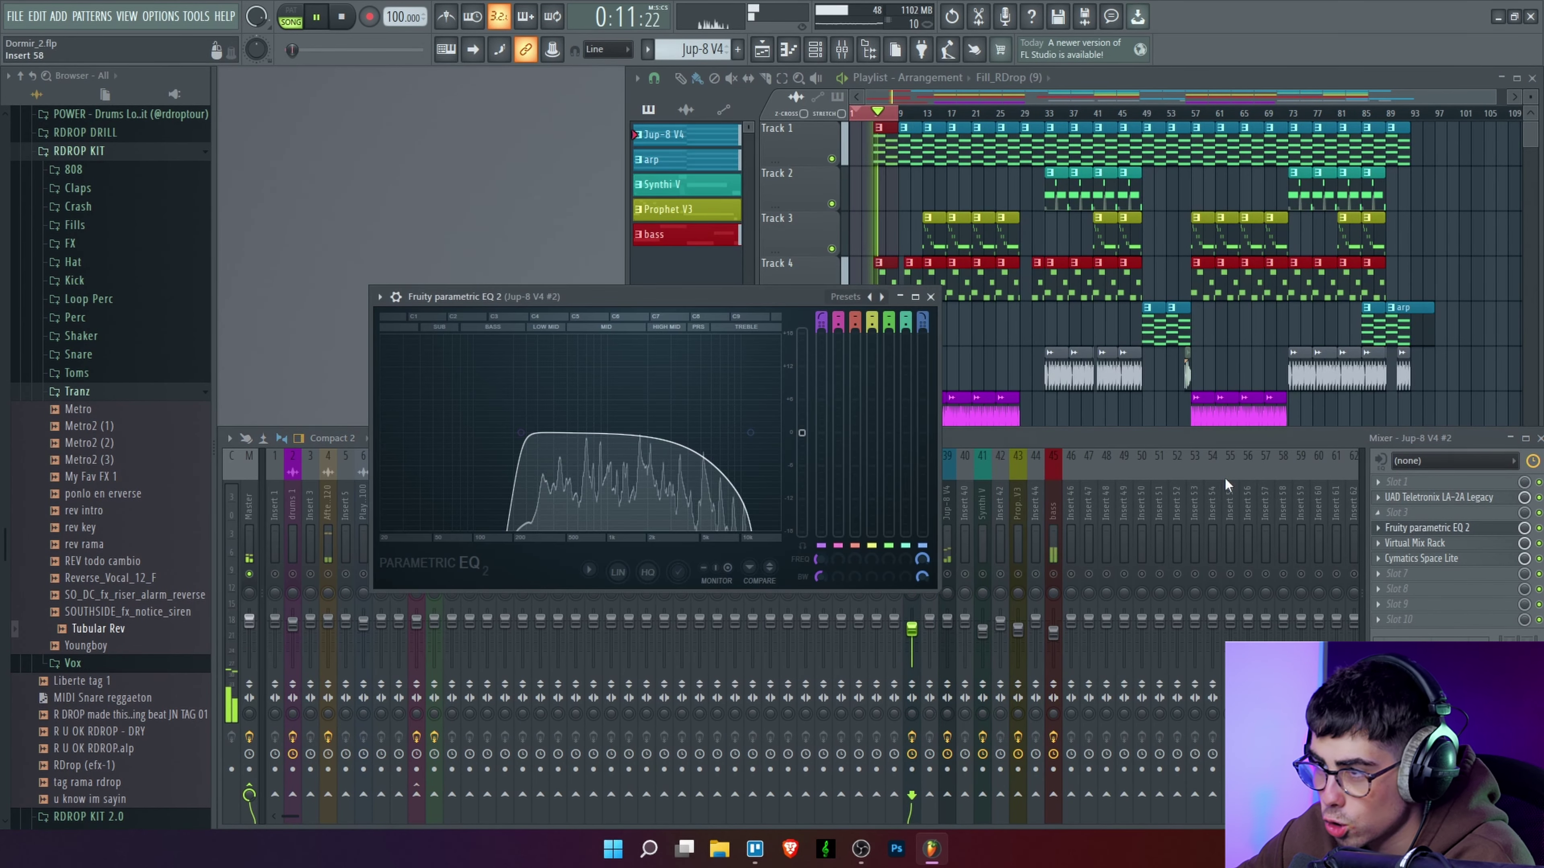
{"action": "left_click", "coordinate": [943, 295]}
{"action": "left_click", "coordinate": [599, 298]}
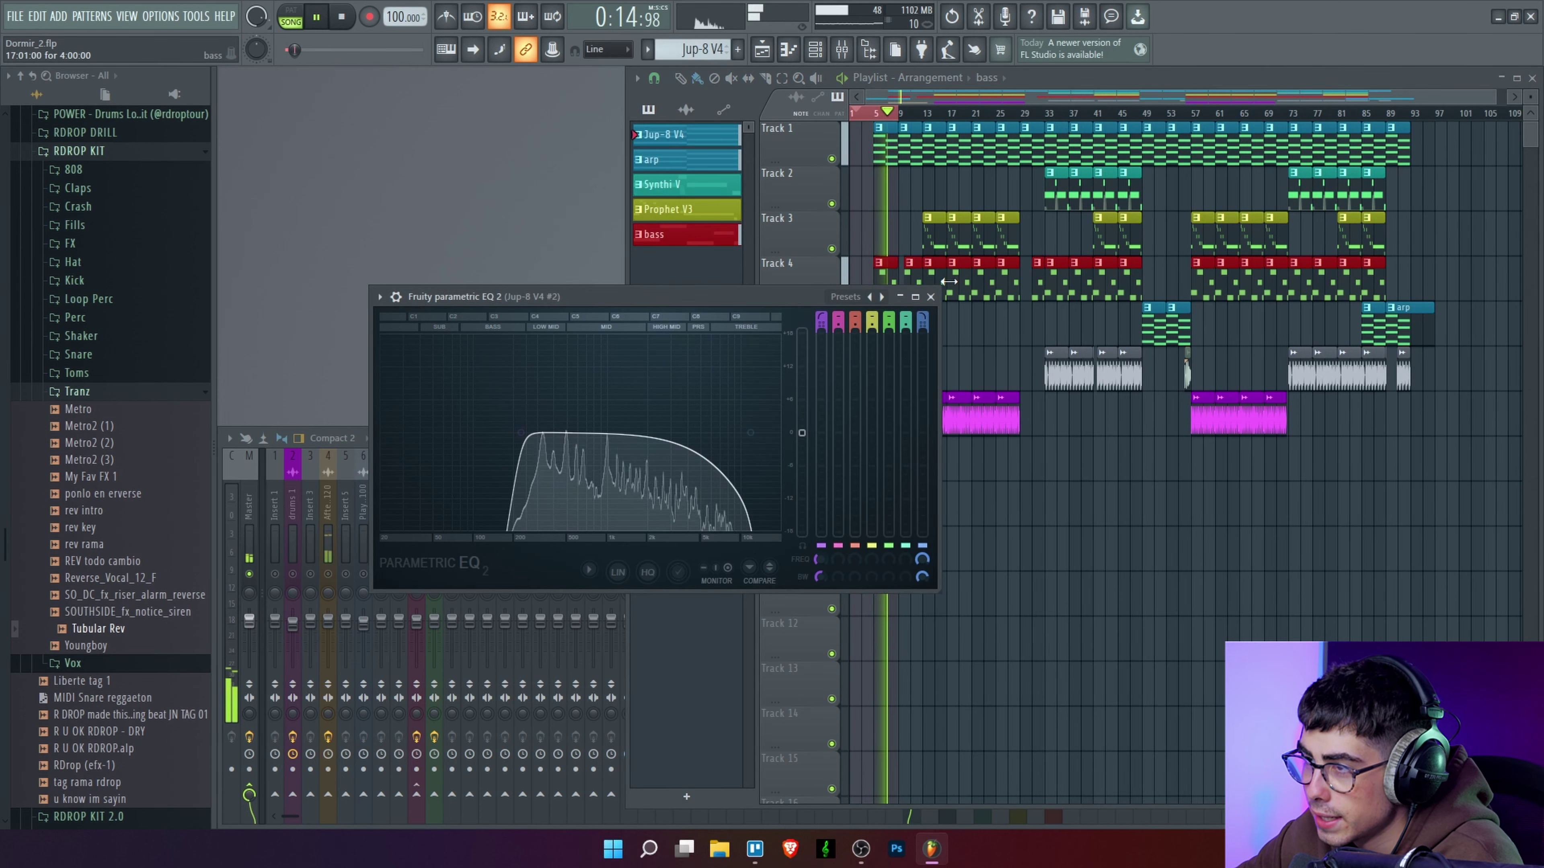
{"action": "left_click", "coordinate": [931, 296]}
Step: Reopen Virtual Mix Rack and set the FG-S HF band to bell shape, 4.30 kHz and a +7.65 dB gain
{"action": "left_click", "coordinate": [1453, 543]}
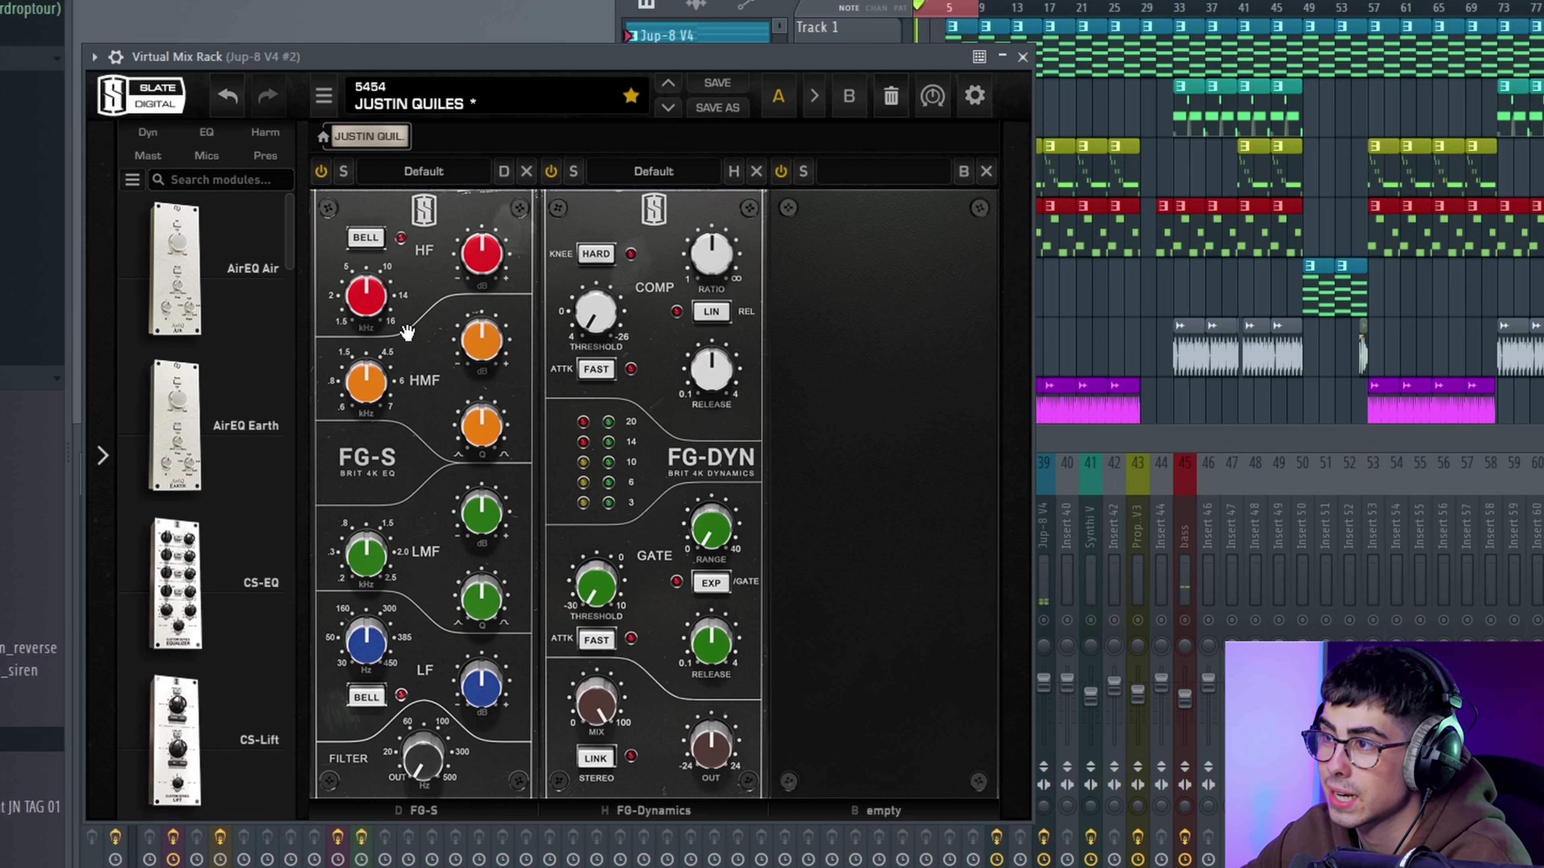
{"action": "left_click", "coordinate": [365, 237]}
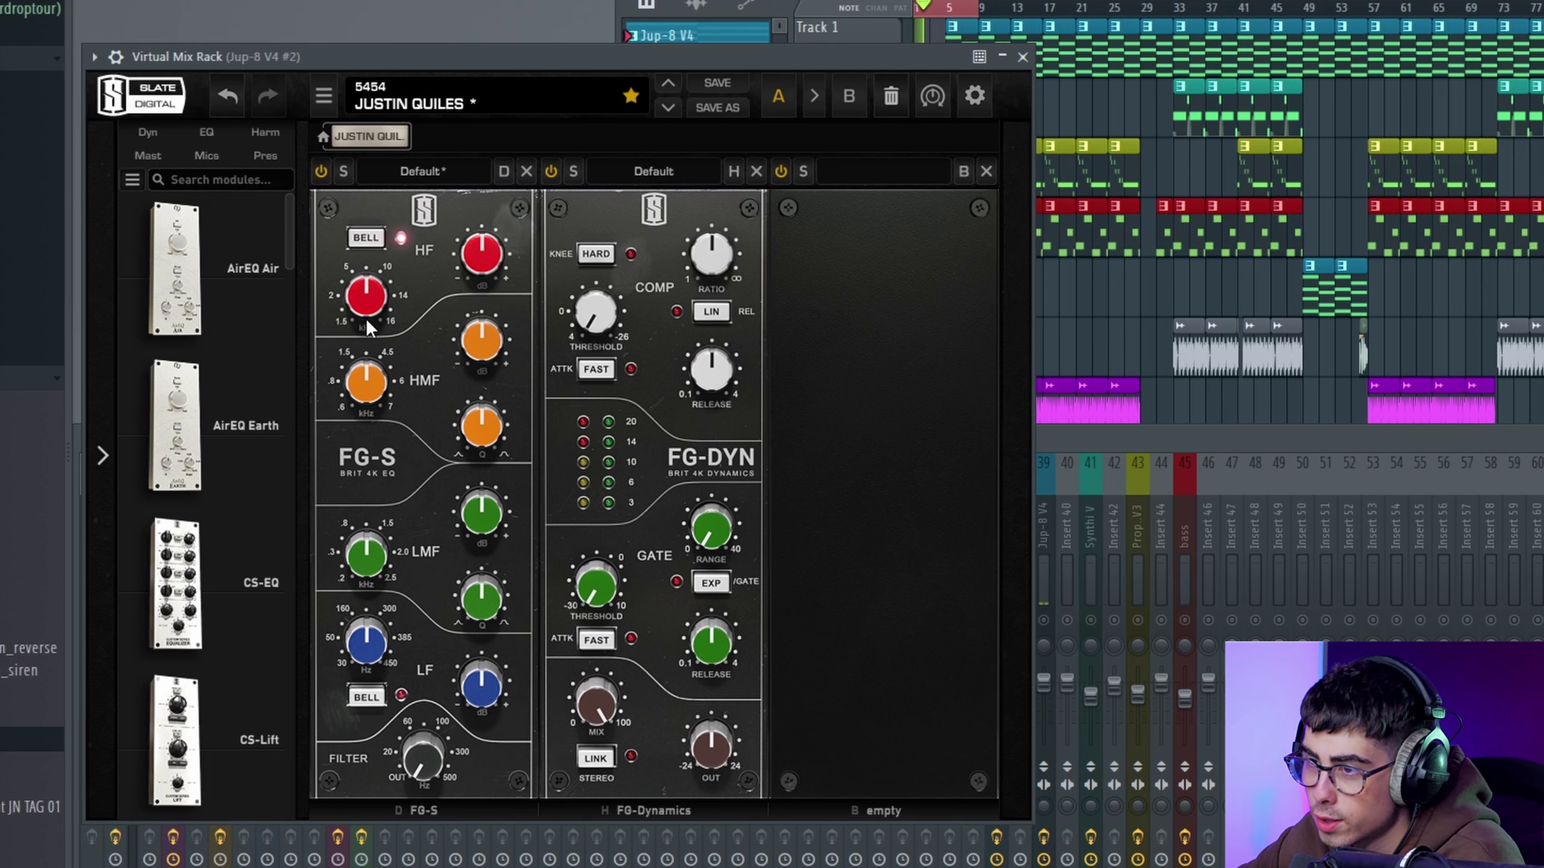
{"action": "scroll", "coordinate": [370, 296], "scroll_direction": "down", "scroll_amount": 3}
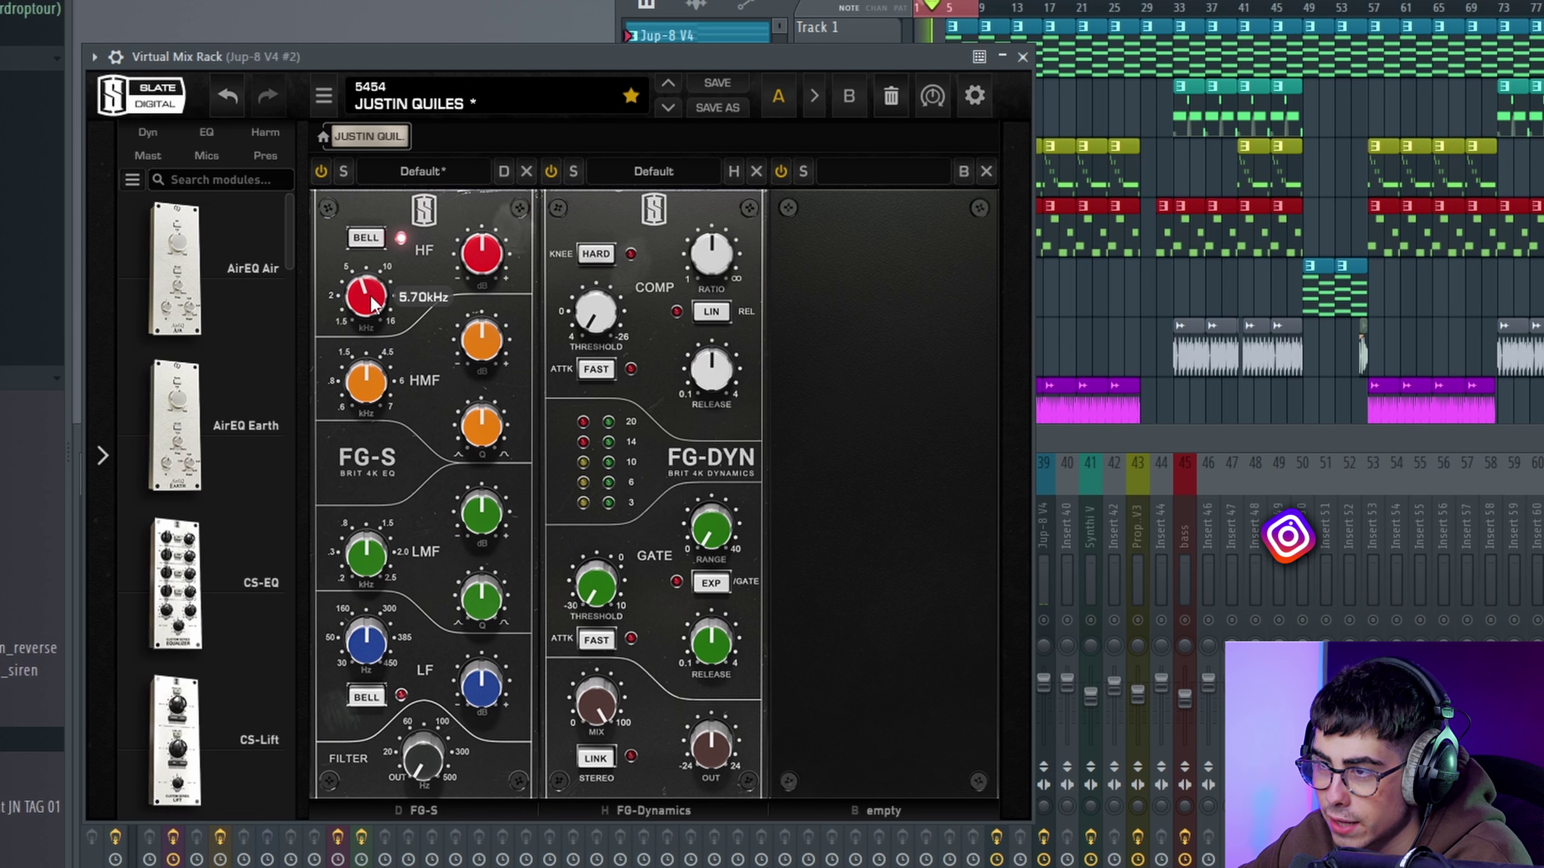
{"action": "scroll", "coordinate": [370, 295], "scroll_direction": "down", "scroll_amount": 2}
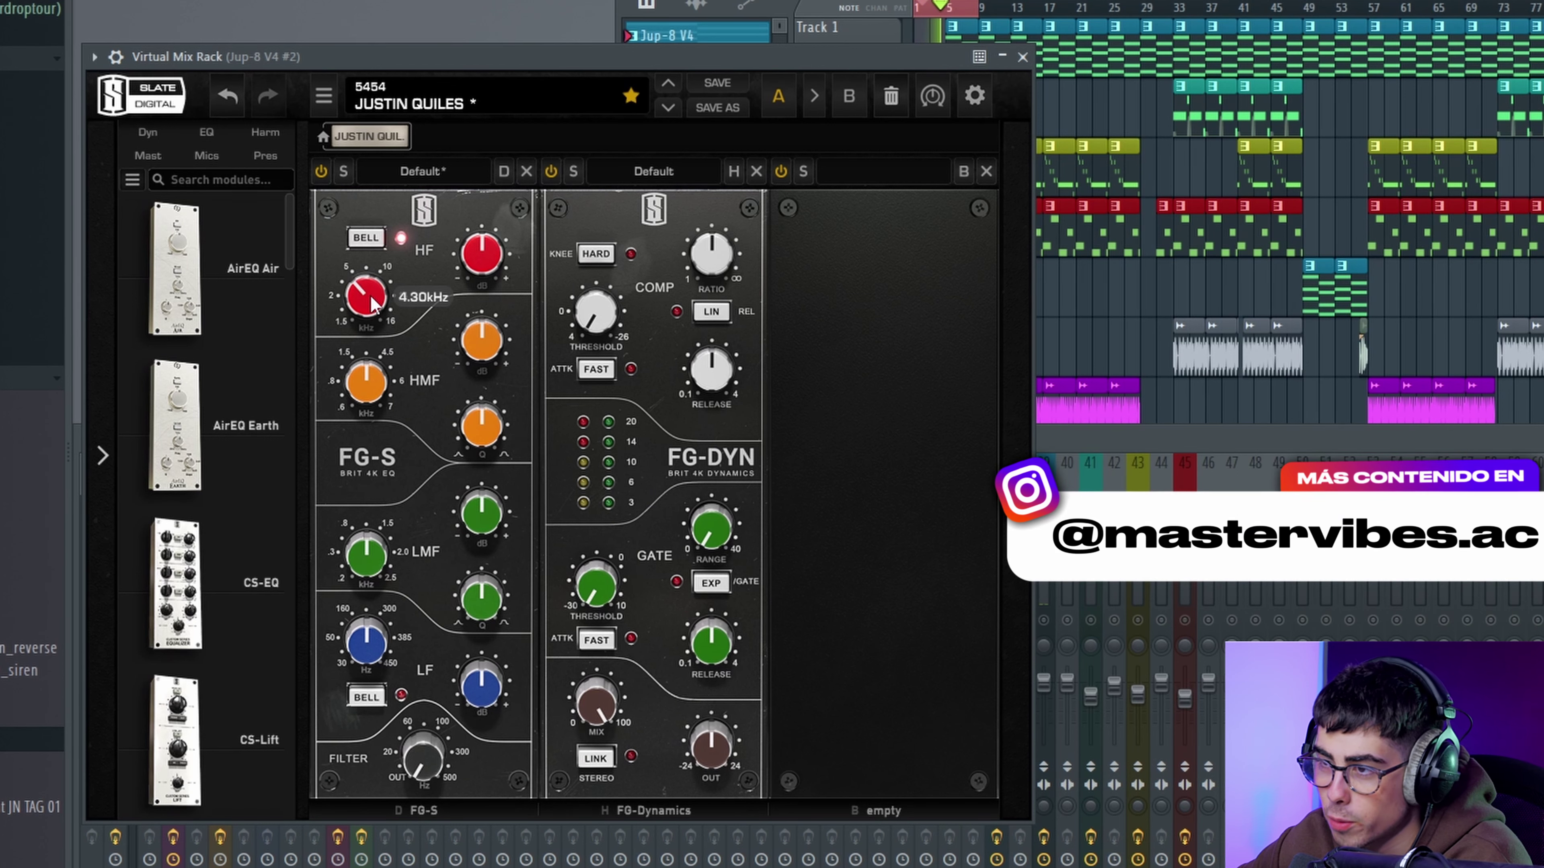
{"action": "scroll", "coordinate": [485, 265], "scroll_direction": "up", "scroll_amount": 5}
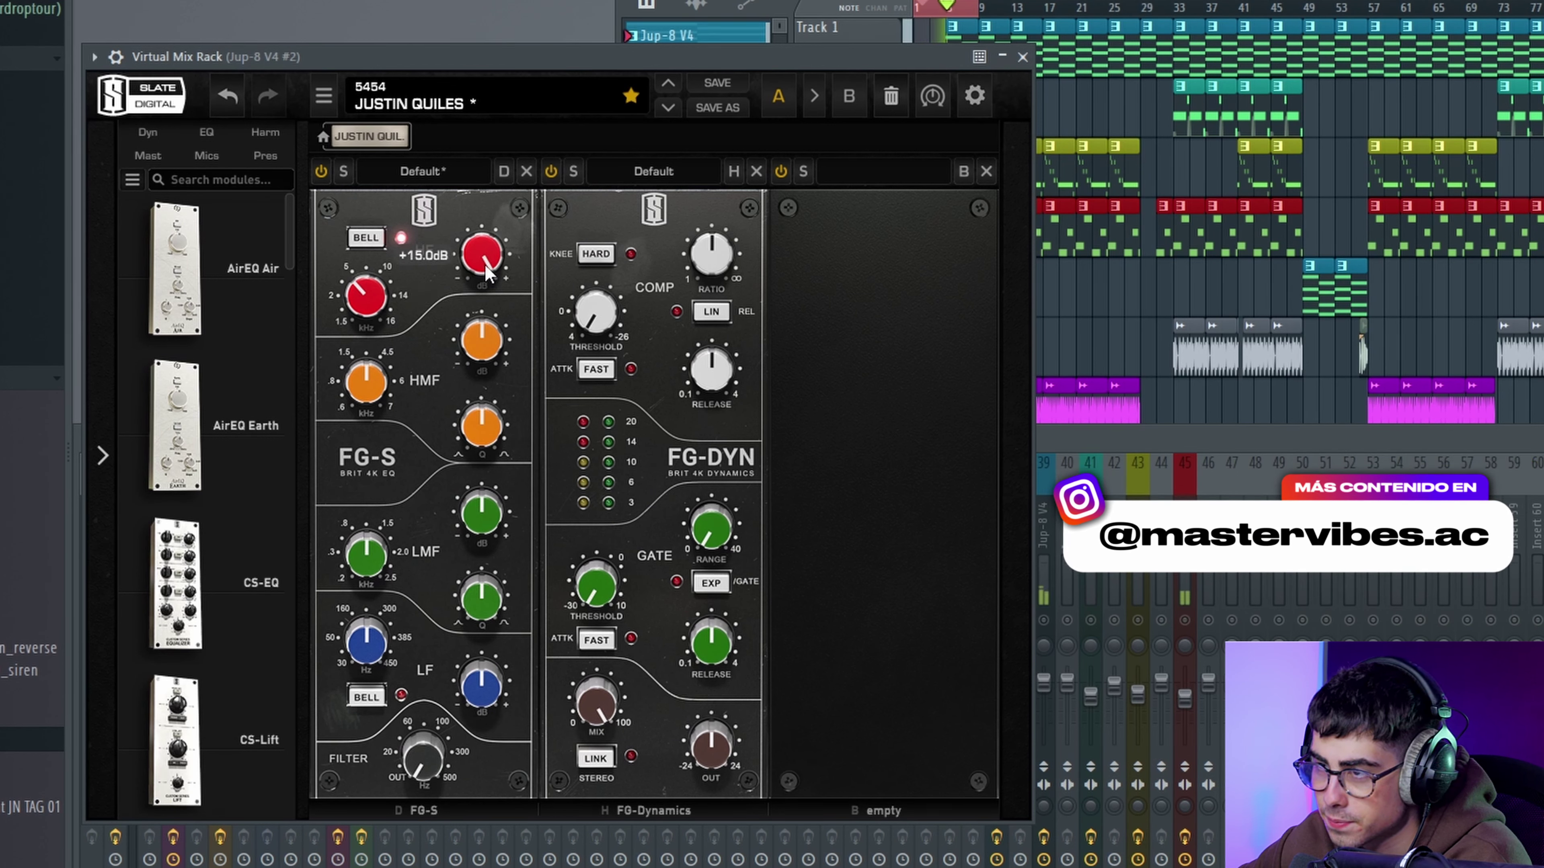
{"action": "scroll", "coordinate": [485, 264], "scroll_direction": "up", "scroll_amount": 1}
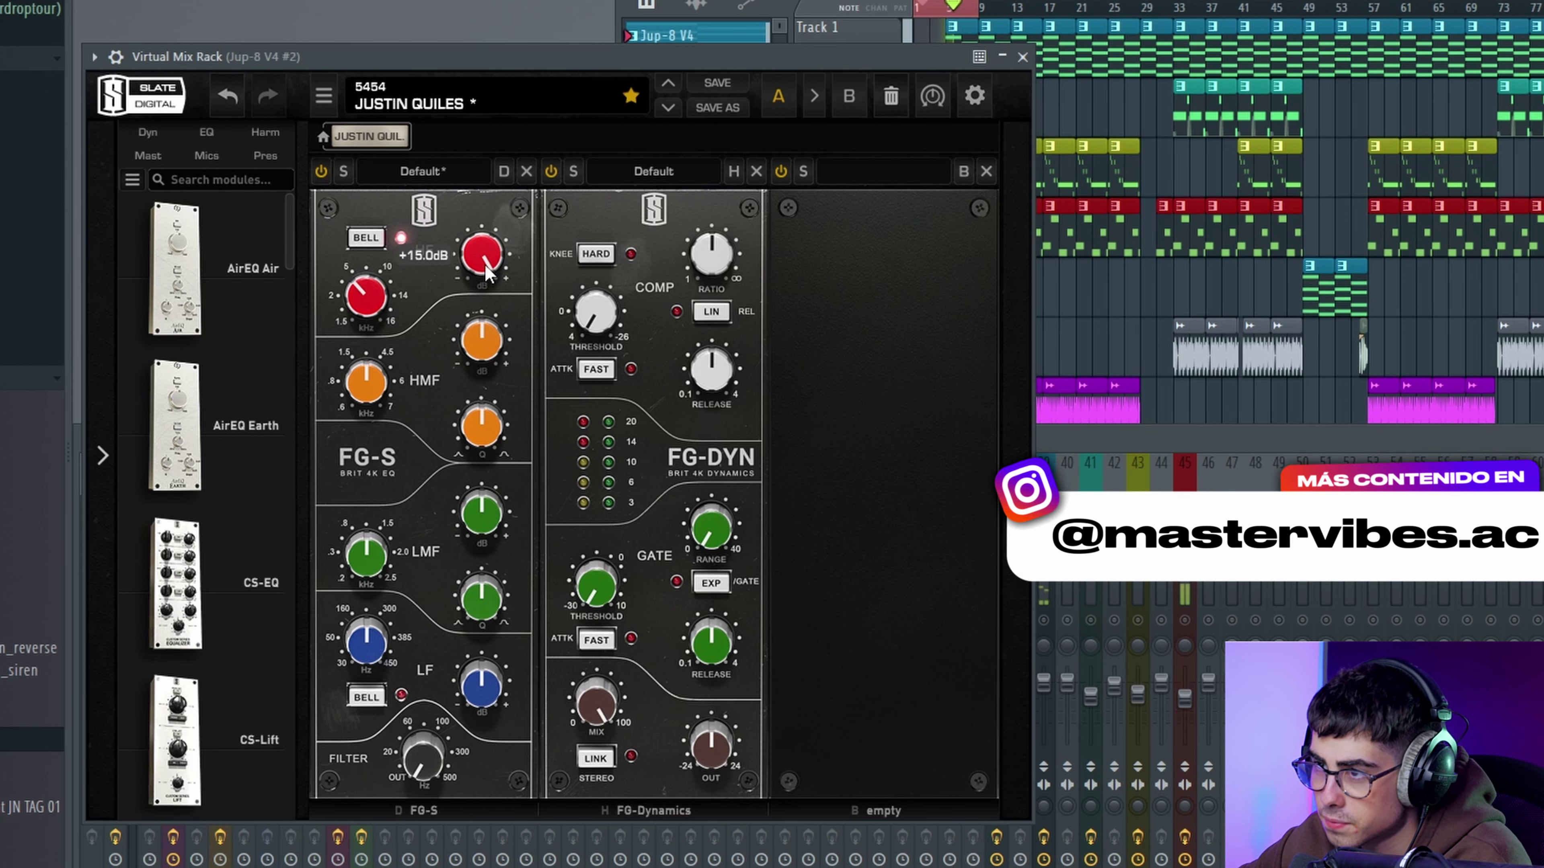
{"action": "scroll", "coordinate": [485, 264], "scroll_direction": "down", "scroll_amount": 3}
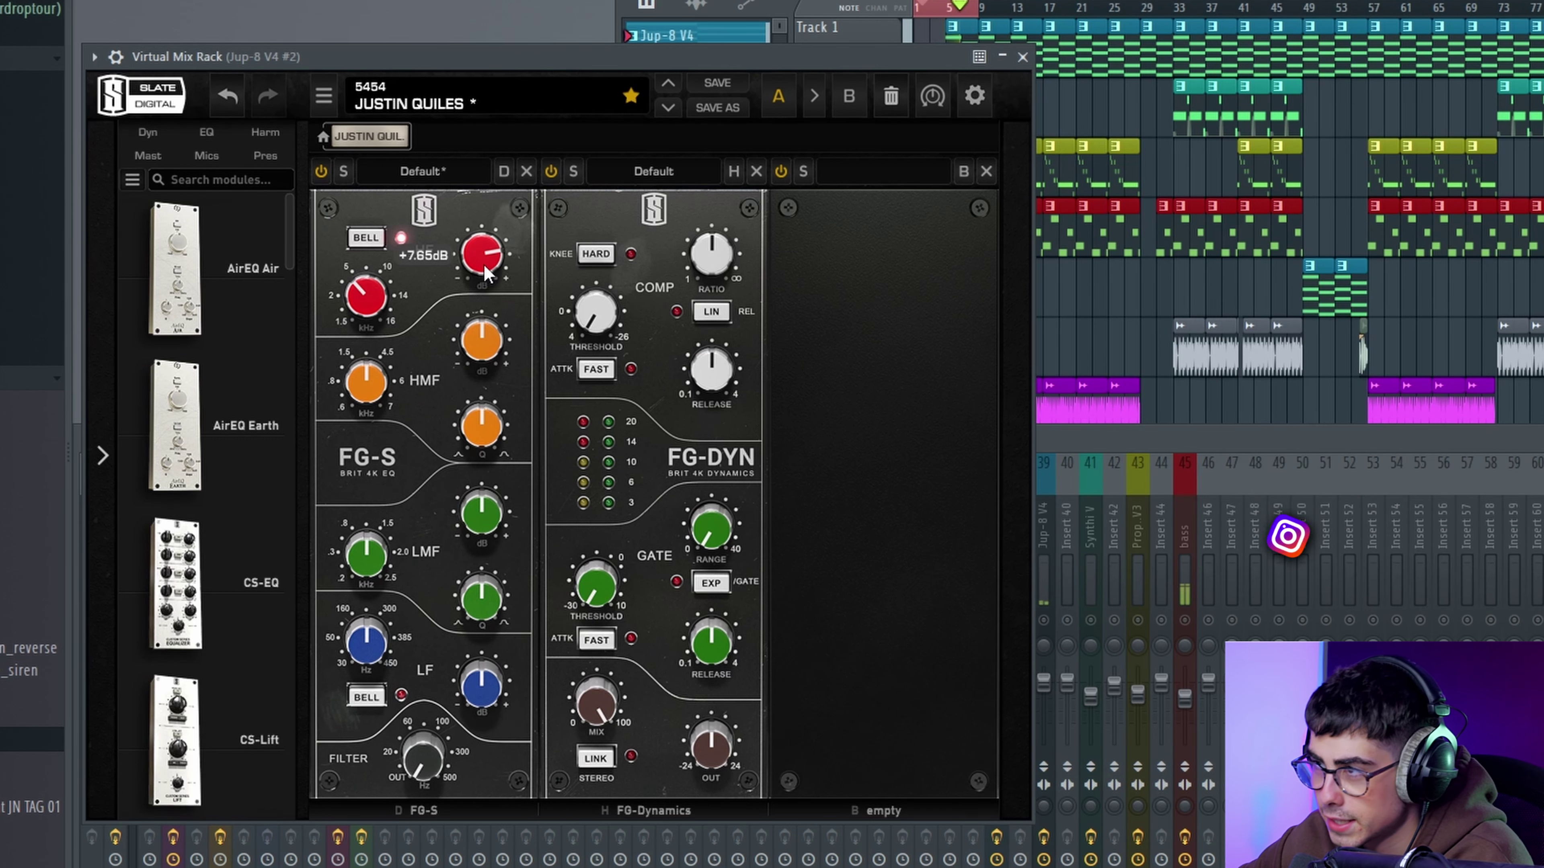
{"action": "key", "text": "F9"}
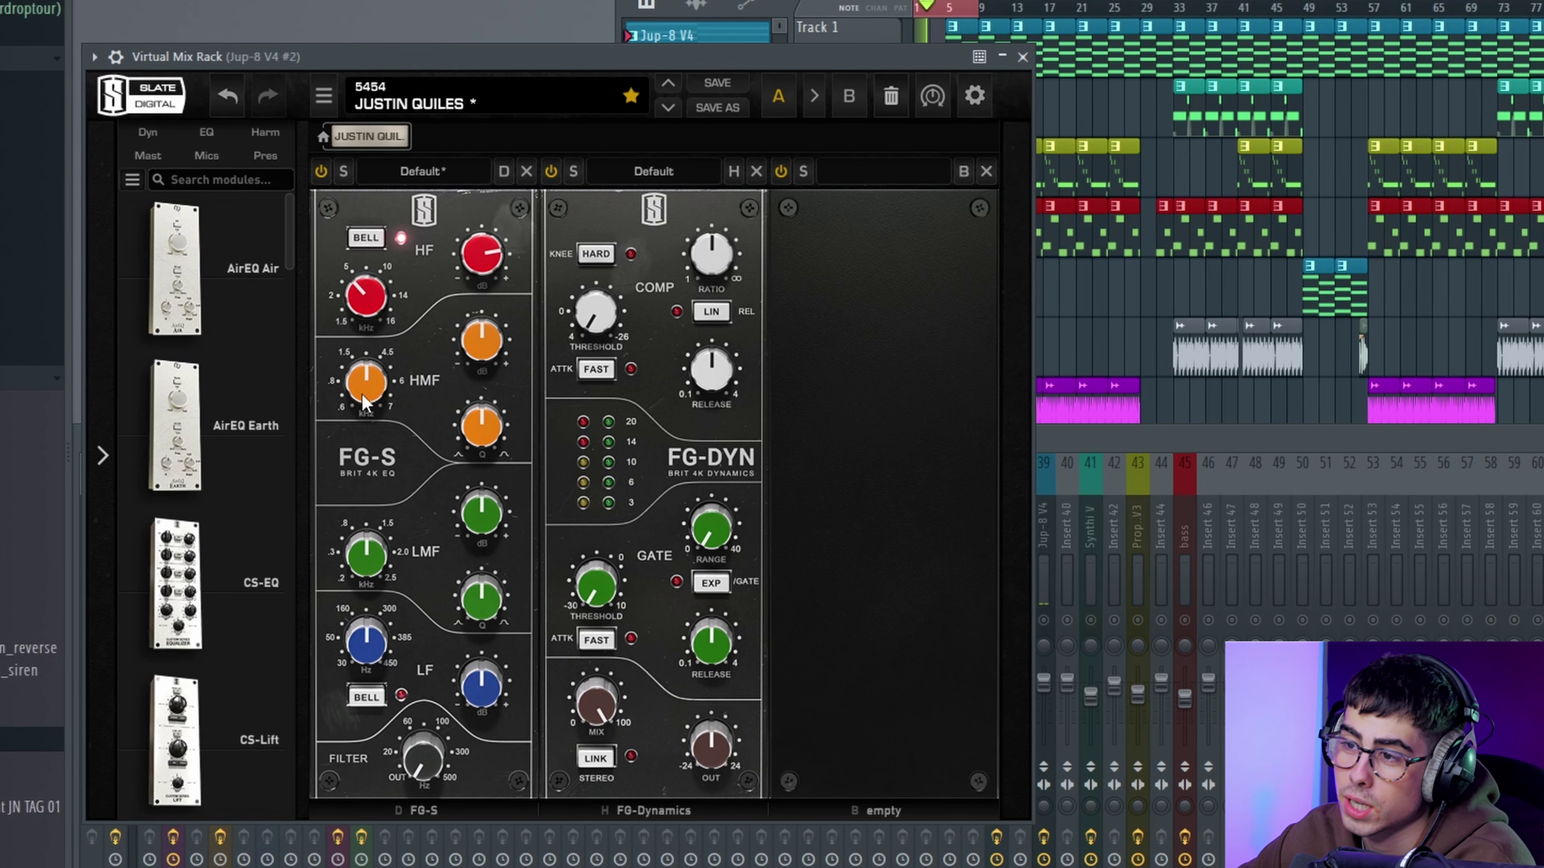
Step: Lower the FG-S HMF band's frequency and Q, and boost its gain to +3.15 dB
{"action": "left_click_drag", "start_coordinate": [363, 401], "coordinate": [363, 423]}
{"action": "left_click_drag", "start_coordinate": [474, 426], "coordinate": [475, 417]}
{"action": "left_click_drag", "start_coordinate": [480, 356], "coordinate": [481, 353]}
{"action": "scroll", "coordinate": [480, 353], "scroll_direction": "down", "scroll_amount": 4}
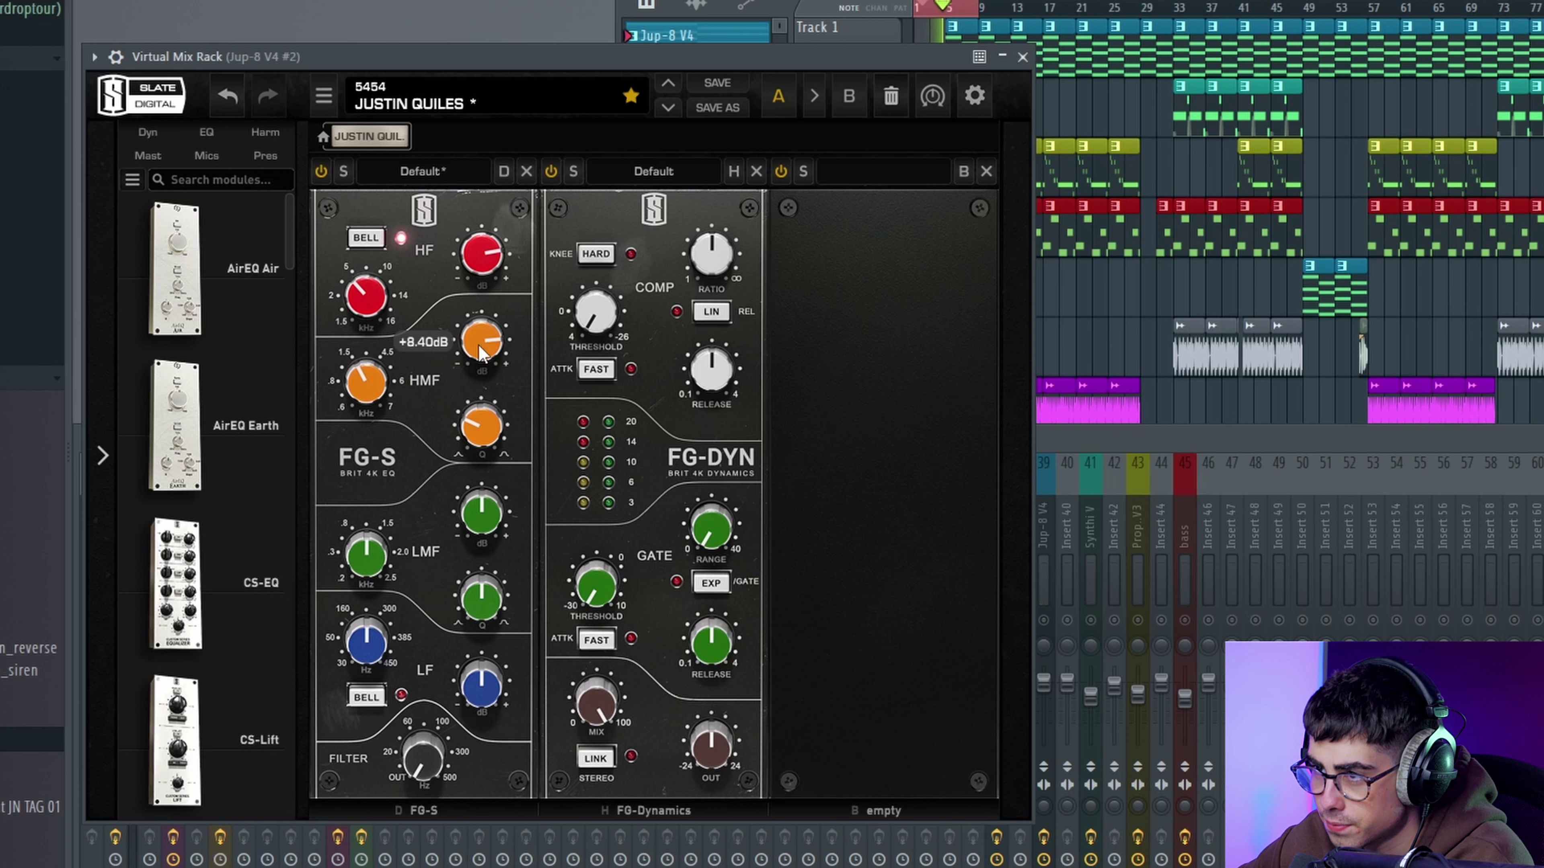
{"action": "scroll", "coordinate": [479, 346], "scroll_direction": "down", "scroll_amount": 1}
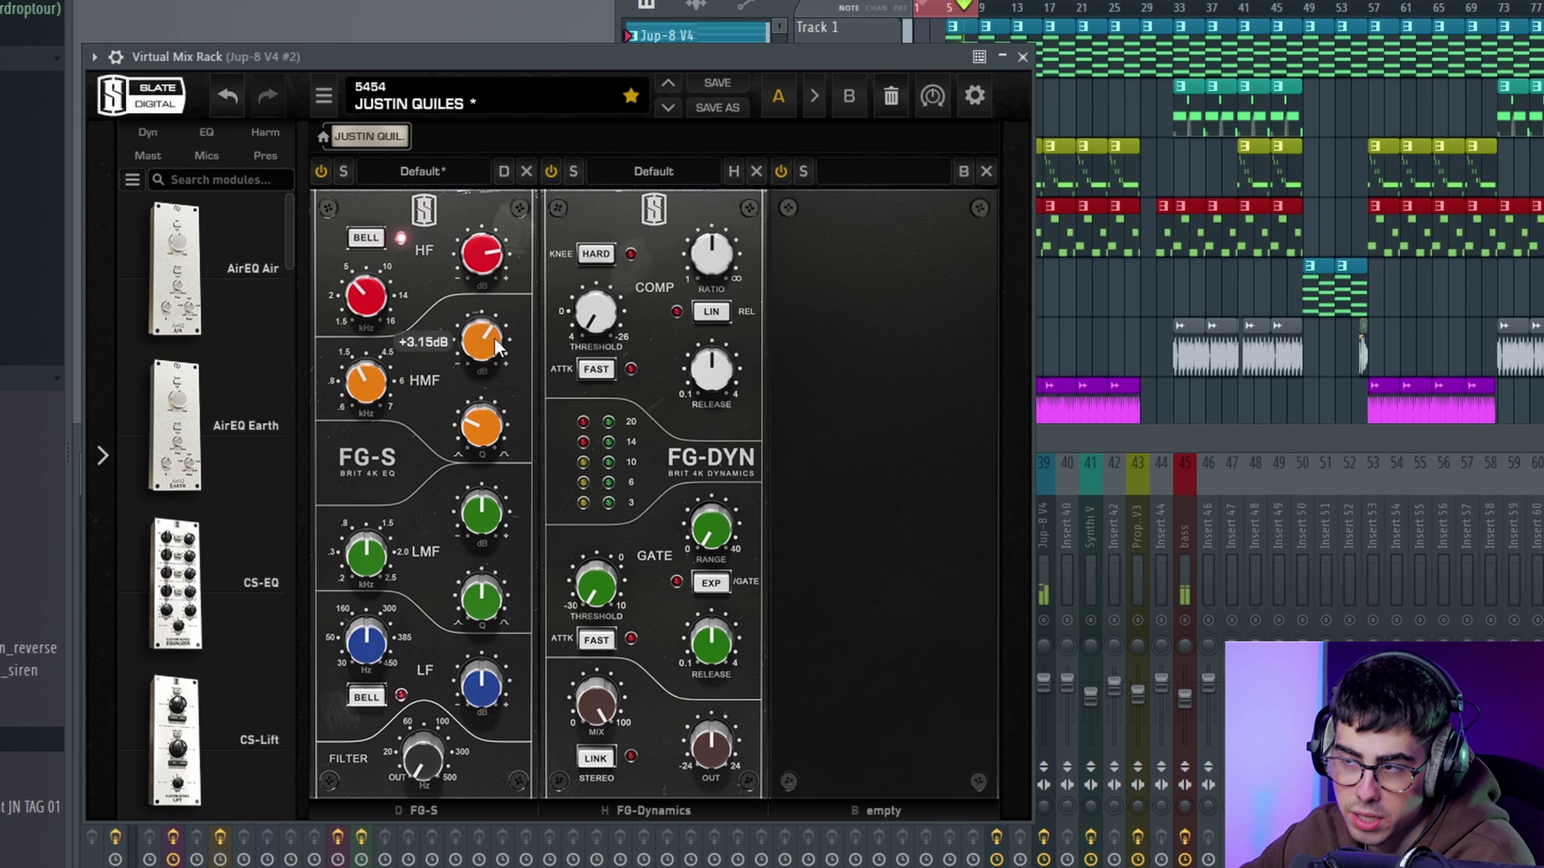
Step: Reposition the rack window, turn on fast attack for the FG-Dynamics compressor, and set its release to 0.16 s
{"action": "left_click_drag", "start_coordinate": [809, 60], "coordinate": [934, 150]}
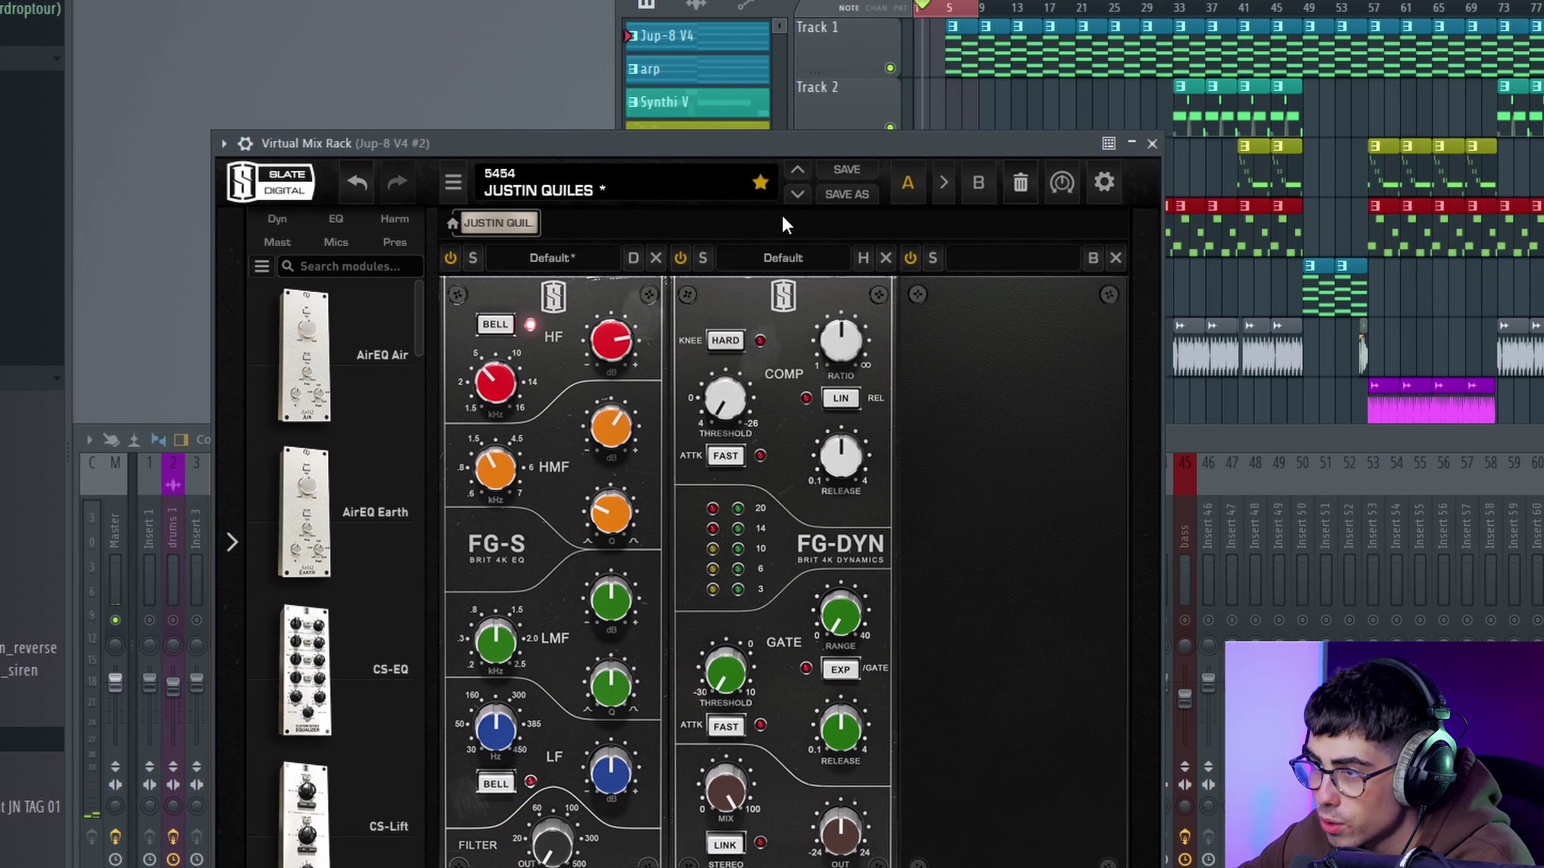
{"action": "left_click", "coordinate": [728, 340]}
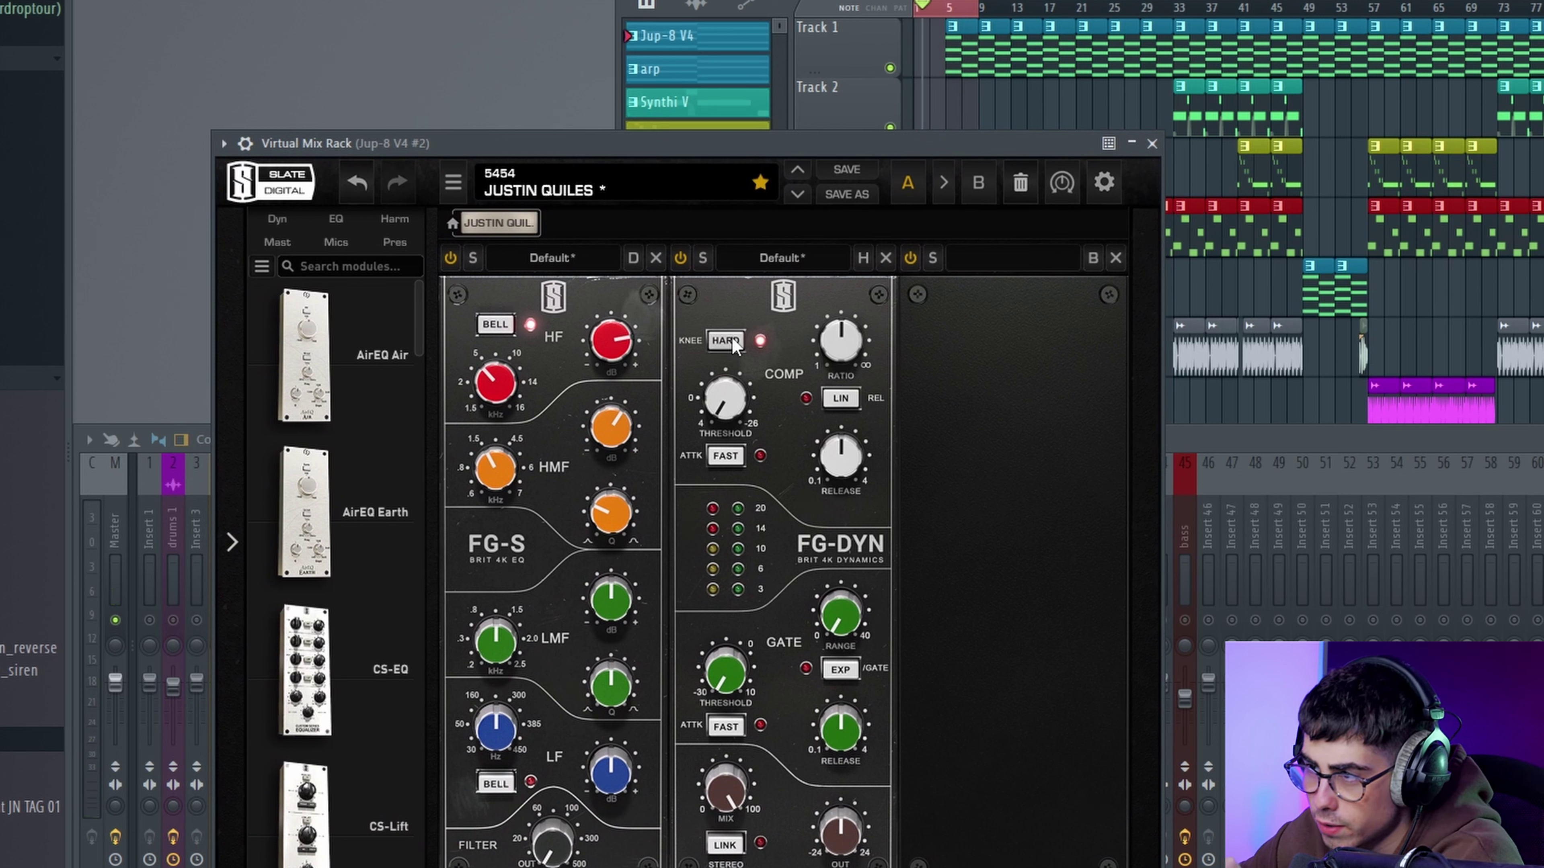
{"action": "left_click", "coordinate": [730, 340]}
{"action": "left_click", "coordinate": [724, 452]}
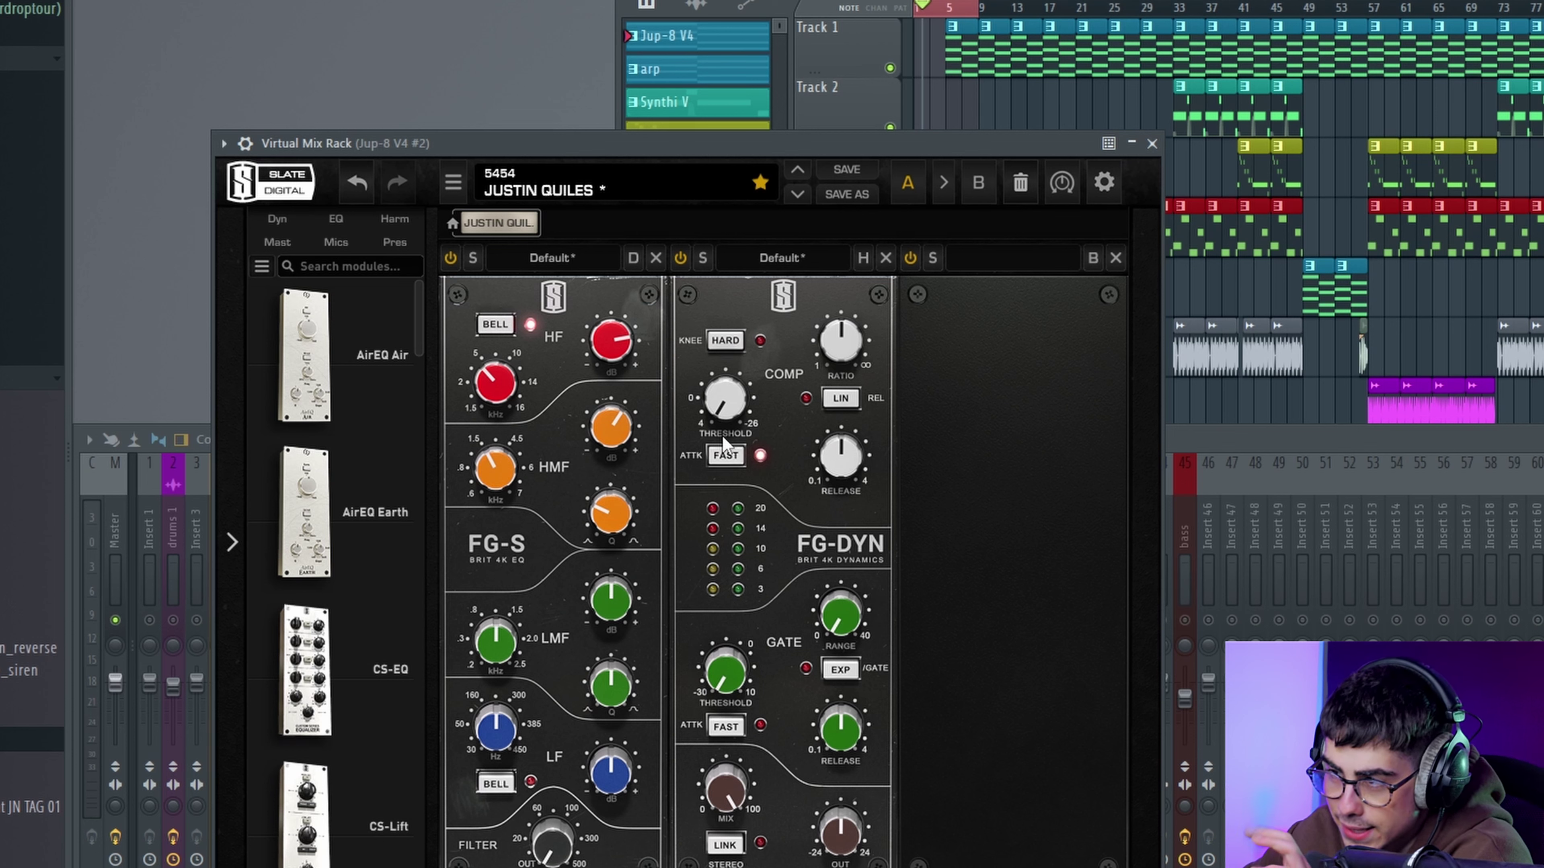
{"action": "left_click_drag", "start_coordinate": [841, 454], "coordinate": [839, 464]}
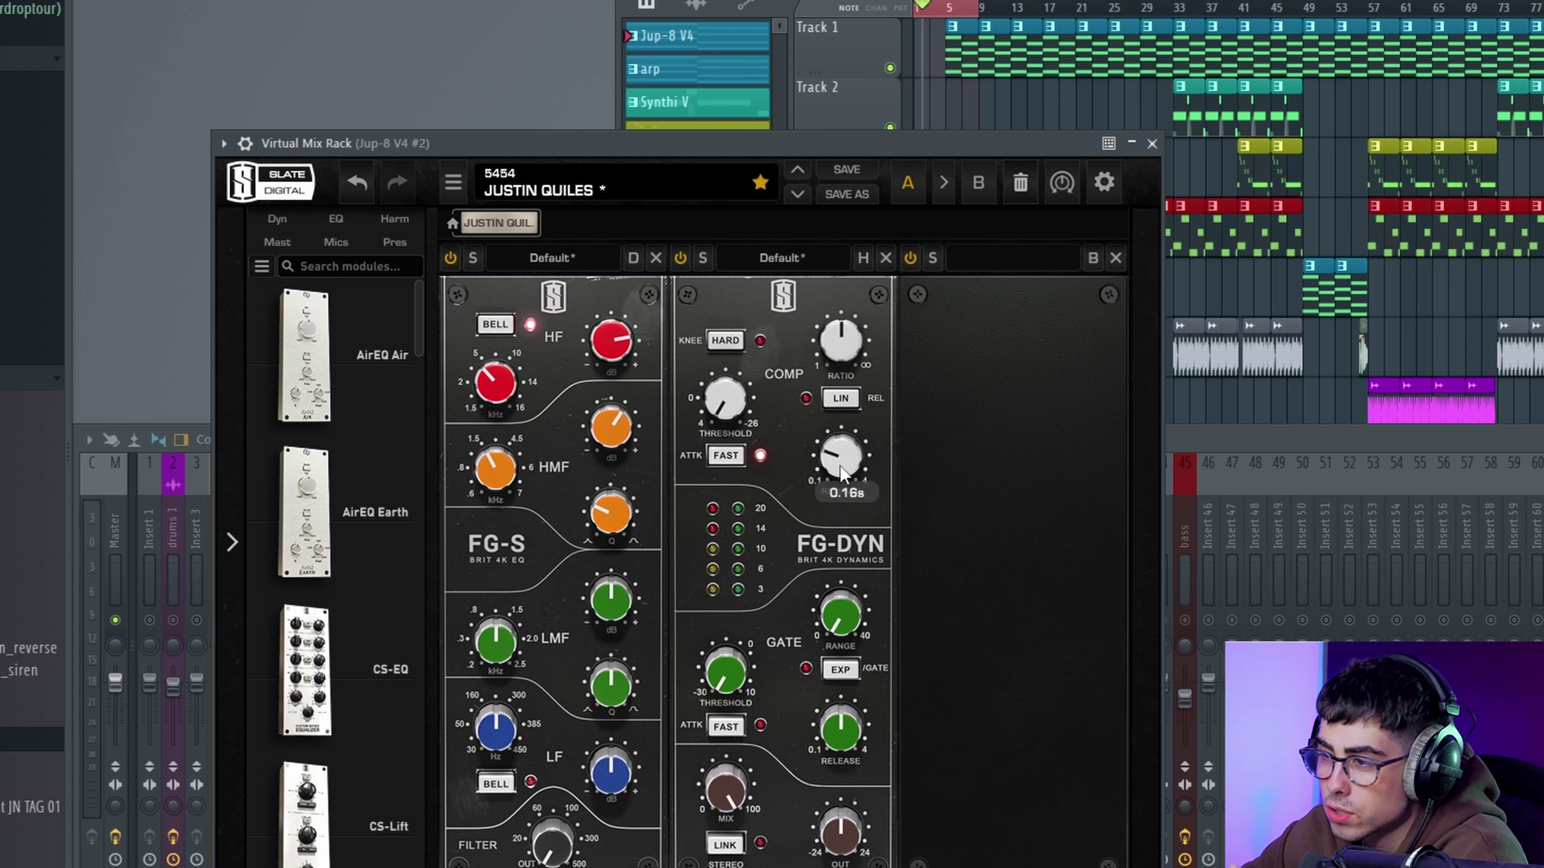
Step: Set the FG-Dynamics compressor release to 0.29 s, lower its ratio slightly, and play the song from around bar 5
{"action": "scroll", "coordinate": [839, 465], "scroll_direction": "down", "scroll_amount": 3}
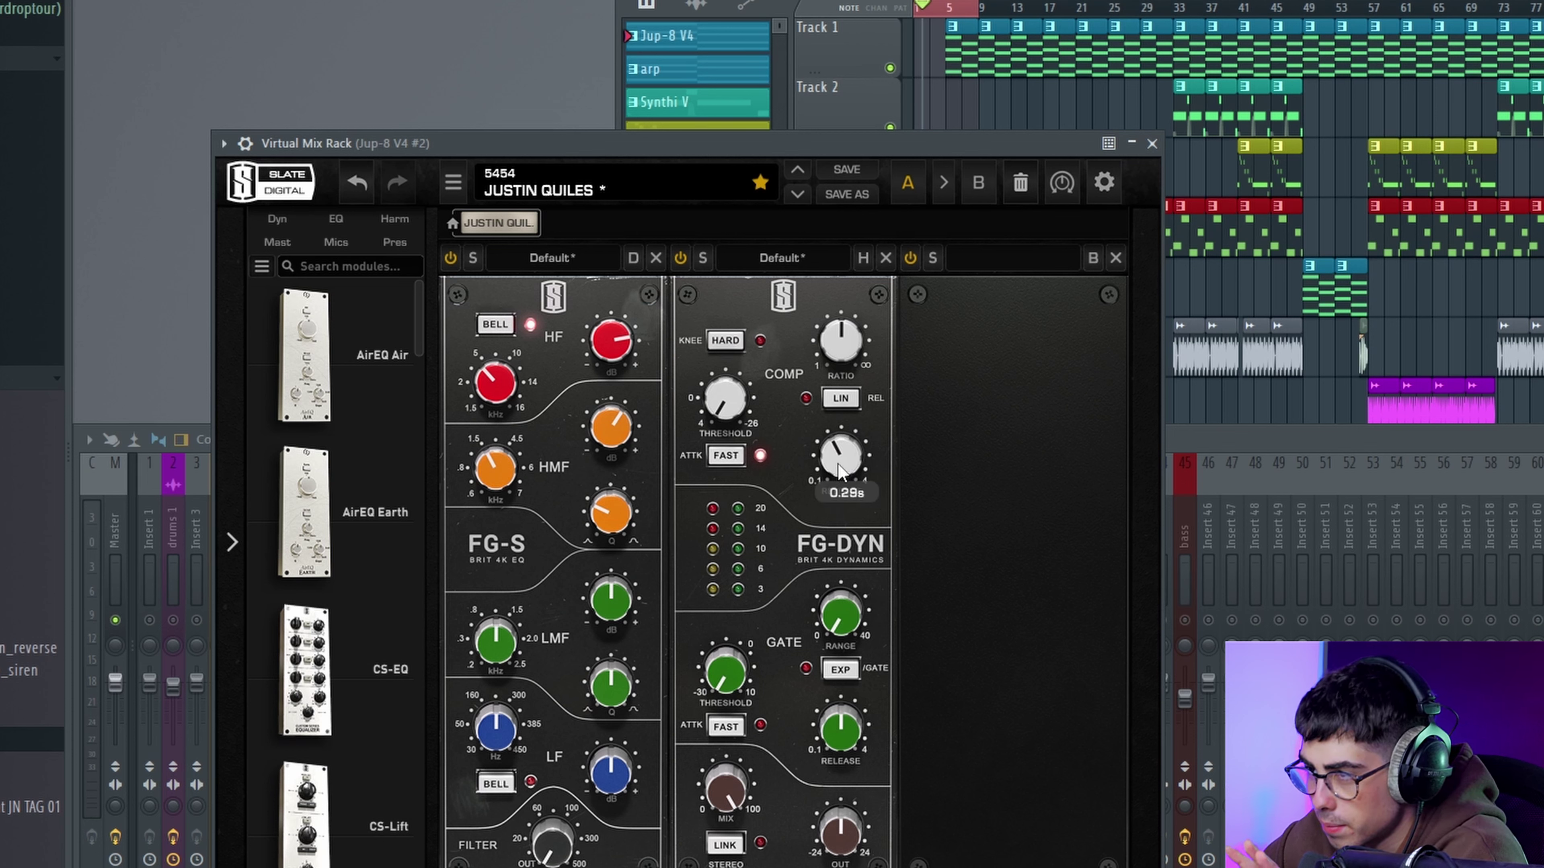
{"action": "mouse_move", "coordinate": [838, 355]}
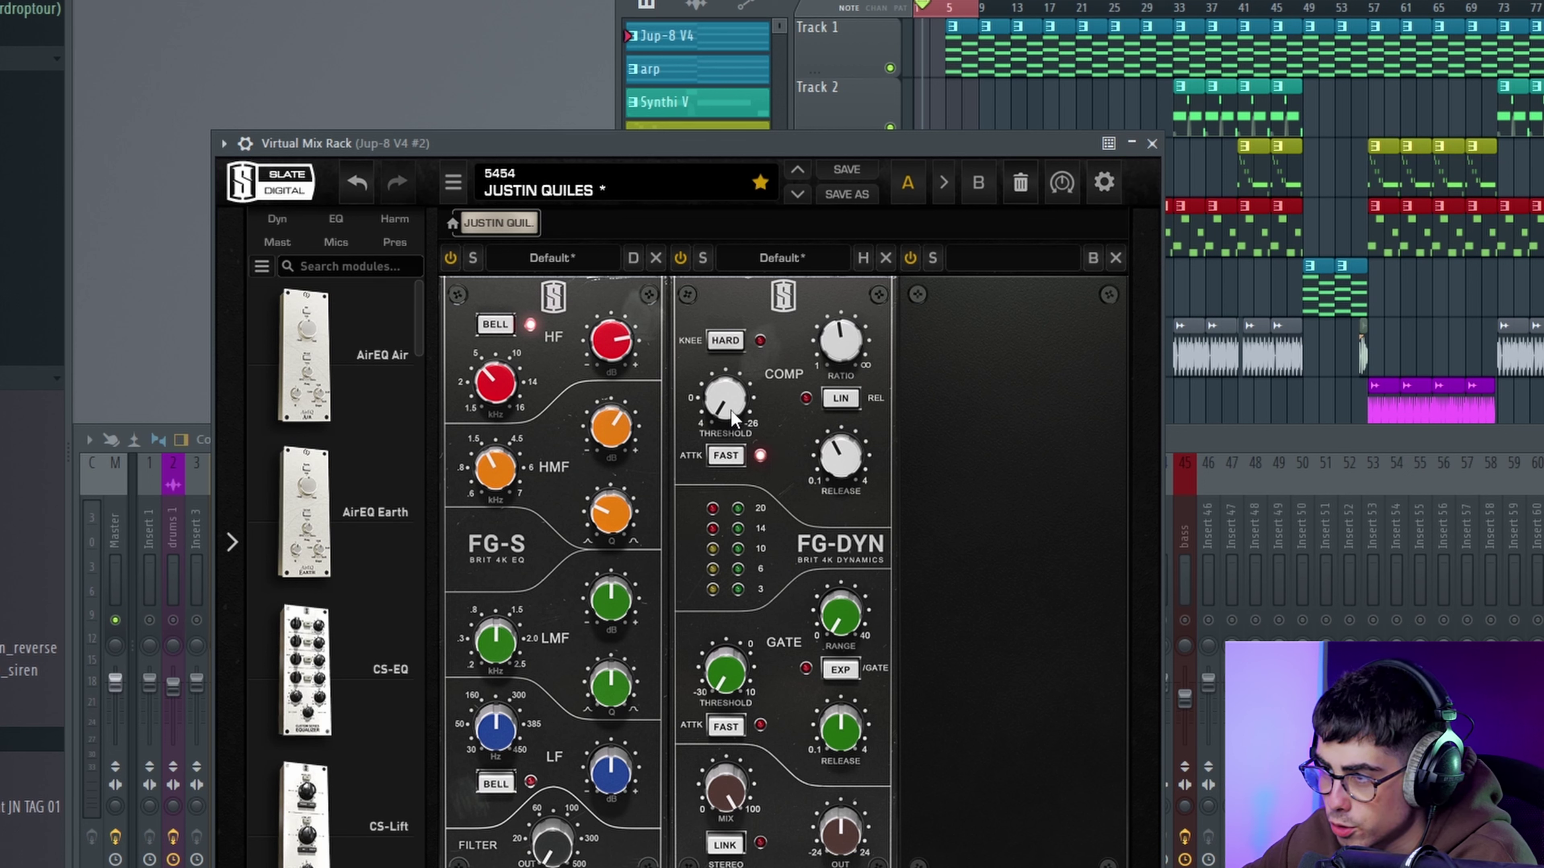
{"action": "left_click", "coordinate": [951, 22]}
{"action": "left_click", "coordinate": [549, 146]}
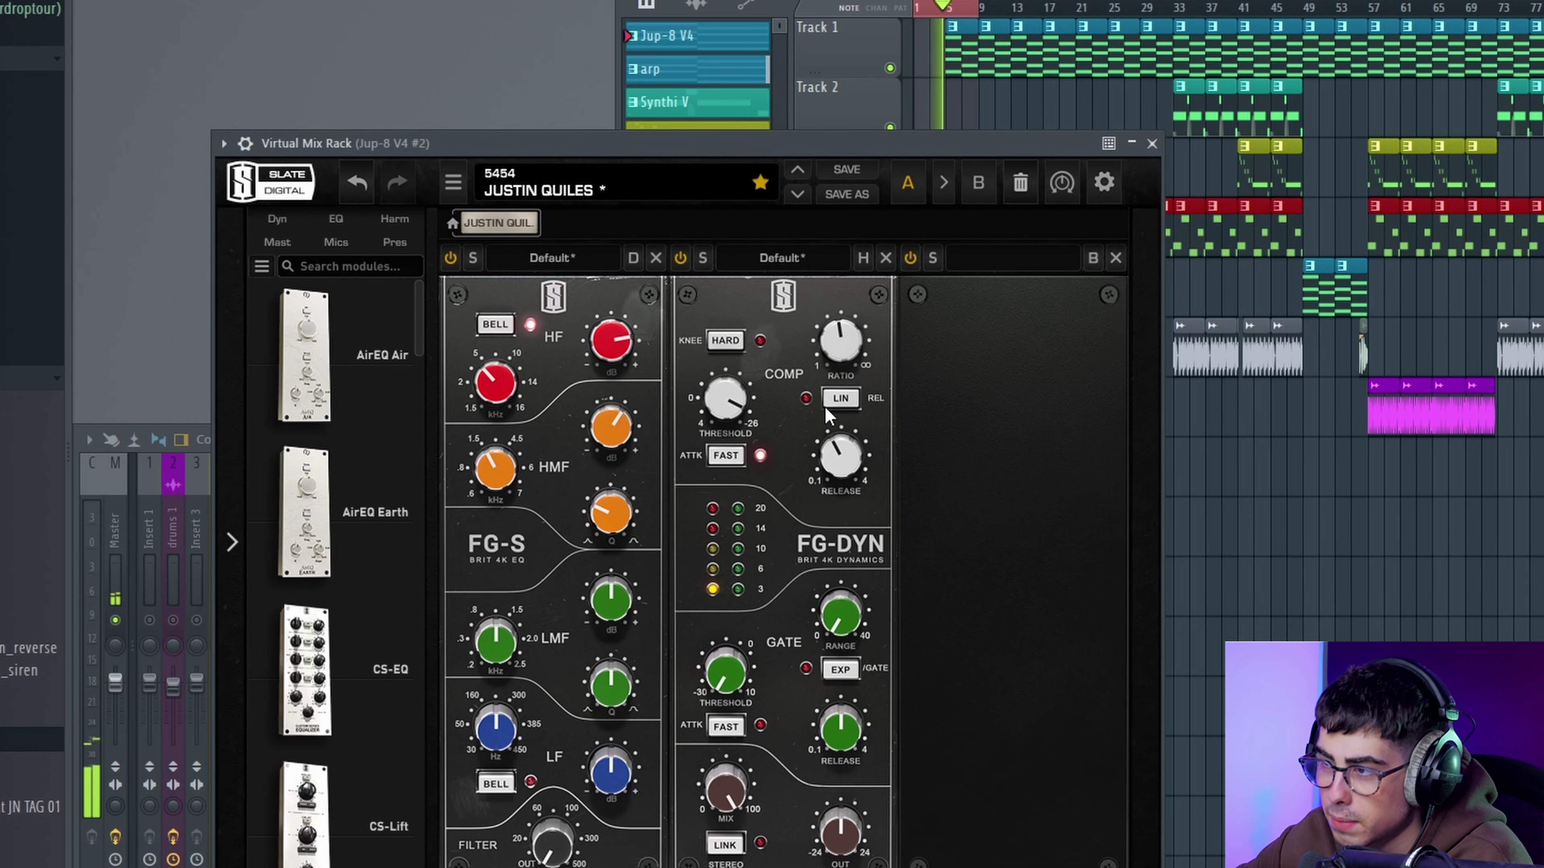
Step: Turn on the FG-Dynamics compressor's hard knee and adjust its threshold to a lower level during playback
{"action": "left_click_drag", "start_coordinate": [727, 401], "coordinate": [752, 181]}
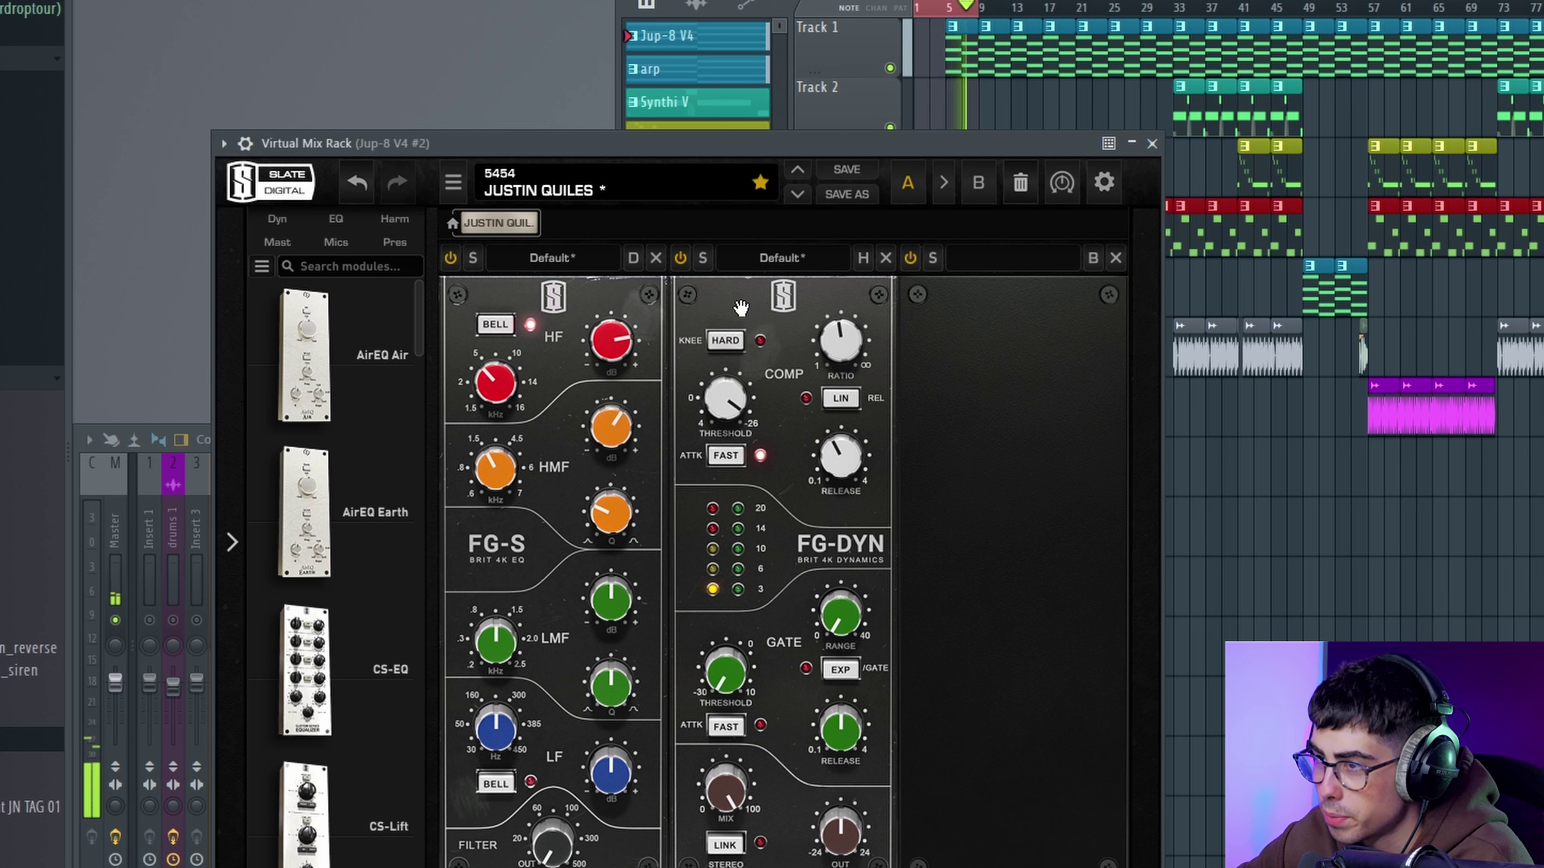
{"action": "left_click", "coordinate": [720, 343]}
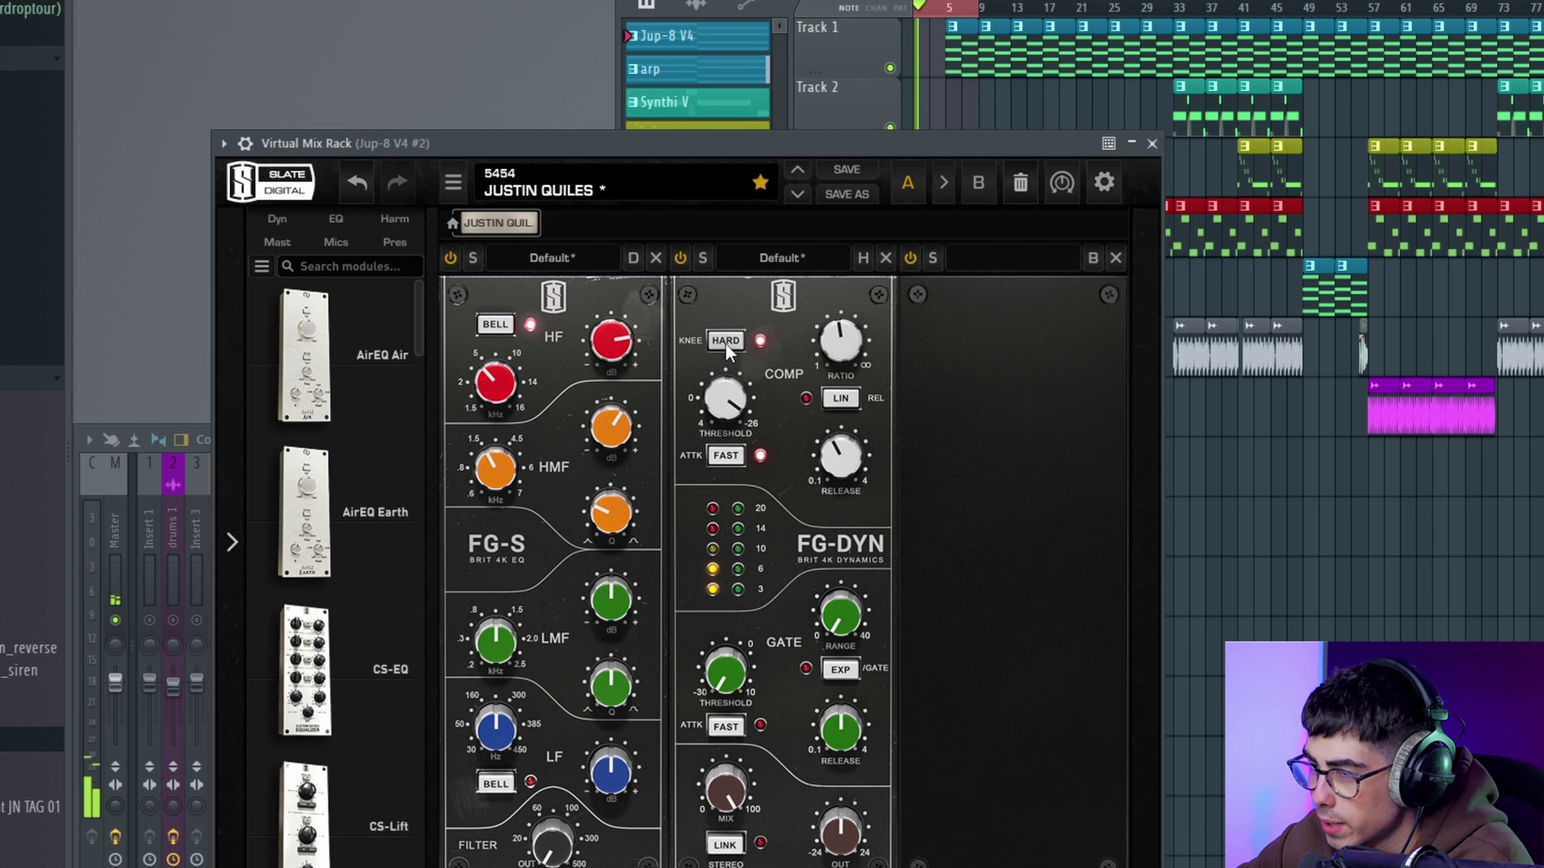
{"action": "left_click_drag", "start_coordinate": [725, 399], "coordinate": [725, 435]}
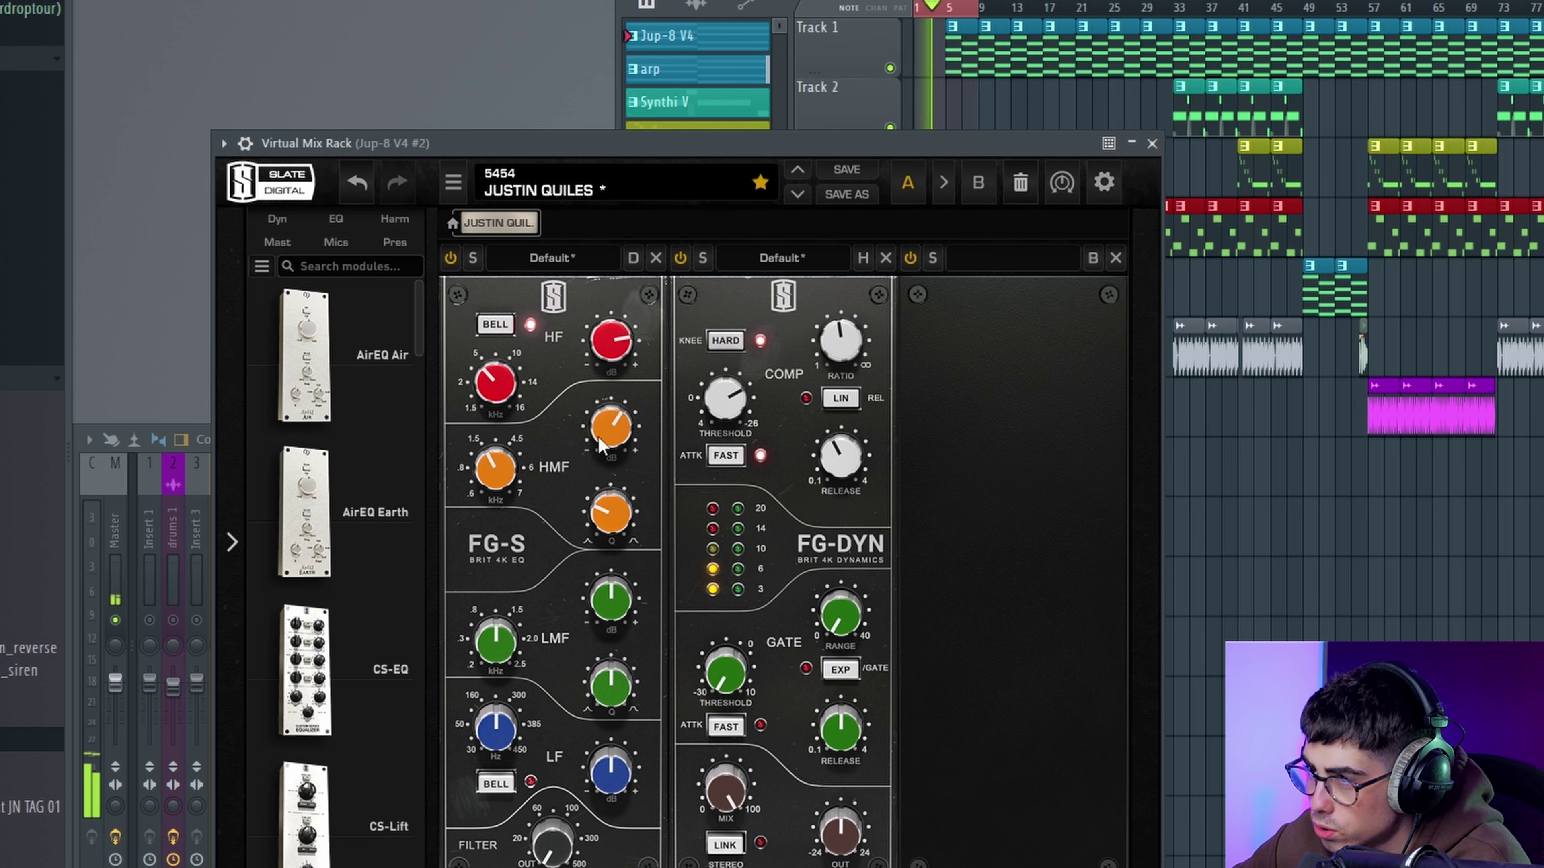
Step: Check FG-Dynamics against its bypass and raise the module's output gain to 1.80 dB
{"action": "left_click", "coordinate": [681, 260]}
{"action": "left_click_drag", "start_coordinate": [841, 832], "coordinate": [841, 784]}
{"action": "left_click_drag", "start_coordinate": [840, 695], "coordinate": [836, 725]}
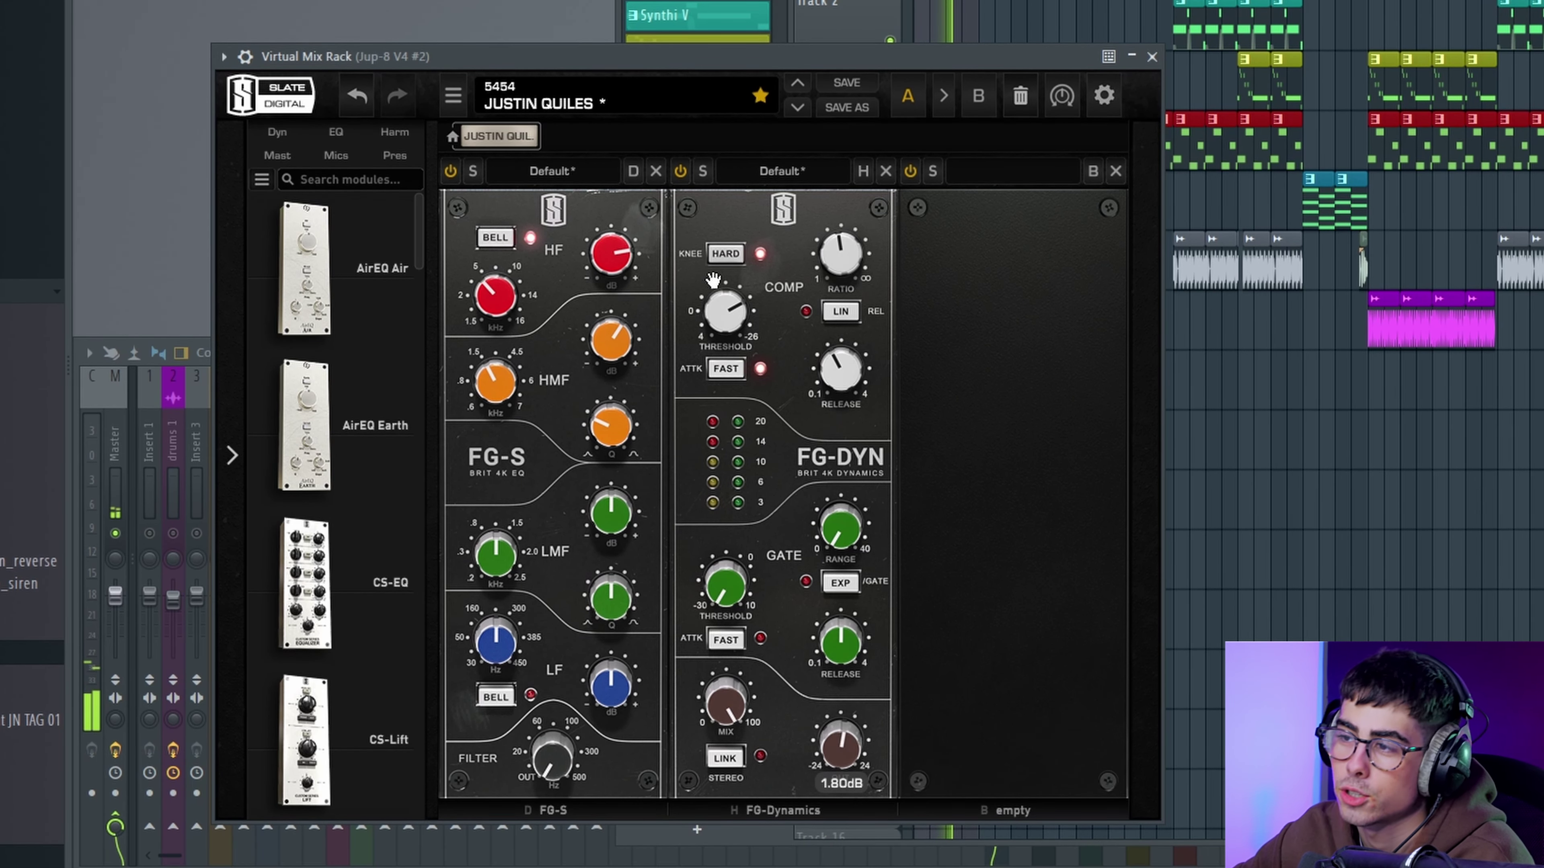
Step: Compare the synth's sound with FG-Dynamics and FG-S bypassed, and close the rack
{"action": "left_click", "coordinate": [679, 173]}
{"action": "left_click", "coordinate": [679, 173]}
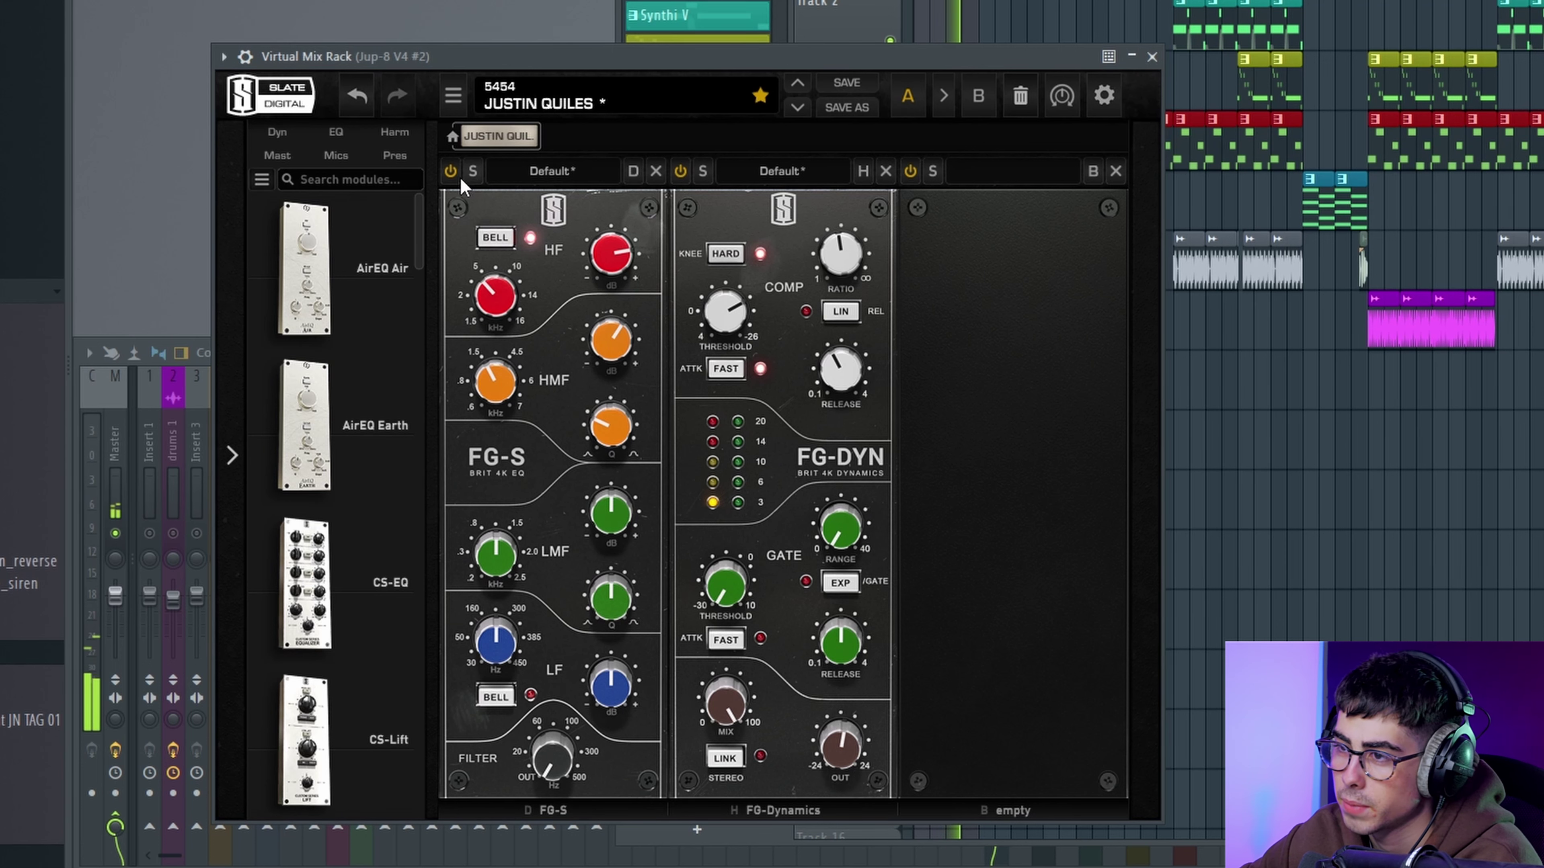
{"action": "left_click", "coordinate": [450, 174]}
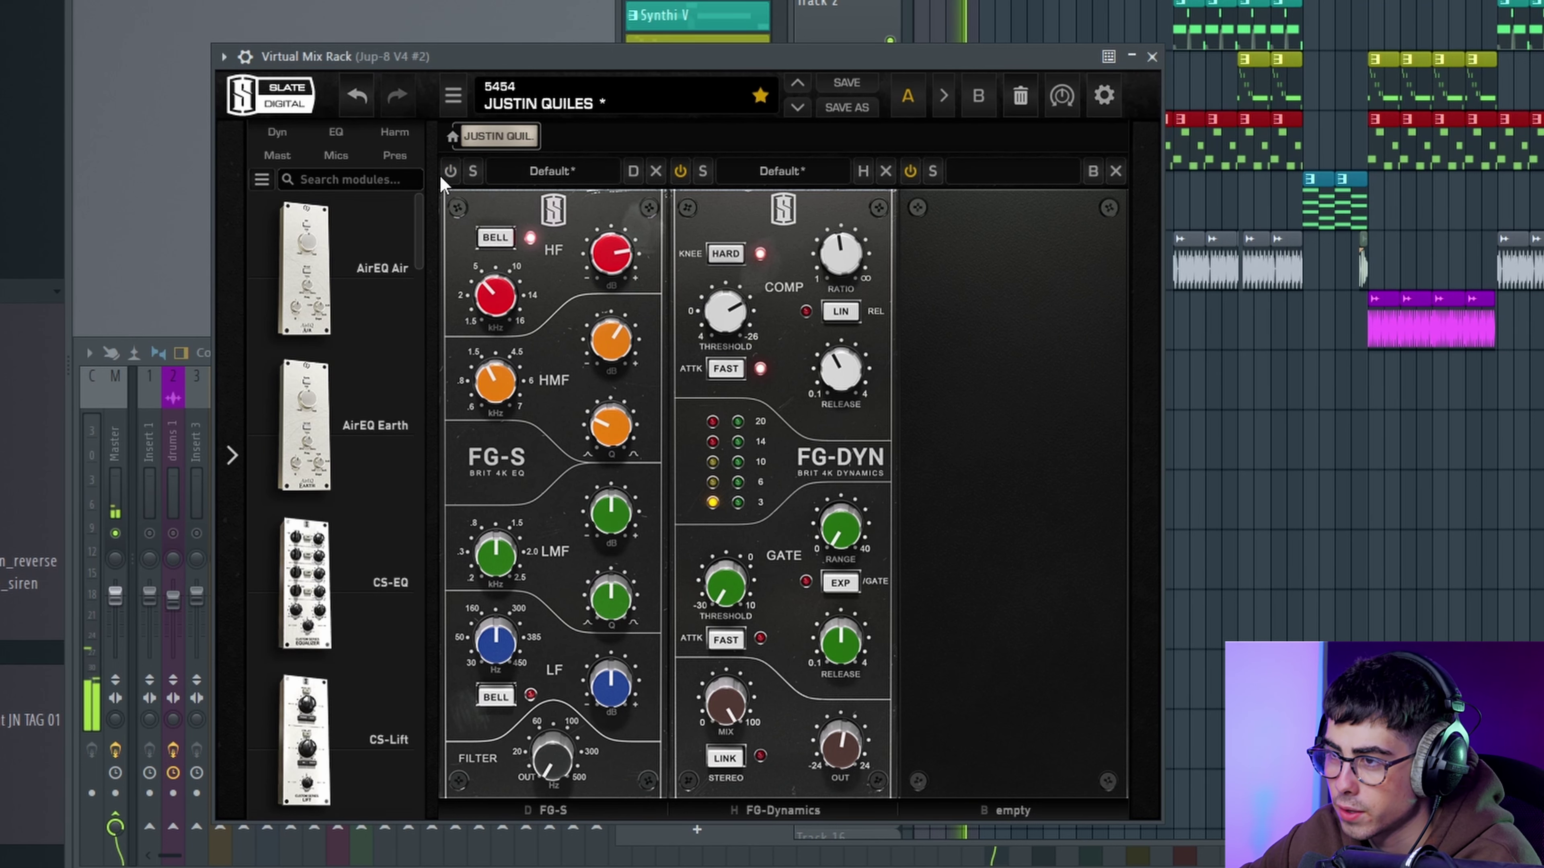
{"action": "left_click", "coordinate": [1152, 57]}
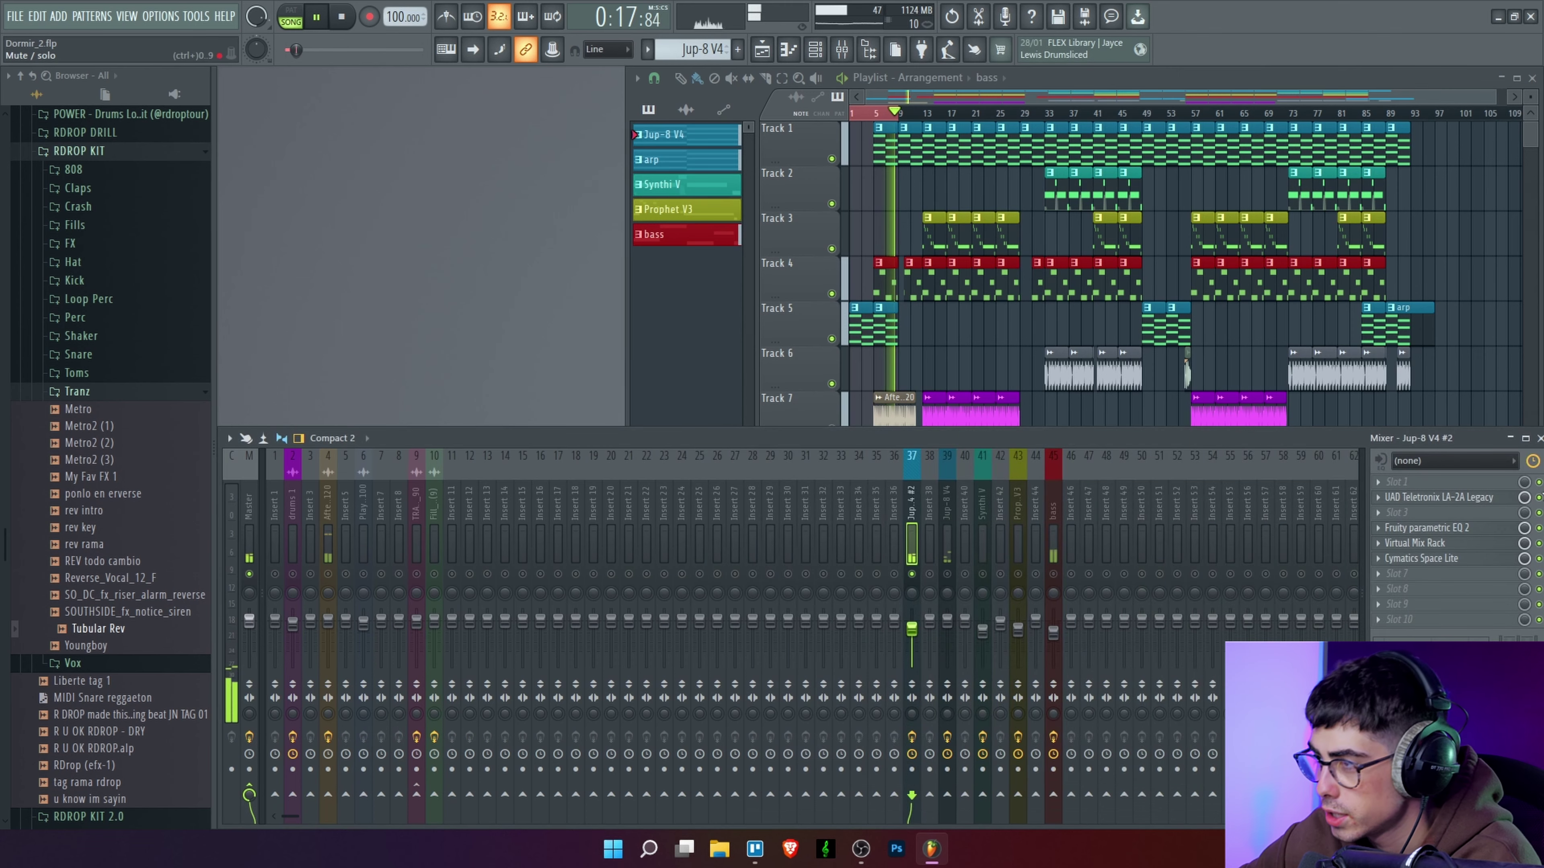
Step: Restart the song from around bar 5 to review the Jup-8 V4 #2 processing, and close its reopened rack
{"action": "key", "text": "space"}
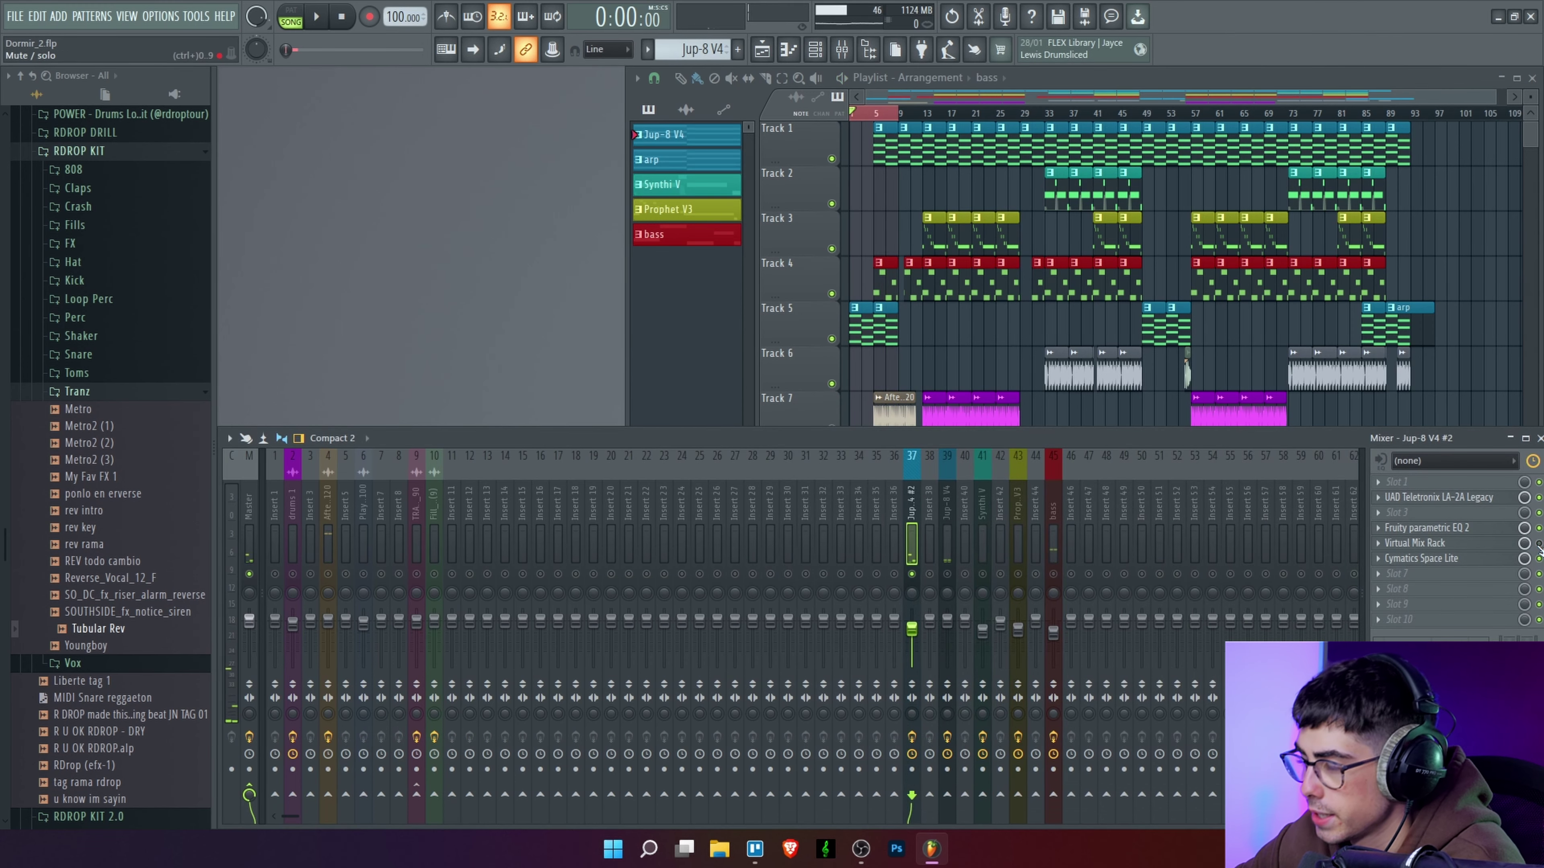
{"action": "key", "text": "space"}
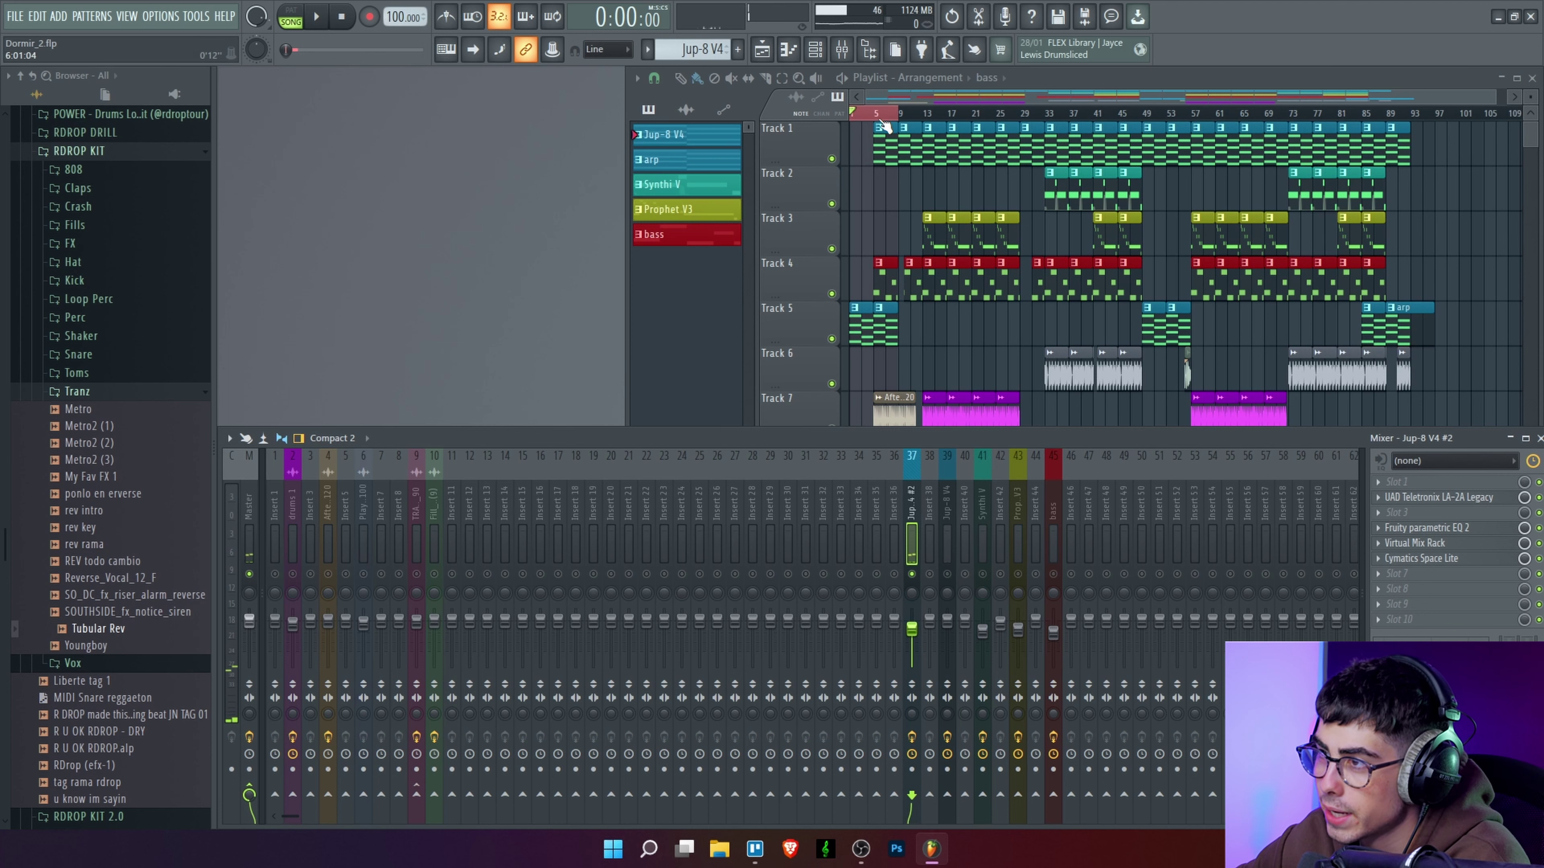
{"action": "left_click", "coordinate": [885, 115]}
{"action": "left_click", "coordinate": [583, 437]}
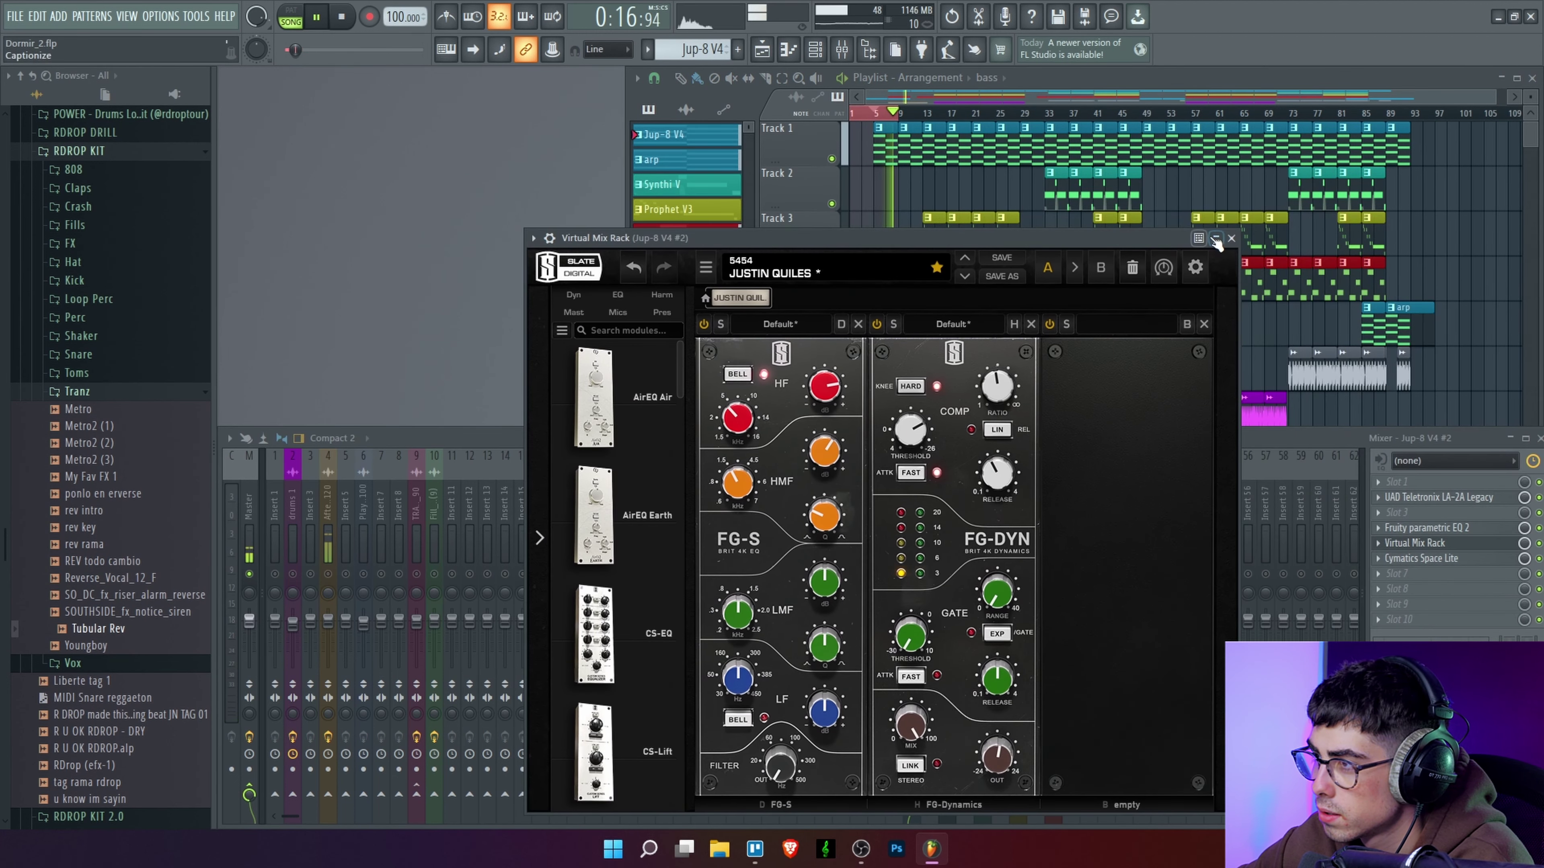
{"action": "left_click", "coordinate": [1231, 237]}
Step: Stop playback and load Virtual Mix Rack into slot 2 of the bass mixer track
{"action": "left_click", "coordinate": [1053, 484]}
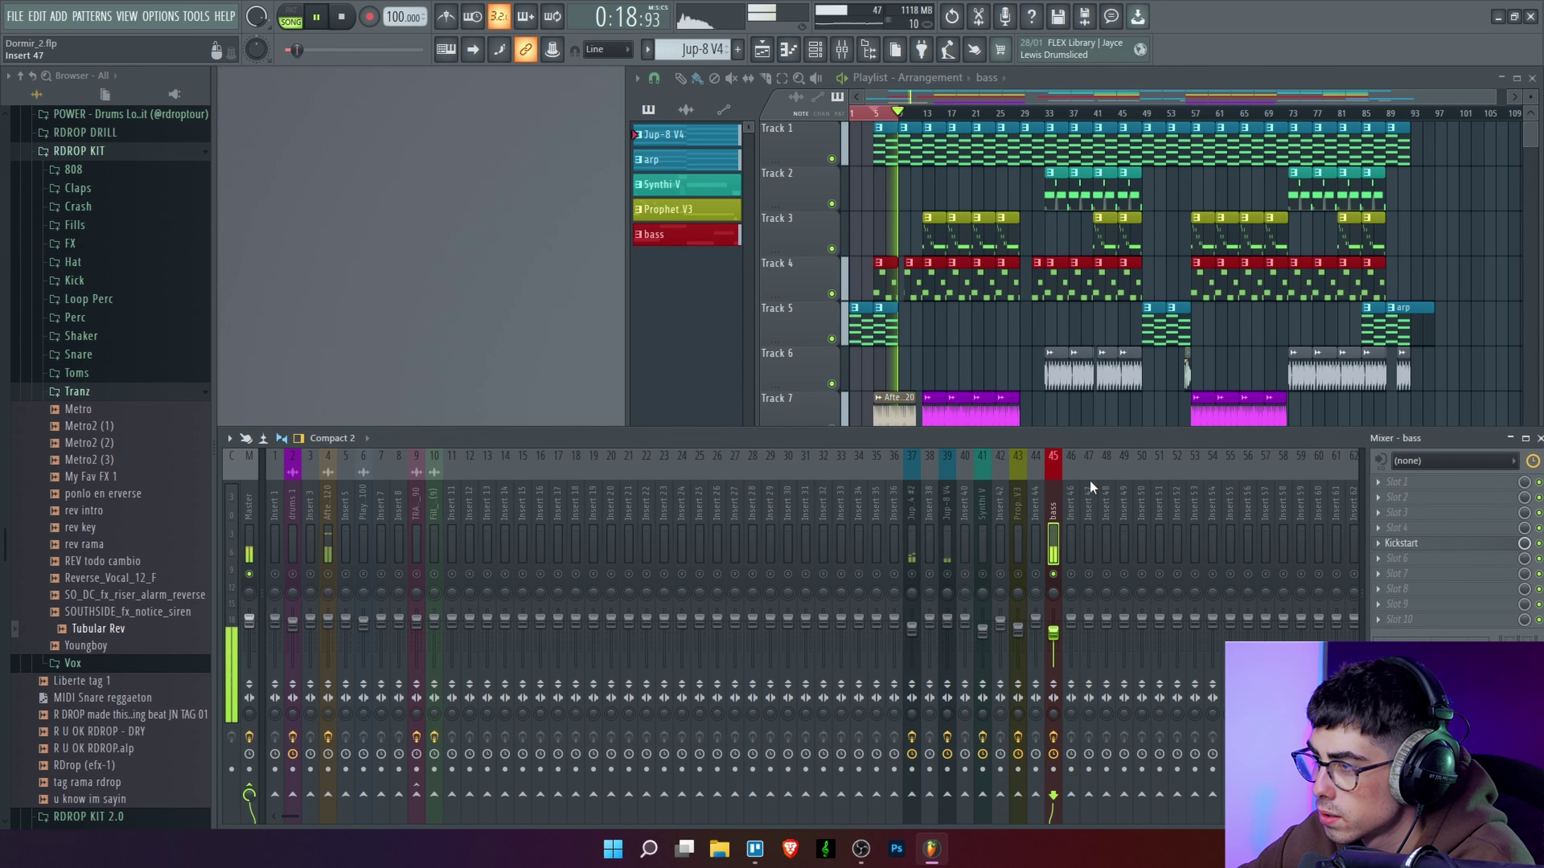
{"action": "key", "text": "space"}
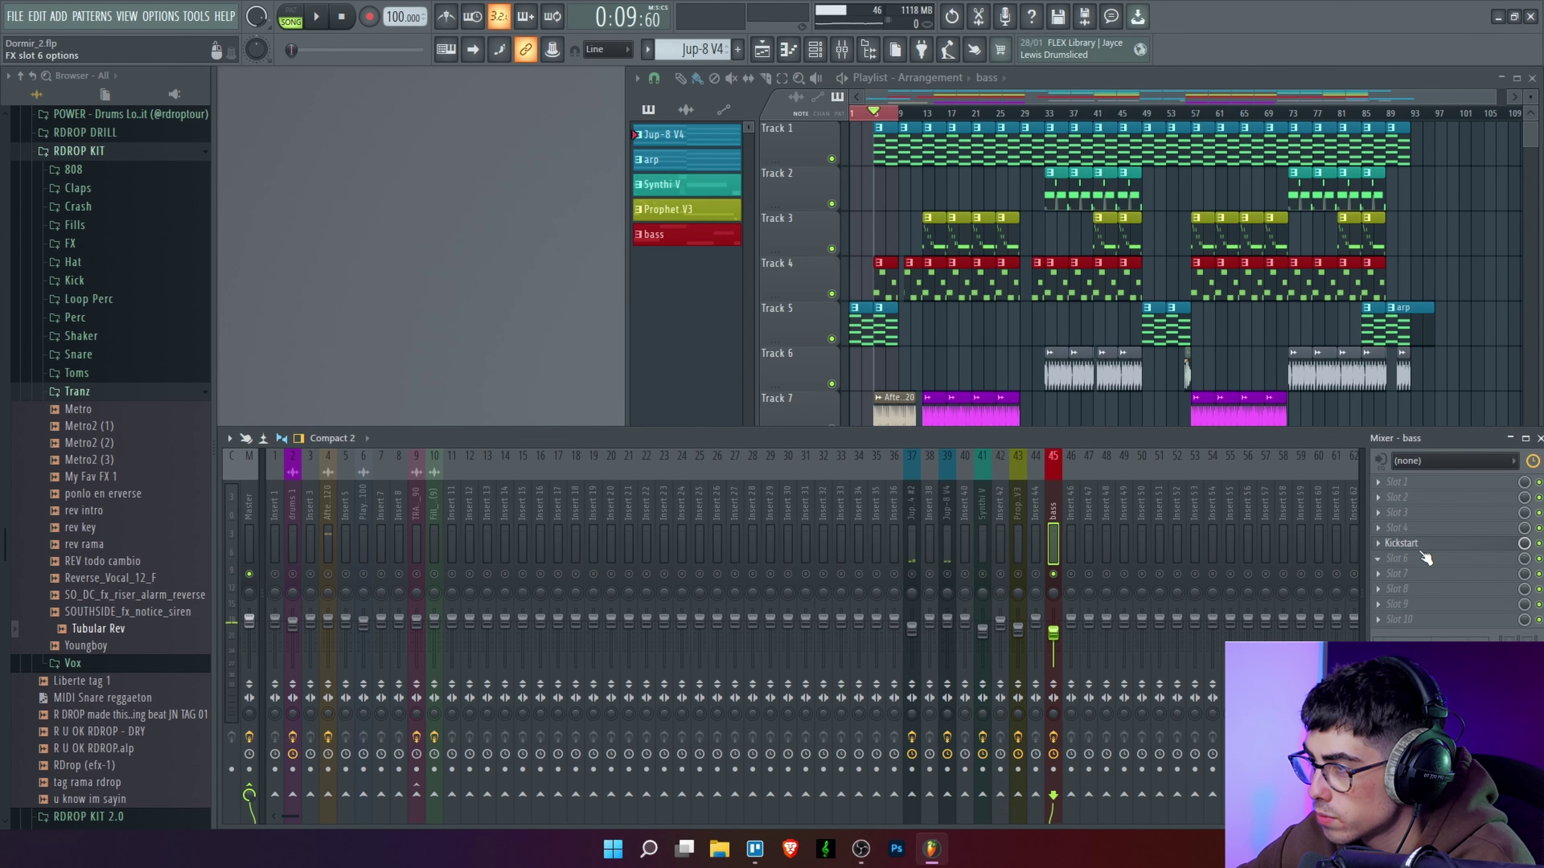
{"action": "left_click", "coordinate": [1410, 498]}
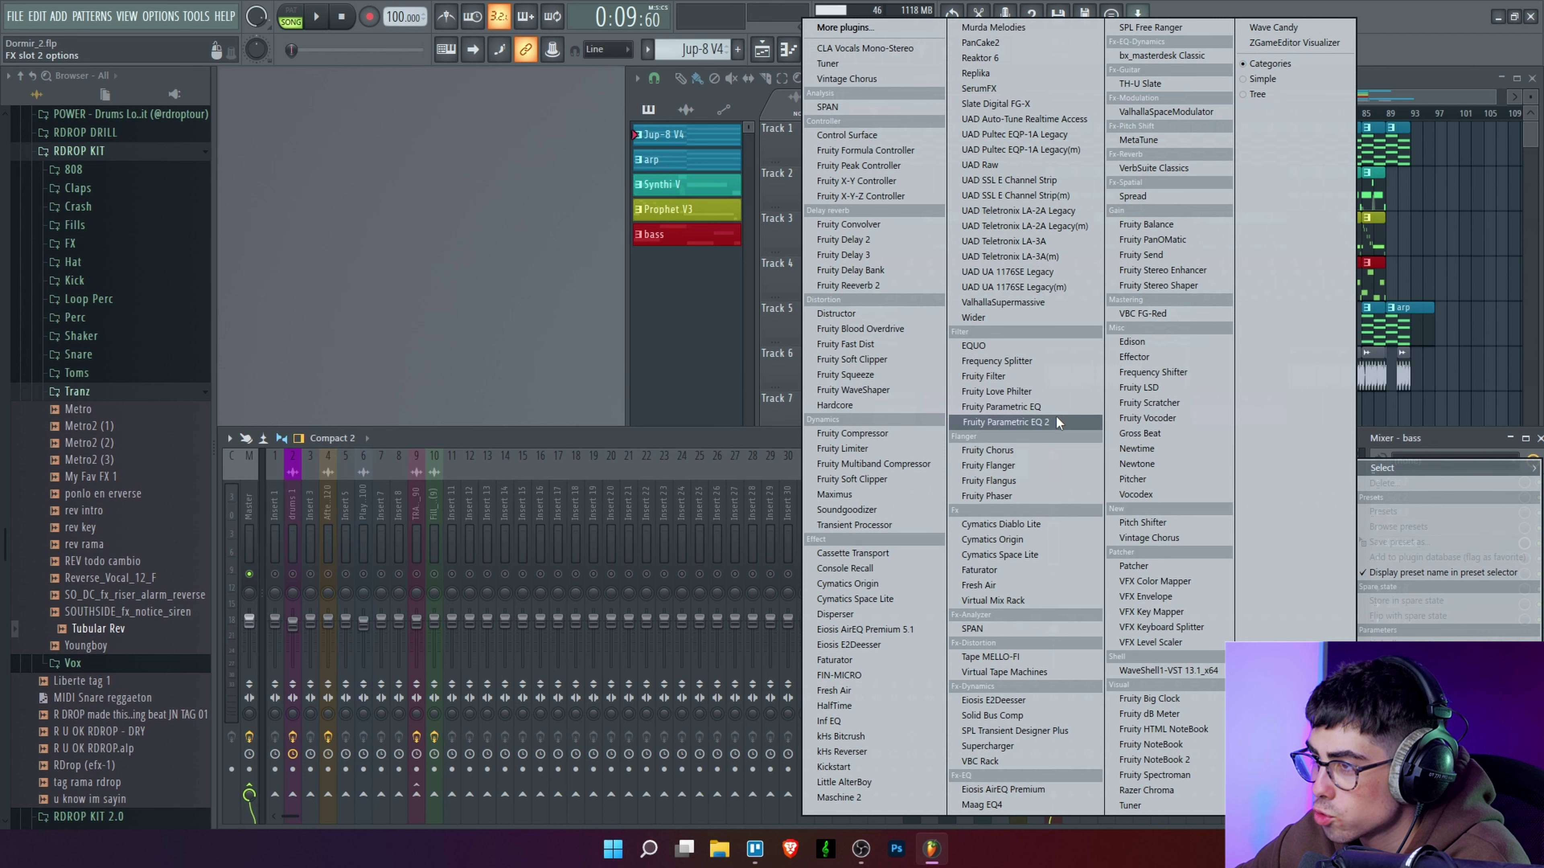
{"action": "left_click", "coordinate": [993, 600]}
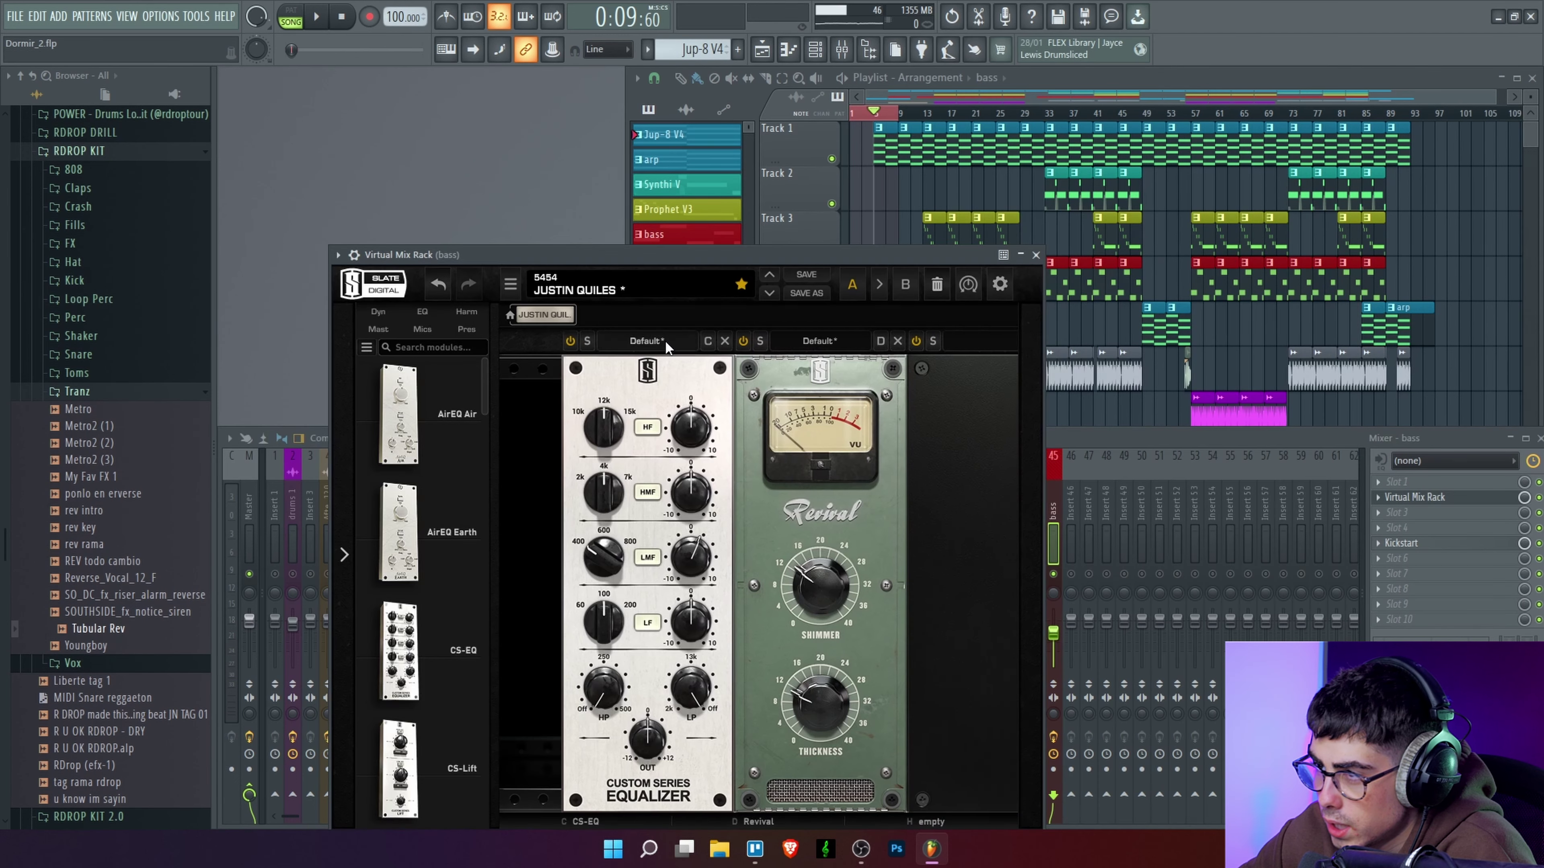
Step: Clear the preloaded modules from the bass rack and add the FG-S EQ to its first slot
{"action": "left_click", "coordinate": [665, 342]}
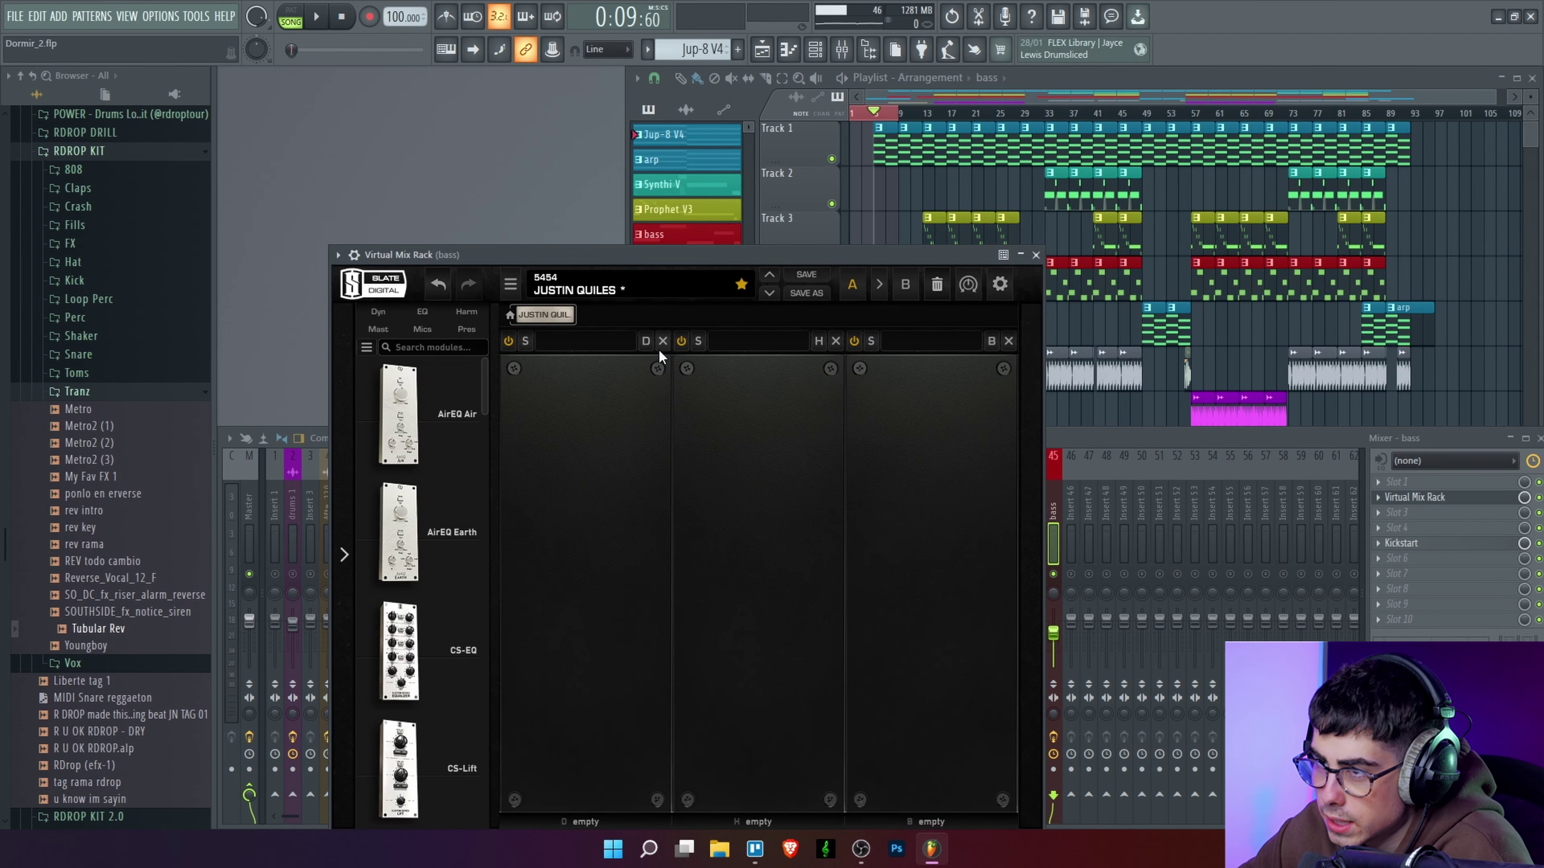
{"action": "left_click", "coordinate": [422, 311]}
{"action": "scroll", "coordinate": [433, 608], "scroll_direction": "down", "scroll_amount": 5}
{"action": "double_click", "coordinate": [431, 751]}
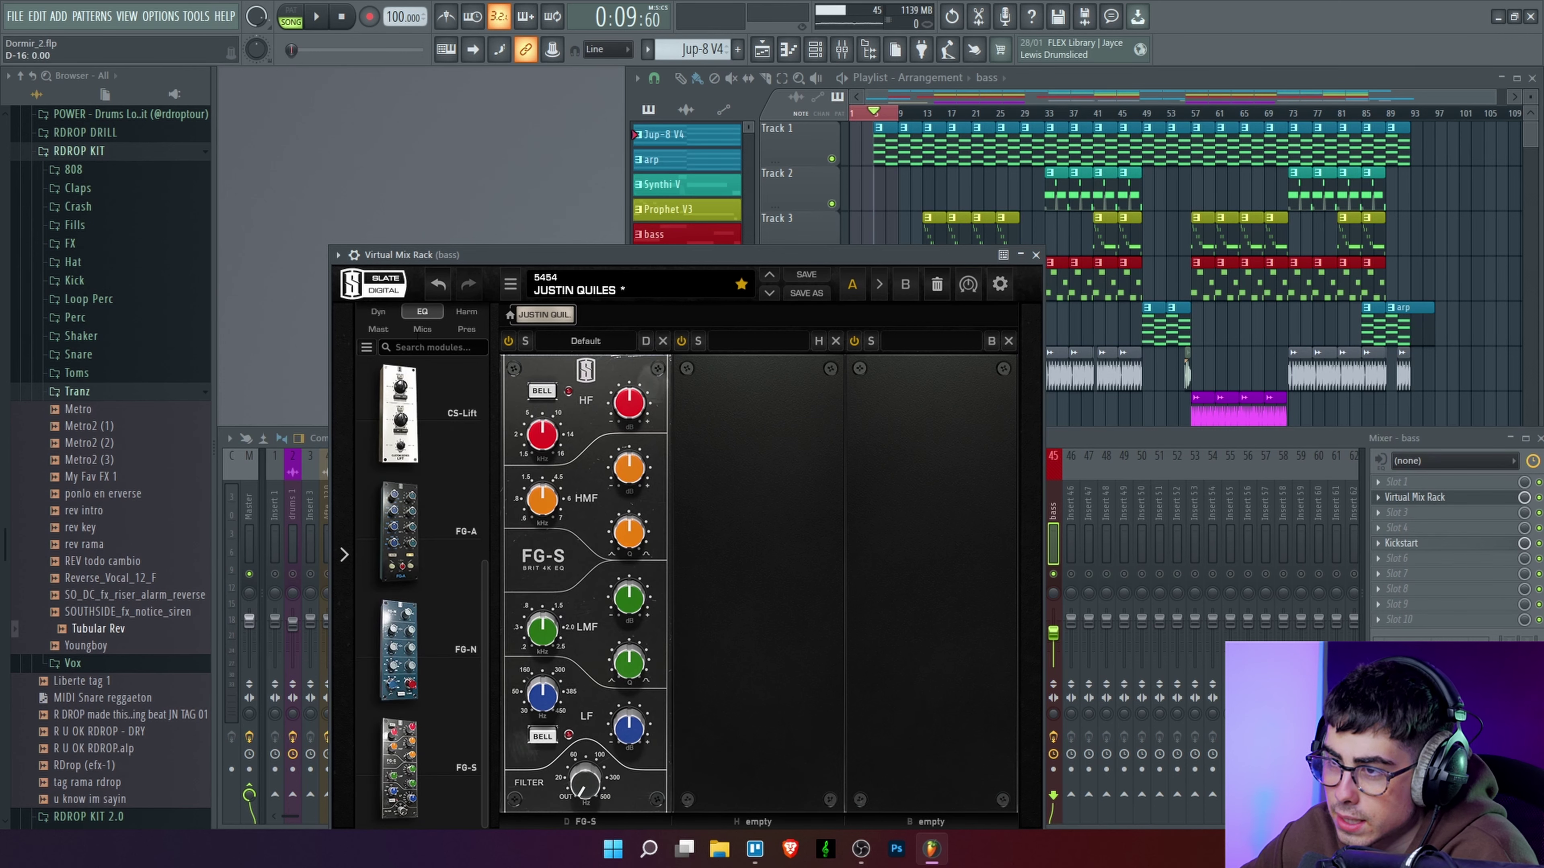
Step: Add the FG-Dynamics module from the dynamics category beside FG-S in the bass rack
{"action": "left_click", "coordinate": [379, 312]}
{"action": "scroll", "coordinate": [434, 517], "scroll_direction": "down", "scroll_amount": 2}
{"action": "scroll", "coordinate": [434, 517], "scroll_direction": "down", "scroll_amount": 1}
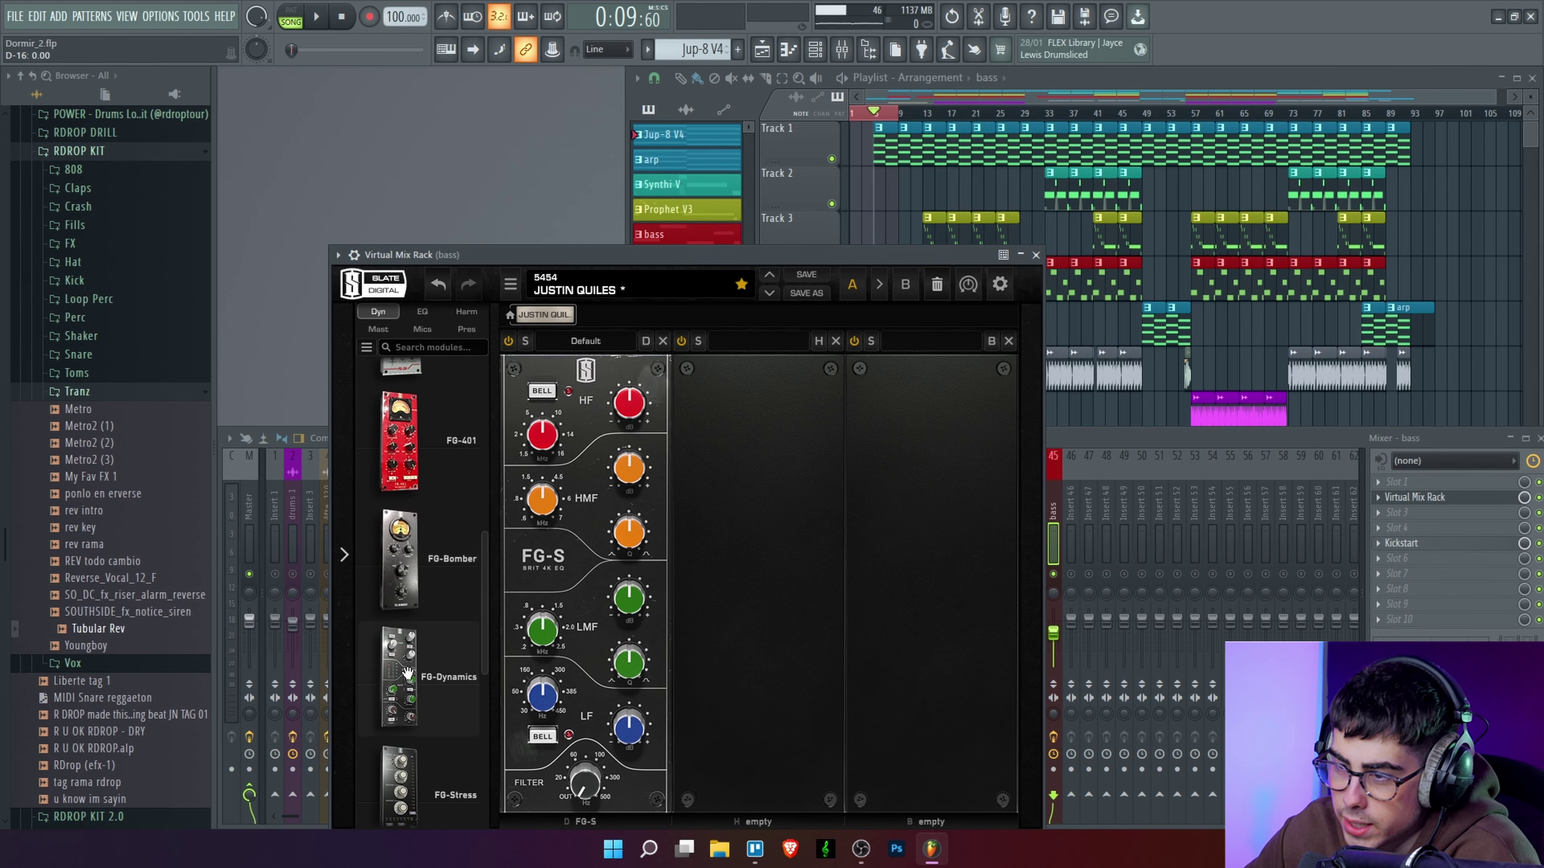
{"action": "left_click_drag", "start_coordinate": [399, 676], "coordinate": [697, 544]}
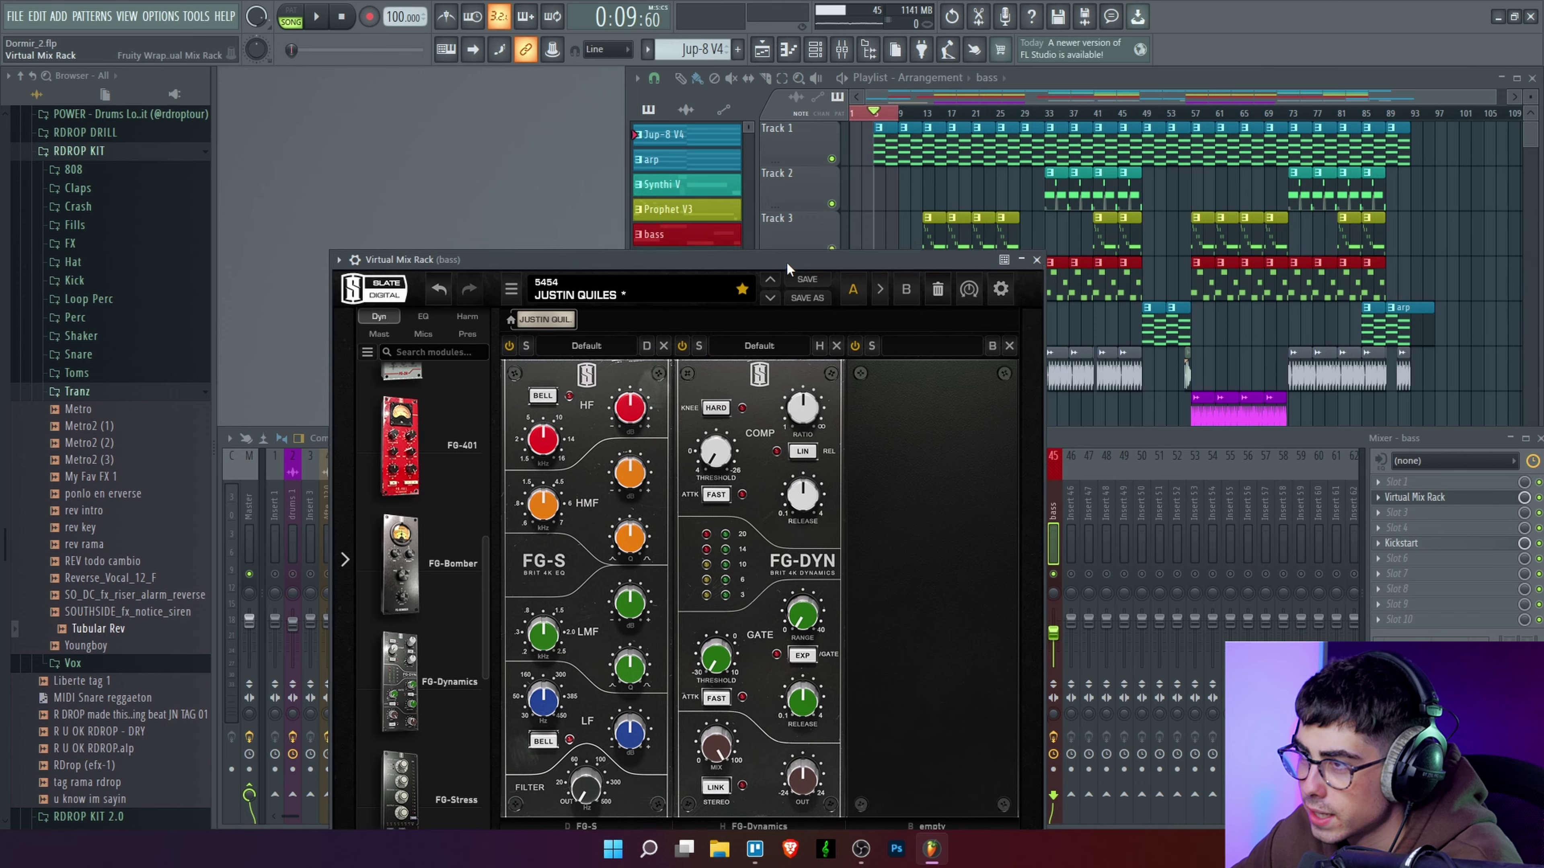
Step: Play the song and set the bass FG-S LF band to bell shape at 42.9 Hz with a strong gain boost
{"action": "left_click_drag", "start_coordinate": [676, 254], "coordinate": [697, 167]}
{"action": "key", "text": "space"}
{"action": "left_click", "coordinate": [555, 649]}
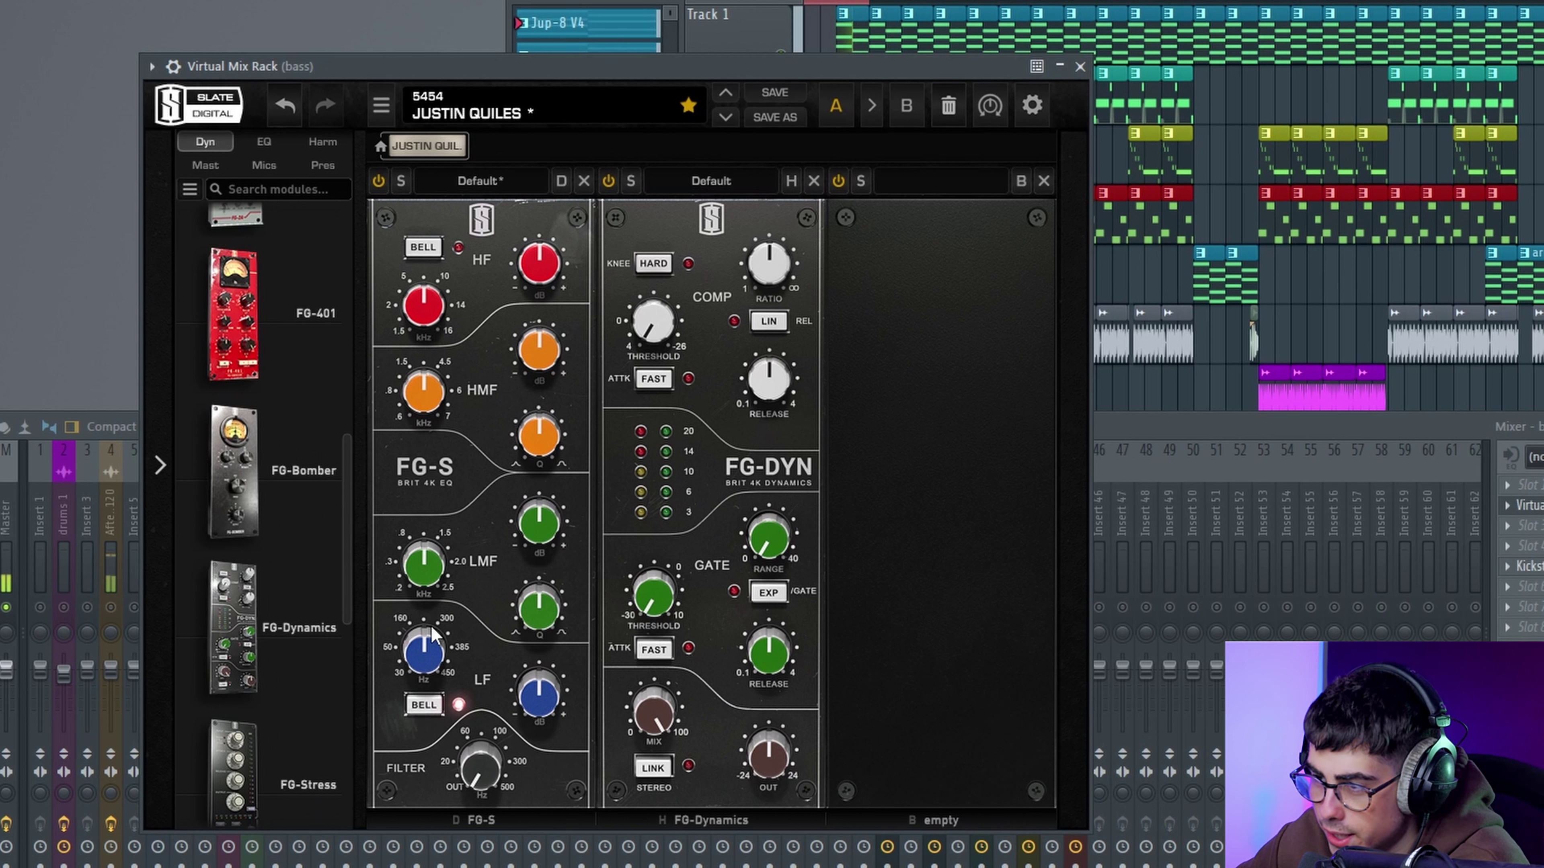
{"action": "left_click_drag", "start_coordinate": [434, 635], "coordinate": [421, 732]}
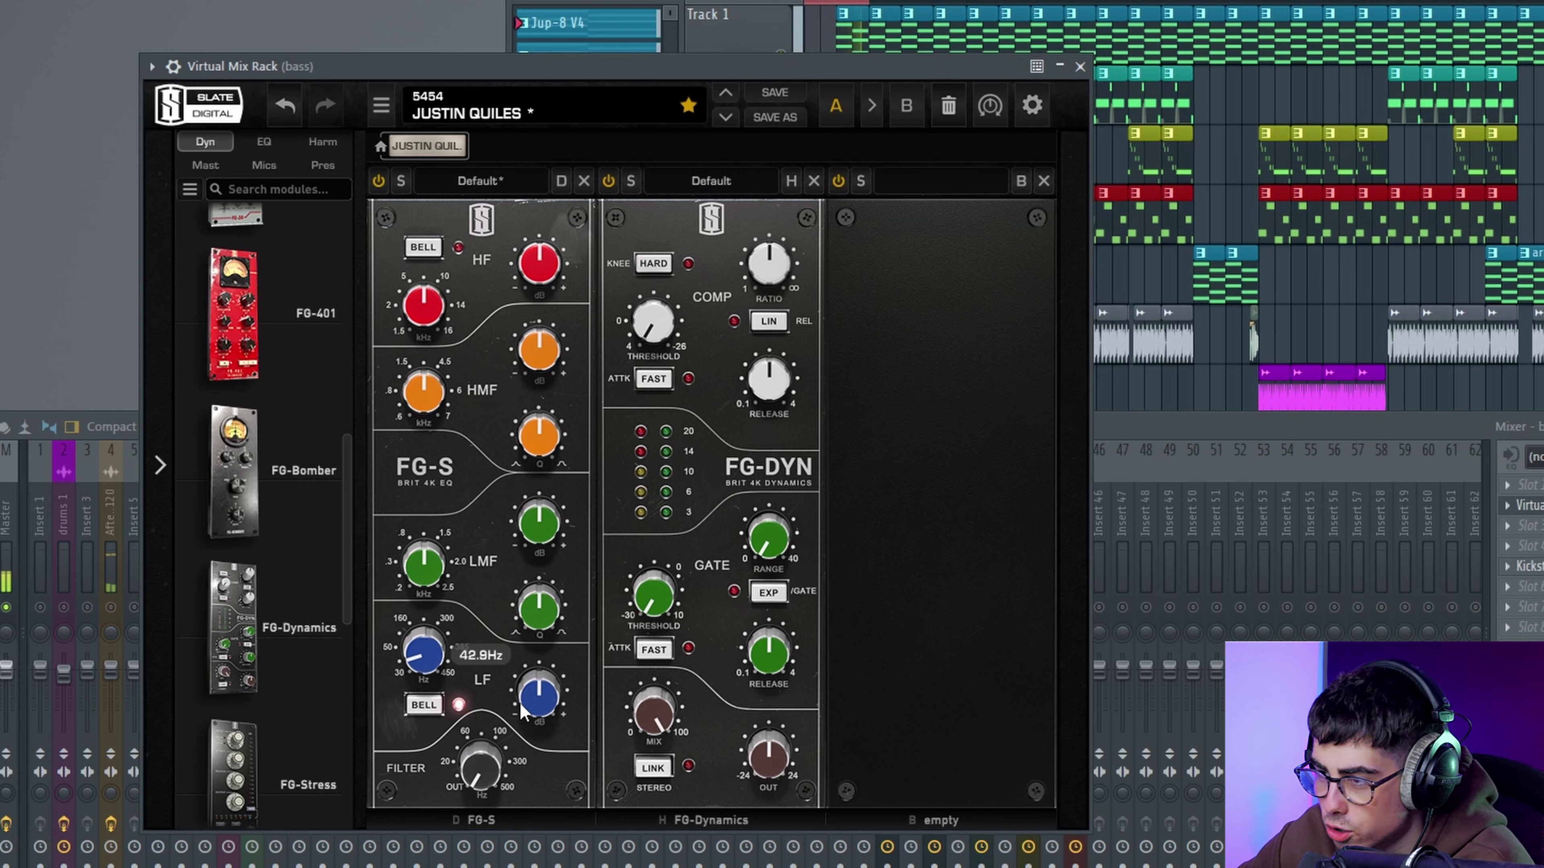
{"action": "left_click_drag", "start_coordinate": [520, 704], "coordinate": [558, 516]}
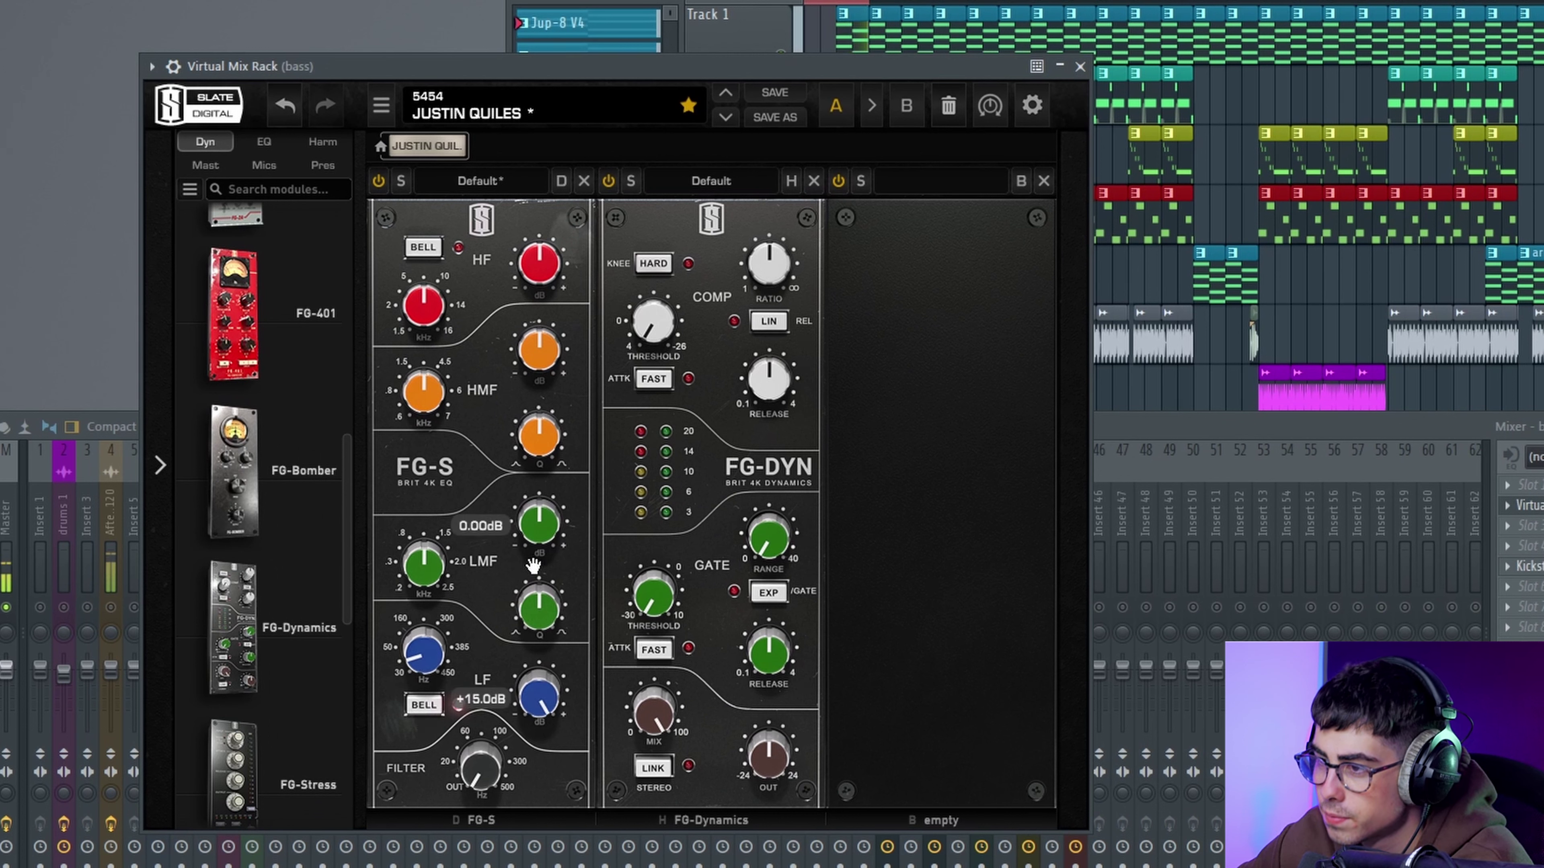
{"action": "left_click_drag", "start_coordinate": [530, 574], "coordinate": [520, 611]}
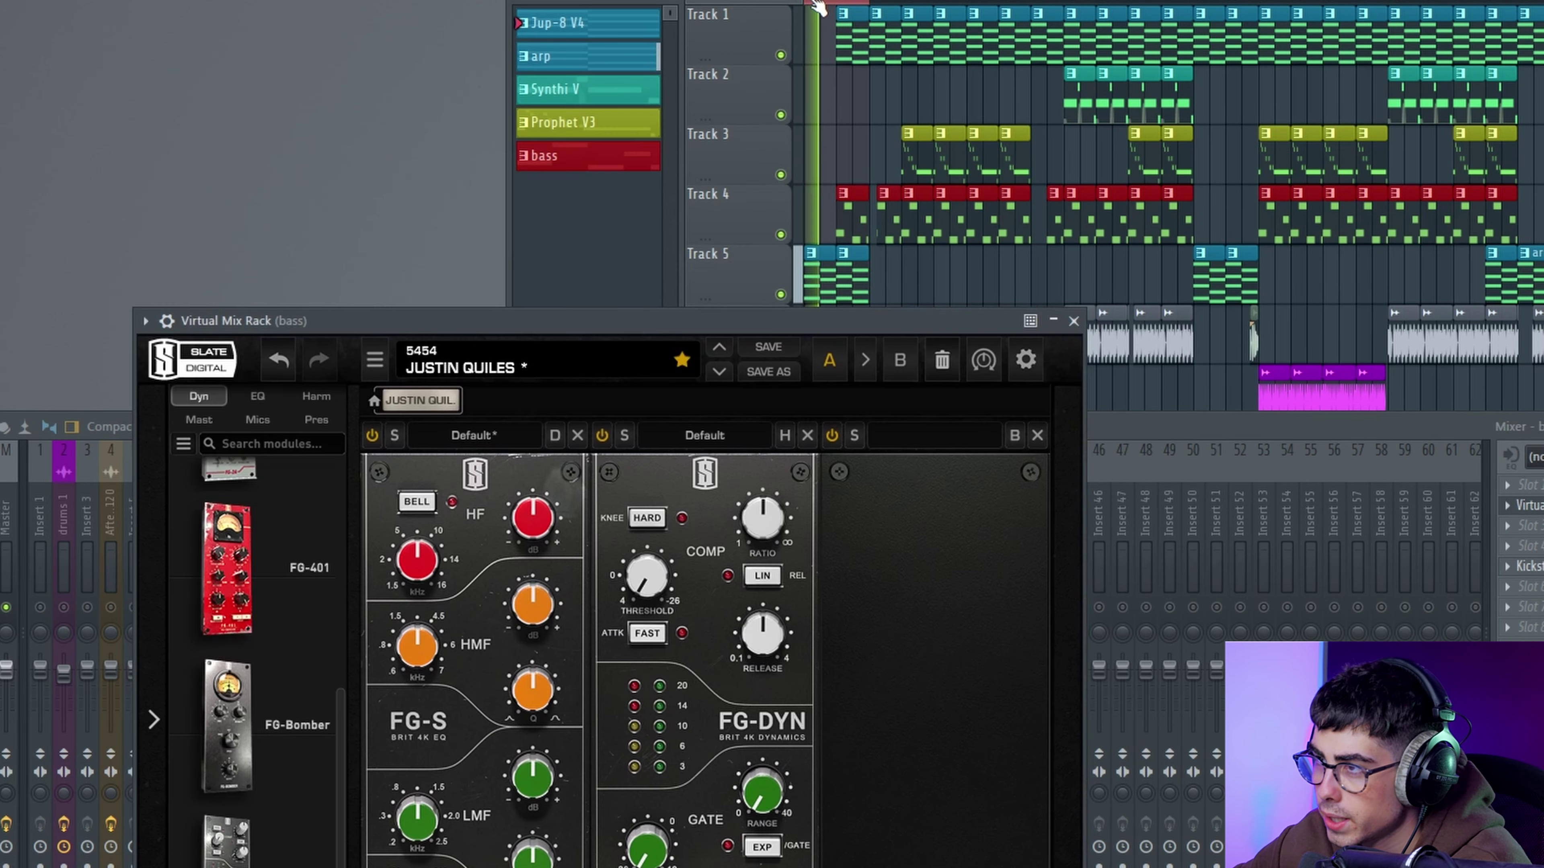
Step: Select the playlist section around the first bass clip for looping, and set the FG-S HF band to -15.0 dB at 1.50 kHz
{"action": "left_click_drag", "start_coordinate": [813, 3], "coordinate": [839, 7]}
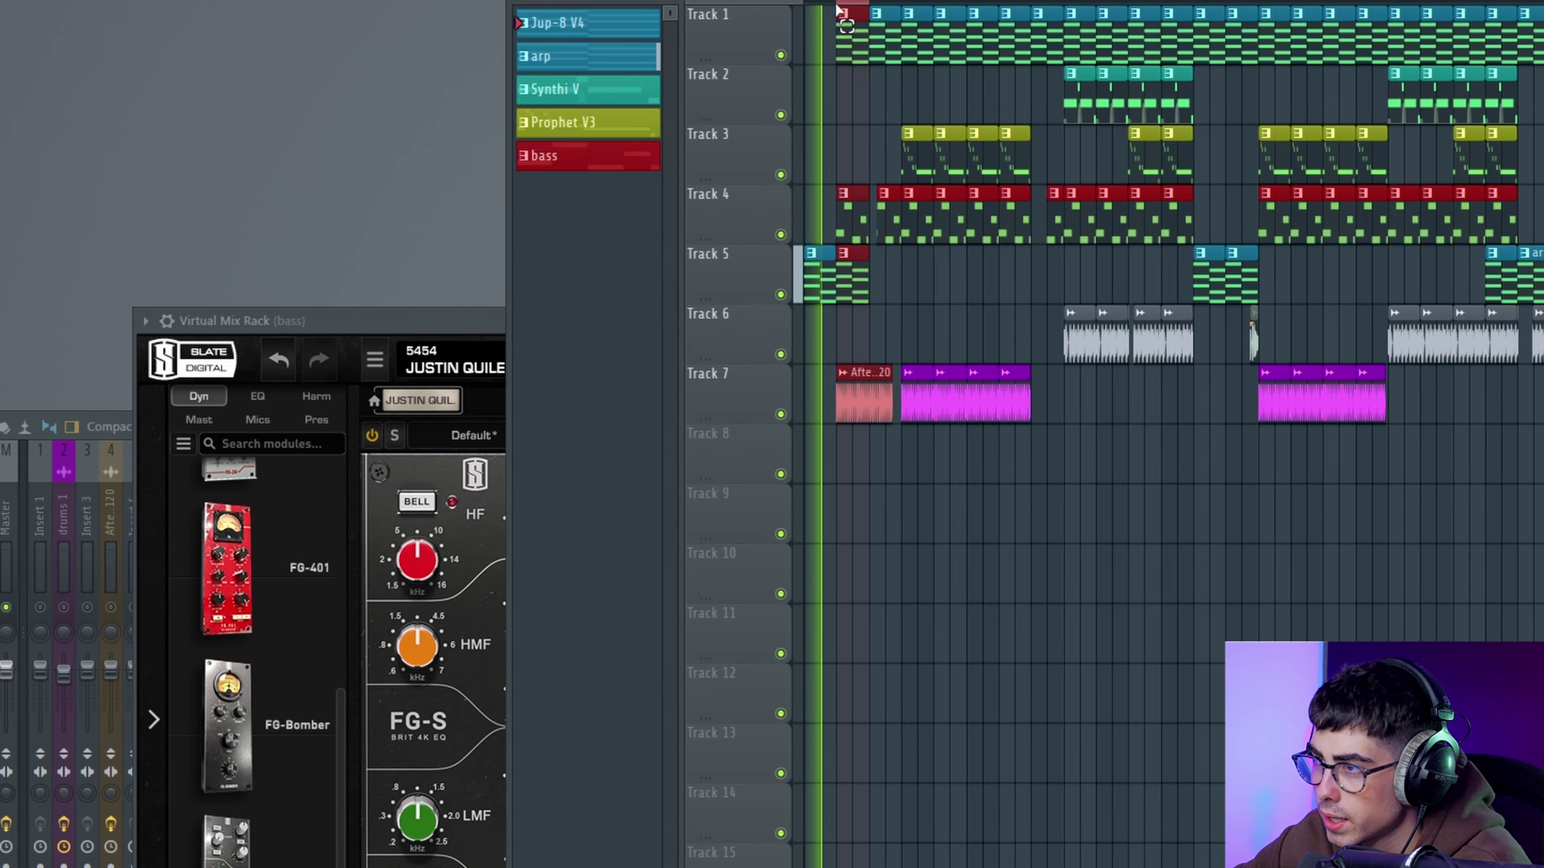
{"action": "left_click_drag", "start_coordinate": [450, 329], "coordinate": [471, 30]}
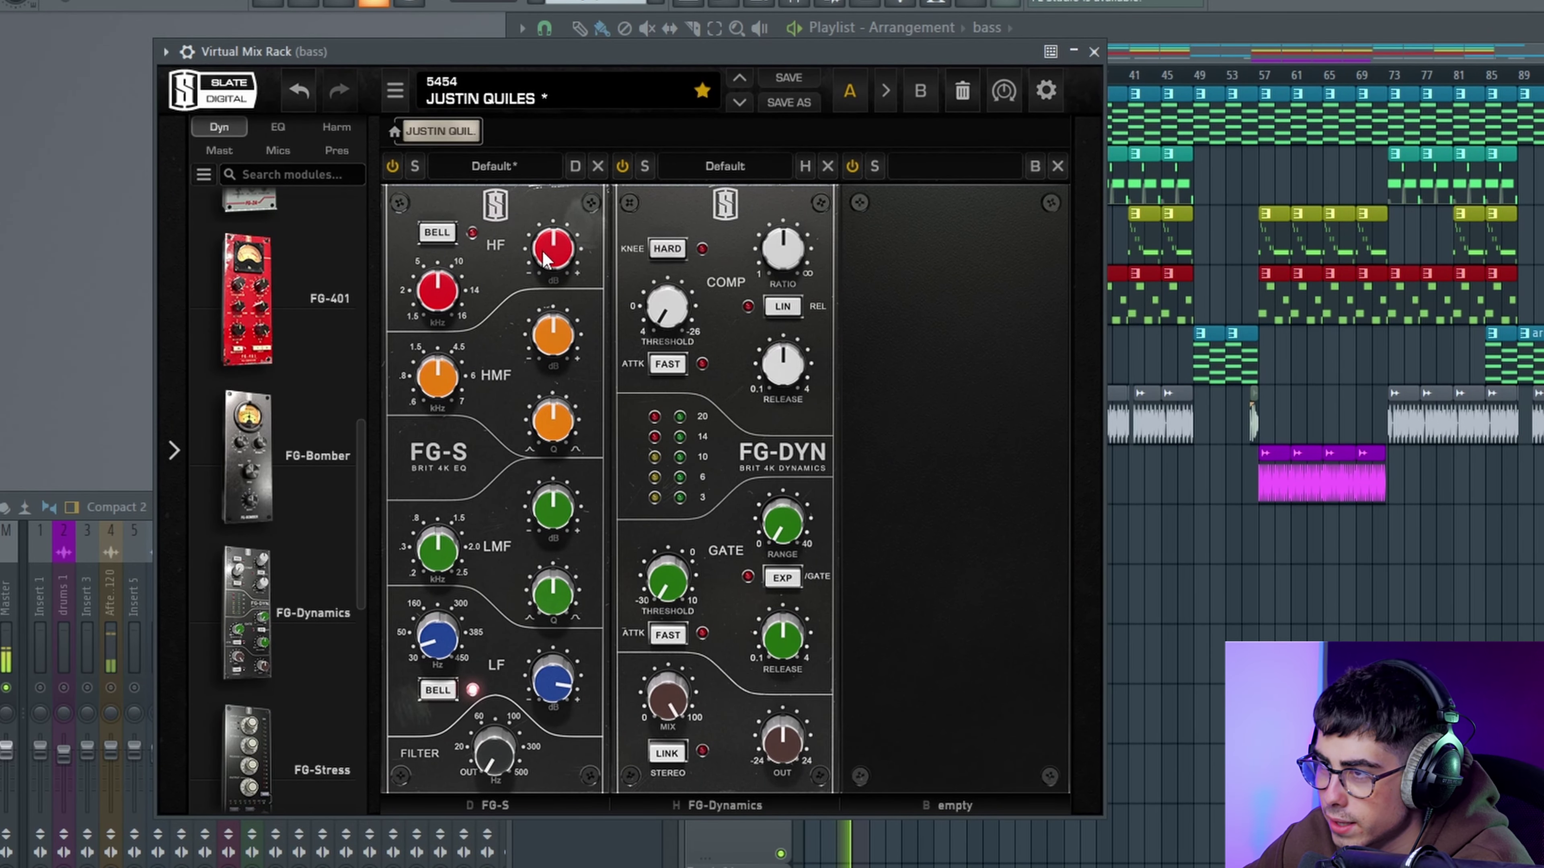
{"action": "left_click_drag", "start_coordinate": [553, 257], "coordinate": [524, 383]}
{"action": "left_click_drag", "start_coordinate": [438, 298], "coordinate": [448, 432]}
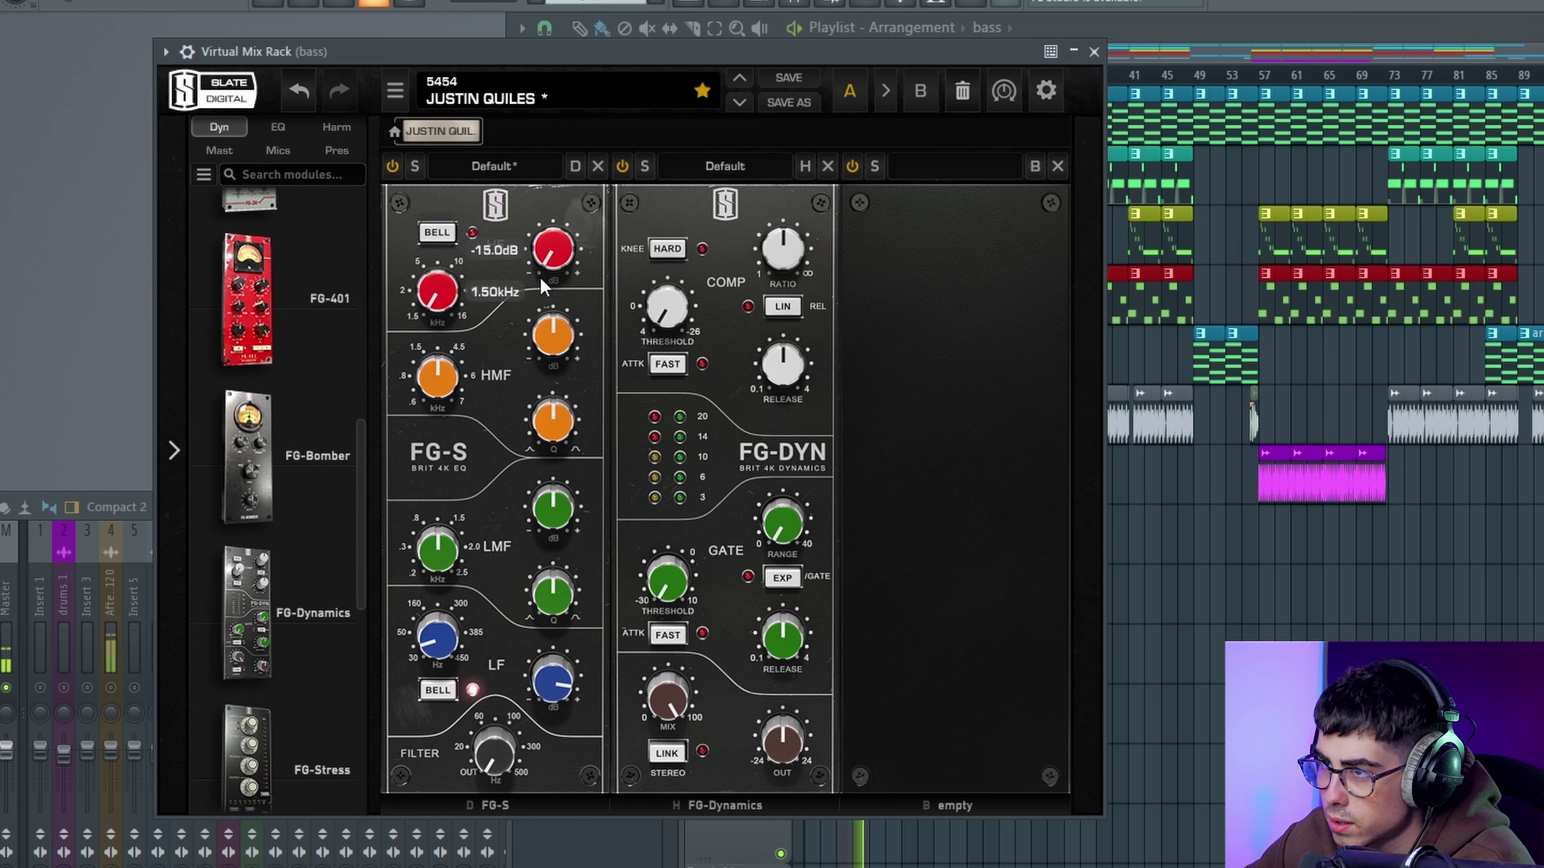
Step: Cut the FG-S HMF band to -15.0 dB and lower its frequency to 600 Hz
{"action": "left_click_drag", "start_coordinate": [552, 336], "coordinate": [527, 459]}
{"action": "left_click_drag", "start_coordinate": [437, 377], "coordinate": [425, 424]}
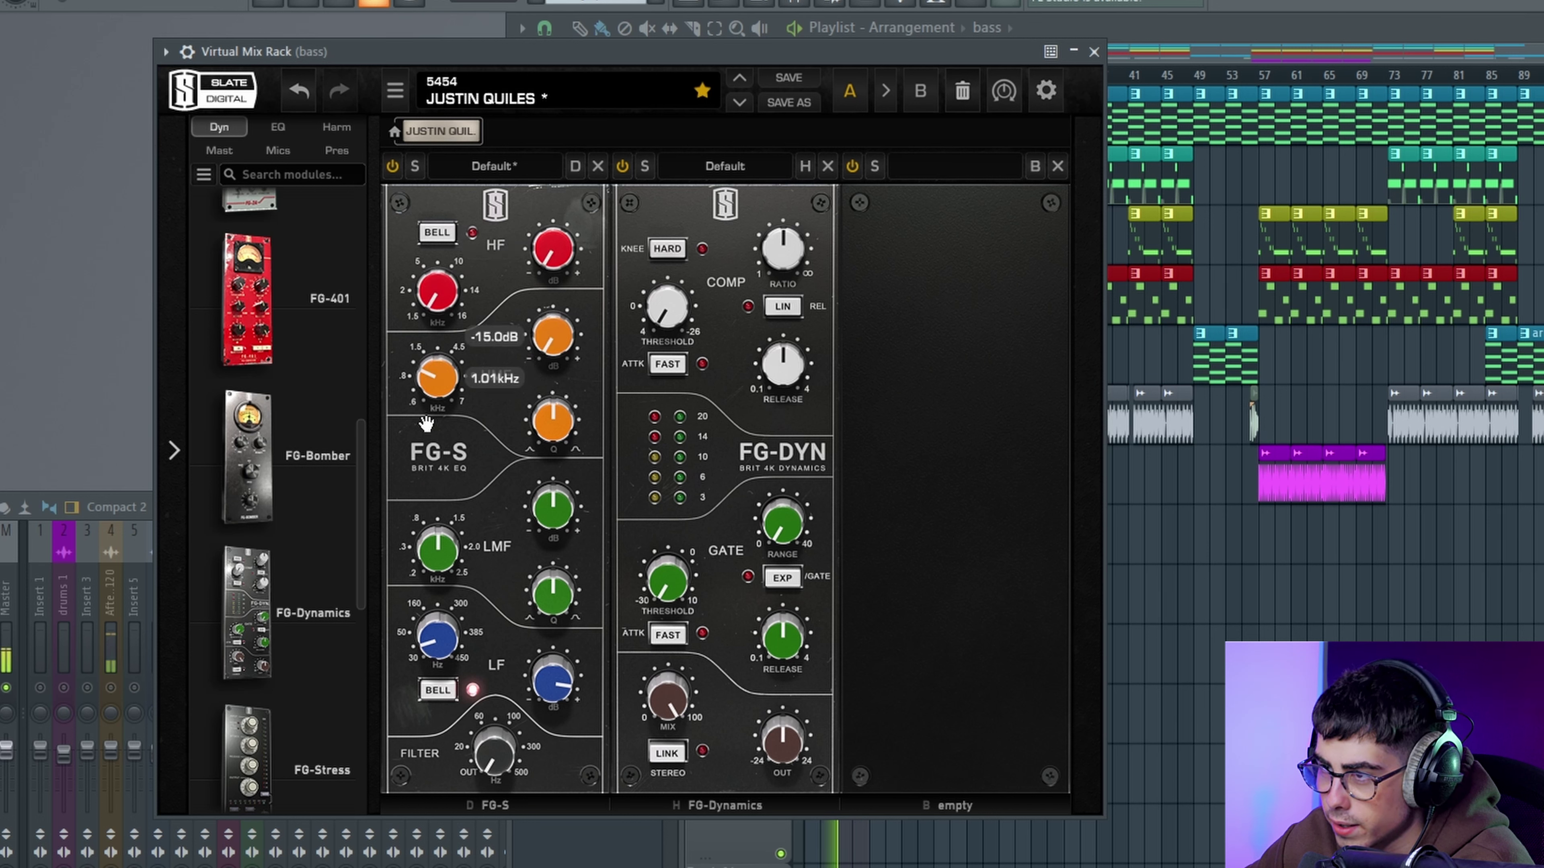
{"action": "left_click_drag", "start_coordinate": [425, 424], "coordinate": [424, 471]}
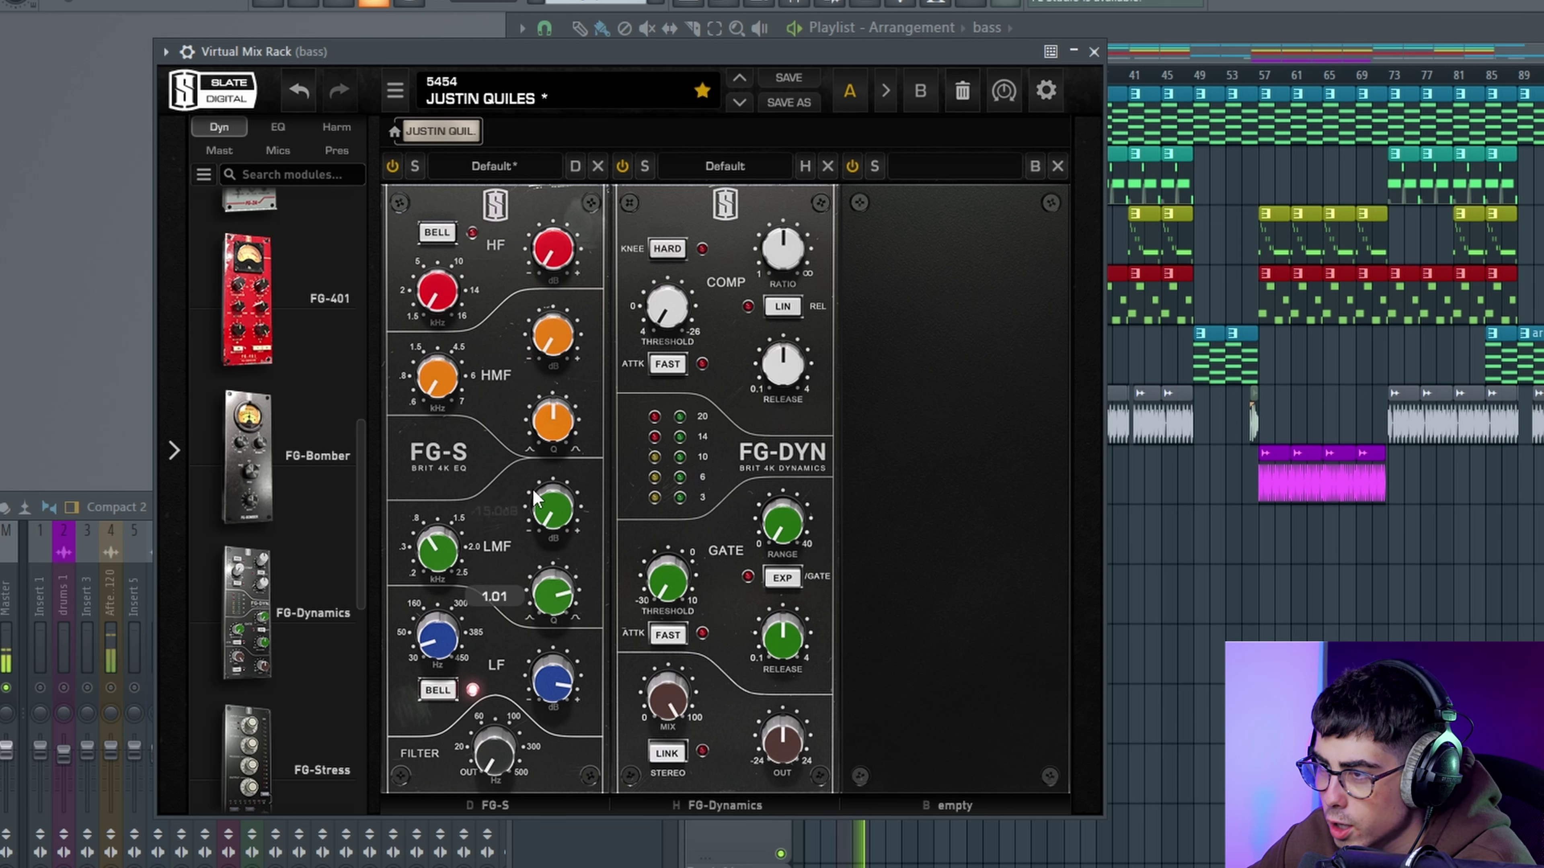
Step: Lower the FG-S LMF band's frequency, change its Q, and cut its gain to -11.6 dB
{"action": "left_click_drag", "start_coordinate": [532, 489], "coordinate": [532, 468]}
{"action": "left_click_drag", "start_coordinate": [552, 510], "coordinate": [552, 344]}
{"action": "left_click_drag", "start_coordinate": [550, 492], "coordinate": [552, 472]}
{"action": "left_click_drag", "start_coordinate": [533, 330], "coordinate": [505, 496]}
{"action": "scroll", "coordinate": [505, 492], "scroll_direction": "up", "scroll_amount": 10}
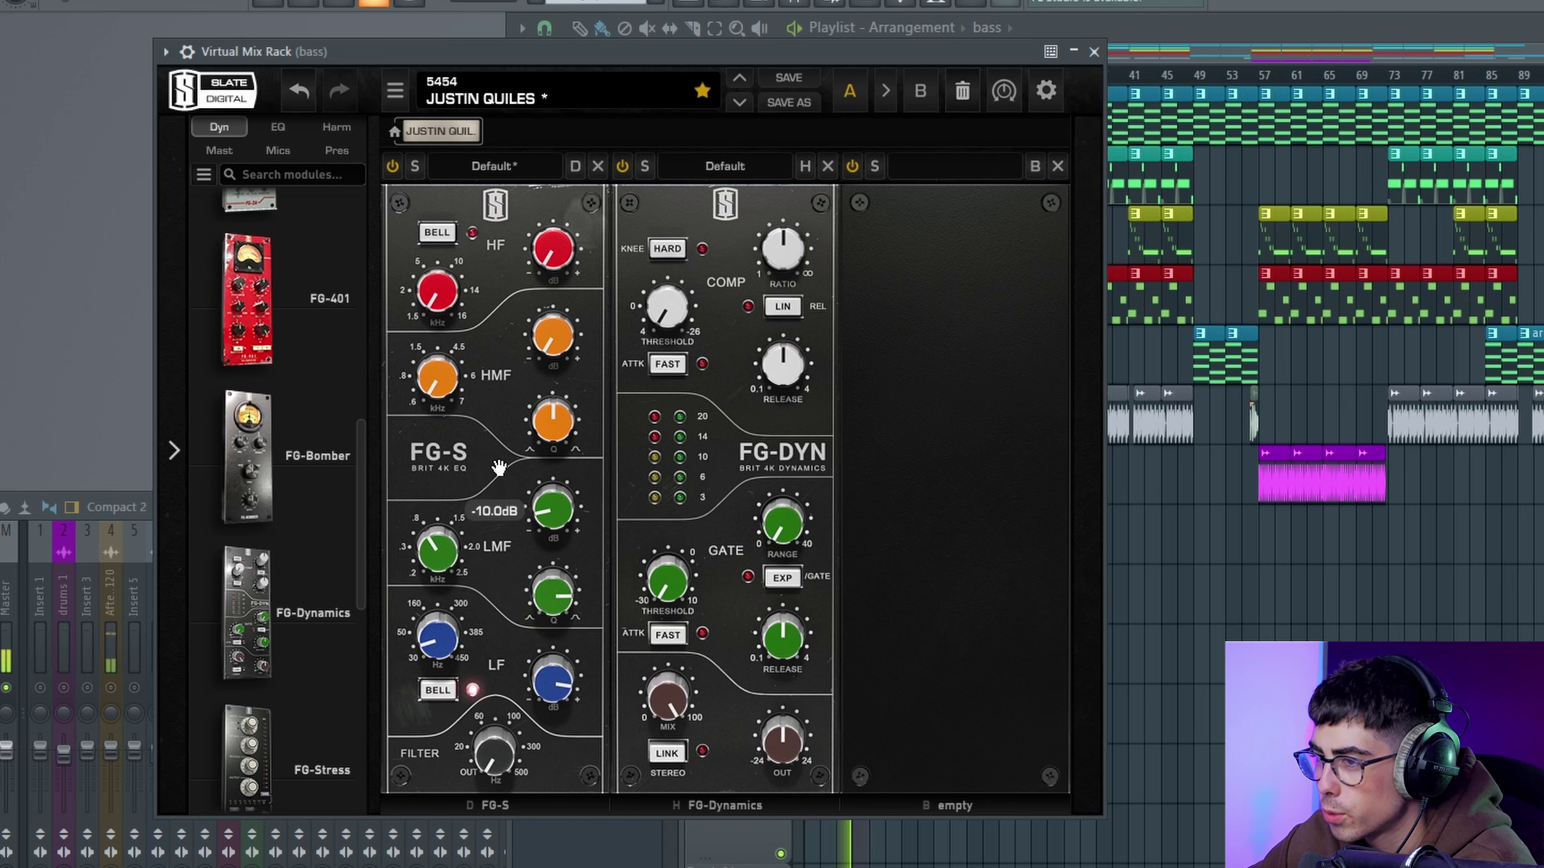
{"action": "left_click_drag", "start_coordinate": [460, 252], "coordinate": [427, 408]}
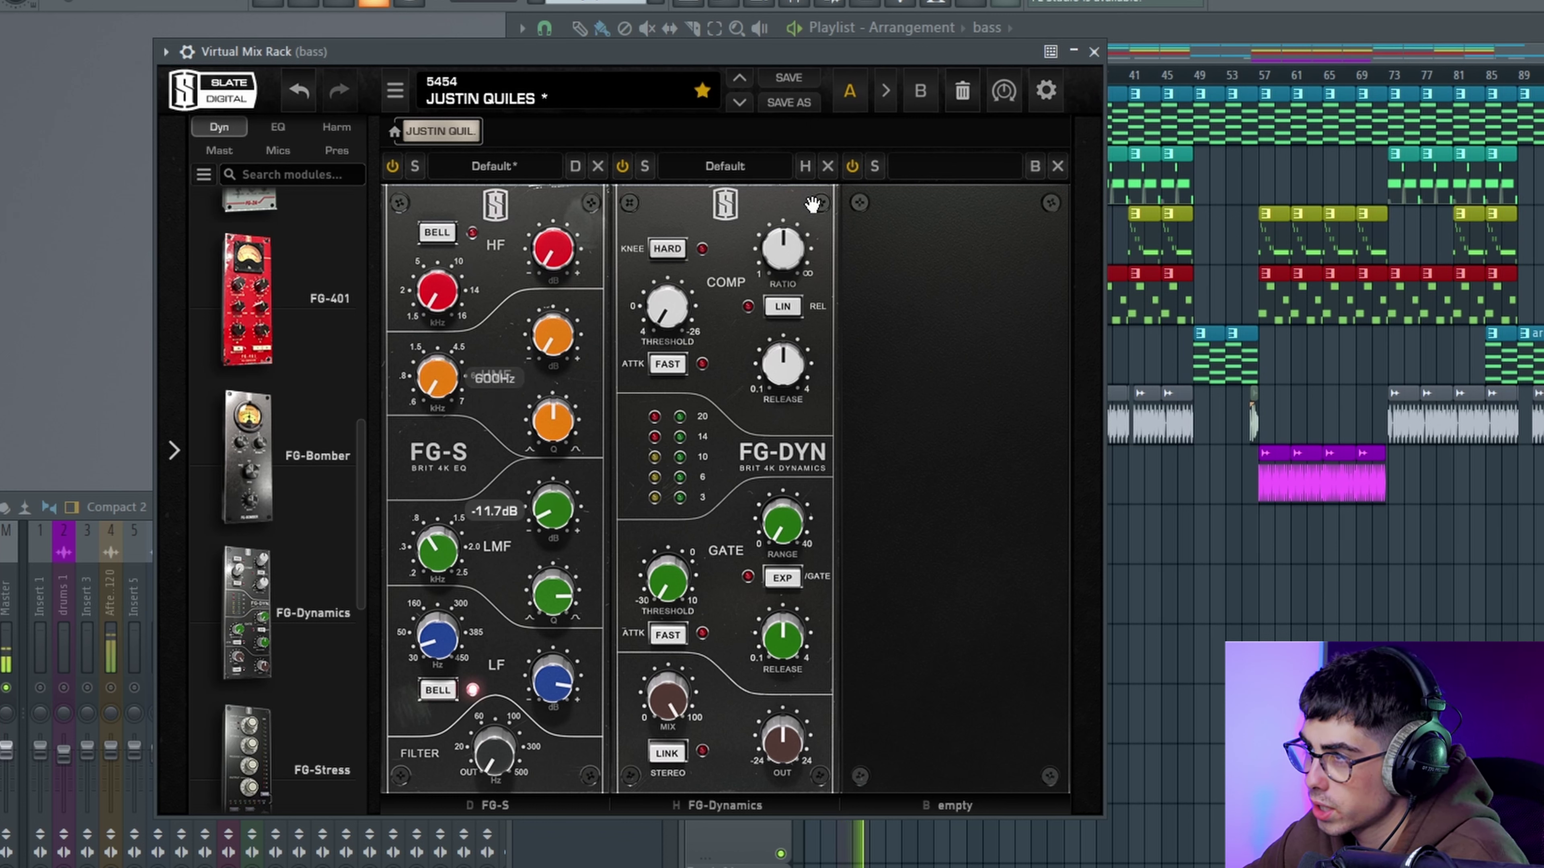
{"action": "mouse_move", "coordinate": [565, 500]}
{"action": "left_mouse_down"}
{"action": "mouse_move", "coordinate": [562, 479]}
{"action": "mouse_move", "coordinate": [557, 499]}
{"action": "left_mouse_up"}
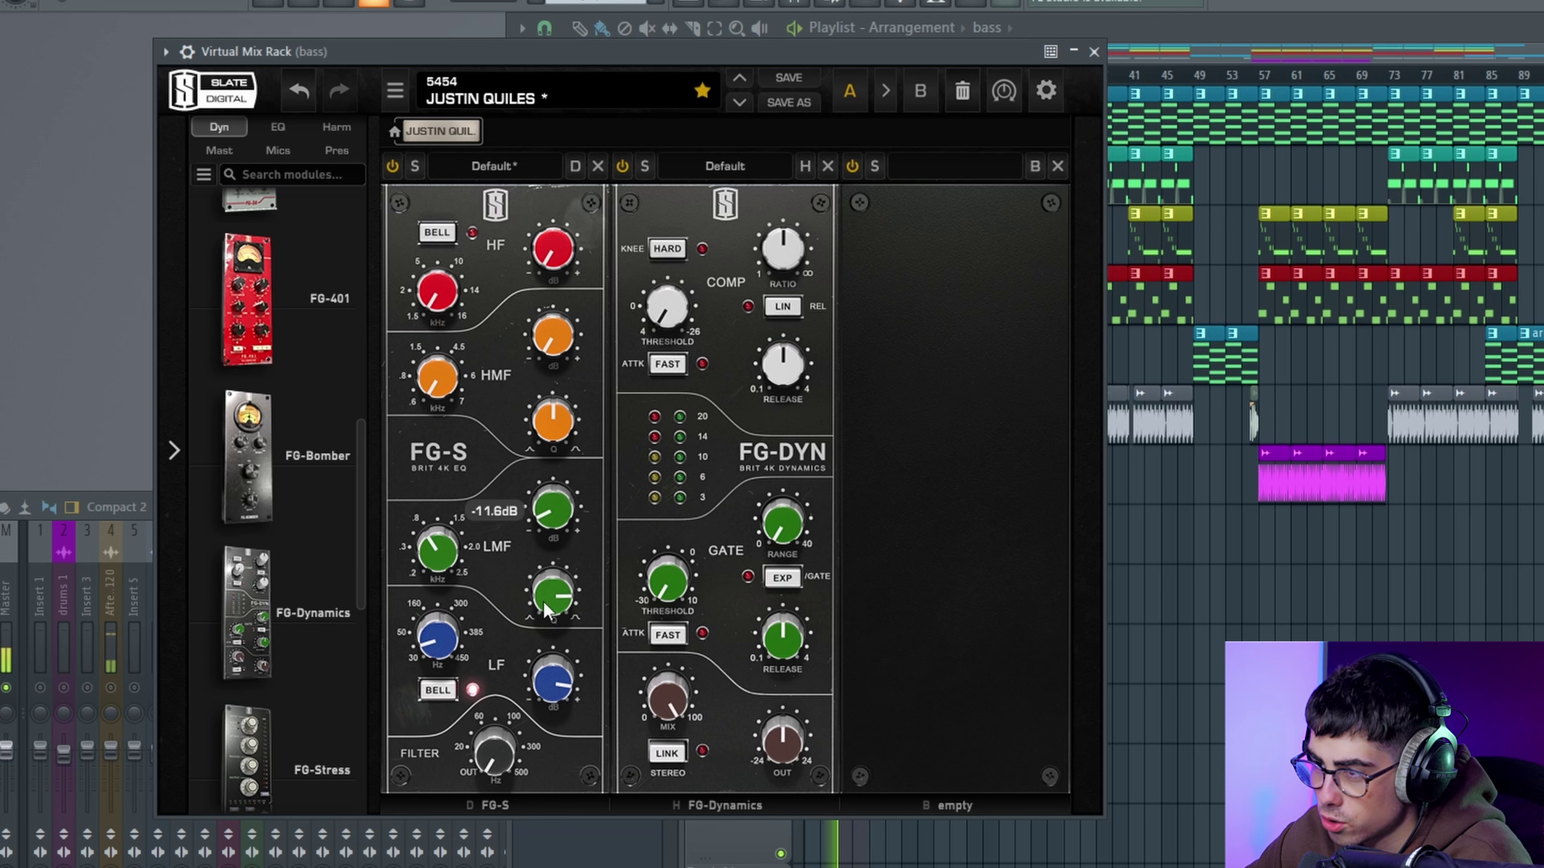
Step: Set the FG-S LF band's gain to +11.2 dB and lower its frequency slightly
{"action": "left_click_drag", "start_coordinate": [548, 668], "coordinate": [566, 626]}
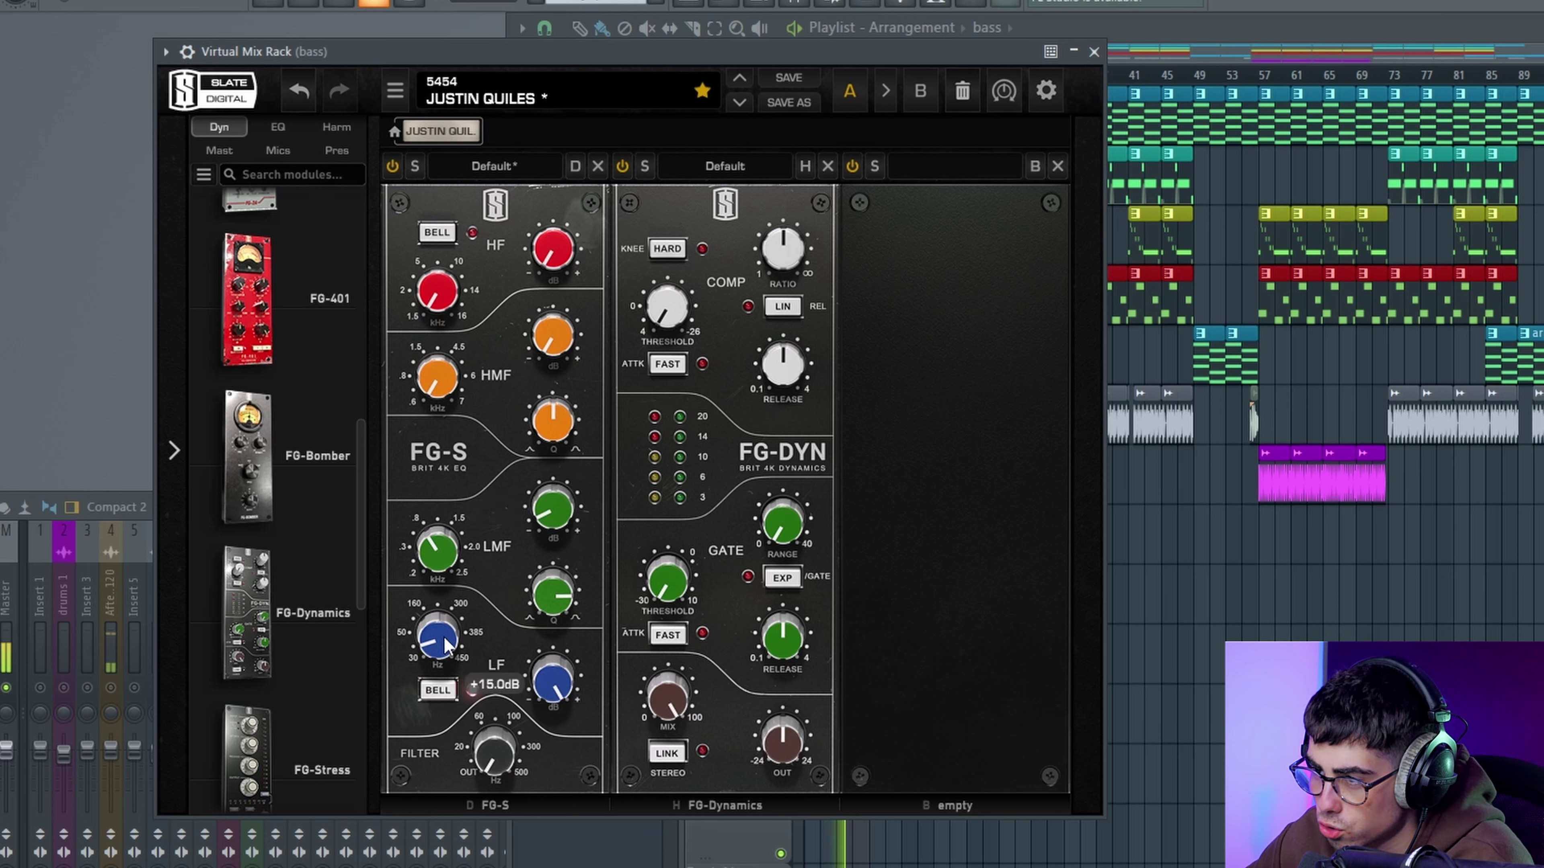
{"action": "scroll", "coordinate": [552, 681], "scroll_direction": "down", "scroll_amount": 2}
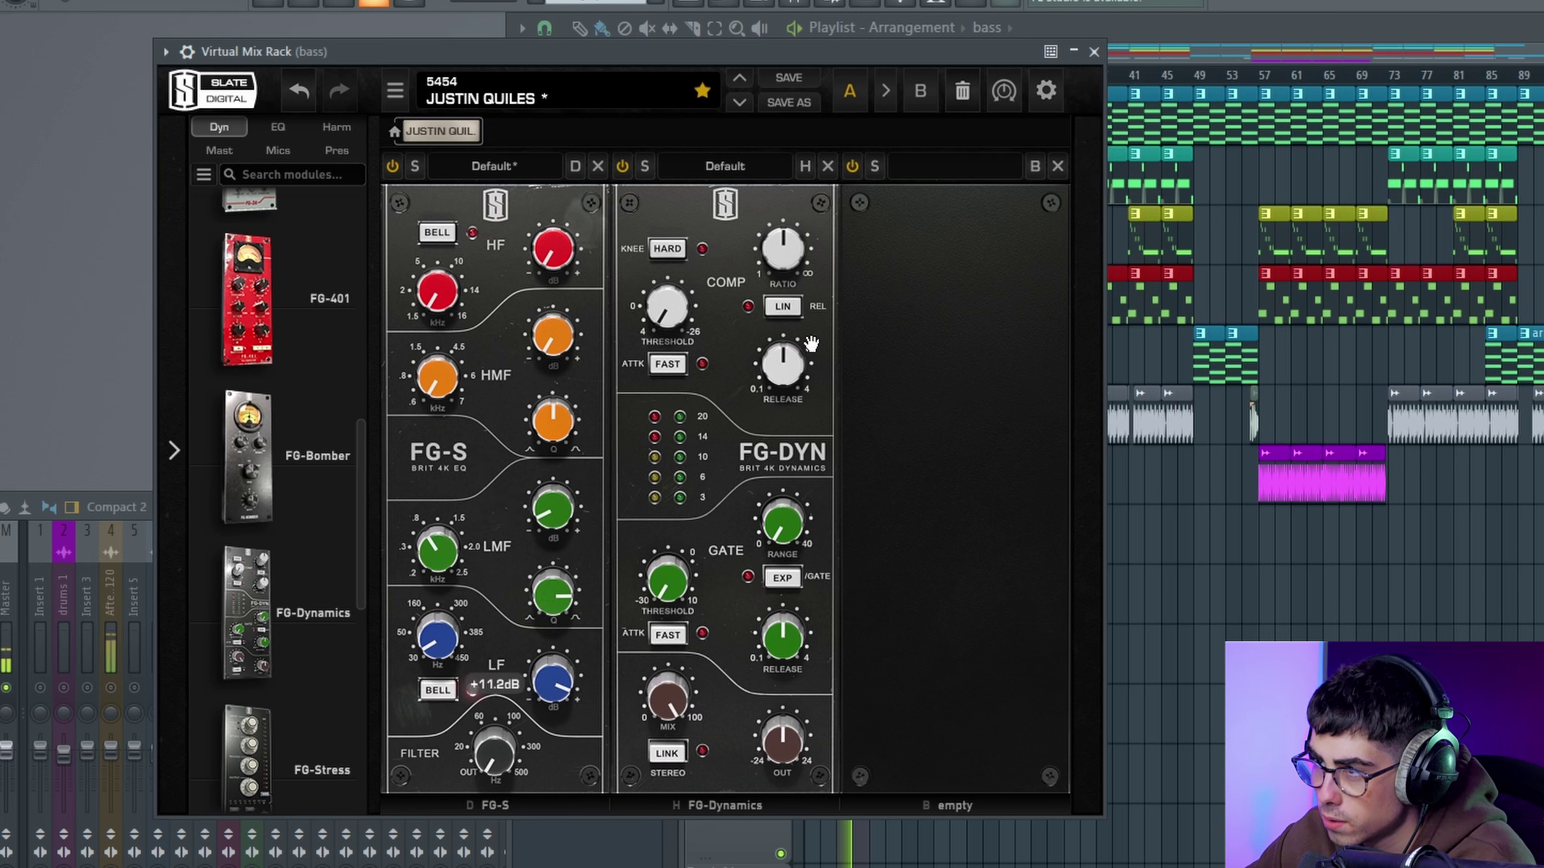
Step: Enable hard knee and fast attack on the bass FG-Dynamics compressor and set its release to 0.41 s
{"action": "left_click", "coordinate": [675, 250]}
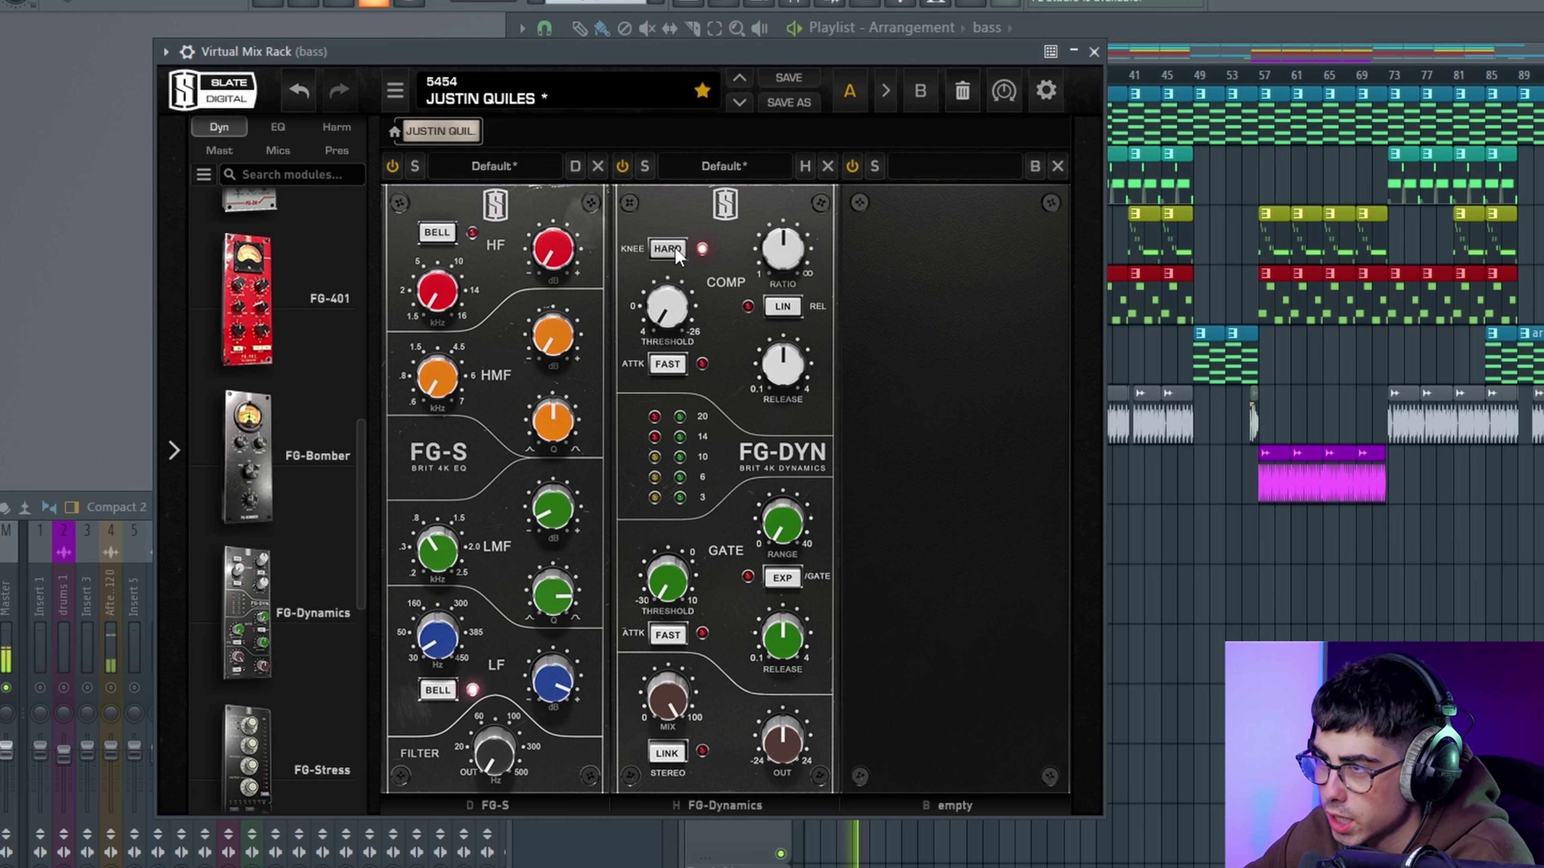
{"action": "left_click", "coordinate": [664, 365]}
{"action": "left_click_drag", "start_coordinate": [777, 367], "coordinate": [754, 439]}
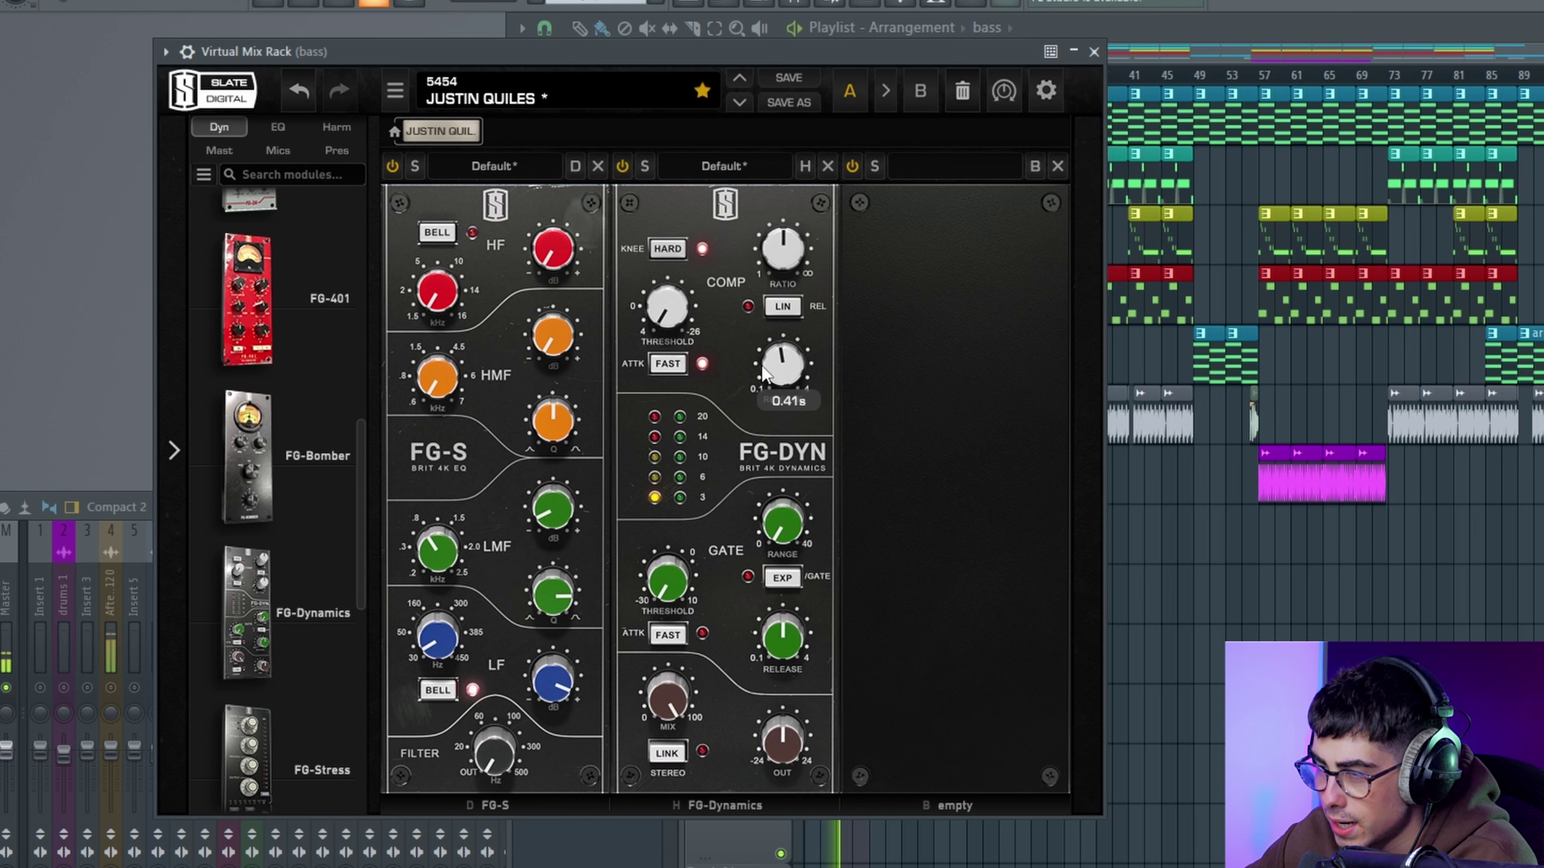
Step: Lower the bass compressor's threshold to about 0 dB and set its ratio to 1.88
{"action": "left_click_drag", "start_coordinate": [650, 287], "coordinate": [532, 157]}
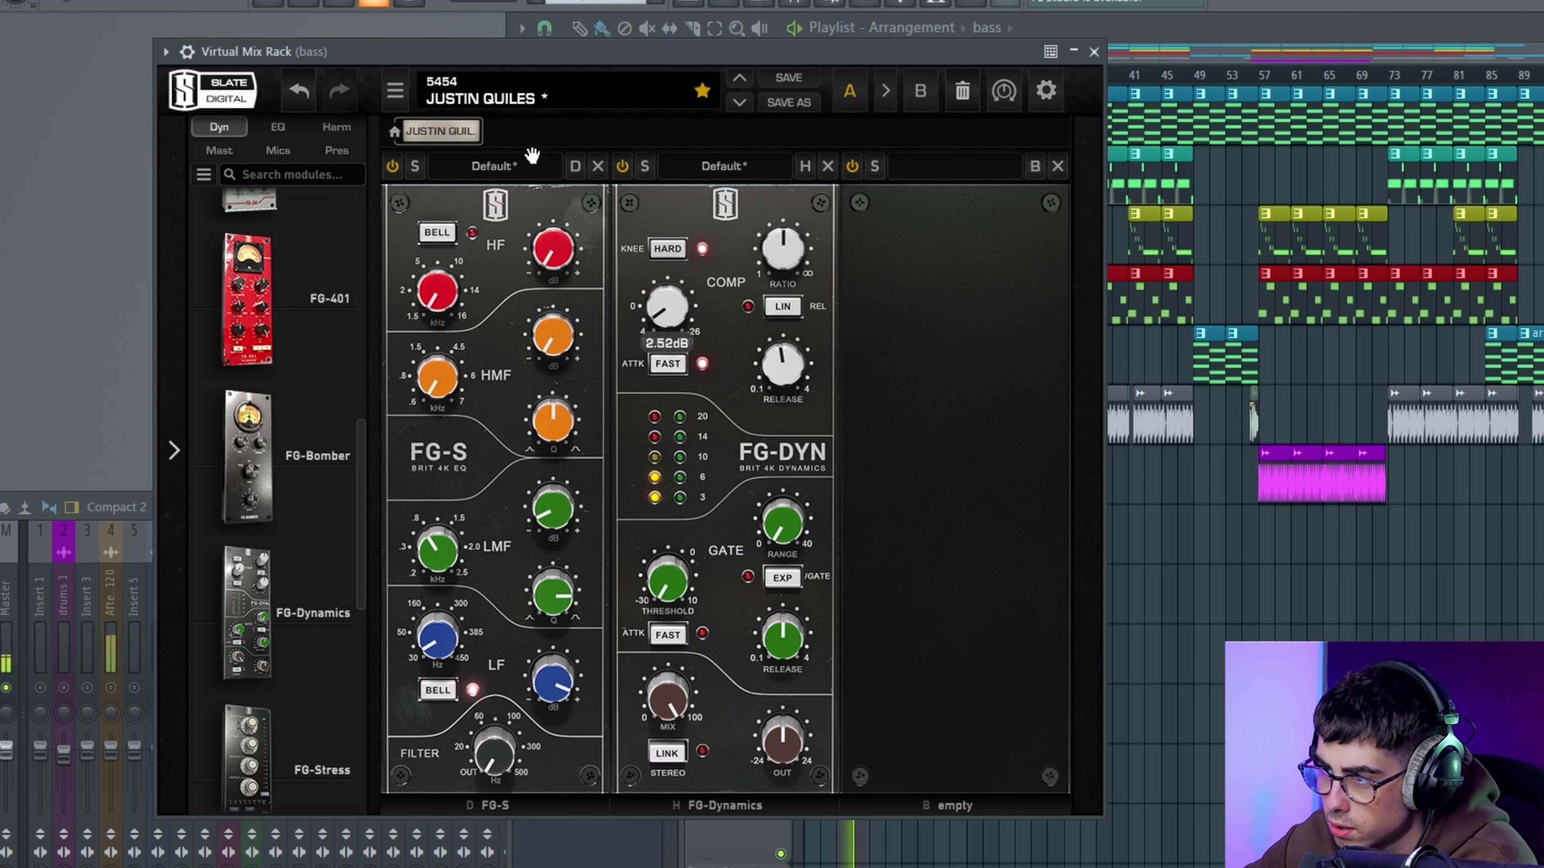
{"action": "left_click_drag", "start_coordinate": [667, 317], "coordinate": [659, 266]}
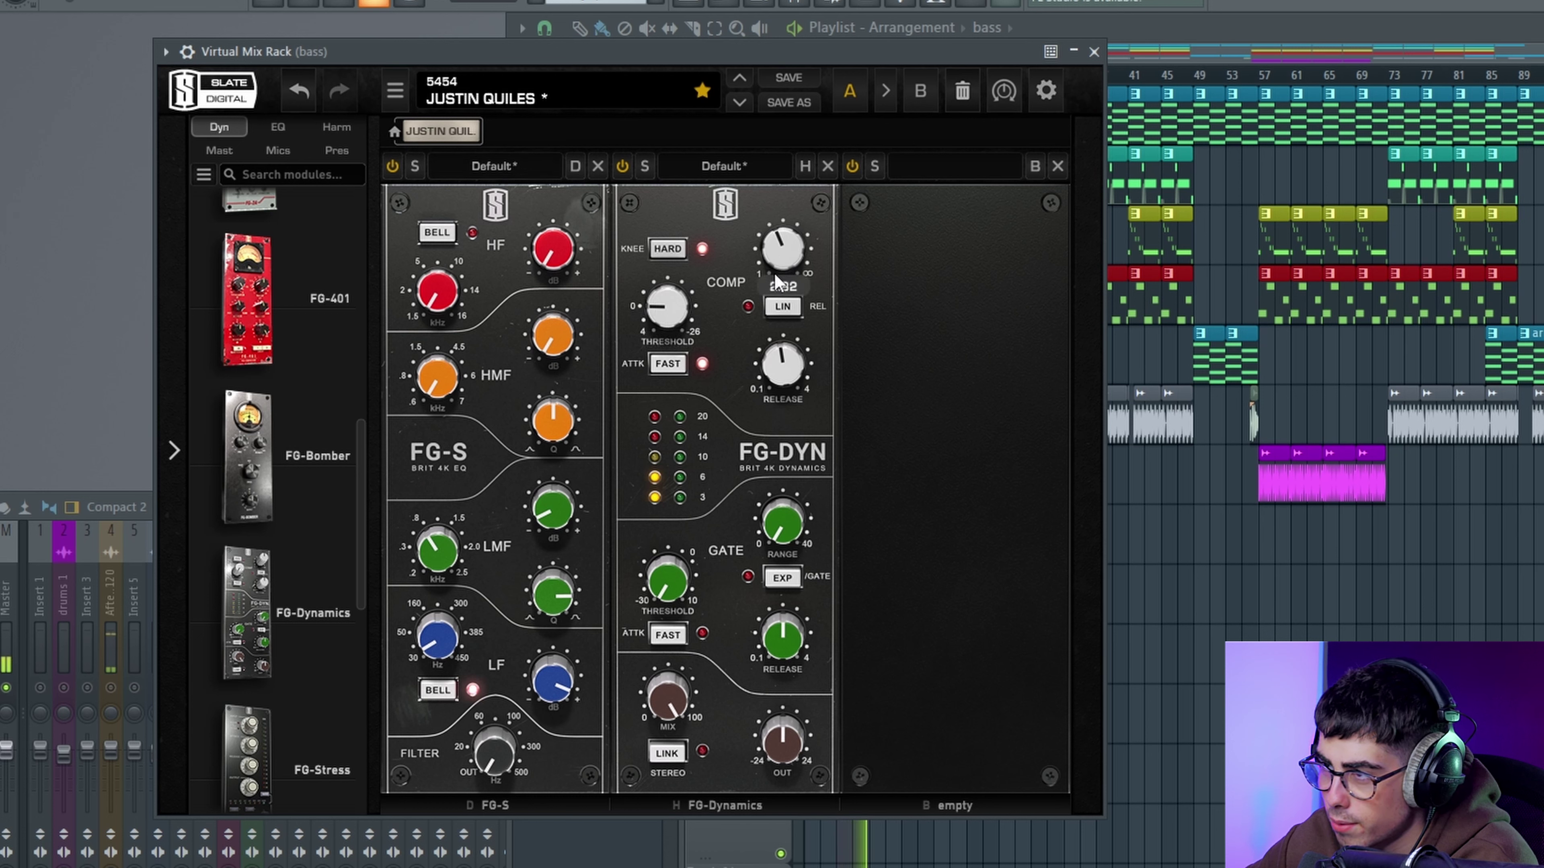
{"action": "left_click_drag", "start_coordinate": [772, 280], "coordinate": [768, 286]}
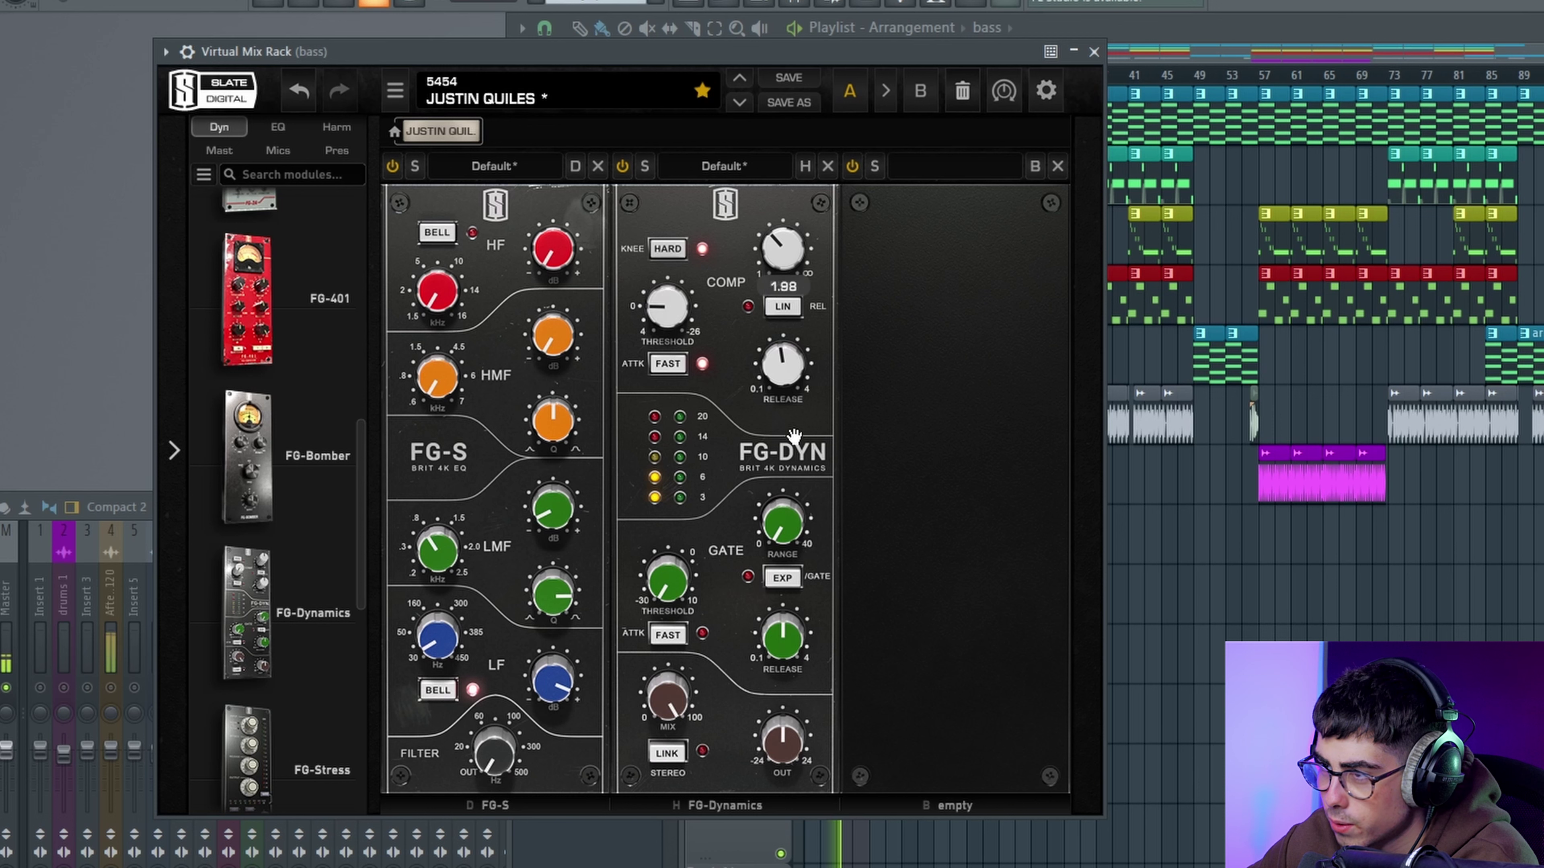
Step: Raise the FG-Dynamics output to 6.15 dB, compare the sound with the module bypassed, and close the bass rack
{"action": "left_click_drag", "start_coordinate": [785, 712], "coordinate": [797, 702]}
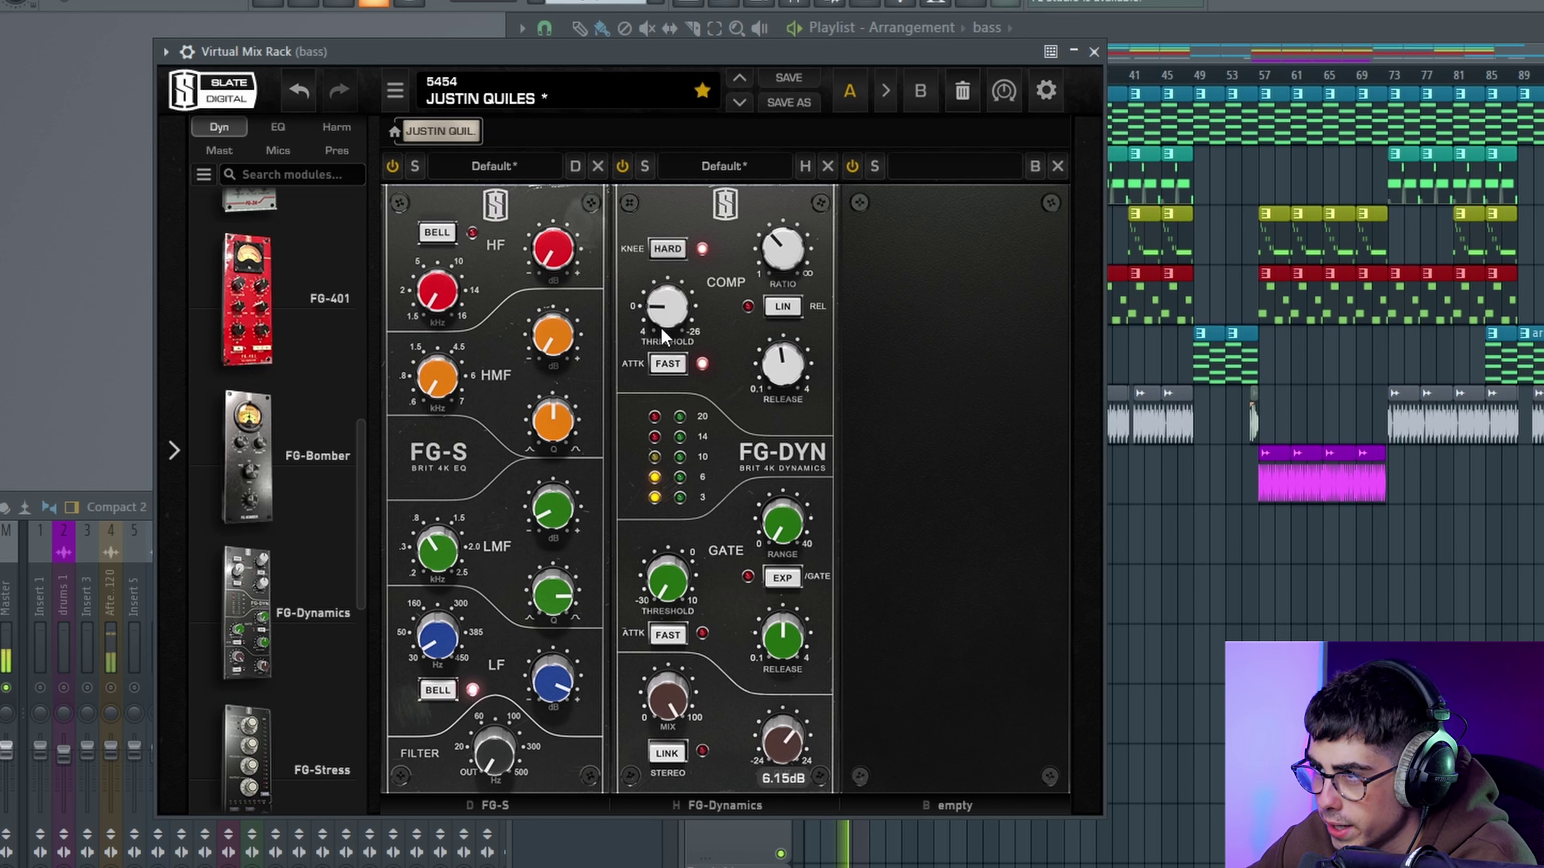
{"action": "left_click", "coordinate": [623, 168]}
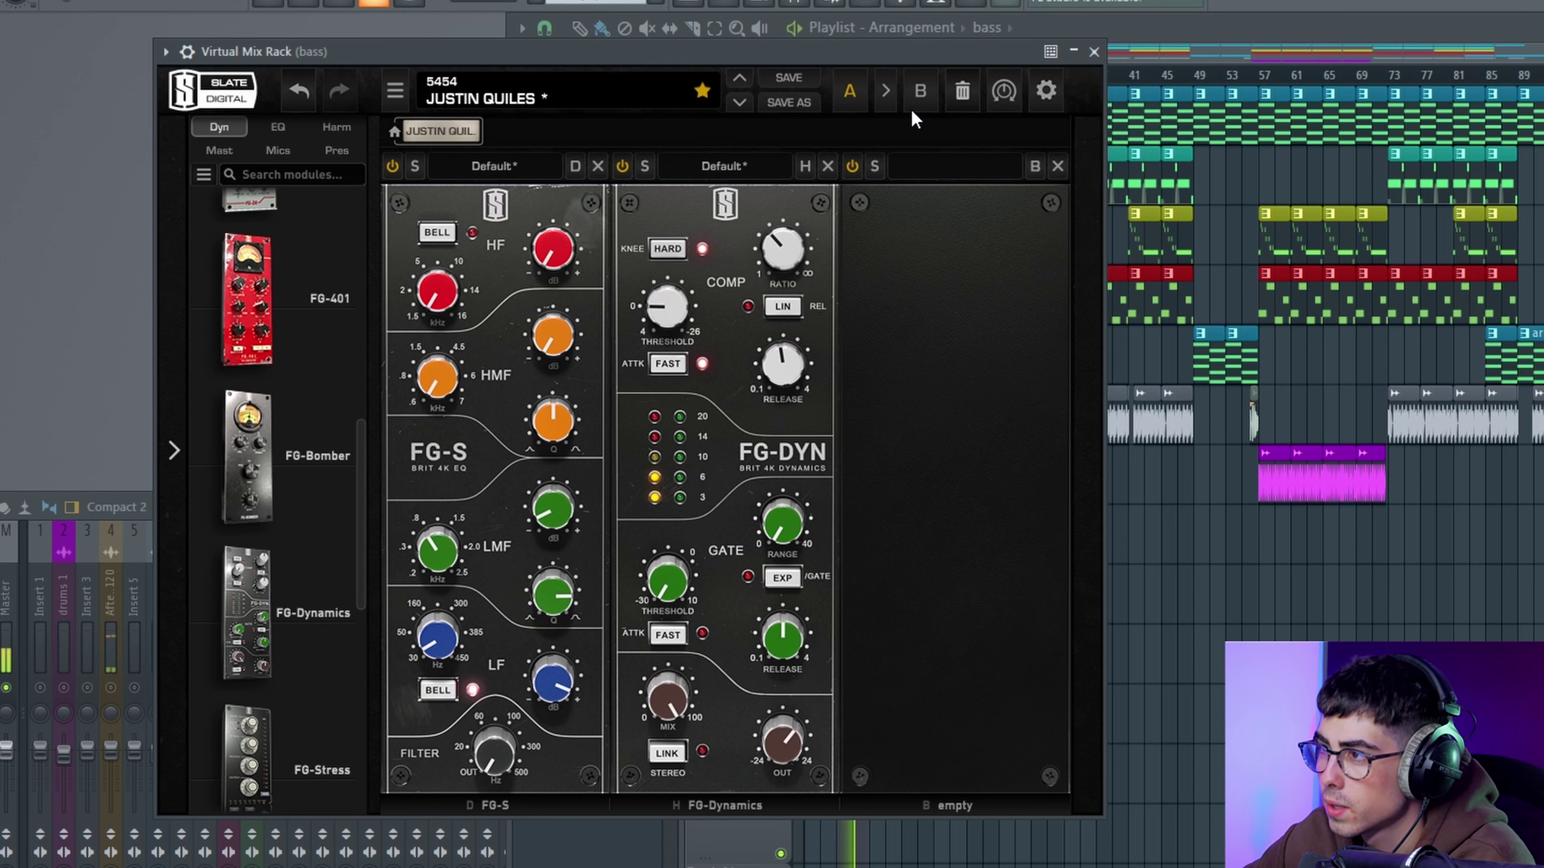
{"action": "left_click", "coordinate": [1094, 52]}
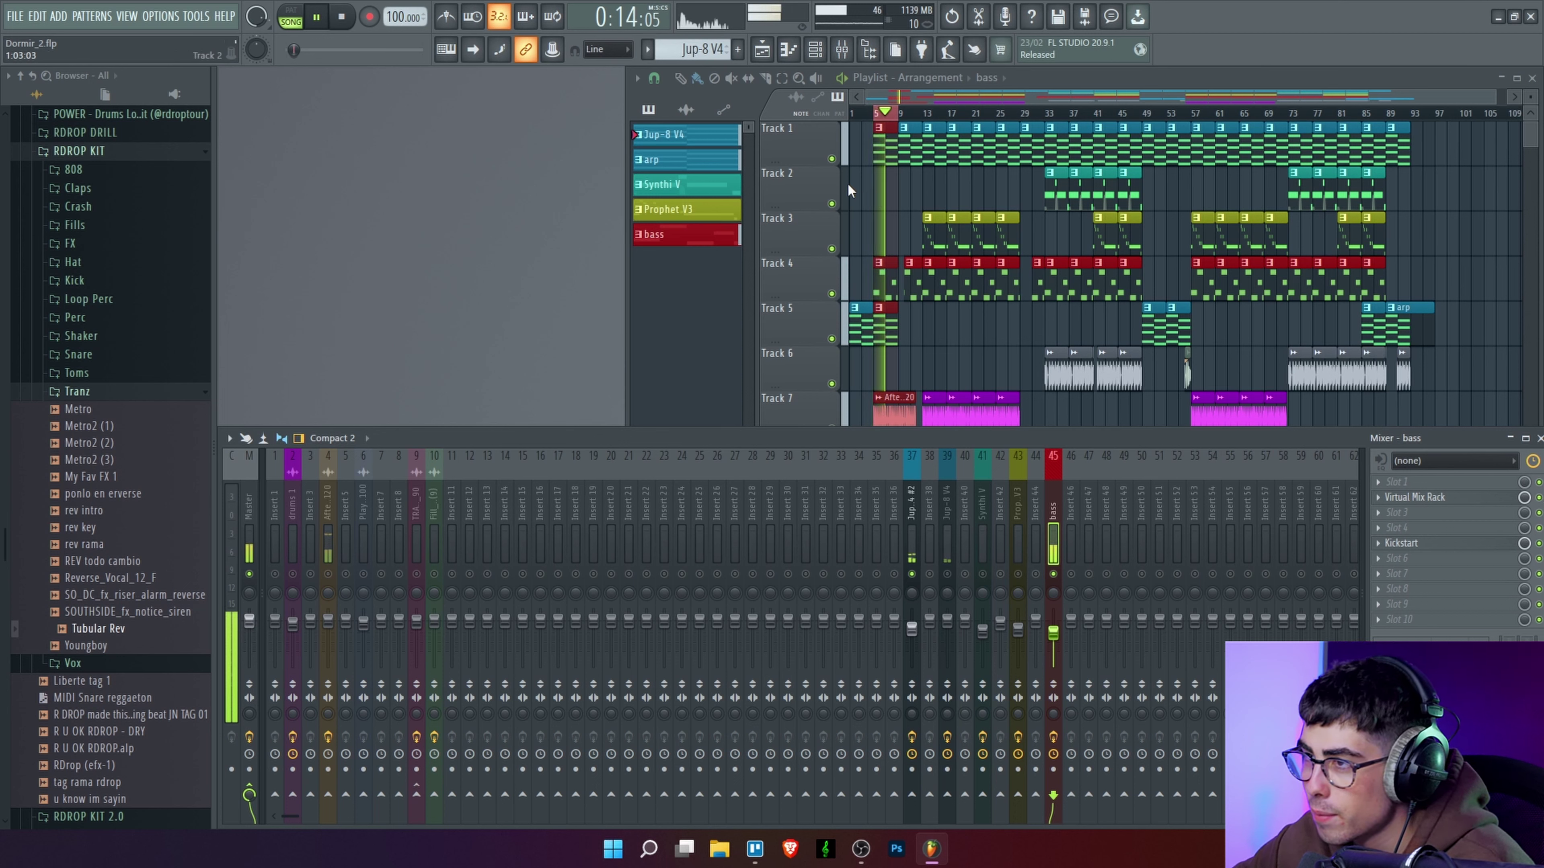
Step: Select and isolate the Jup-8 V4 mixer track, and play the looped section to hear it alone
{"action": "key", "text": "space"}
{"action": "key", "text": "space"}
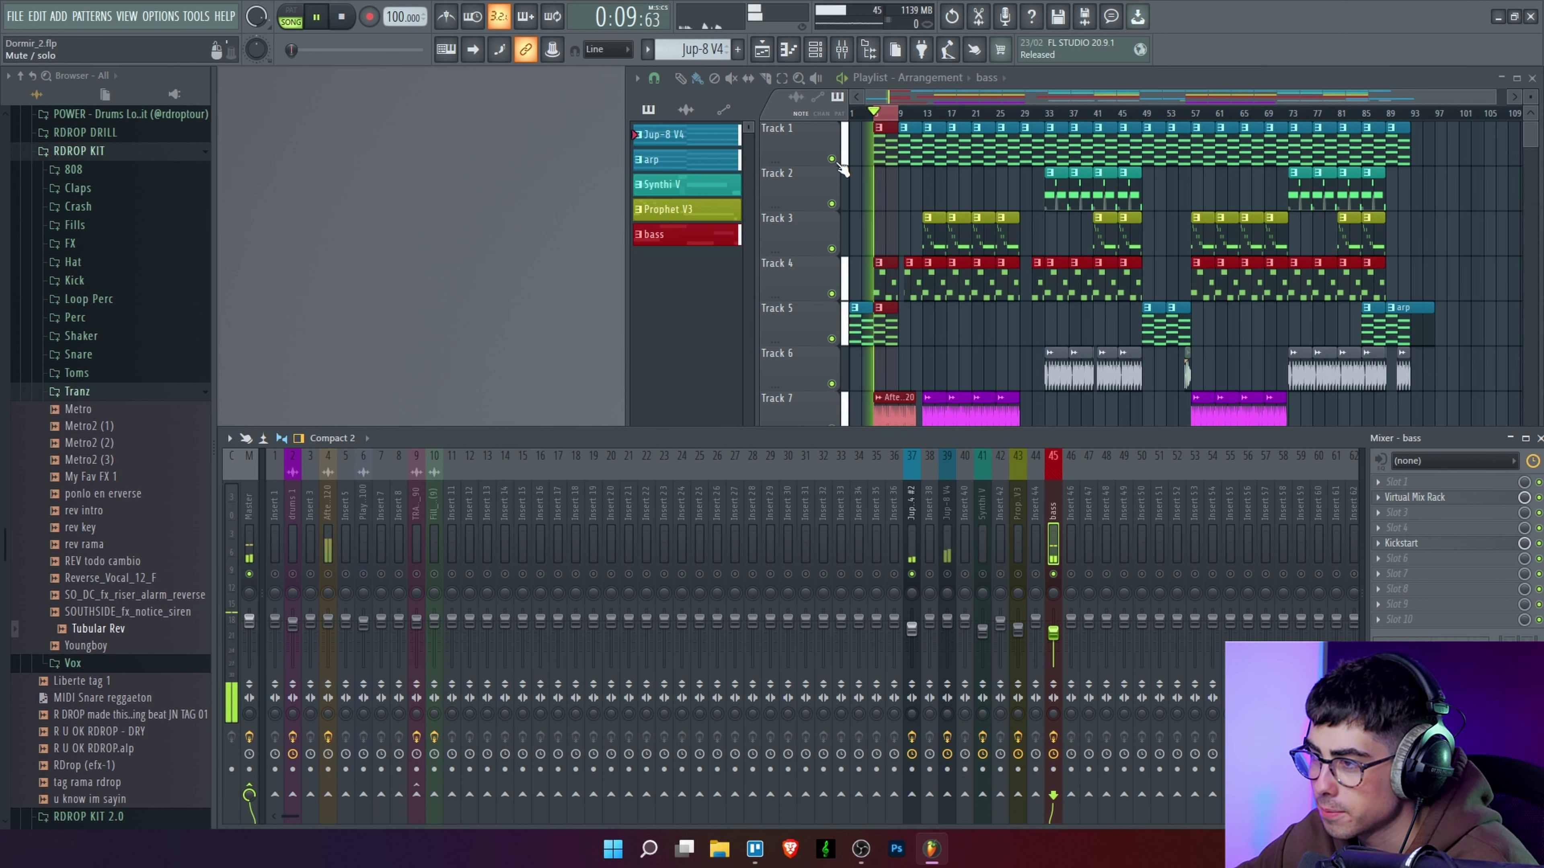
{"action": "left_click", "coordinate": [950, 524]}
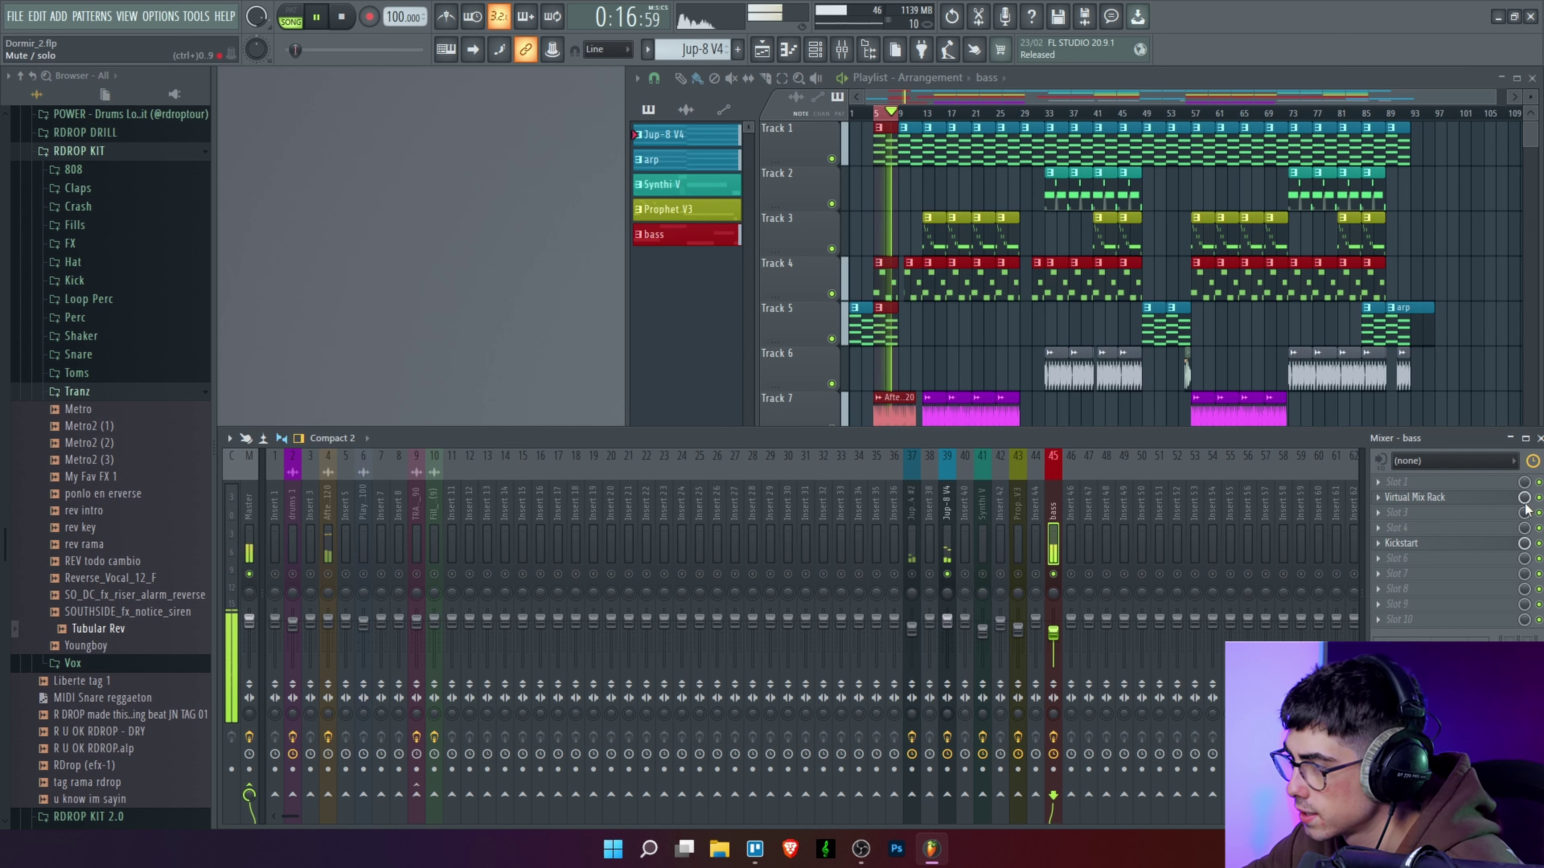
{"action": "key", "text": "space"}
{"action": "left_click", "coordinate": [955, 523]}
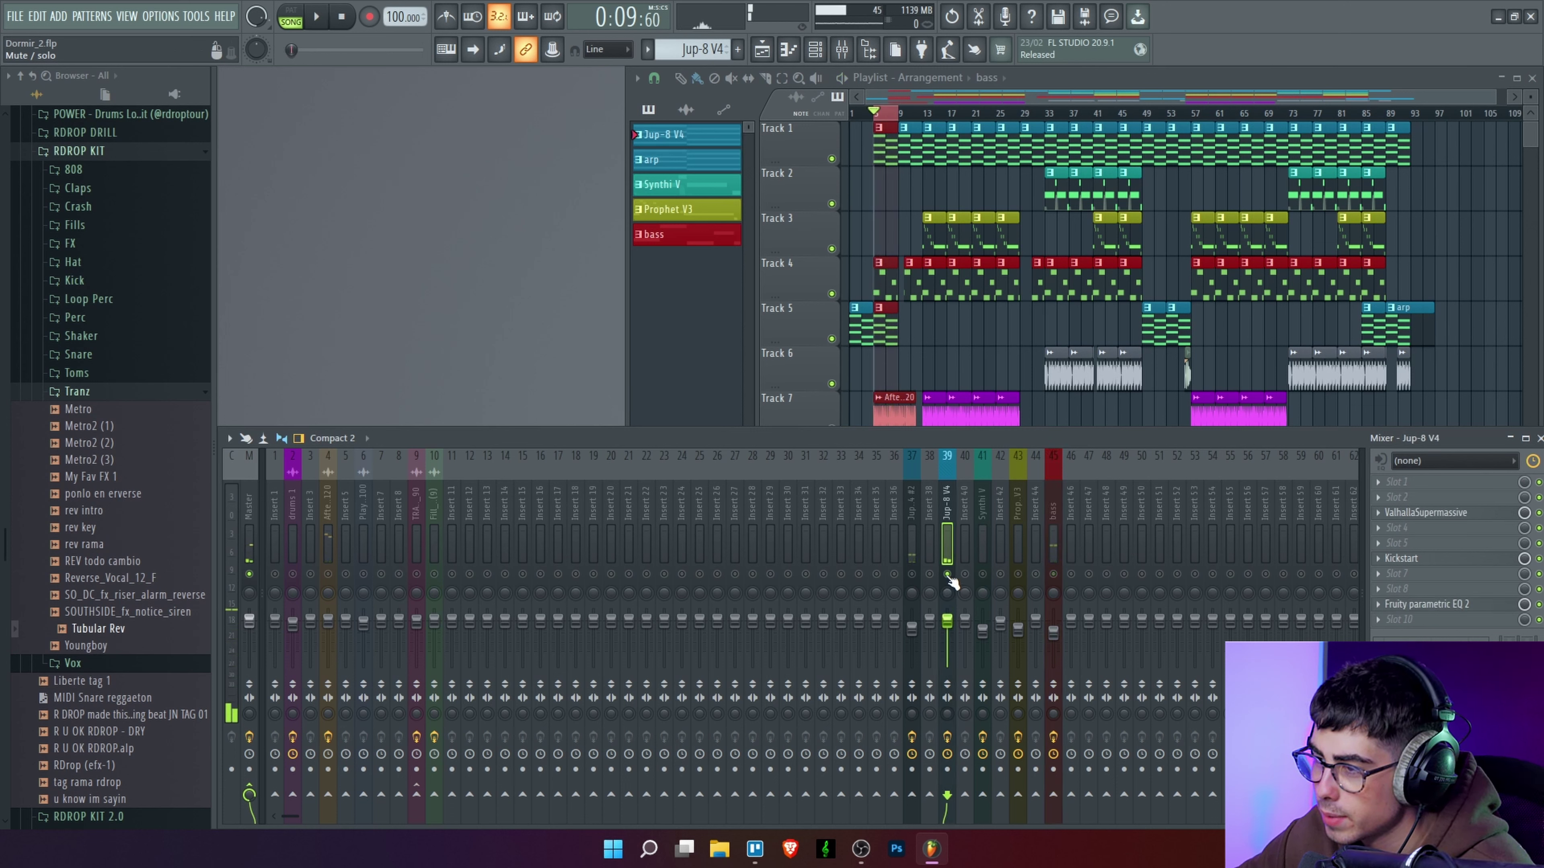
{"action": "key", "text": "space"}
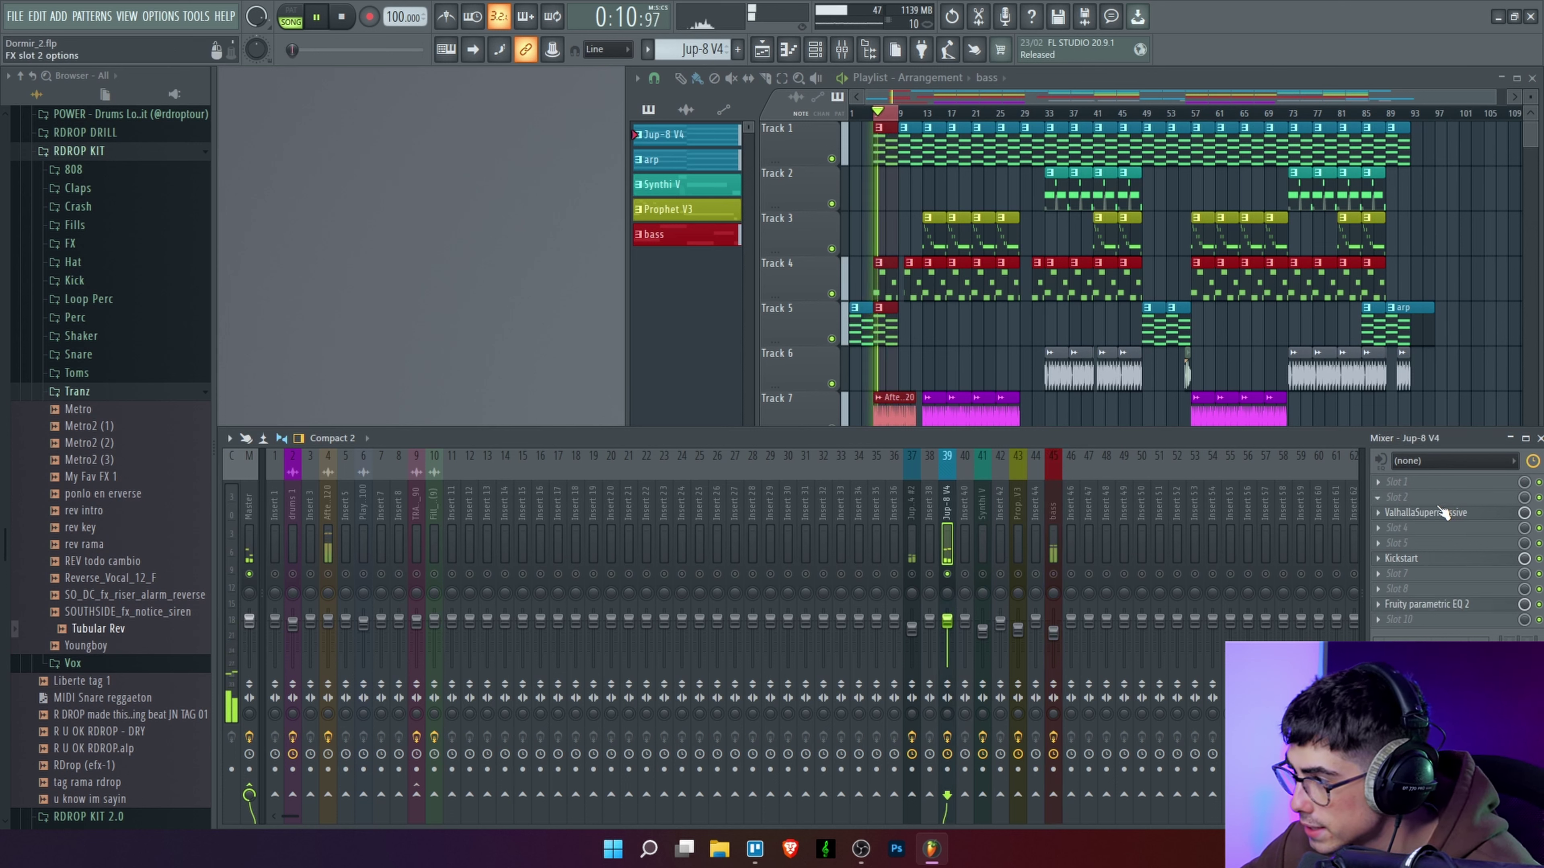
Step: Move Fruity Parametric EQ 2 up to slot 8 in the Jup-8 V4 track's effects chain
{"action": "left_click", "coordinate": [1426, 502]}
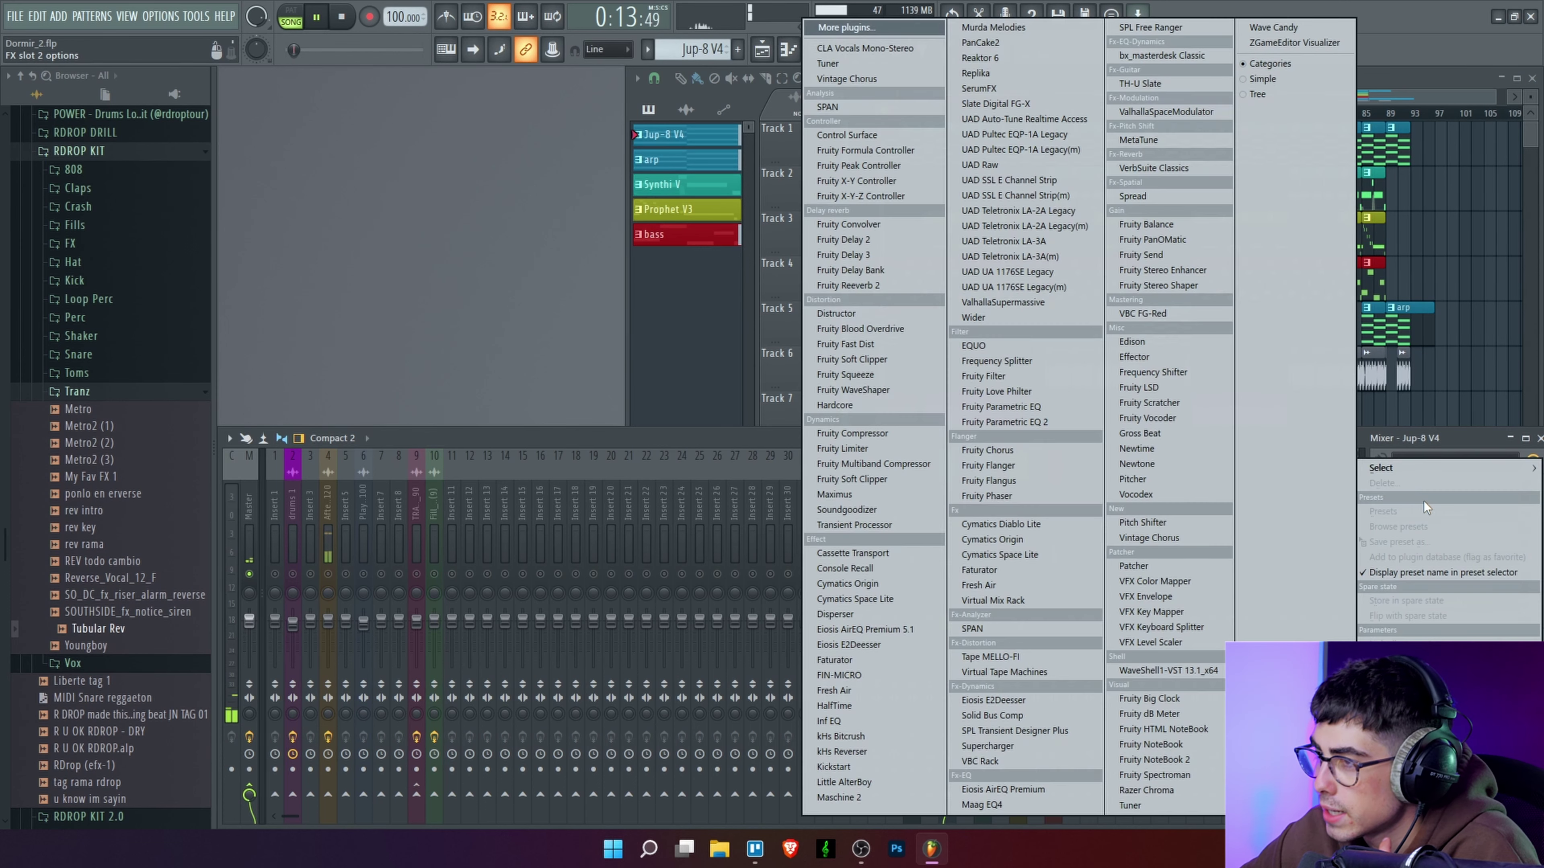
{"action": "left_click", "coordinate": [1439, 439]}
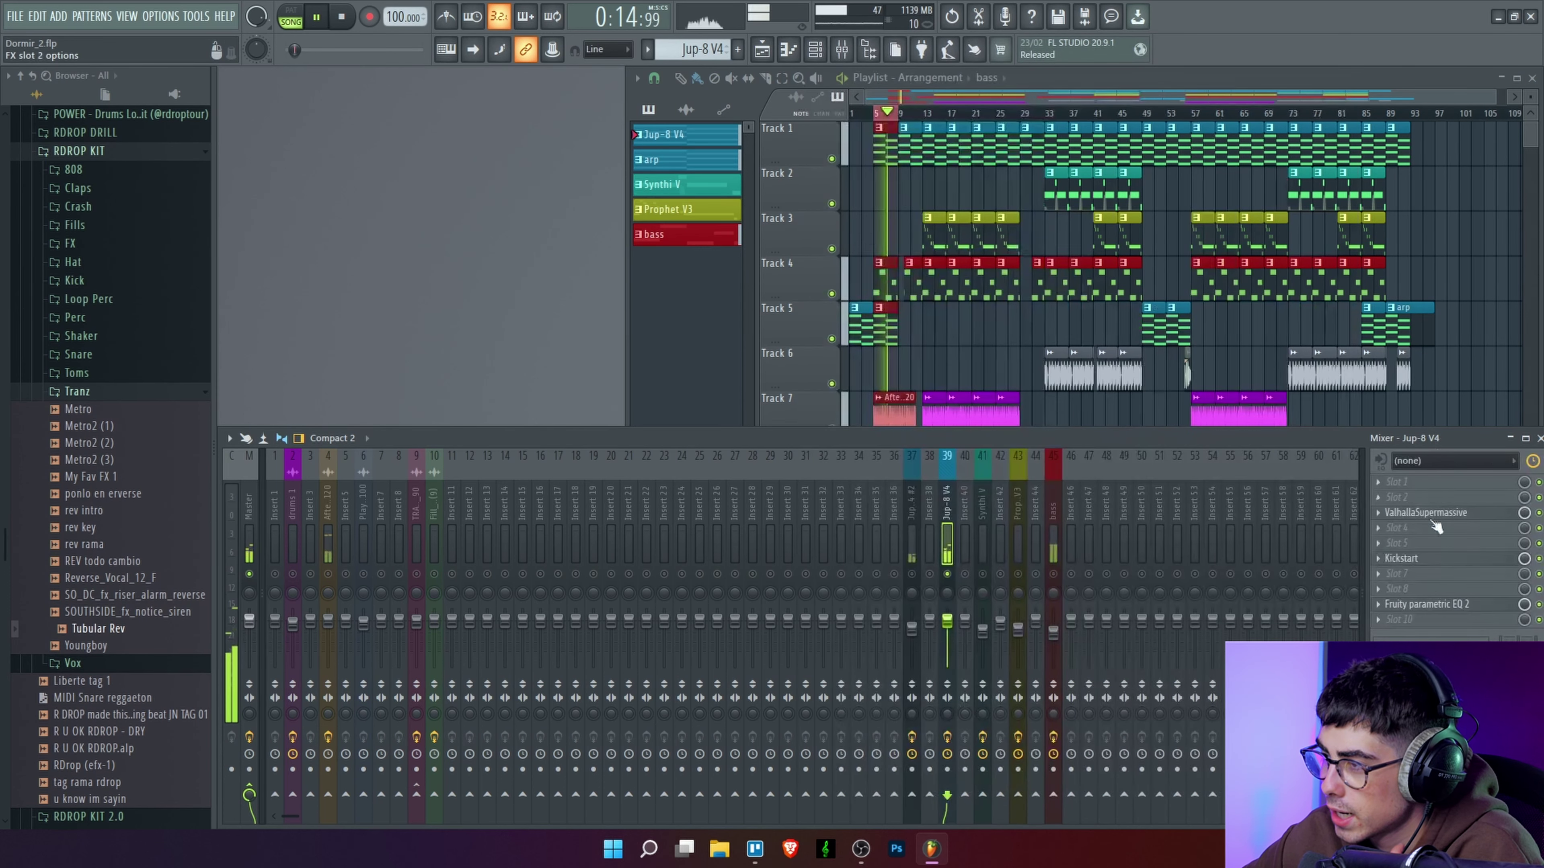
{"action": "left_click", "coordinate": [1427, 604]}
{"action": "left_click", "coordinate": [784, 151]}
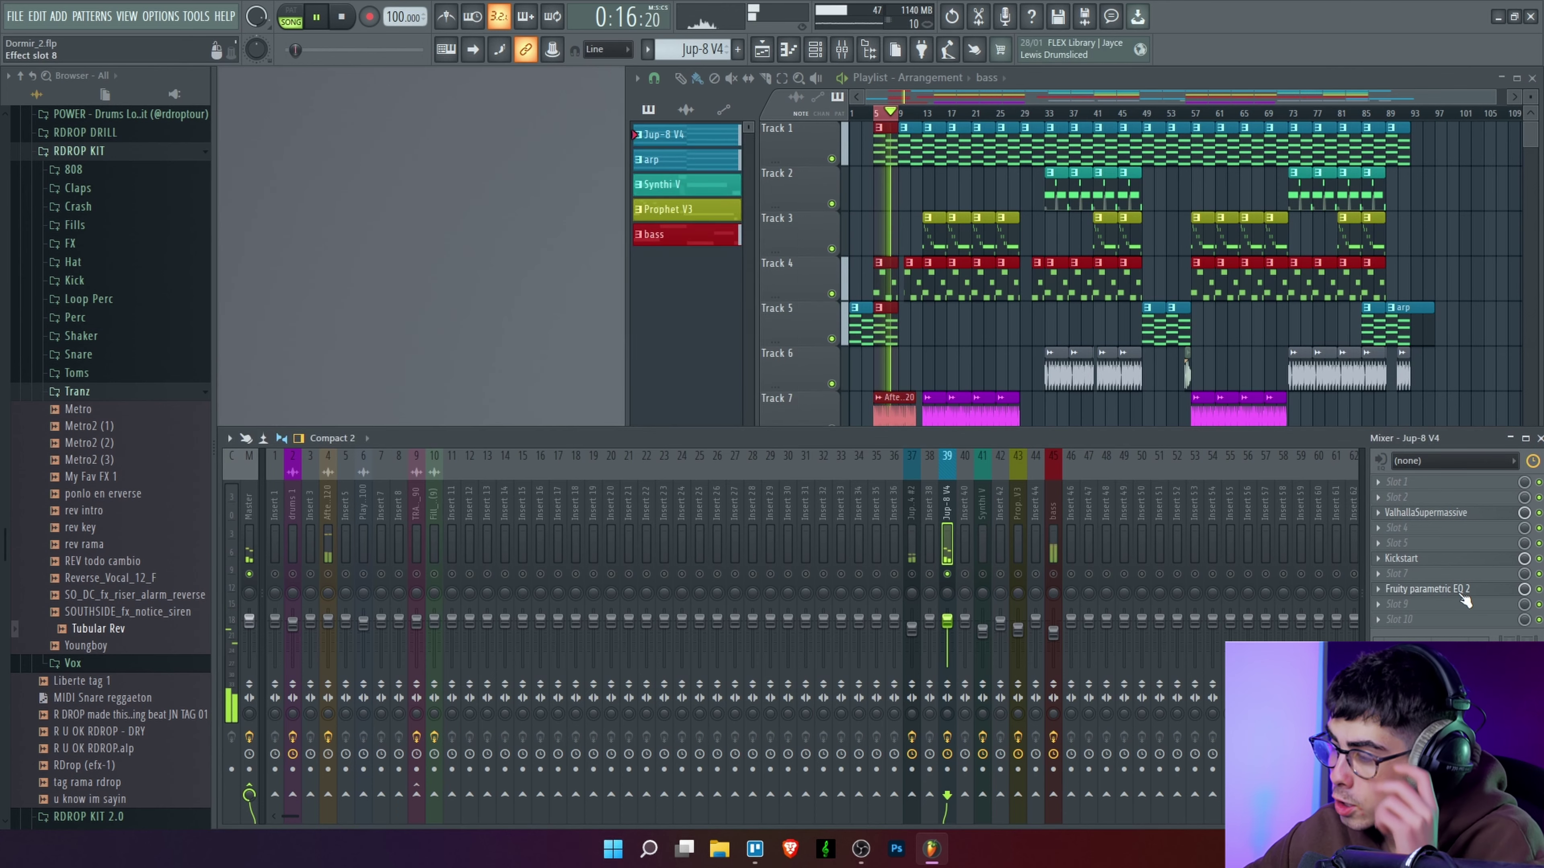
{"action": "left_click_drag", "start_coordinate": [1459, 601], "coordinate": [1465, 522]}
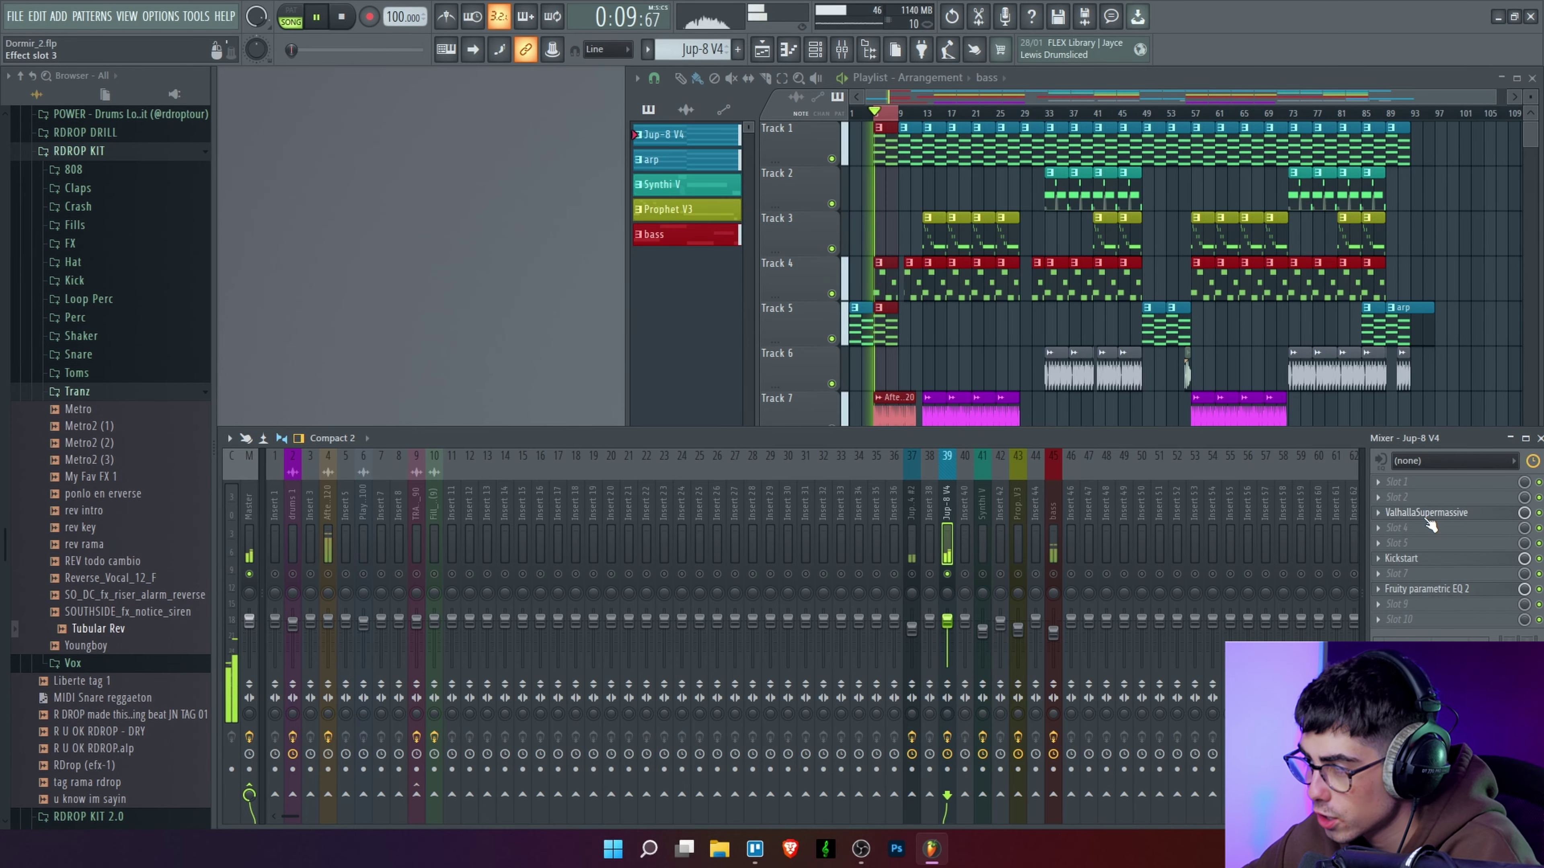
Step: Load Virtual Mix Rack into slot 2 of the Jup-8 V4 track and add the FG-S EQ to its first rack space
{"action": "left_click", "coordinate": [1398, 497]}
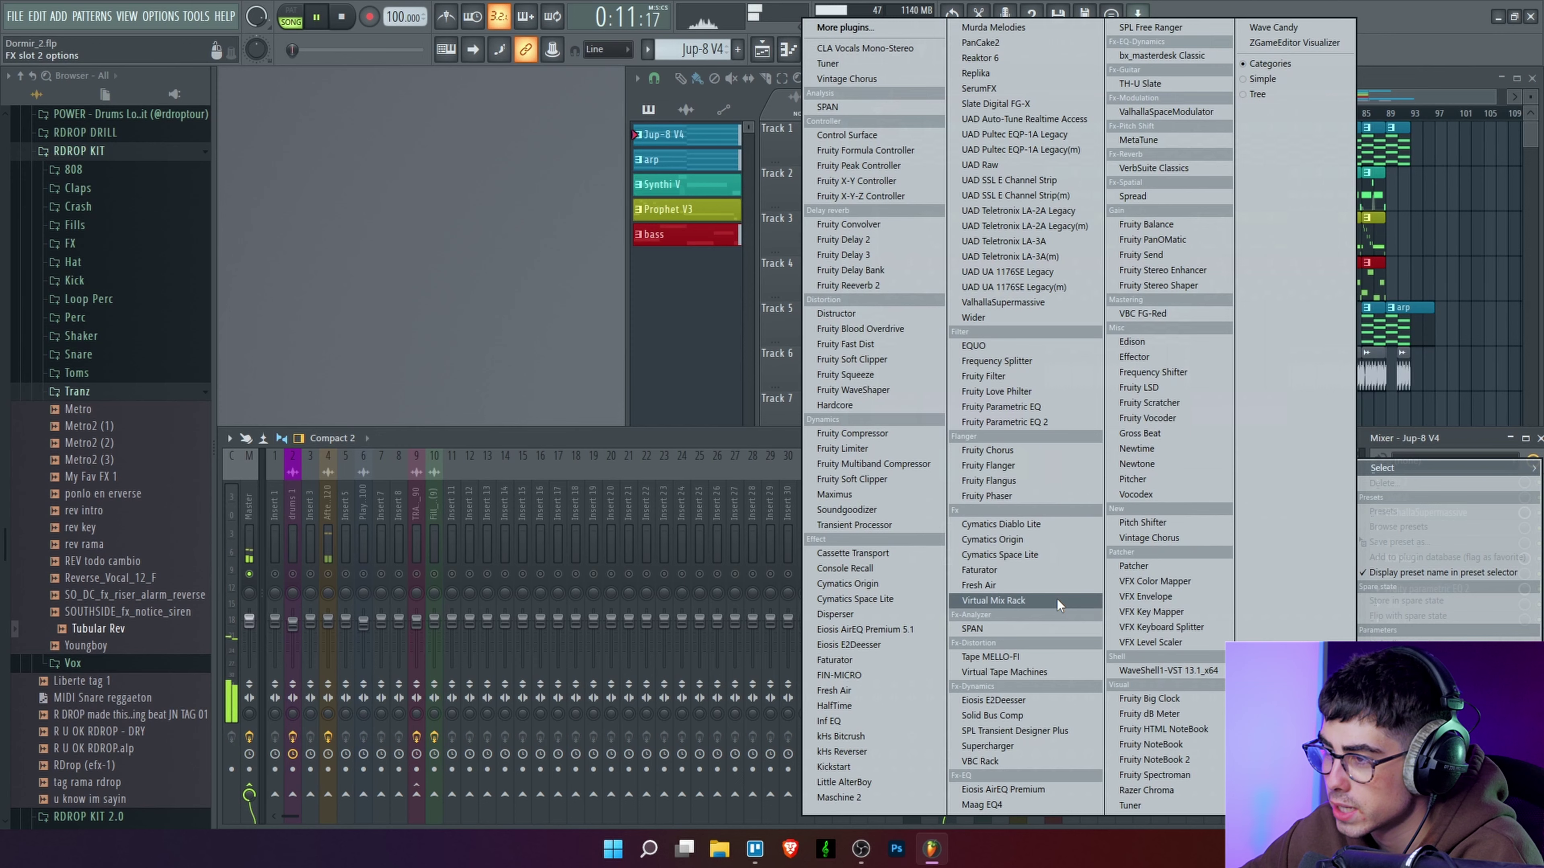
{"action": "left_click", "coordinate": [1058, 602]}
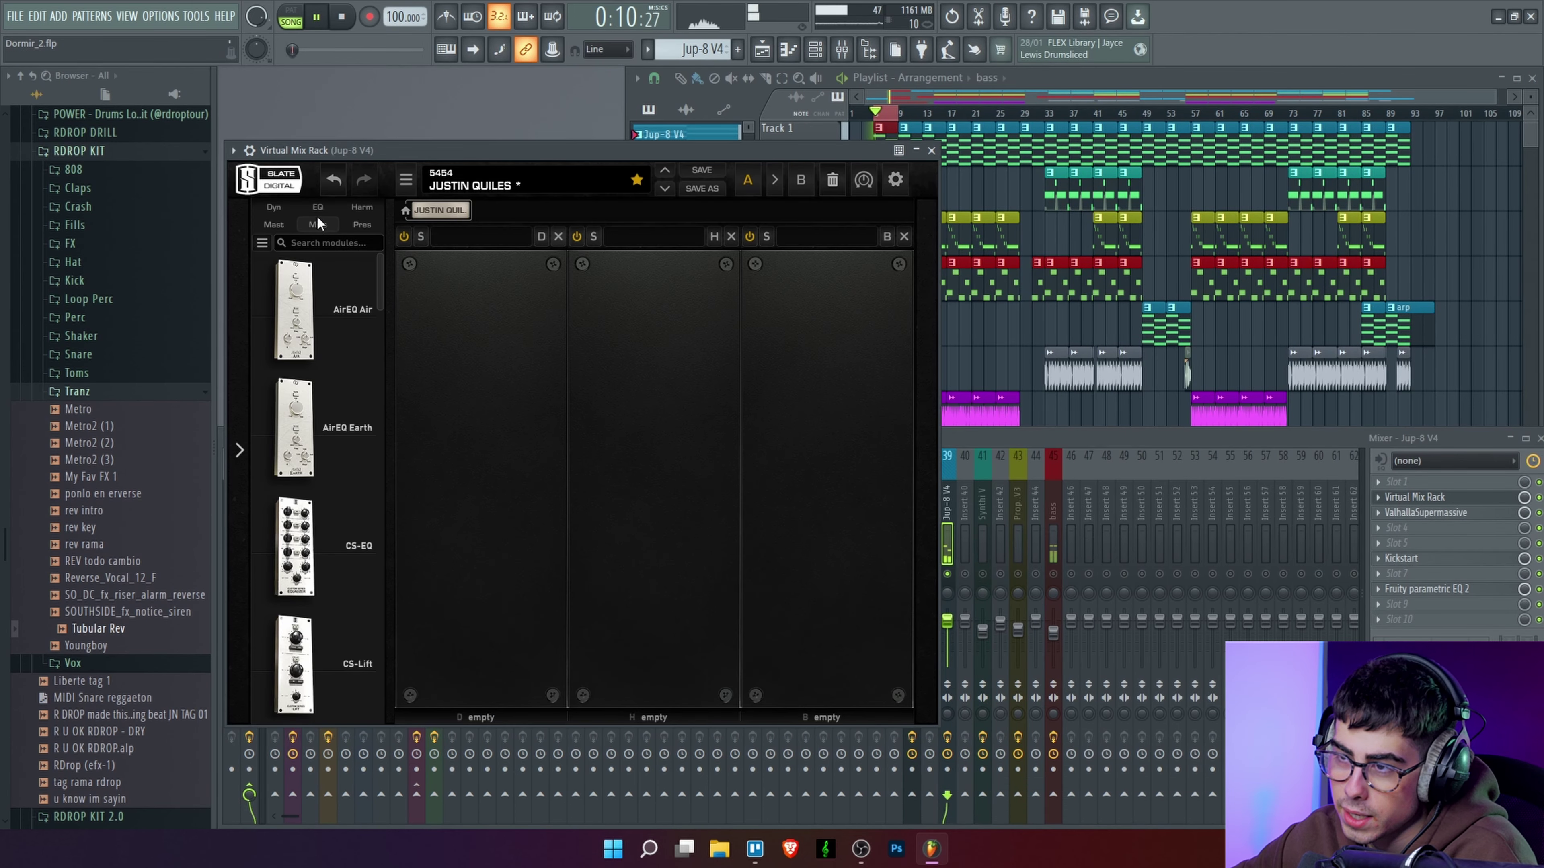
{"action": "left_click", "coordinate": [317, 207]}
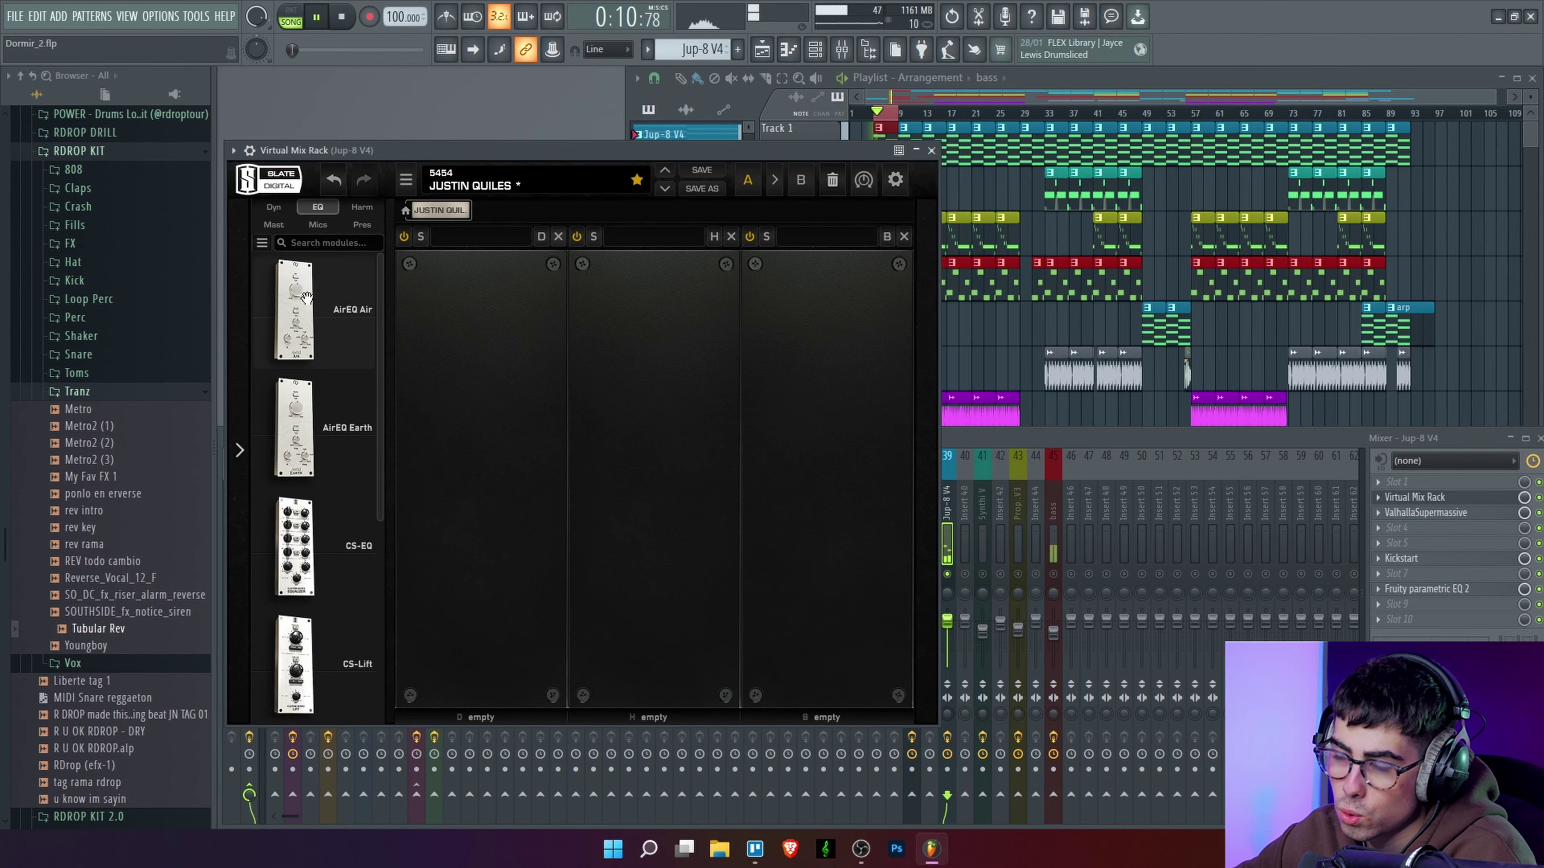
{"action": "scroll", "coordinate": [312, 320], "scroll_direction": "down", "scroll_amount": 1}
{"action": "scroll", "coordinate": [304, 304], "scroll_direction": "down", "scroll_amount": 3}
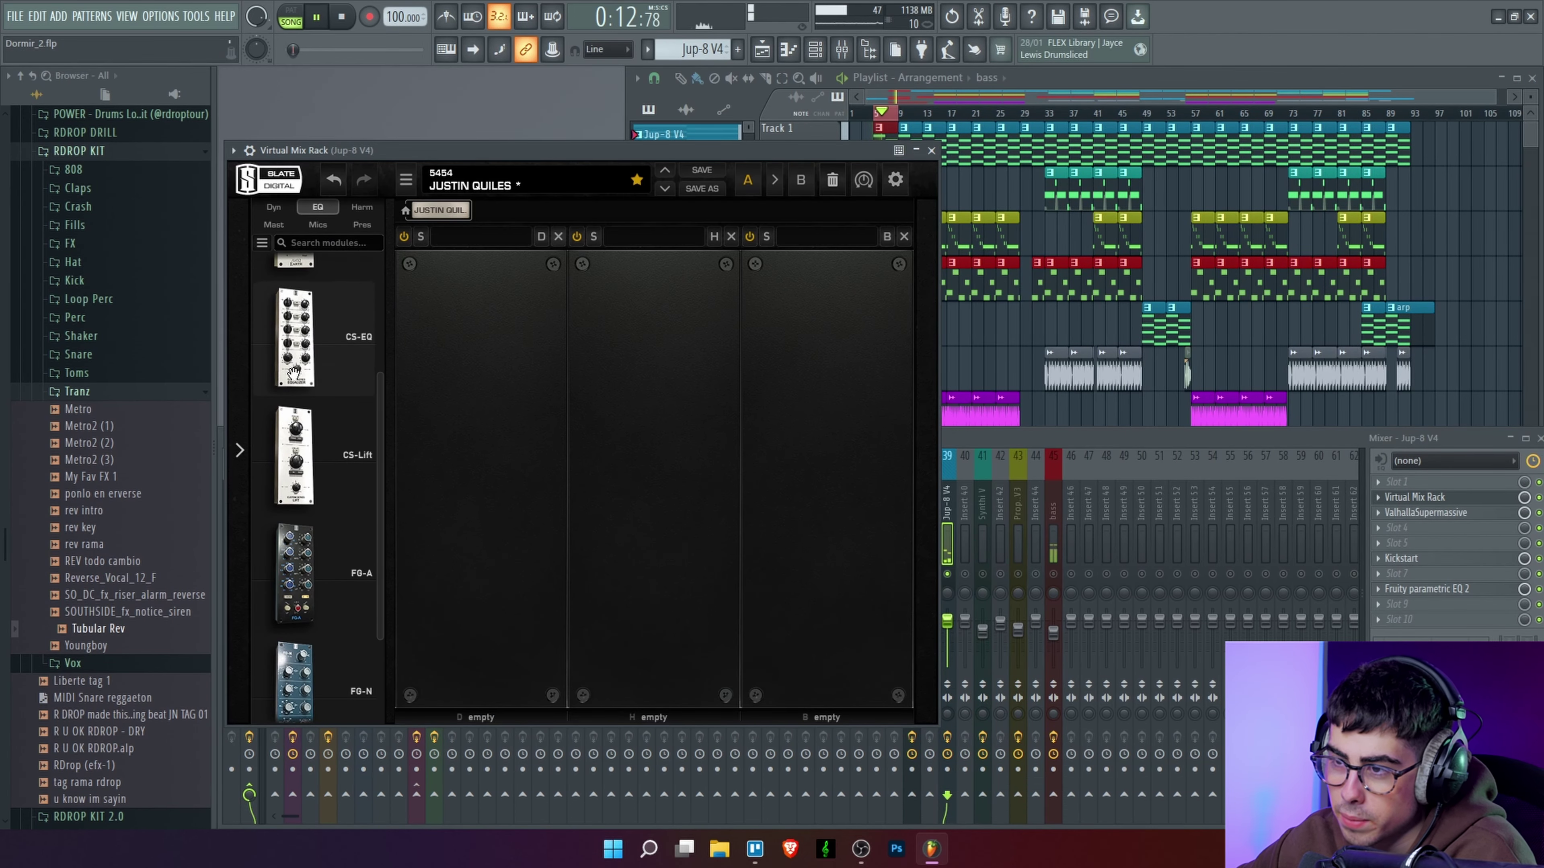
{"action": "double_click", "coordinate": [328, 644]}
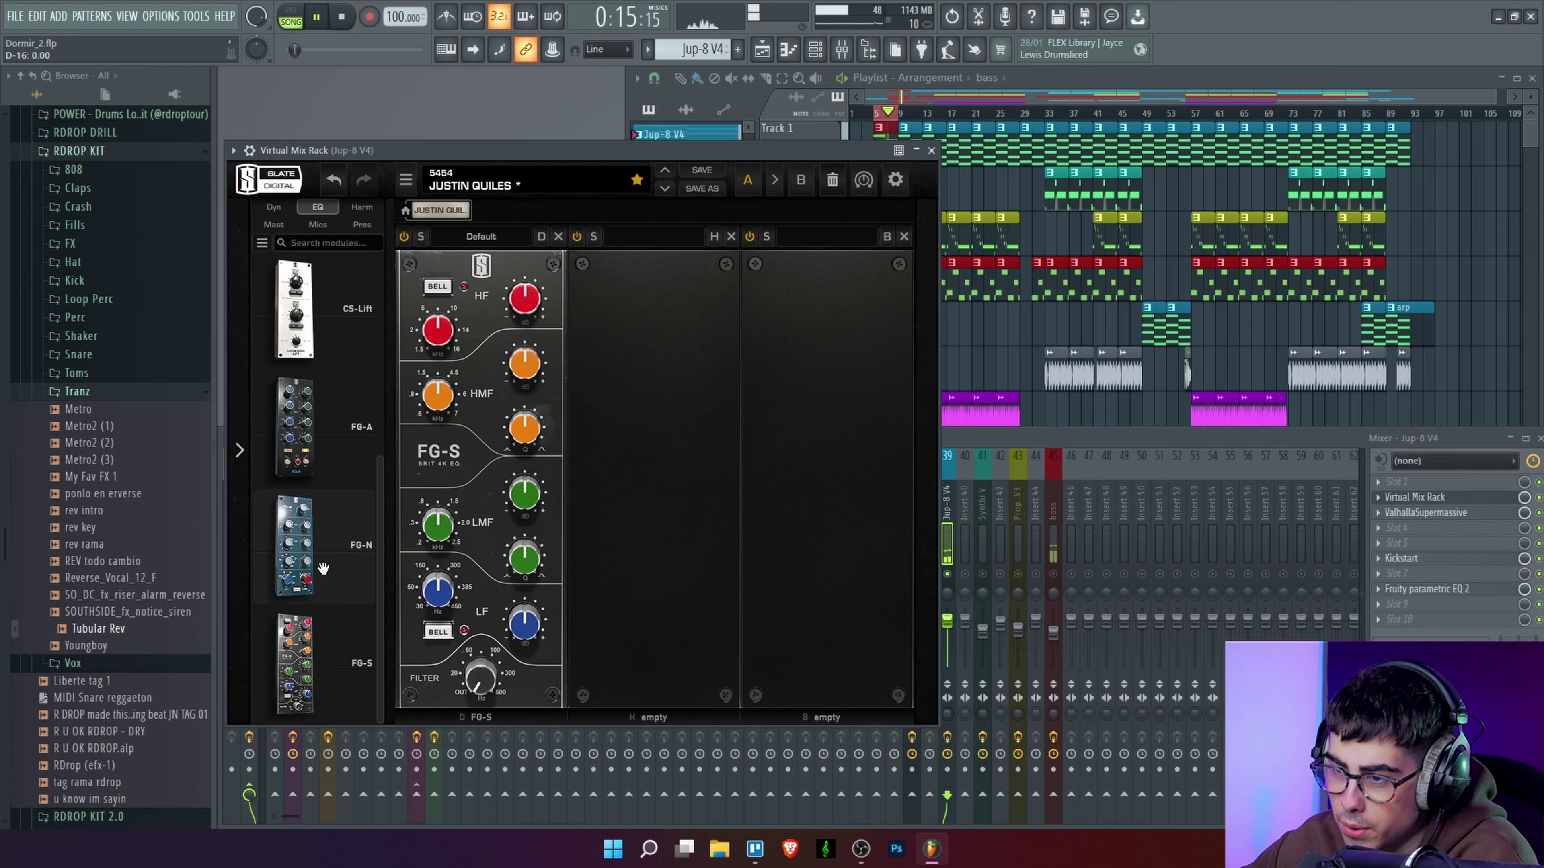
Step: Add the FG-Dynamics module to the second rack space, after the FG-S EQ
{"action": "scroll", "coordinate": [316, 394], "scroll_direction": "up", "scroll_amount": 1}
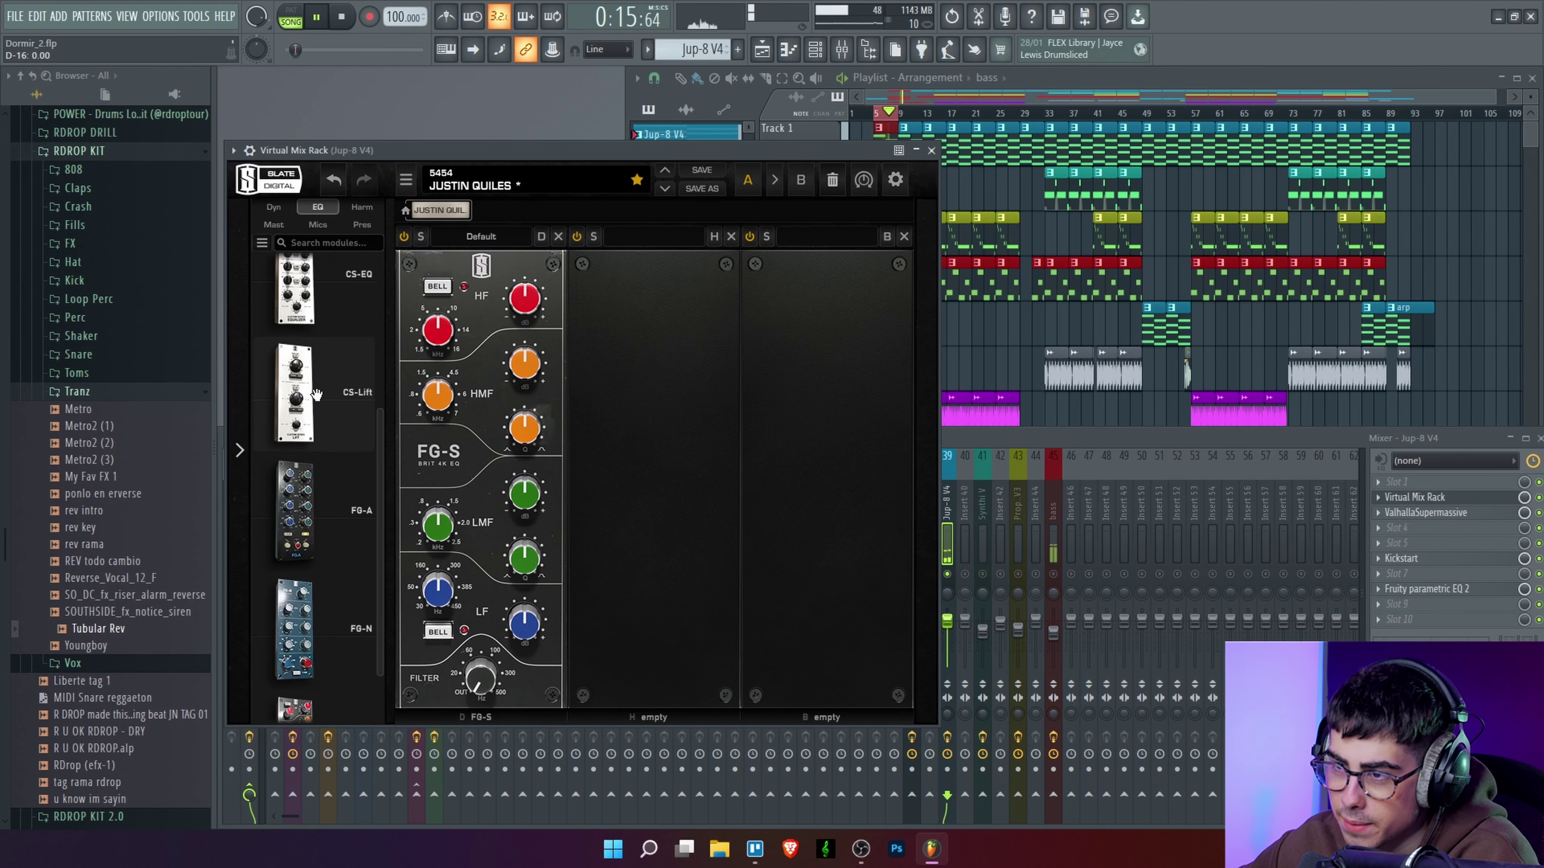
{"action": "left_click", "coordinate": [273, 206]}
{"action": "scroll", "coordinate": [292, 487], "scroll_direction": "down", "scroll_amount": 5}
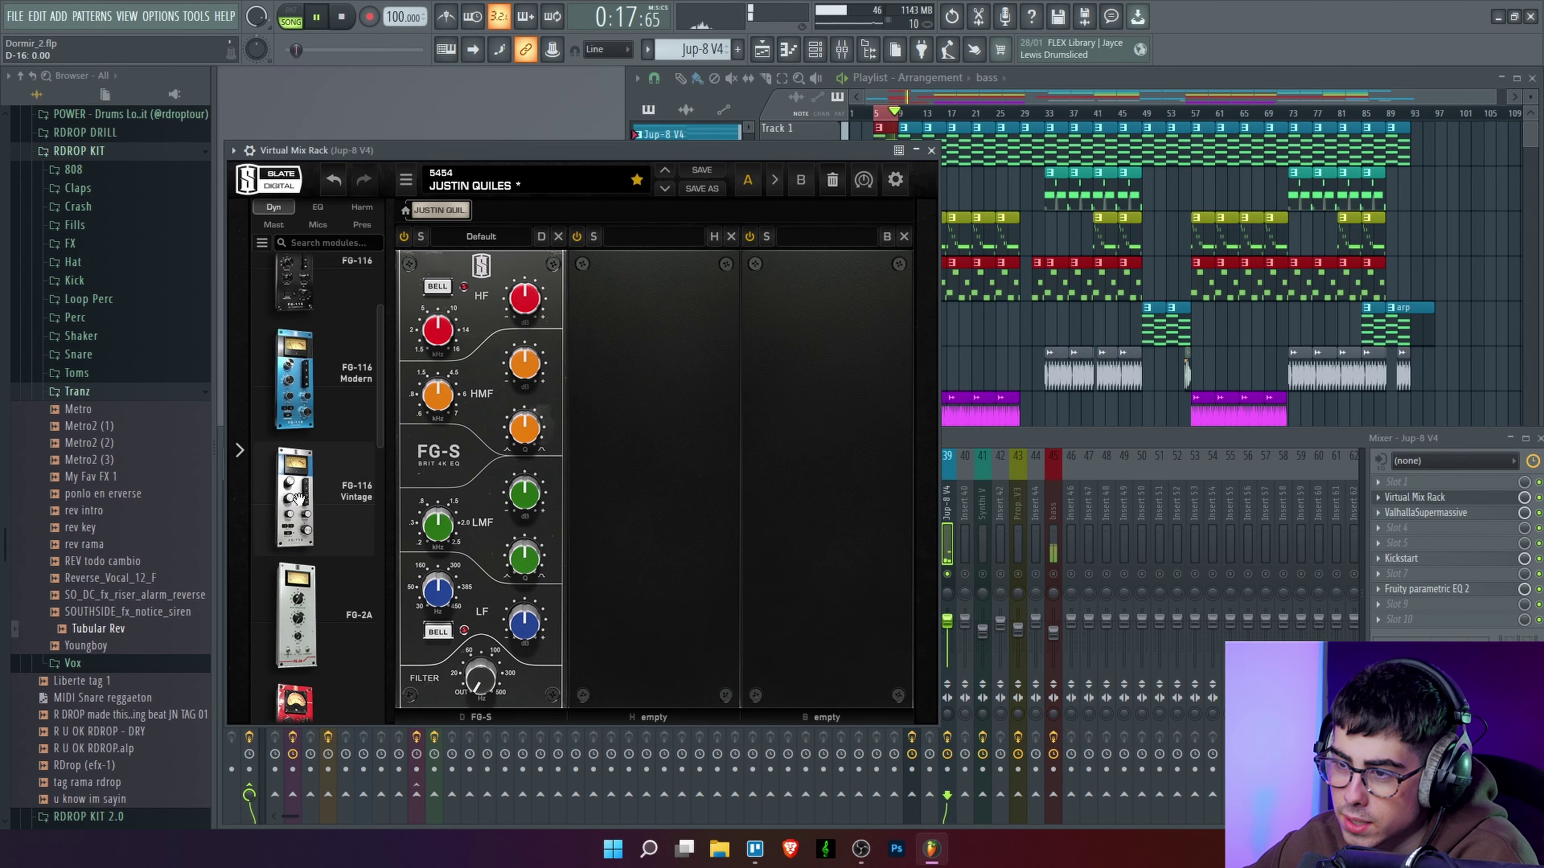
{"action": "scroll", "coordinate": [289, 635], "scroll_direction": "down", "scroll_amount": 1}
{"action": "left_click", "coordinate": [335, 626]}
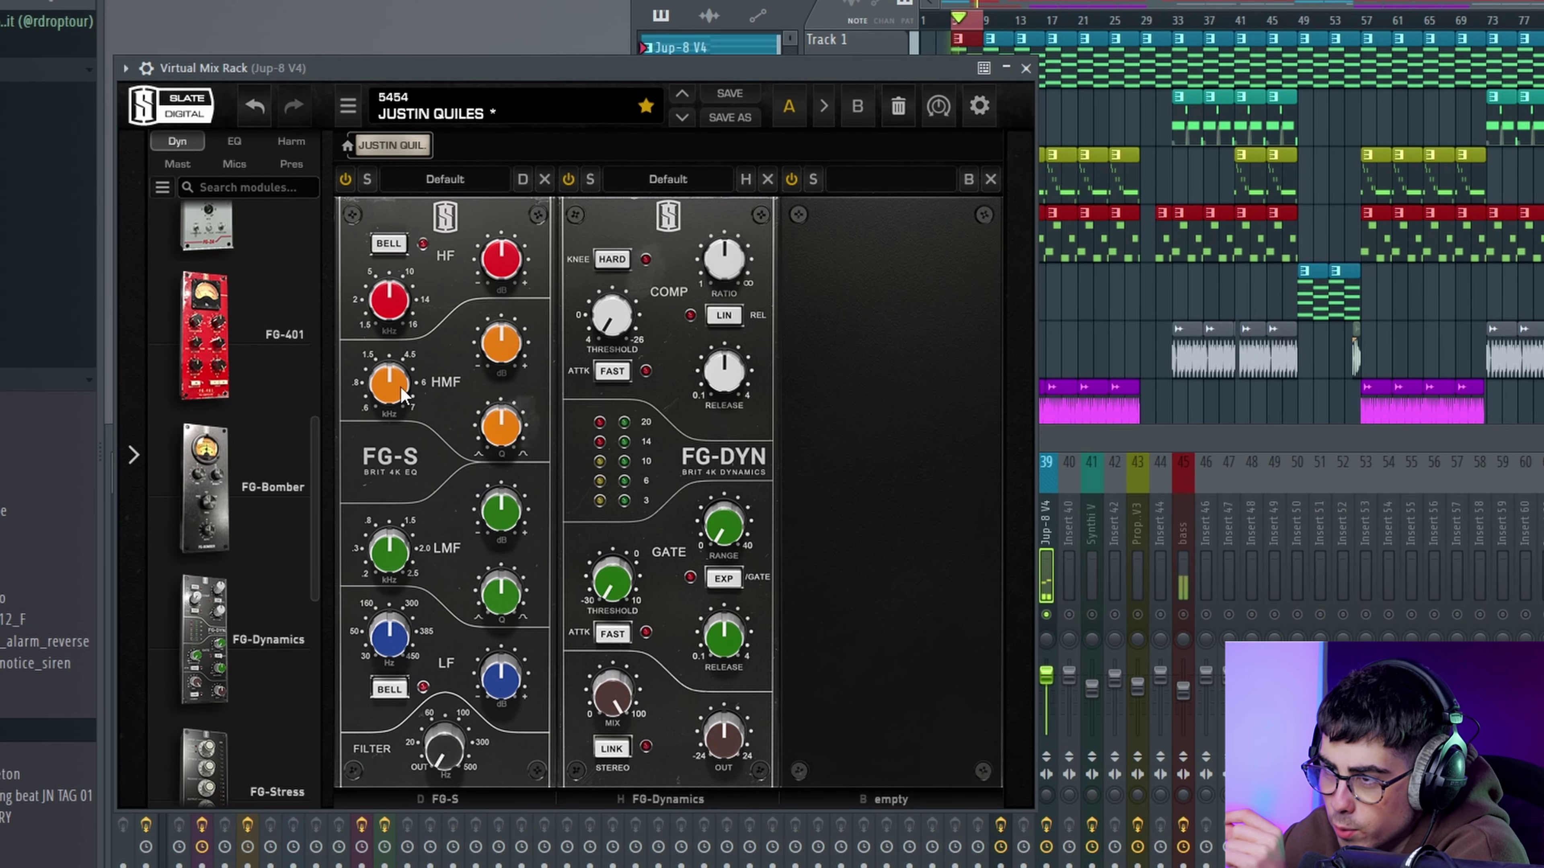
Step: Set the FG-S HMF band's frequency to 1.93 kHz, lower its Q slightly, and give it a moderate gain boost
{"action": "left_click_drag", "start_coordinate": [400, 386], "coordinate": [395, 419]}
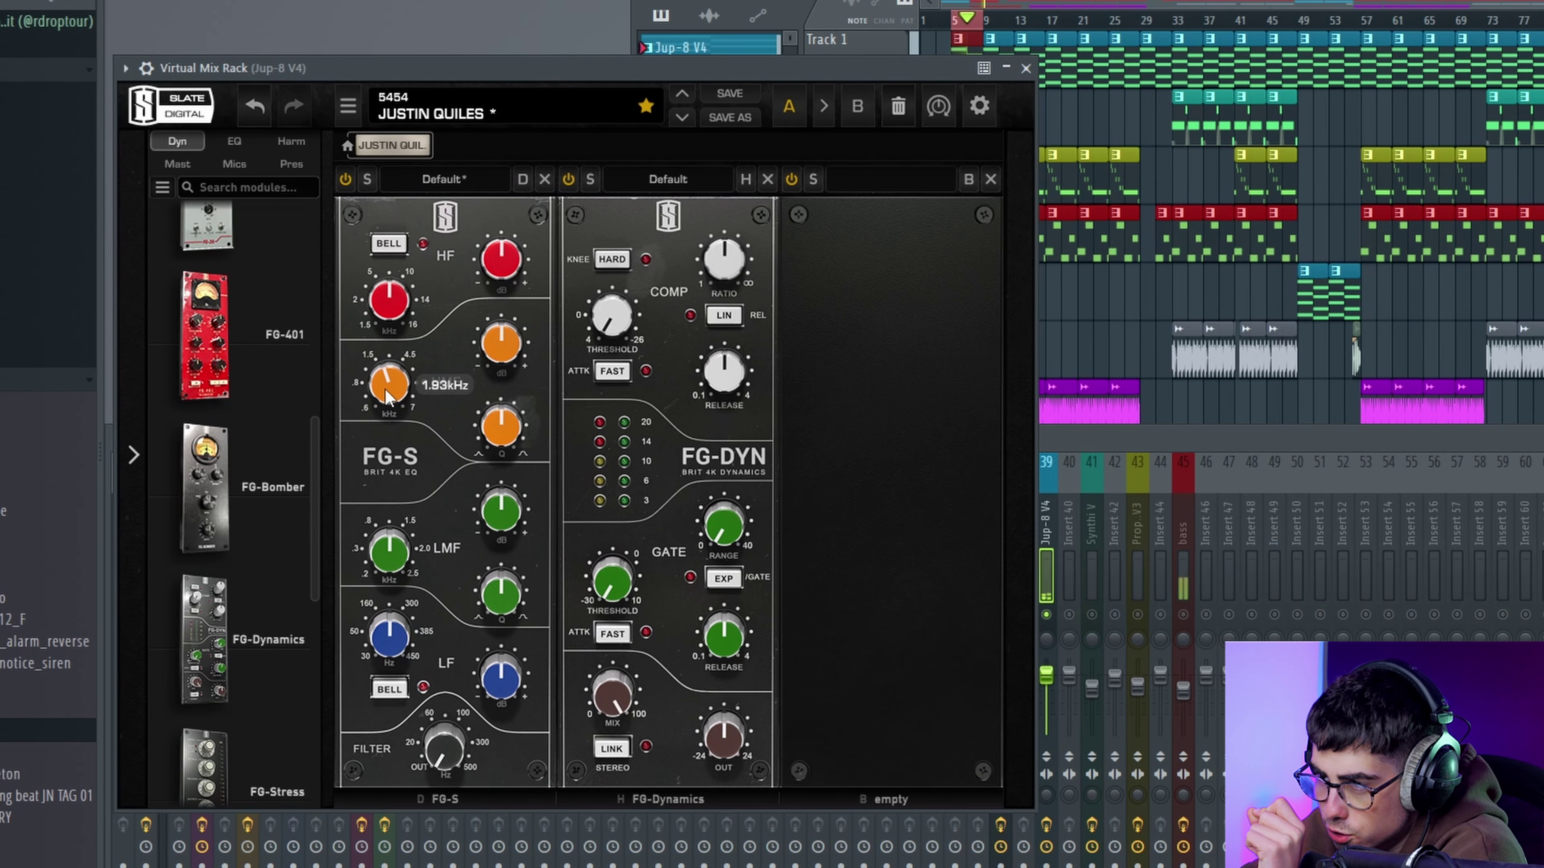
{"action": "mouse_move", "coordinate": [486, 367]}
{"action": "left_mouse_down"}
{"action": "mouse_move", "coordinate": [503, 330]}
{"action": "mouse_move", "coordinate": [500, 365]}
{"action": "left_mouse_up"}
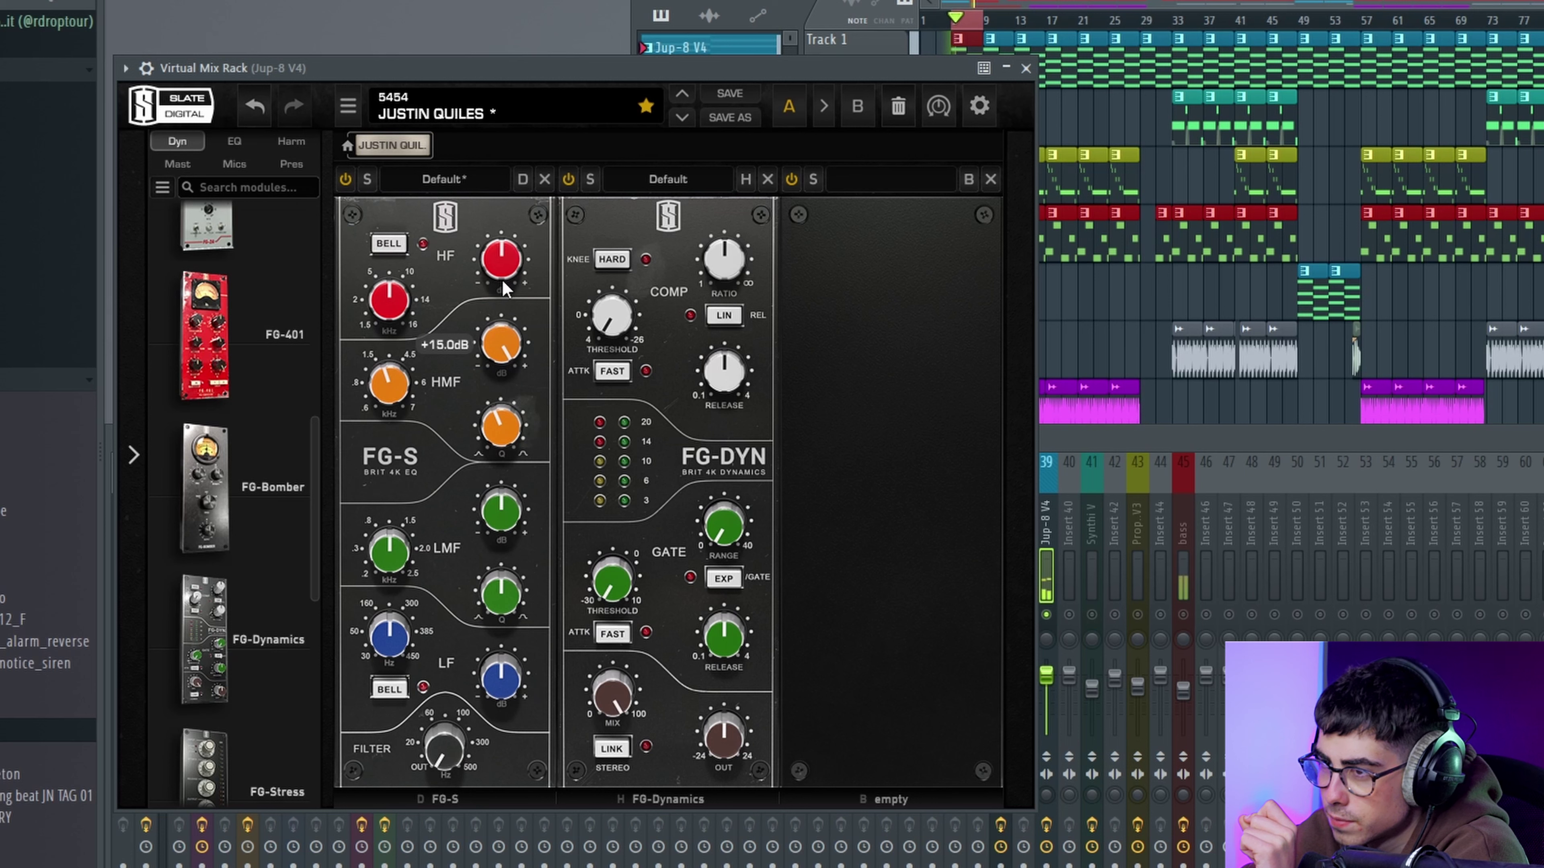
{"action": "left_click_drag", "start_coordinate": [490, 322], "coordinate": [490, 347]}
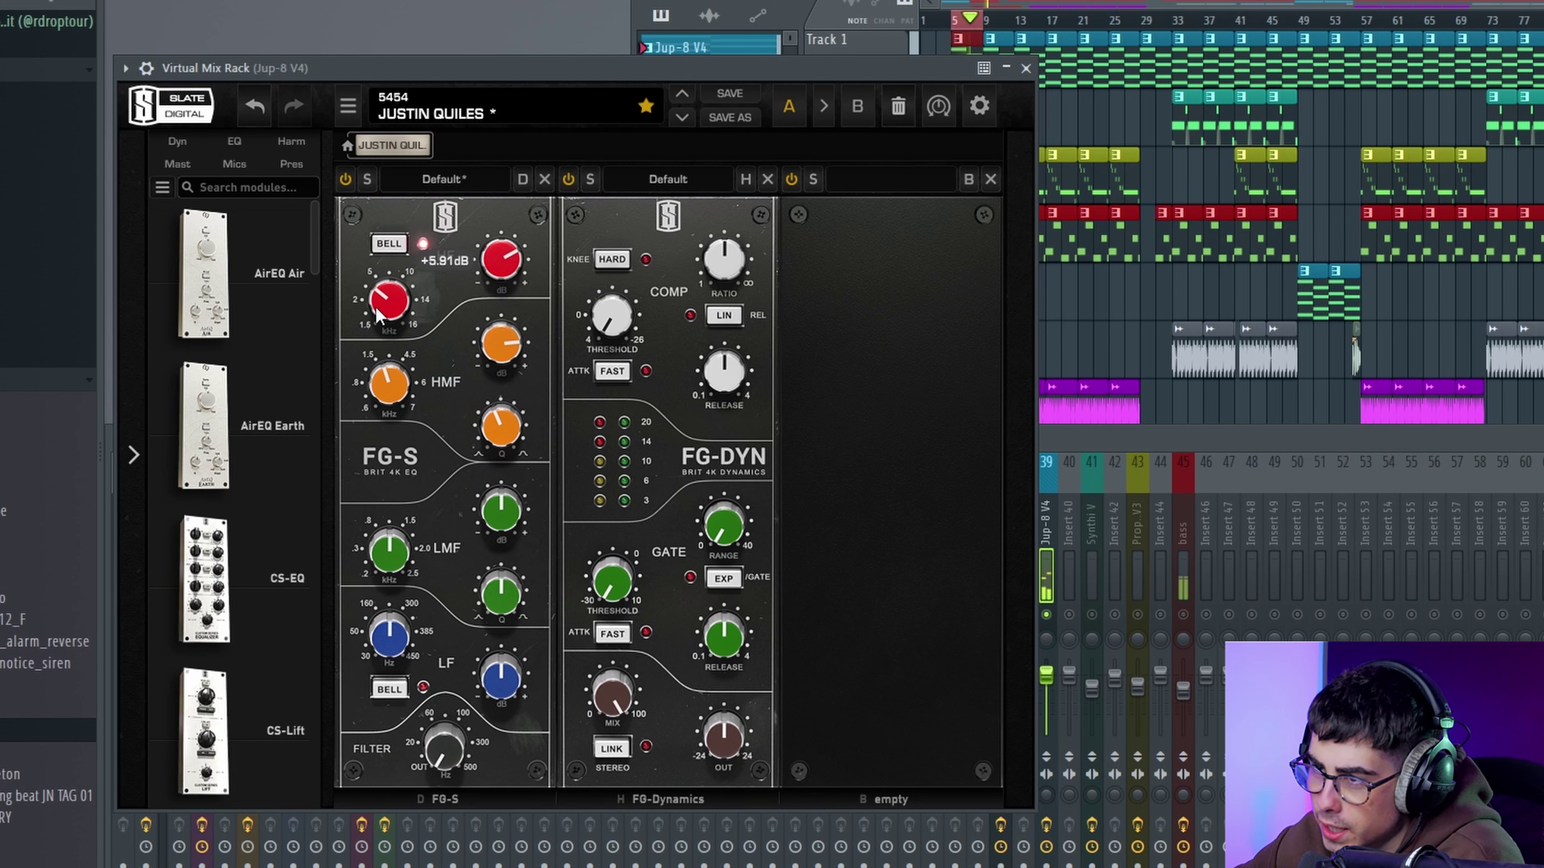
Step: Switch the FG-S HF band to bell, lower its frequency, and set its gain to -1.84 dB
{"action": "left_click_drag", "start_coordinate": [376, 316], "coordinate": [381, 309]}
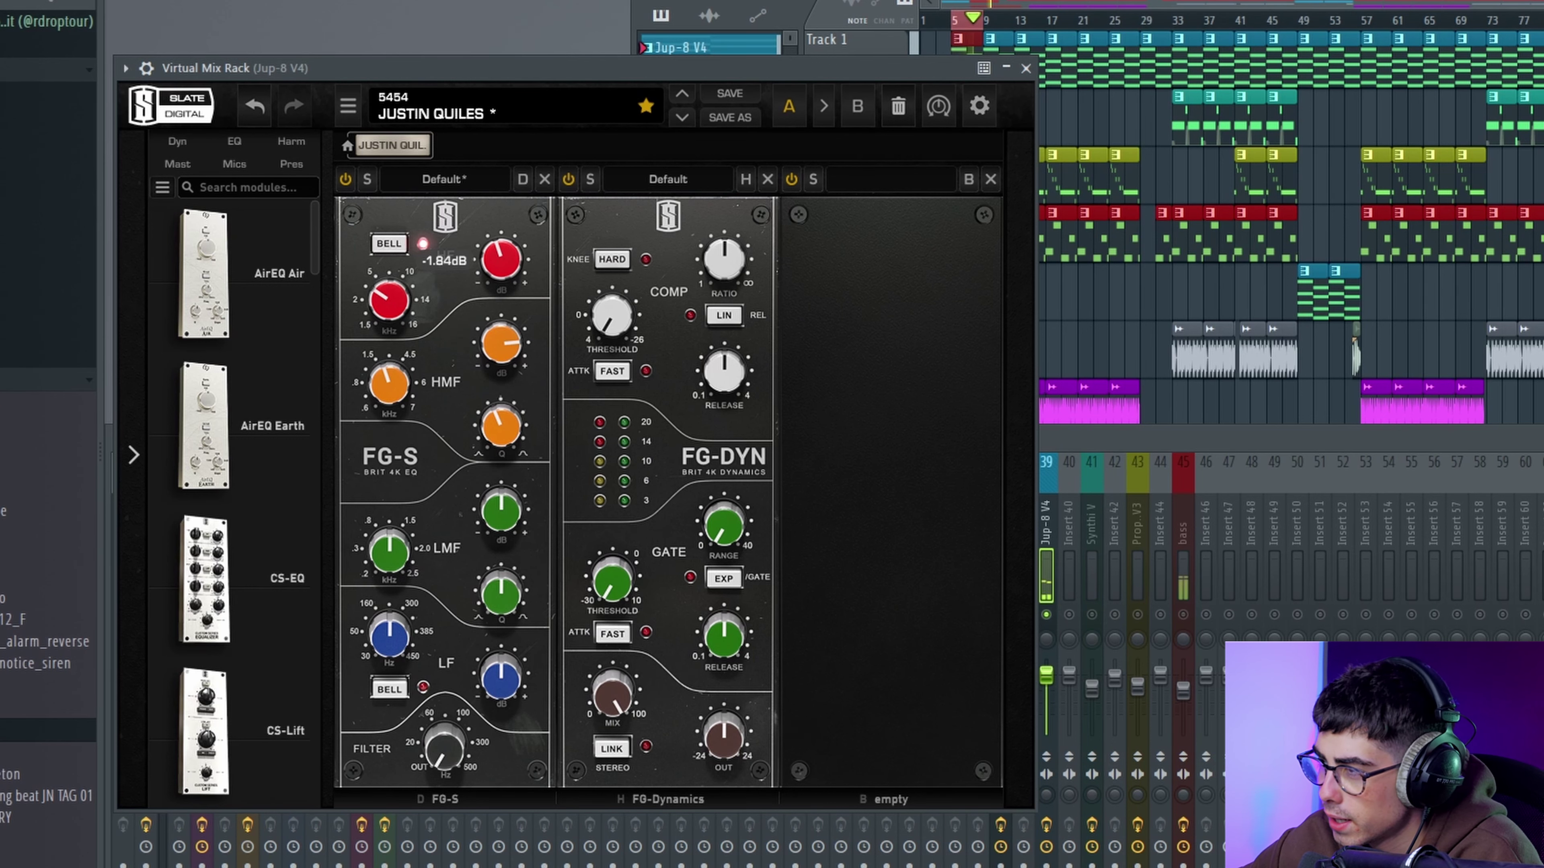
{"action": "key", "text": "F9"}
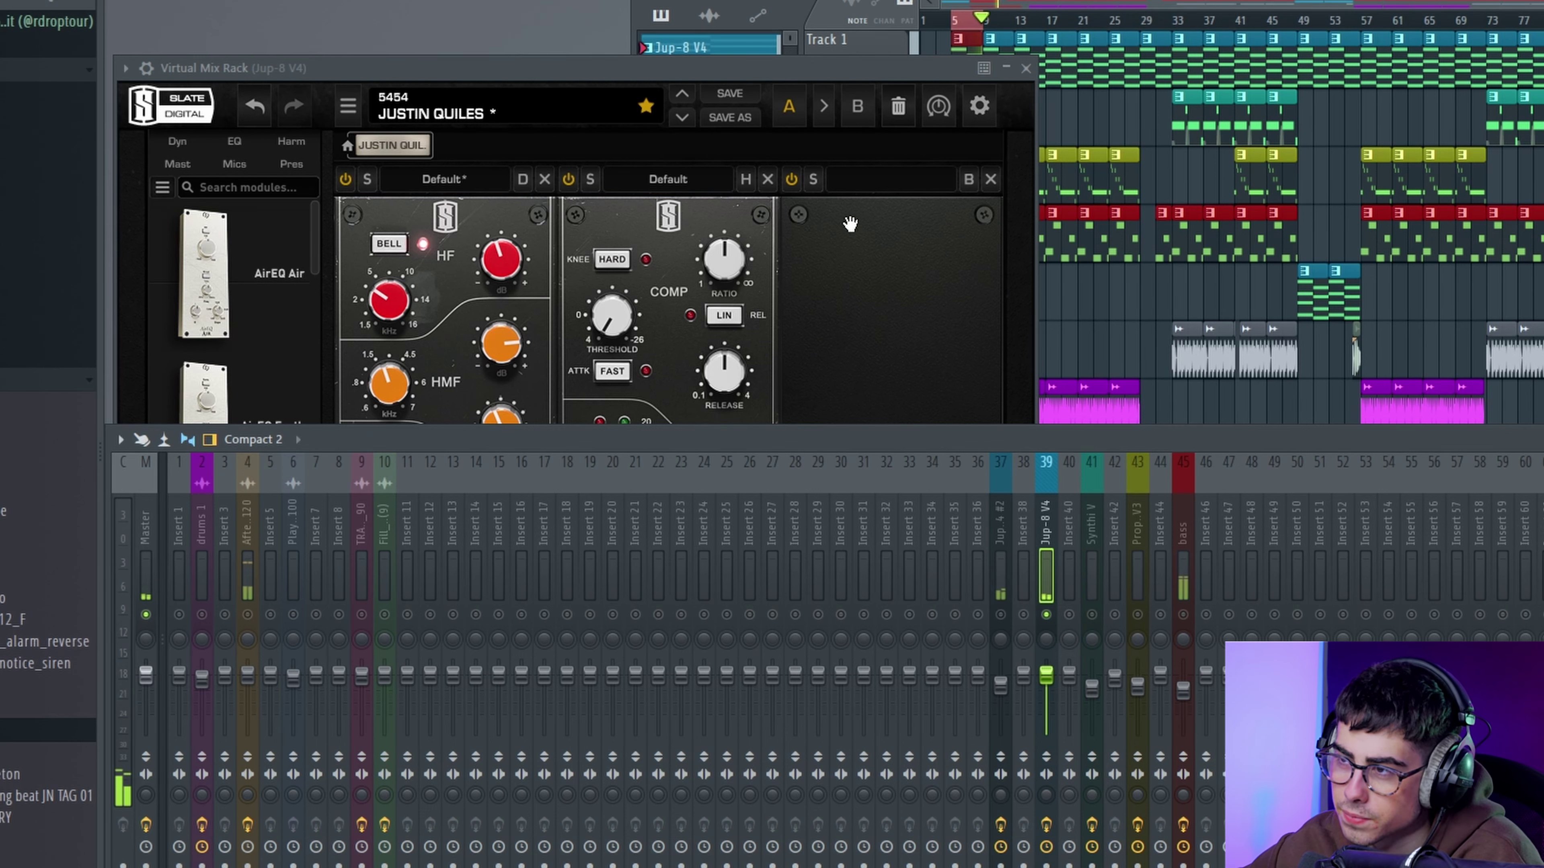
{"action": "left_click", "coordinate": [733, 68]}
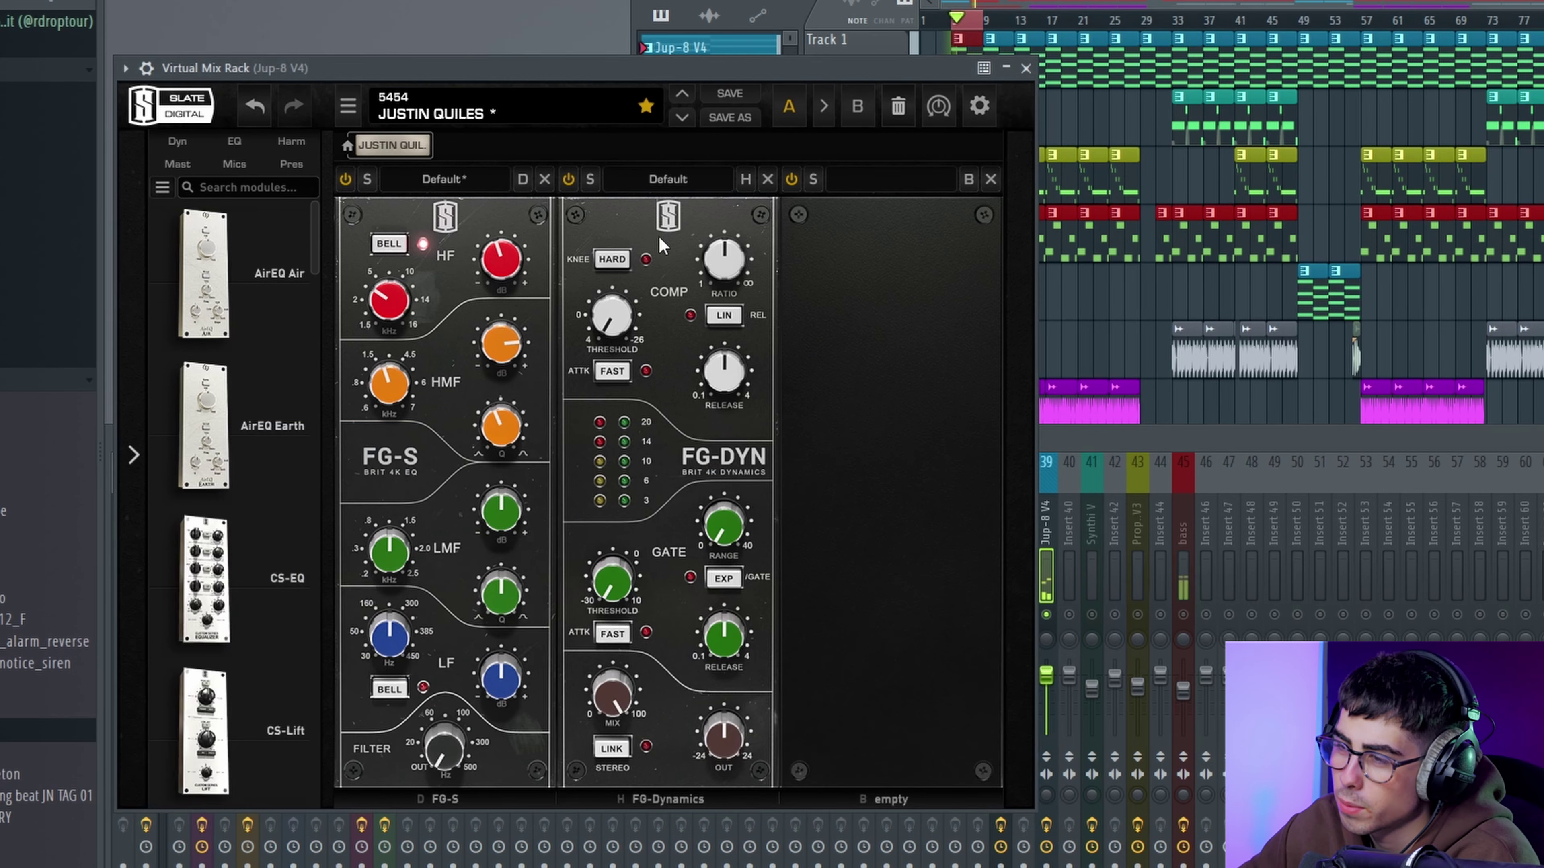
Step: Lower the FG-S LMF band's frequency, gain and Q, and set the LF band to bell at 450 Hz with +4.20 dB
{"action": "left_click_drag", "start_coordinate": [392, 559], "coordinate": [390, 581]}
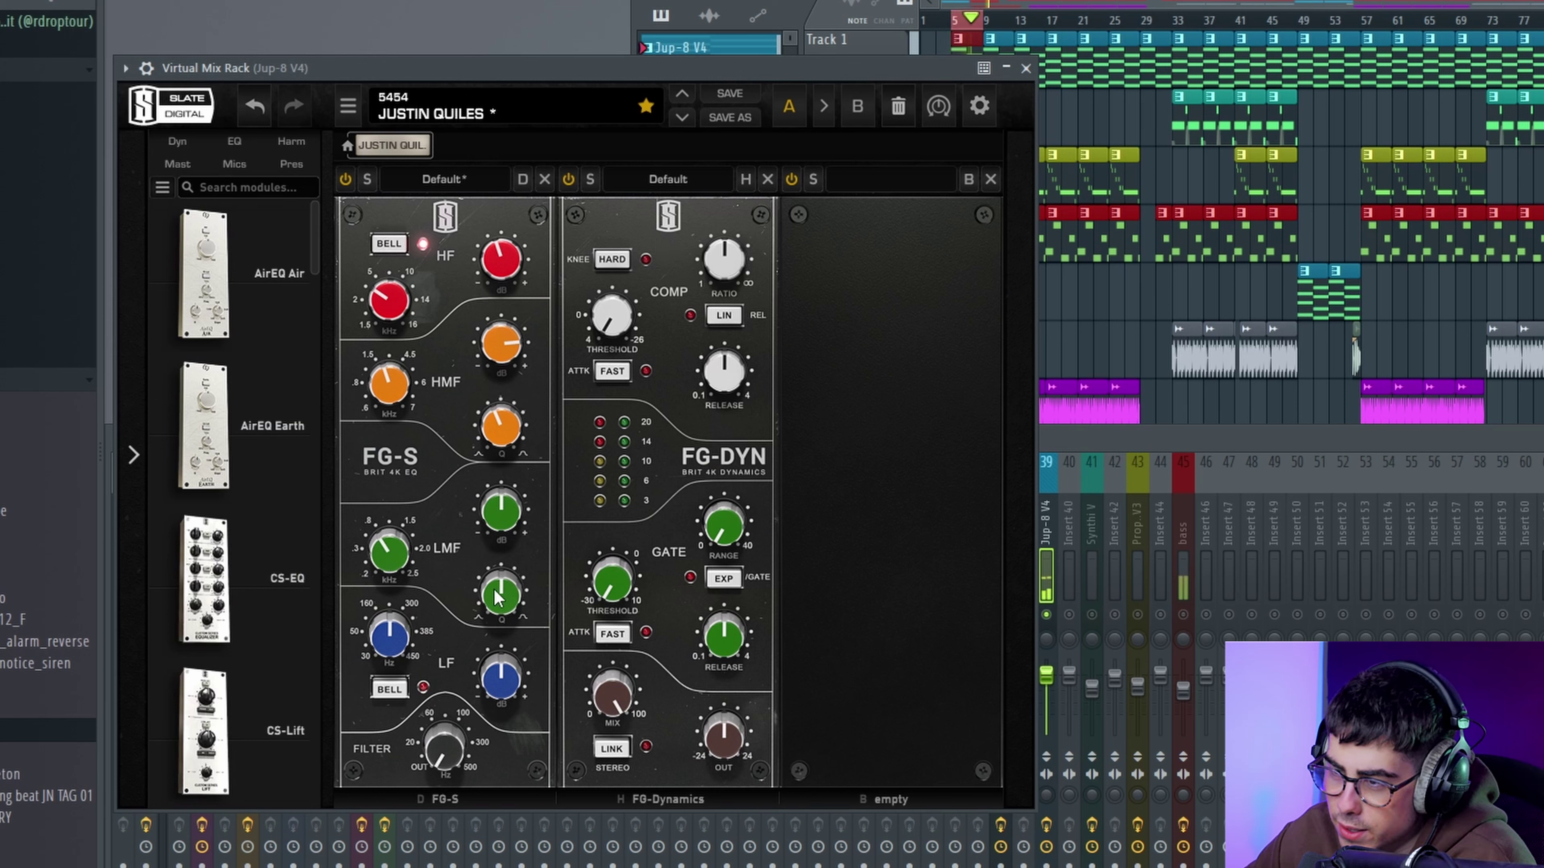
{"action": "scroll", "coordinate": [514, 521], "scroll_direction": "down", "scroll_amount": 5}
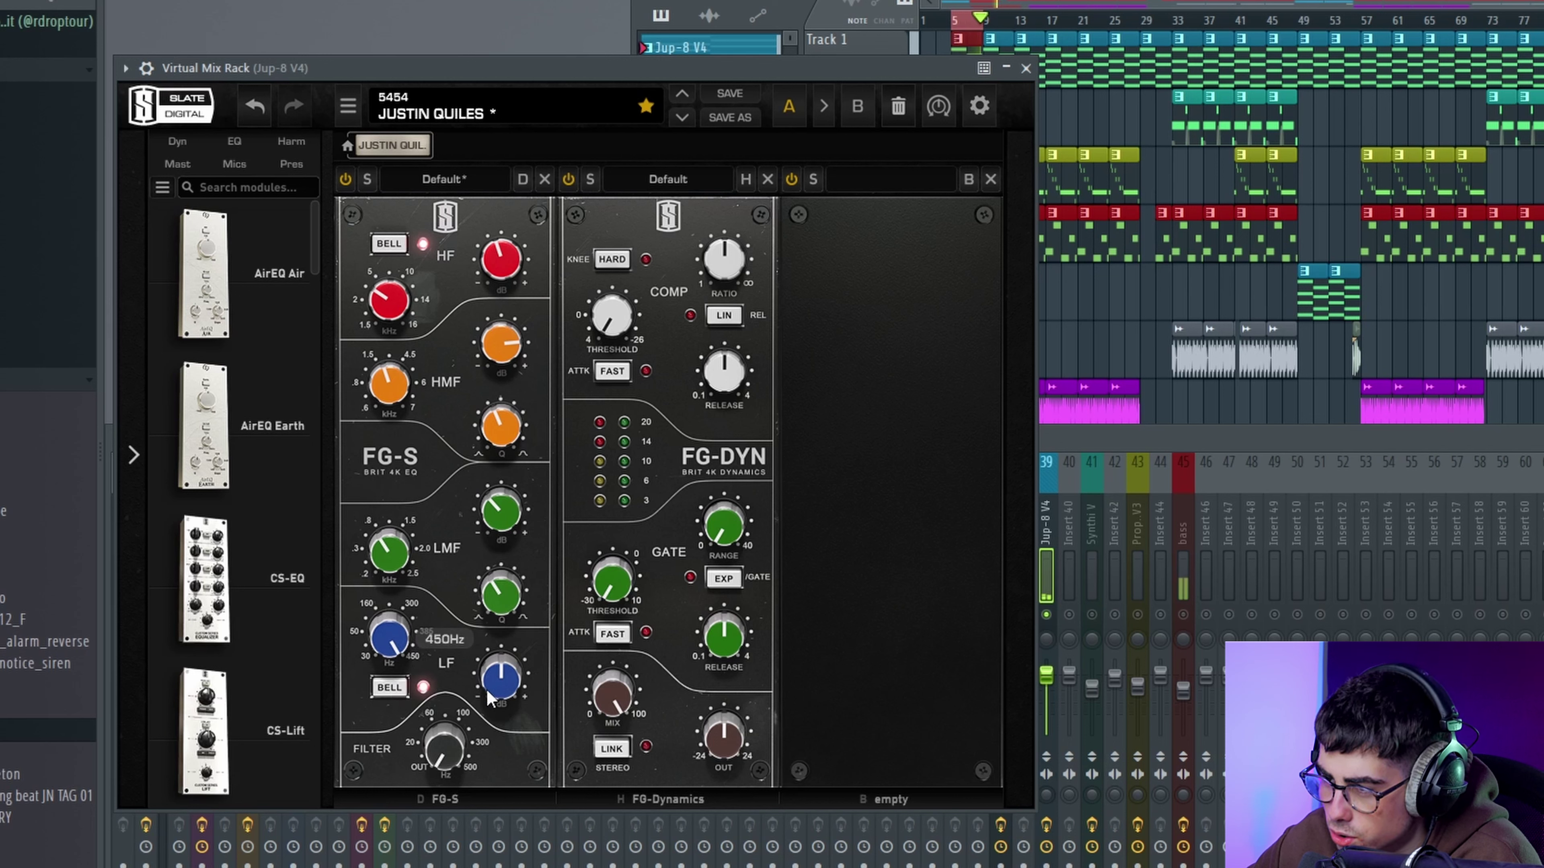
{"action": "scroll", "coordinate": [489, 698], "scroll_direction": "up", "scroll_amount": 9}
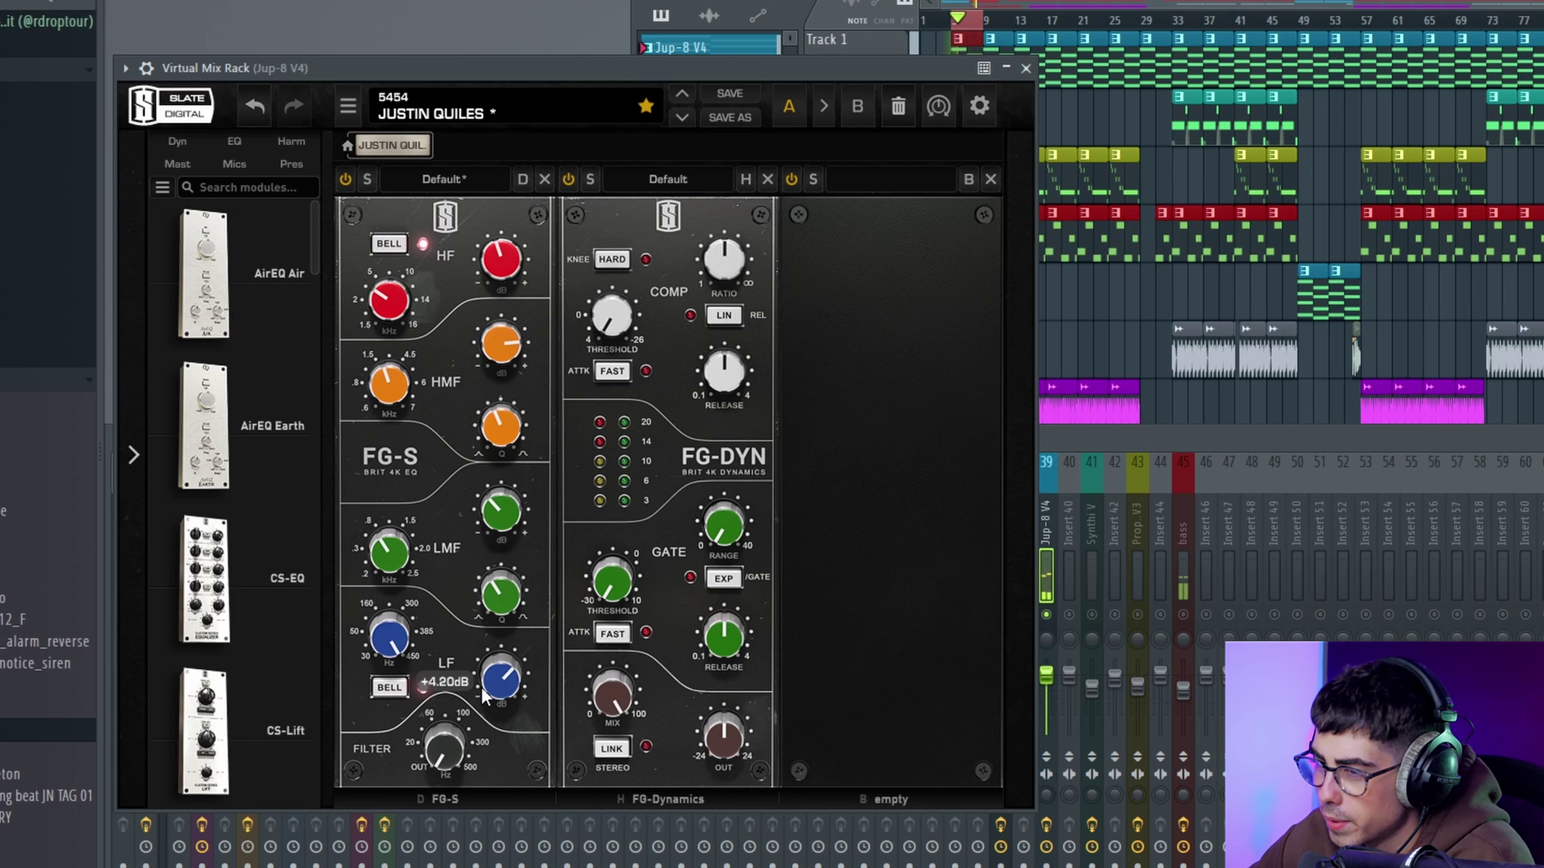
Step: Unmute the bass mixer track alongside both Jup-8 V4 synths and play the looped section
{"action": "key", "text": "F9"}
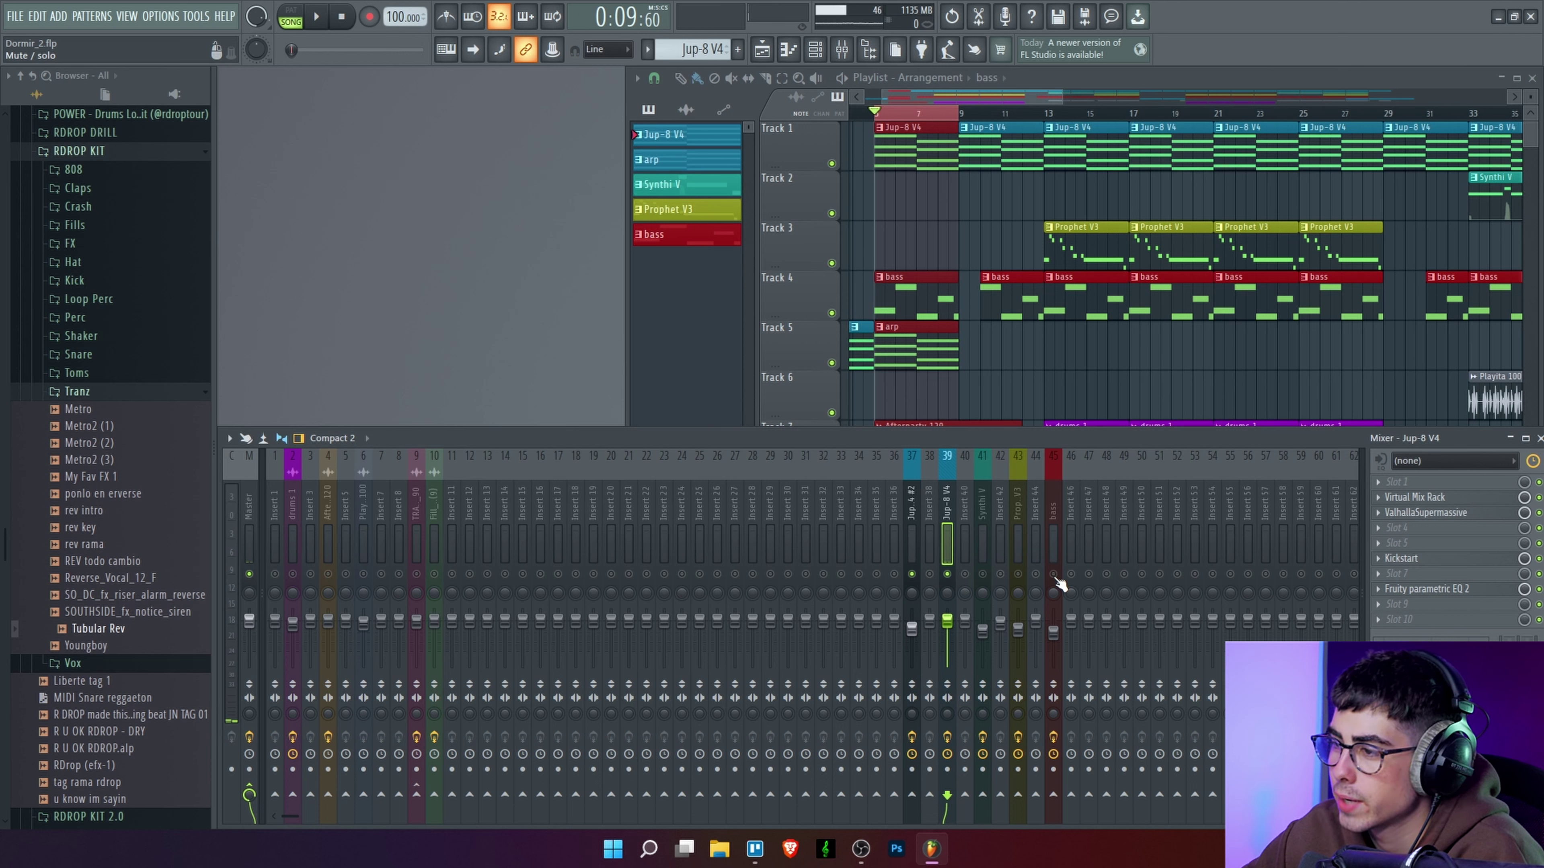
{"action": "key", "text": "space"}
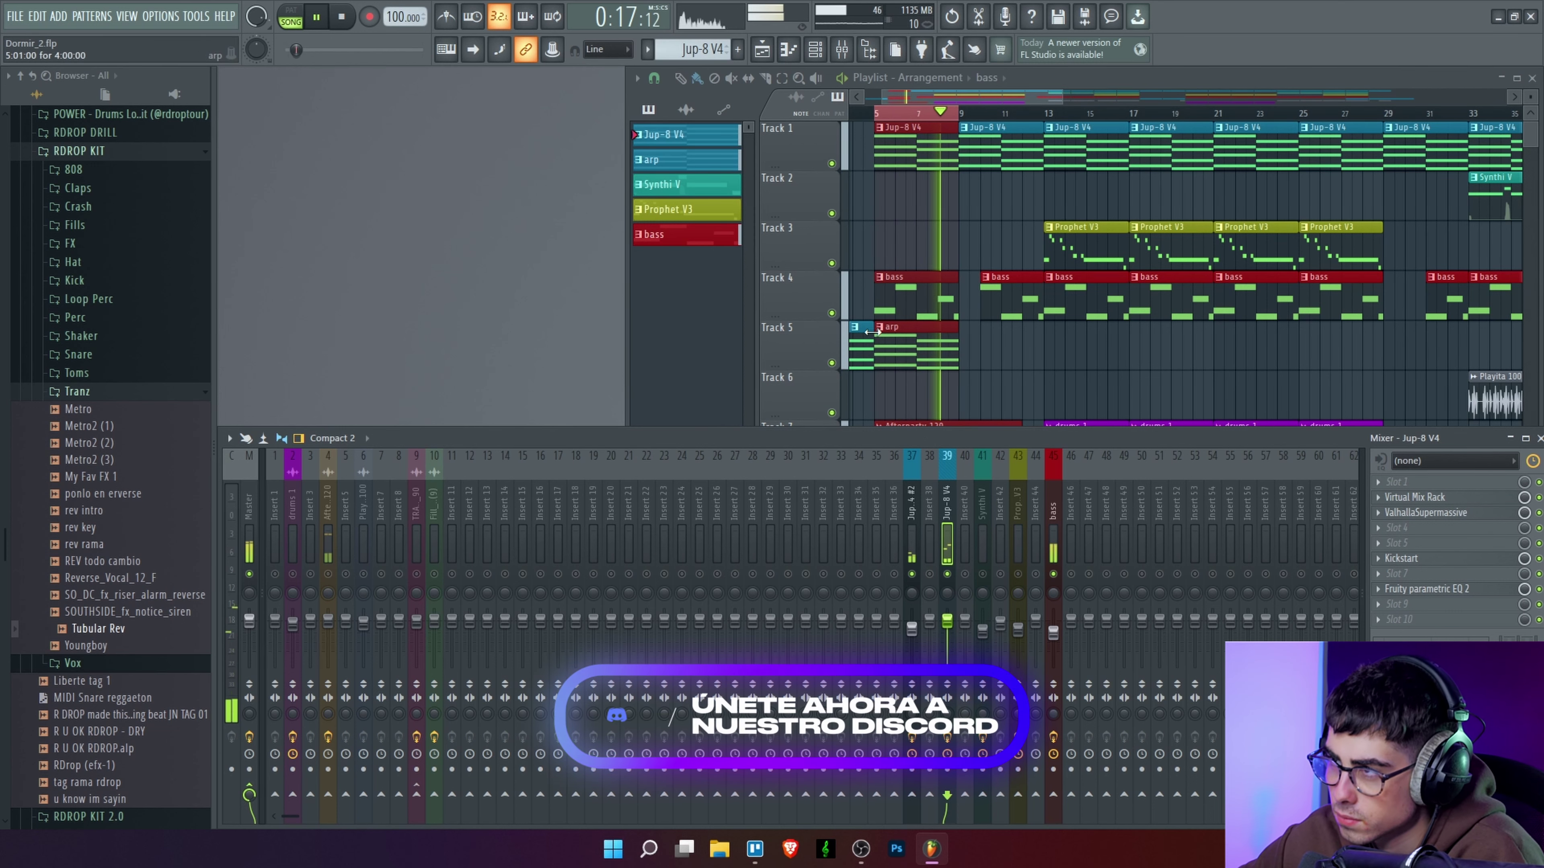
Step: Solo the Prophet V3 mixer track and loop the playlist section from bar 13 to bar 17 during playback
{"action": "left_click_drag", "start_coordinate": [961, 113], "coordinate": [1129, 113]}
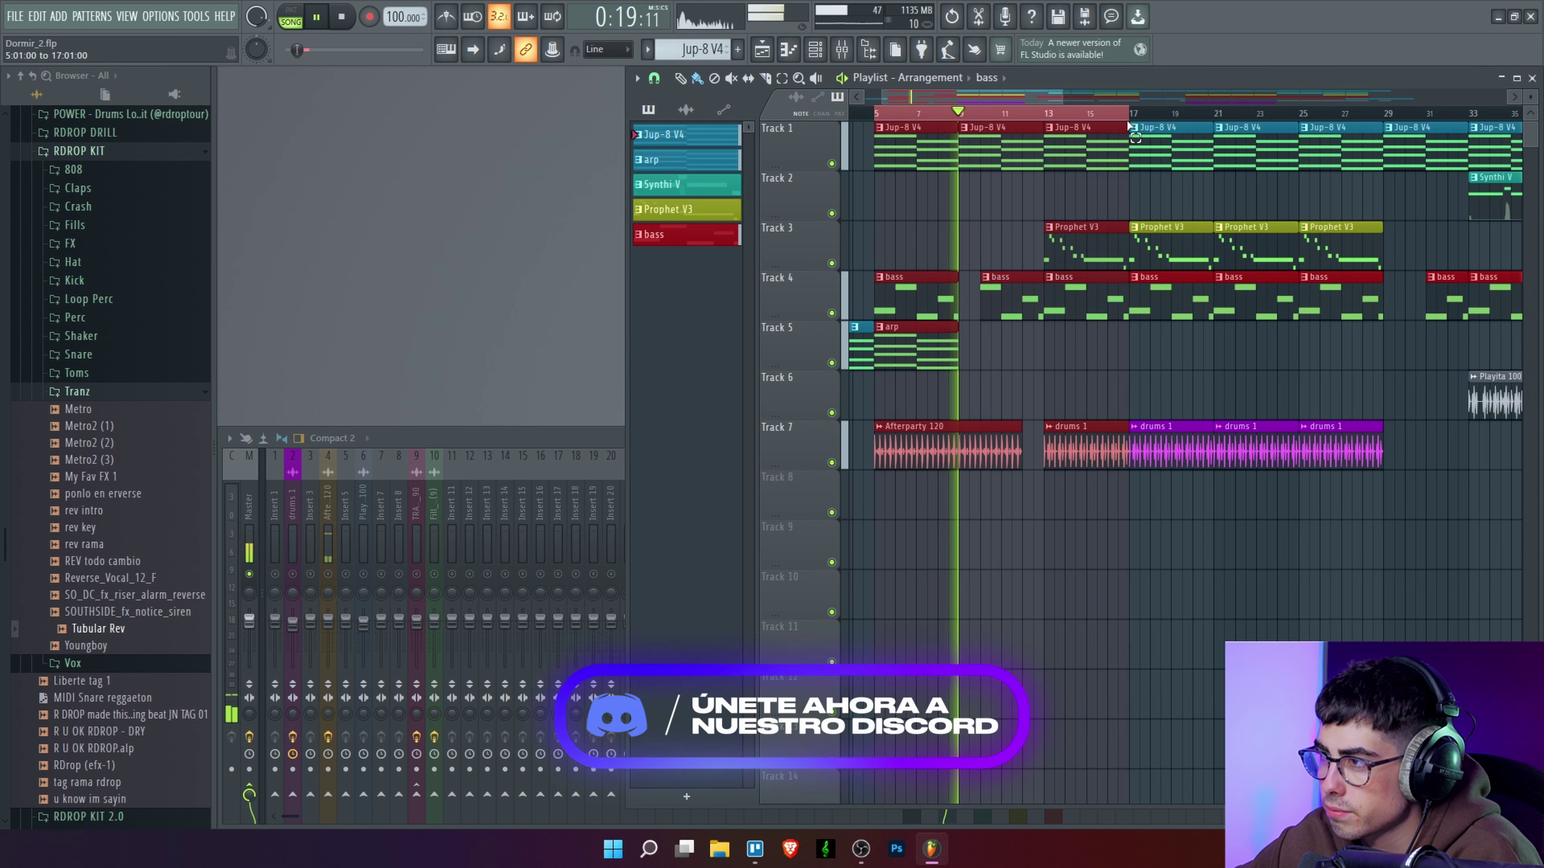
{"action": "left_click", "coordinate": [1052, 114]}
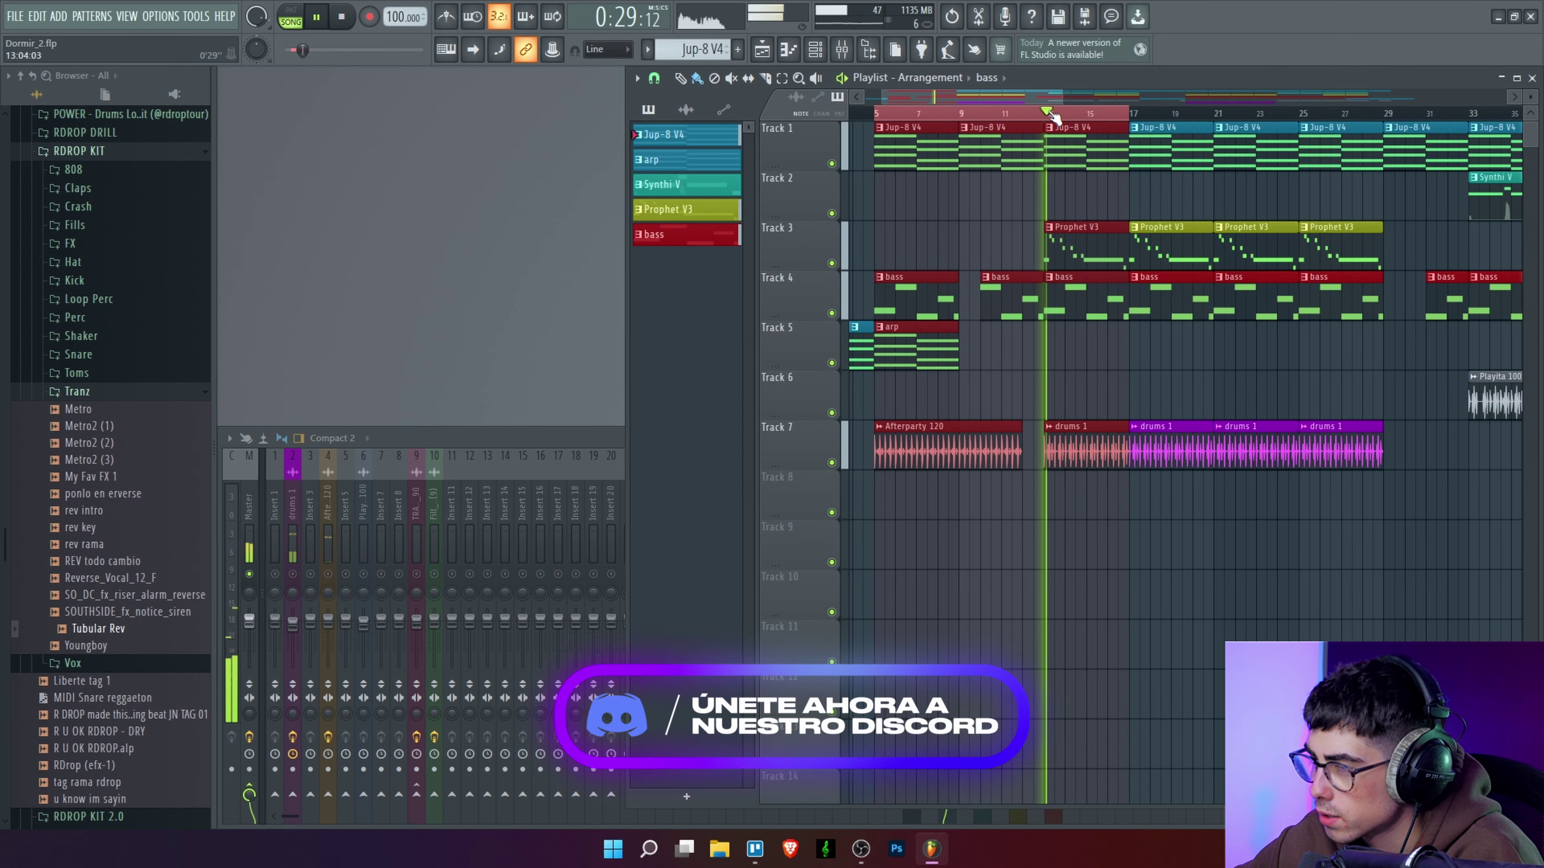
{"action": "key", "text": "space"}
{"action": "left_click", "coordinate": [532, 439]}
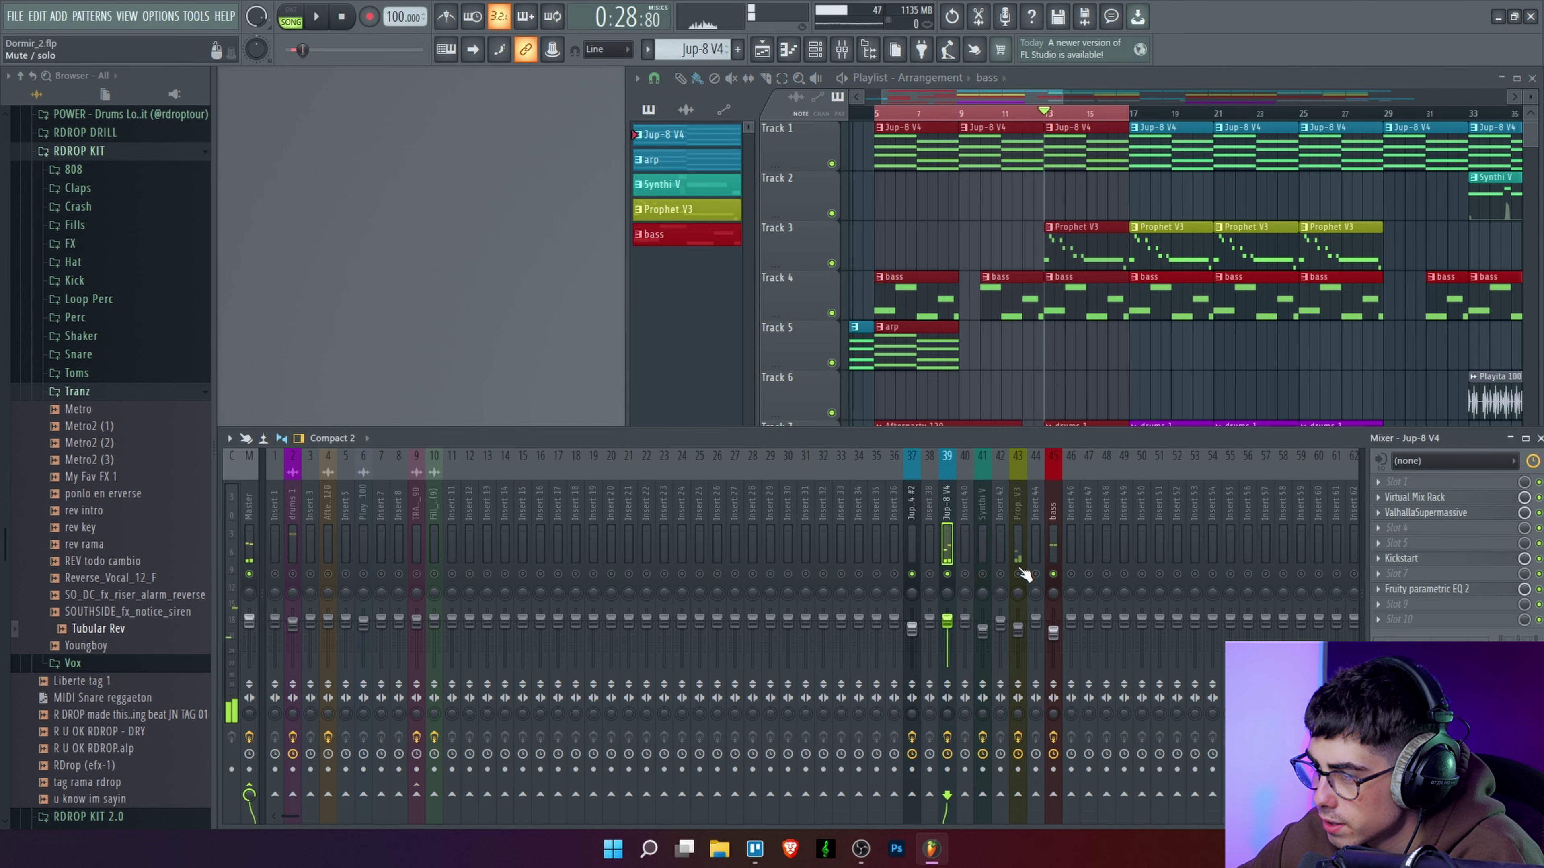
{"action": "key", "text": "space"}
{"action": "left_click", "coordinate": [1019, 582]}
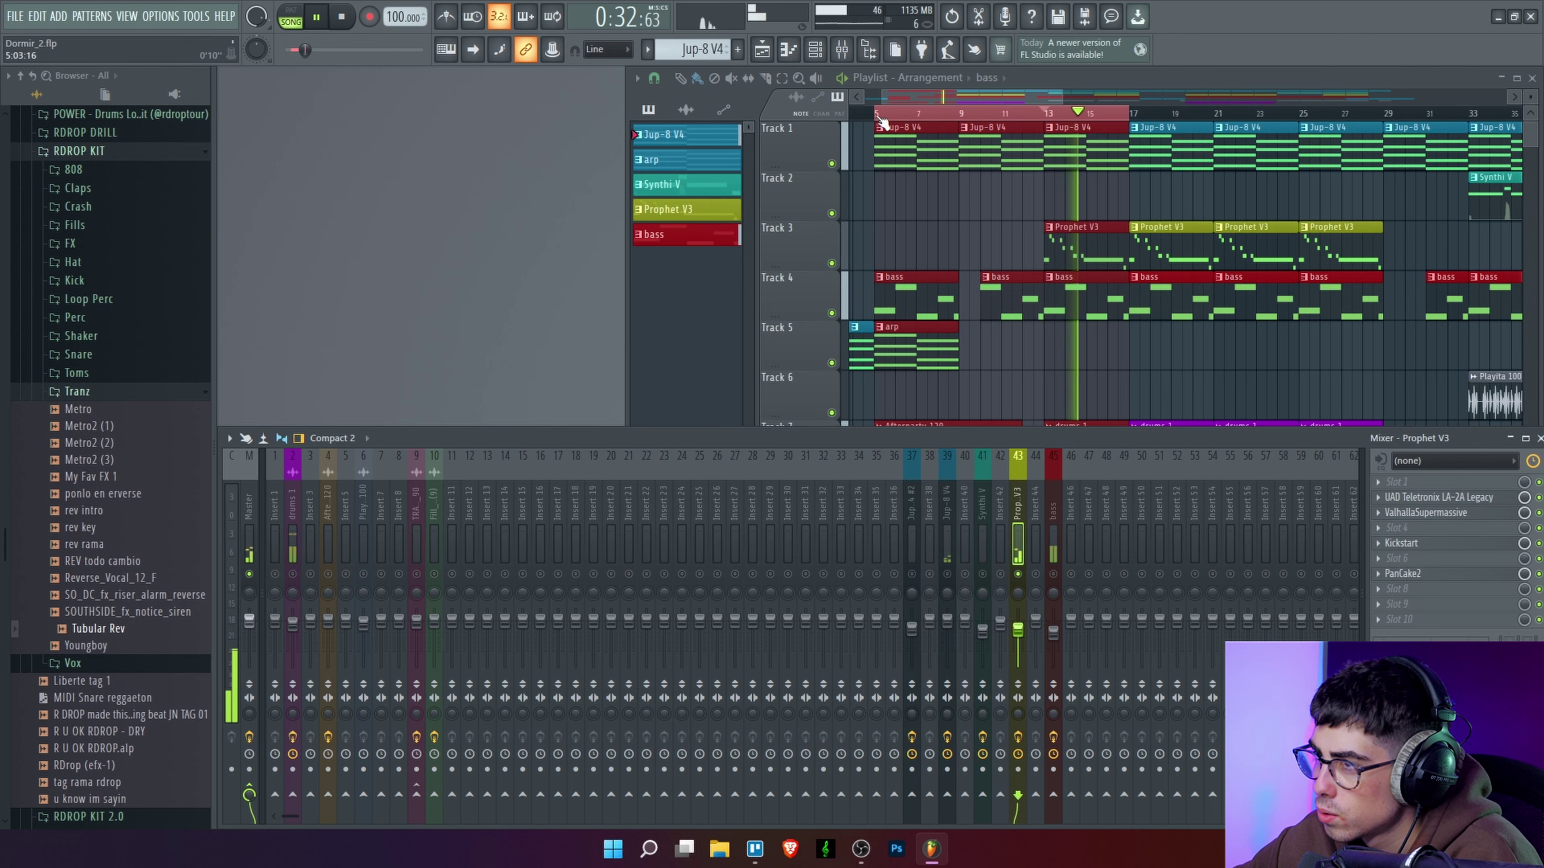
{"action": "left_click_drag", "start_coordinate": [878, 116], "coordinate": [1044, 153]}
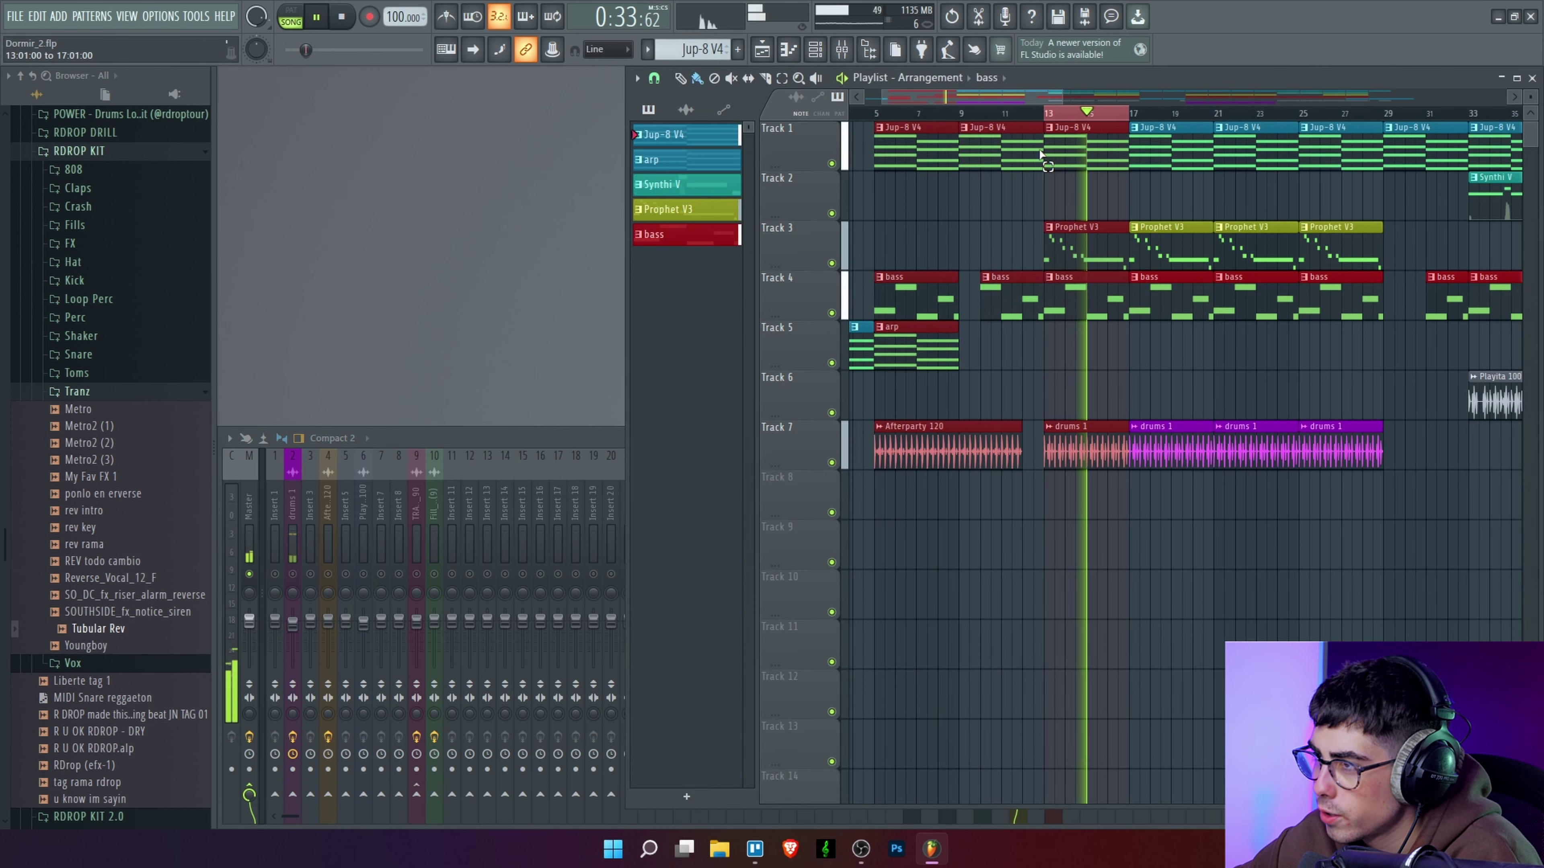
Step: Load Virtual Mix Rack into effect slot 4 of the Prophet V3 mixer track
{"action": "left_click", "coordinate": [604, 437]}
{"action": "left_click", "coordinate": [1432, 530]}
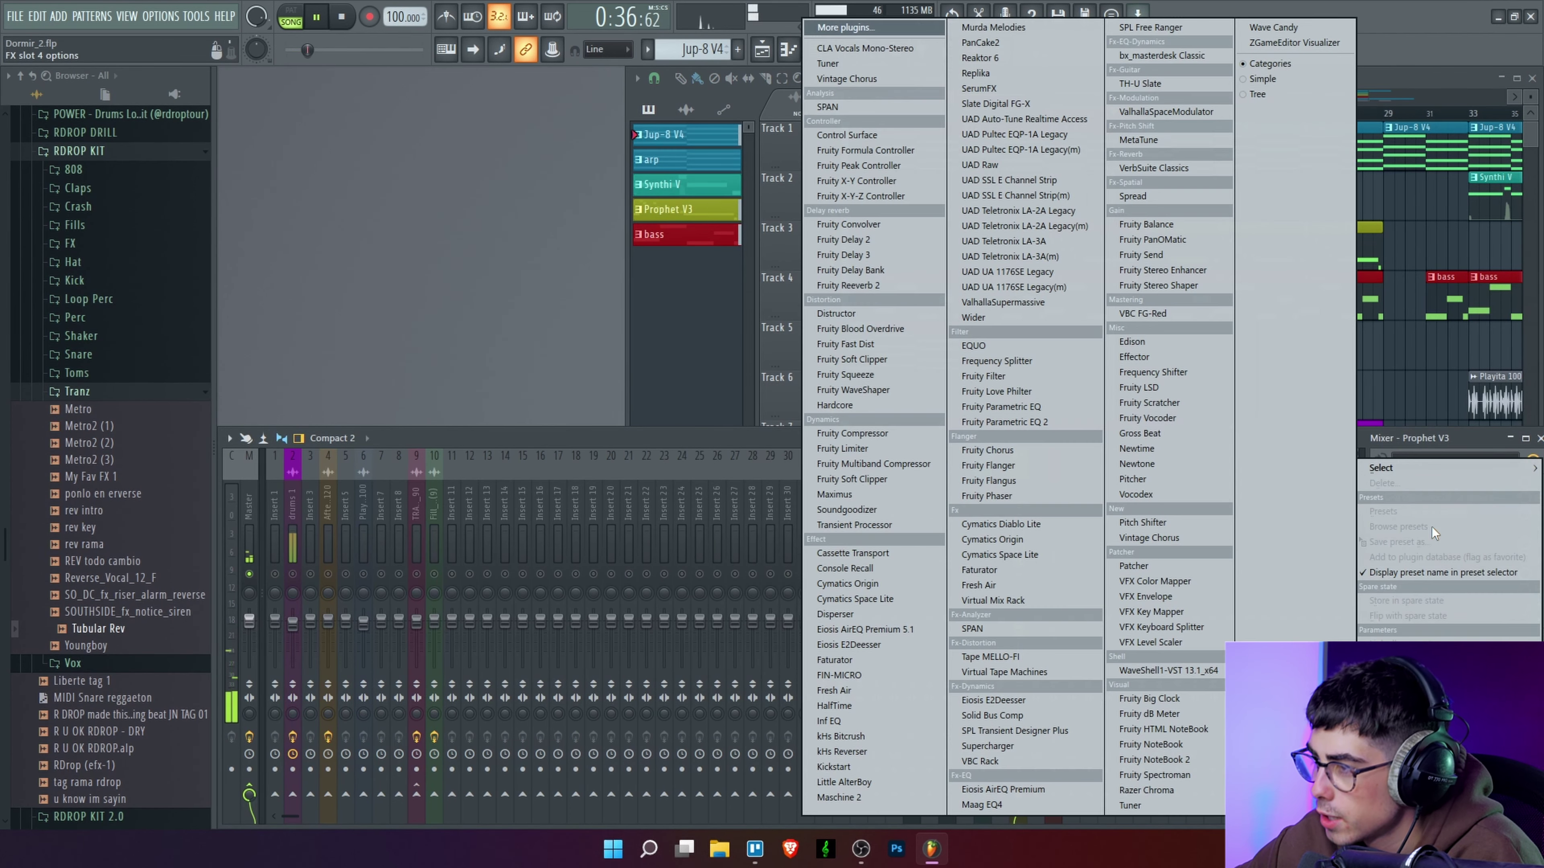
{"action": "left_click", "coordinate": [1018, 601]}
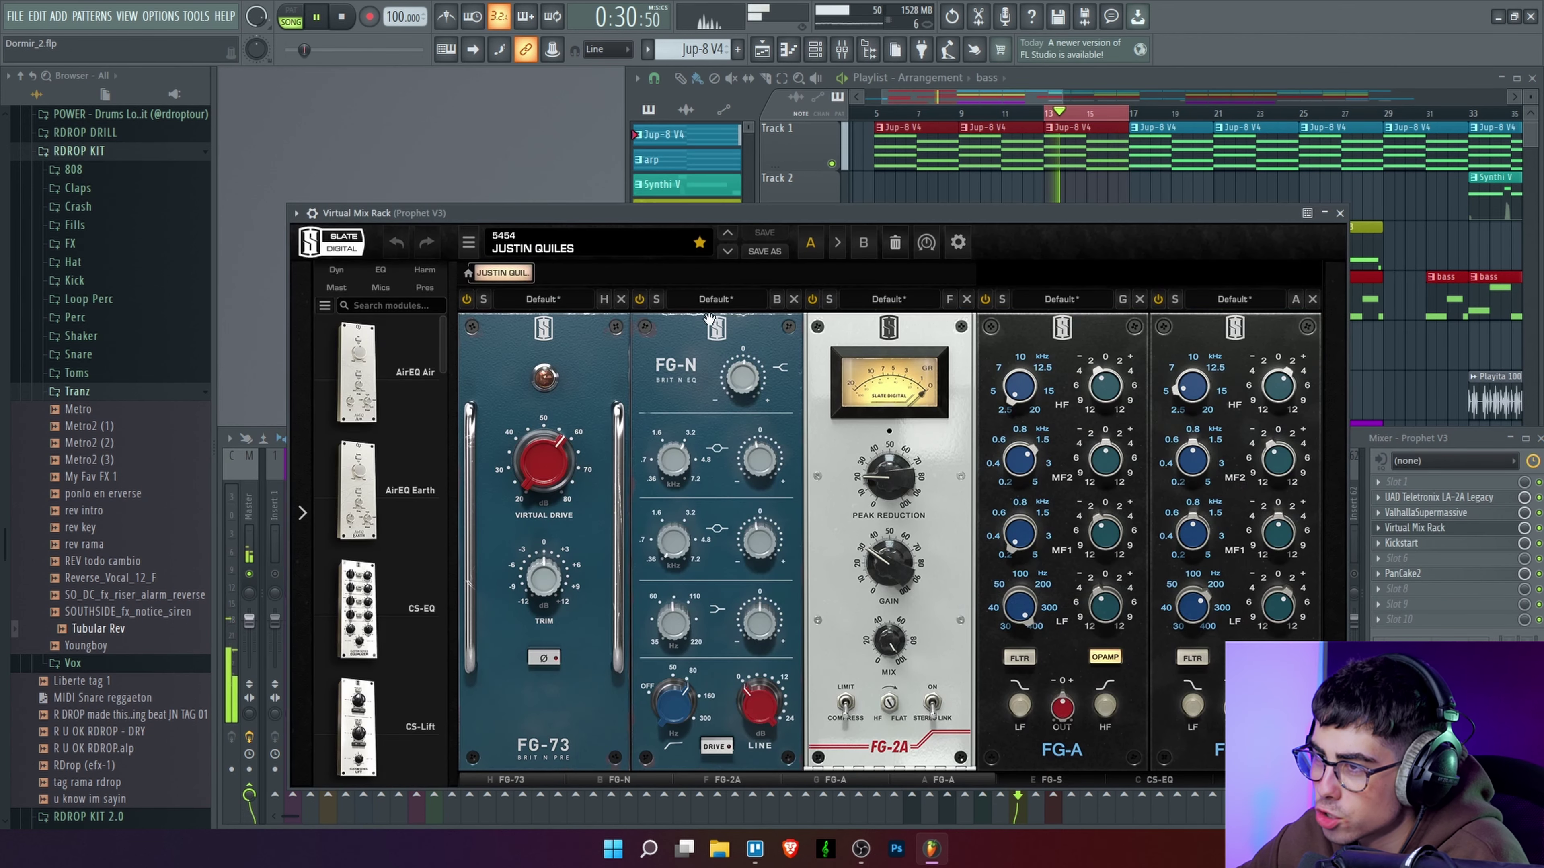
Step: Remove all the preset modules from the Prophet V3 Virtual Mix Rack, leaving its slots empty
{"action": "left_click", "coordinate": [623, 300]}
{"action": "left_click", "coordinate": [624, 301]}
{"action": "left_click", "coordinate": [624, 302]}
{"action": "left_click", "coordinate": [624, 301]}
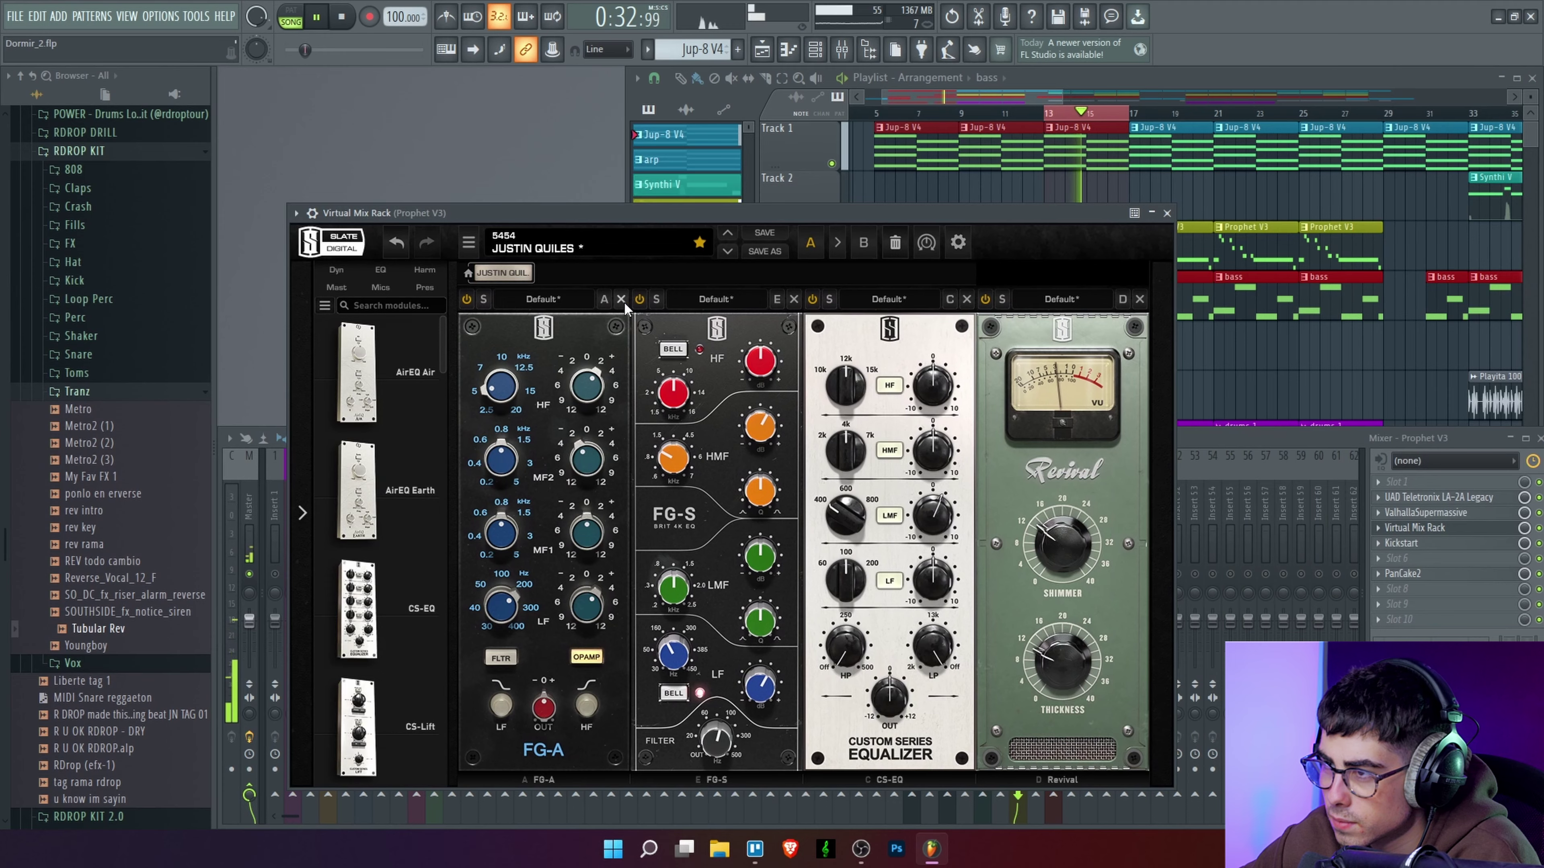
{"action": "left_click", "coordinate": [624, 301]}
{"action": "left_click", "coordinate": [623, 301]}
{"action": "left_click", "coordinate": [624, 302]}
{"action": "left_click", "coordinate": [621, 300]}
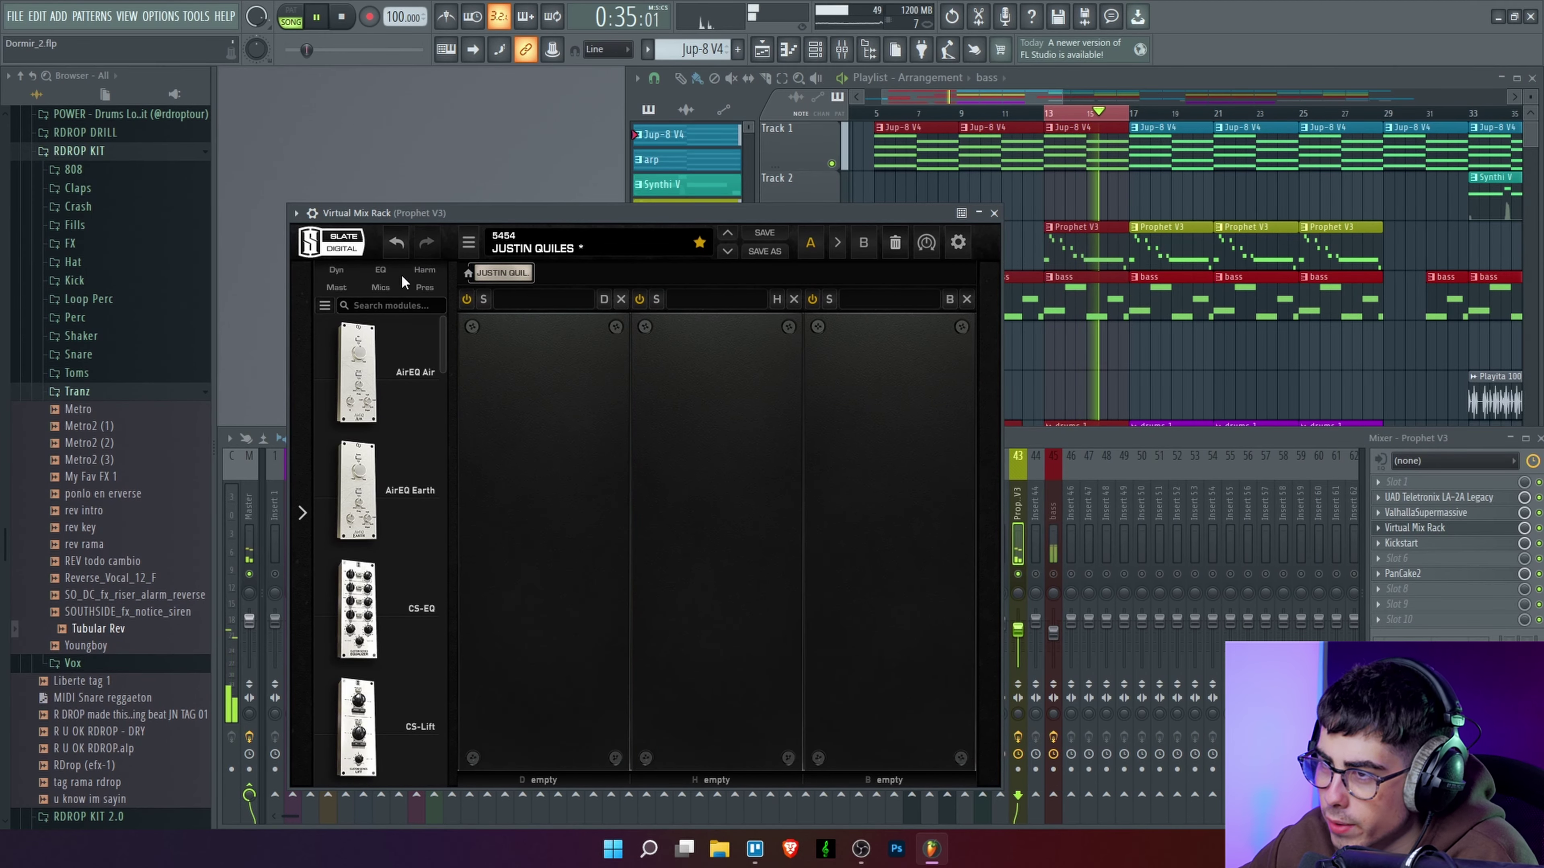
Step: Add an FG-S EQ module to the first rack slot and compare the sound with the module bypassed
{"action": "left_click", "coordinate": [380, 269]}
{"action": "scroll", "coordinate": [416, 557], "scroll_direction": "down", "scroll_amount": 5}
{"action": "left_click_drag", "start_coordinate": [359, 727], "coordinate": [564, 527]}
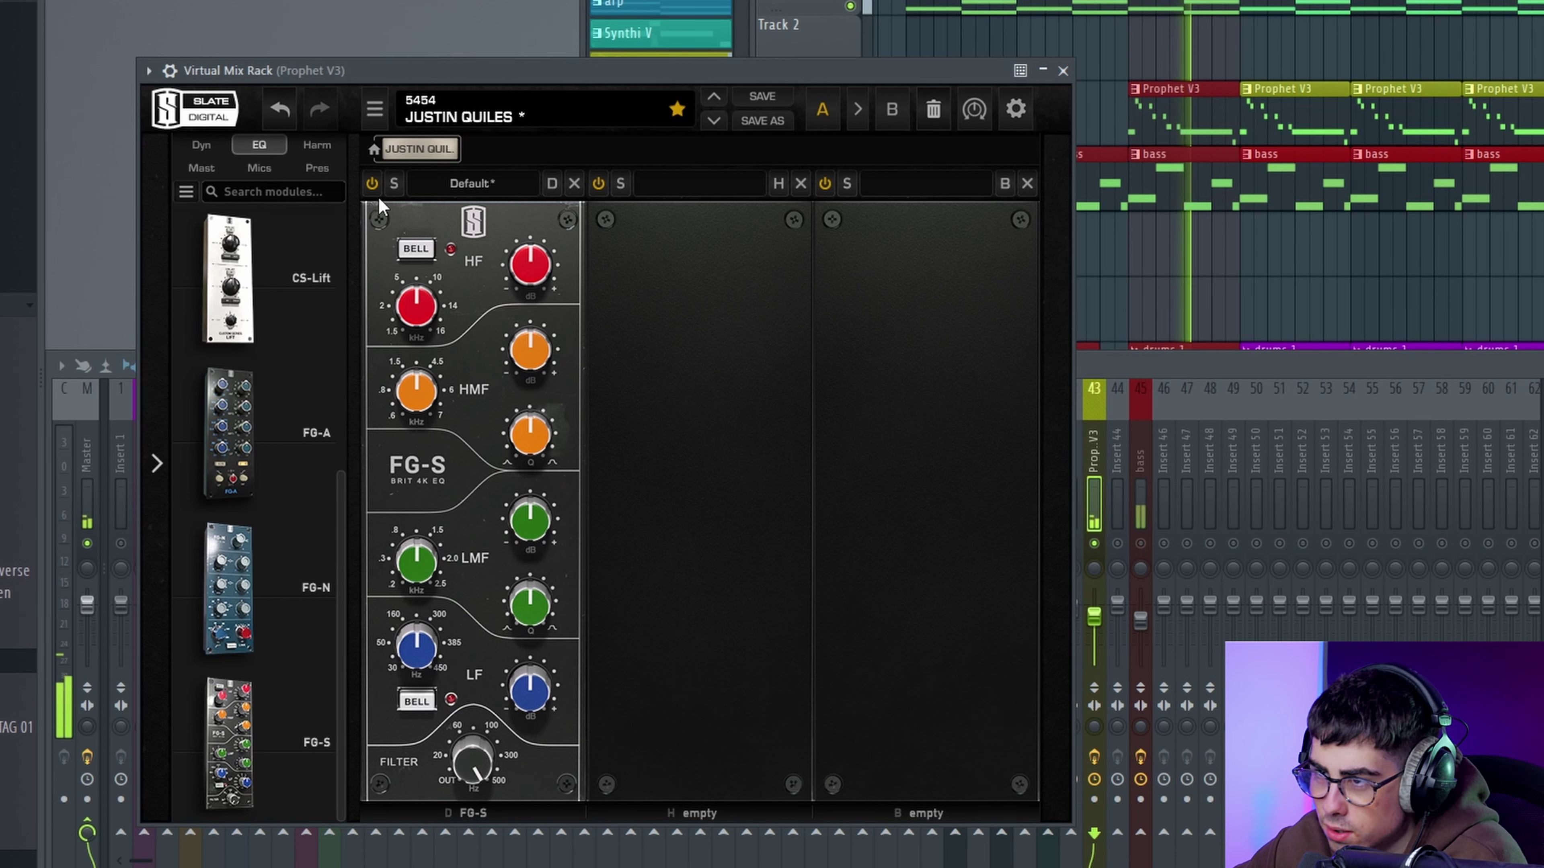
{"action": "left_click", "coordinate": [372, 184]}
{"action": "left_click", "coordinate": [372, 184]}
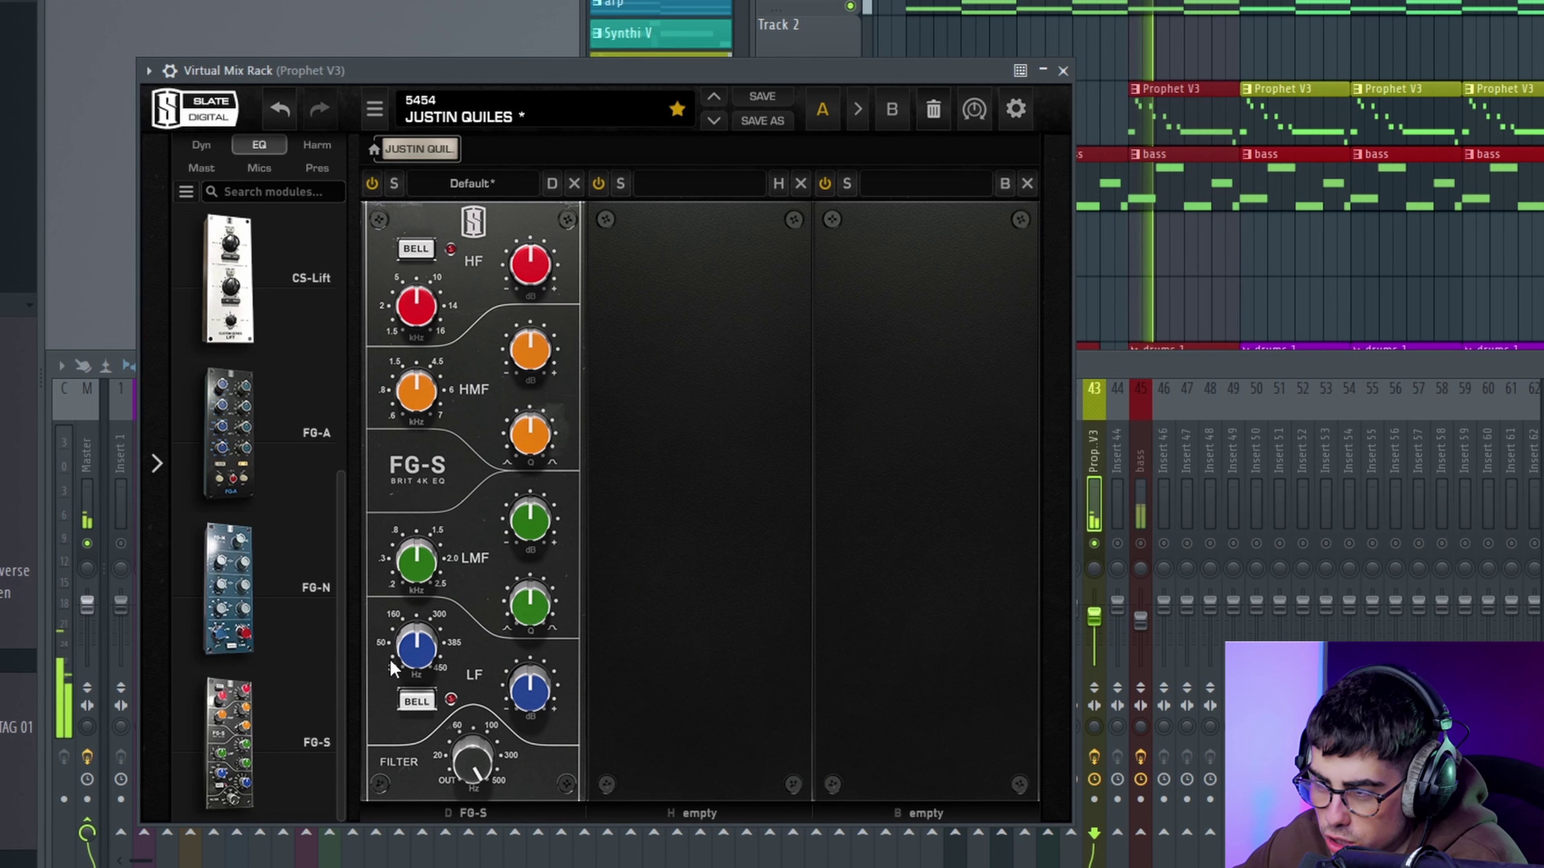
Step: Set the FG-S LMF band to about 2.5 kHz, +7.65 dB gain and a Q of 1.71, and compare it bypassed
{"action": "left_click_drag", "start_coordinate": [425, 572], "coordinate": [426, 539]}
{"action": "left_click_drag", "start_coordinate": [524, 532], "coordinate": [514, 526]}
{"action": "left_click_drag", "start_coordinate": [533, 602], "coordinate": [526, 595]}
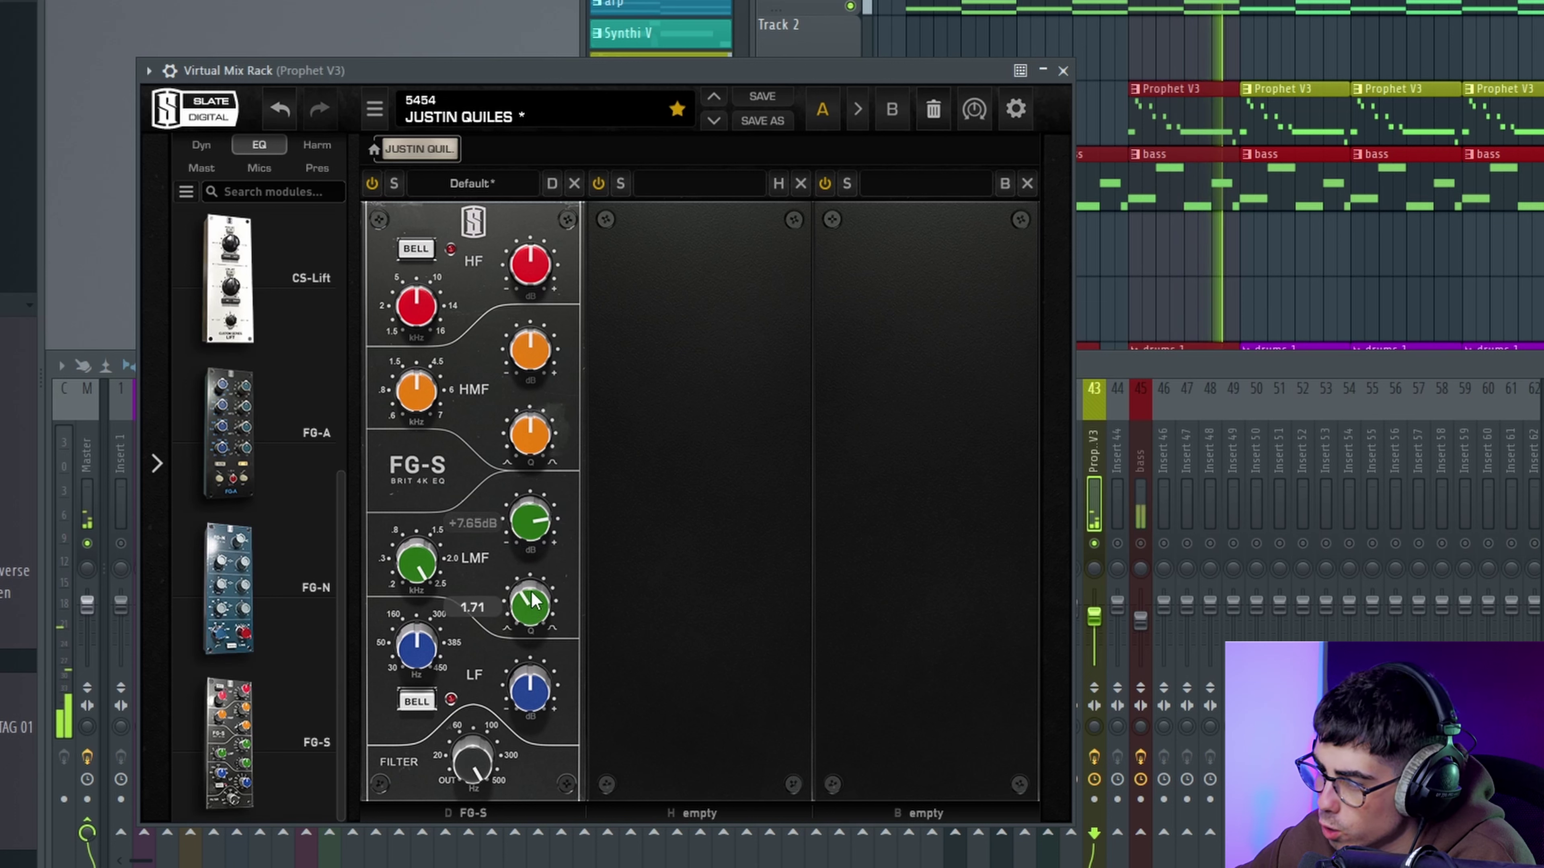
{"action": "mouse_move", "coordinate": [536, 524]}
{"action": "left_mouse_down"}
{"action": "mouse_move", "coordinate": [528, 540]}
{"action": "mouse_move", "coordinate": [518, 523]}
{"action": "left_mouse_up"}
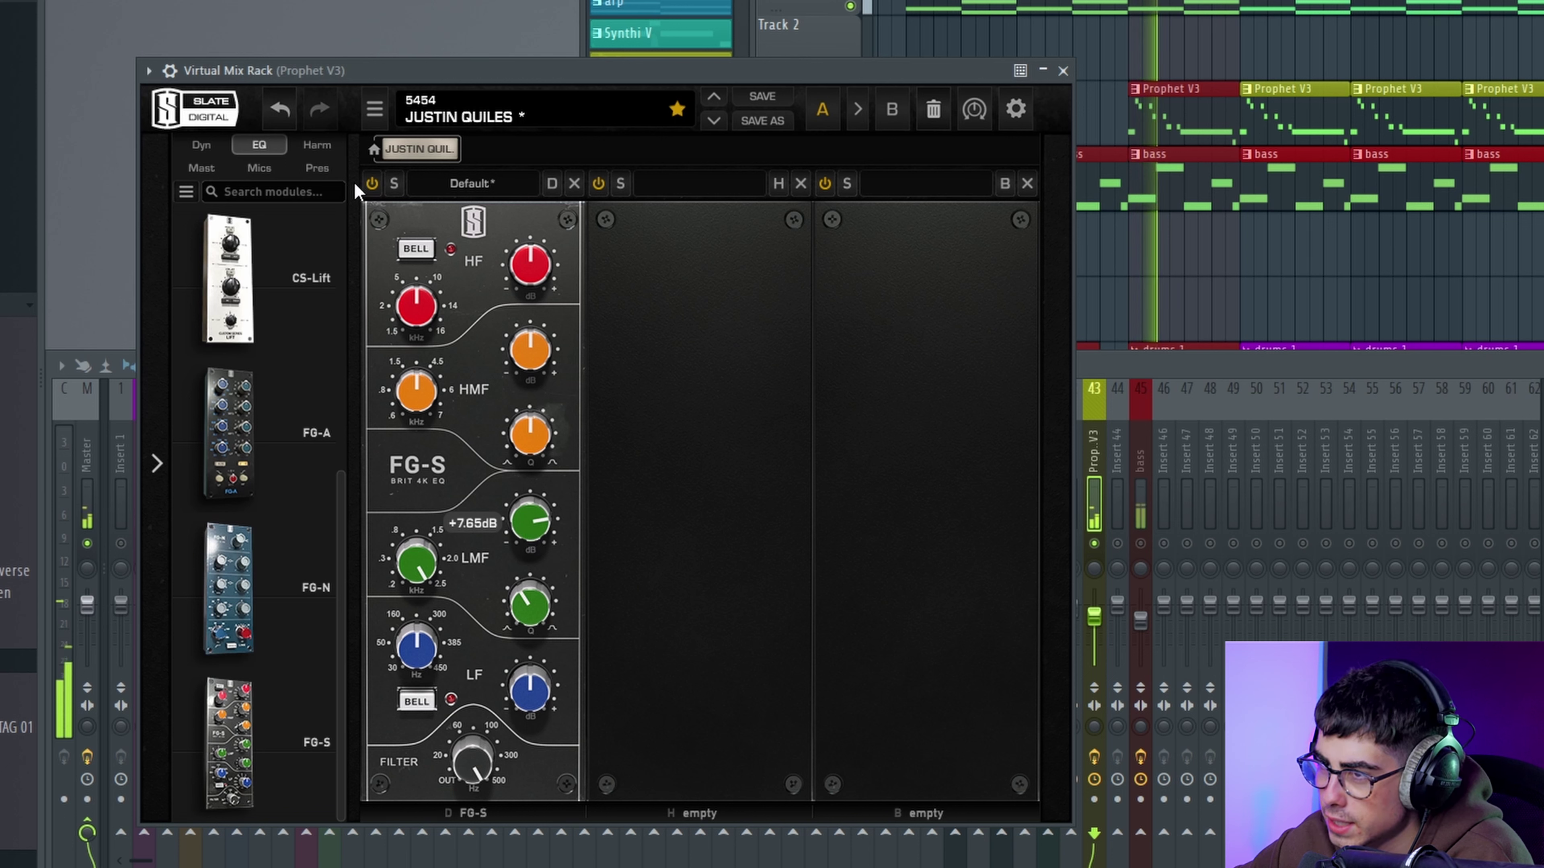
{"action": "left_click", "coordinate": [371, 183]}
{"action": "left_click", "coordinate": [371, 183]}
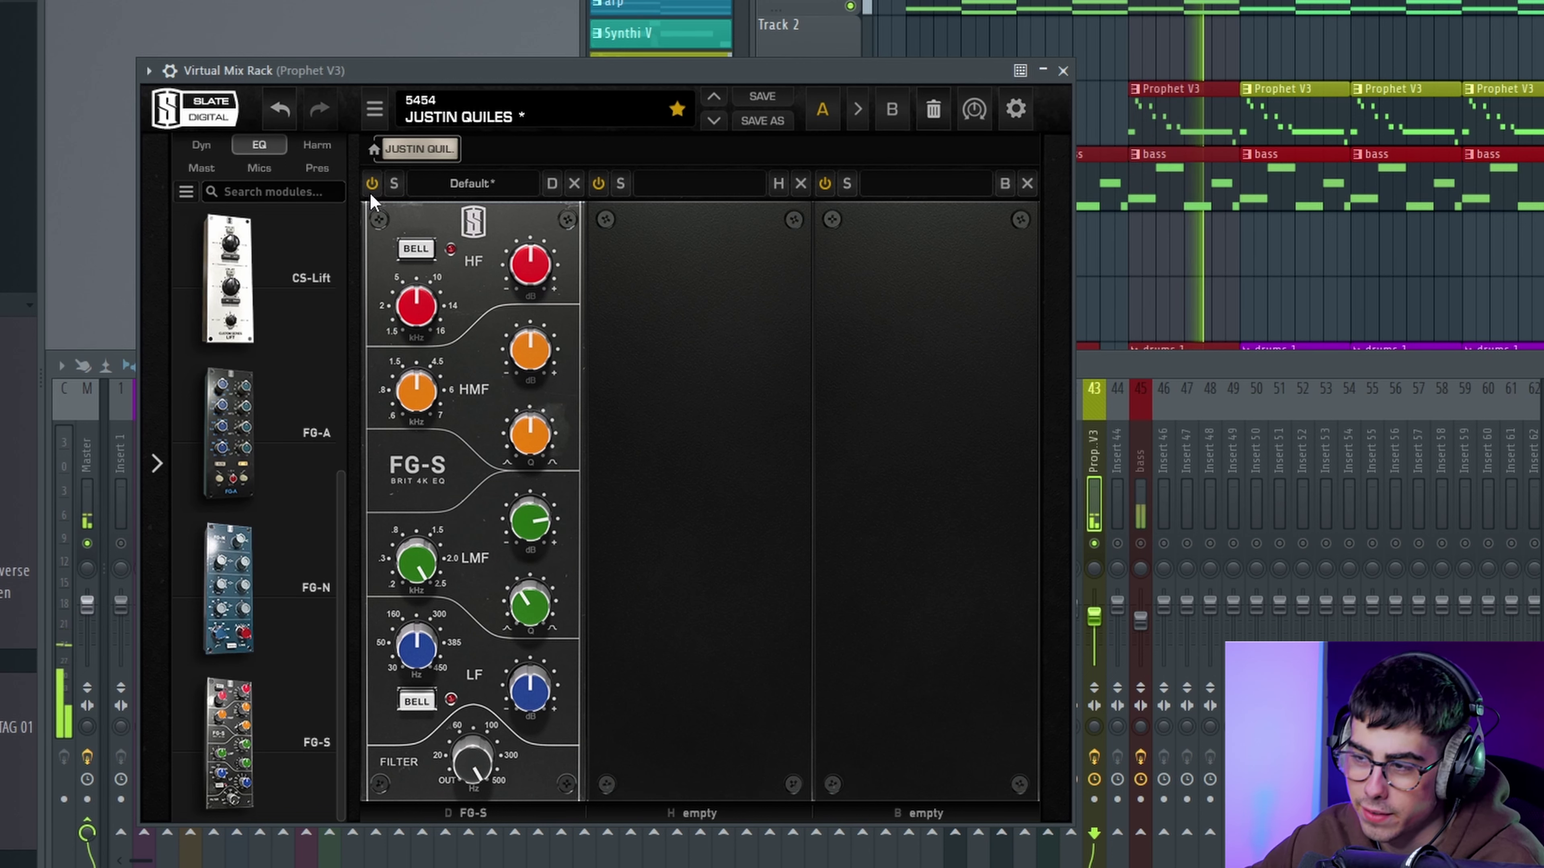
Step: Raise the FG-S HMF band's frequency to about 6 kHz, boost its gain strongly, and increase its Q slightly
{"action": "scroll", "coordinate": [425, 413], "scroll_direction": "up", "scroll_amount": 3}
{"action": "scroll", "coordinate": [424, 414], "scroll_direction": "up", "scroll_amount": 7}
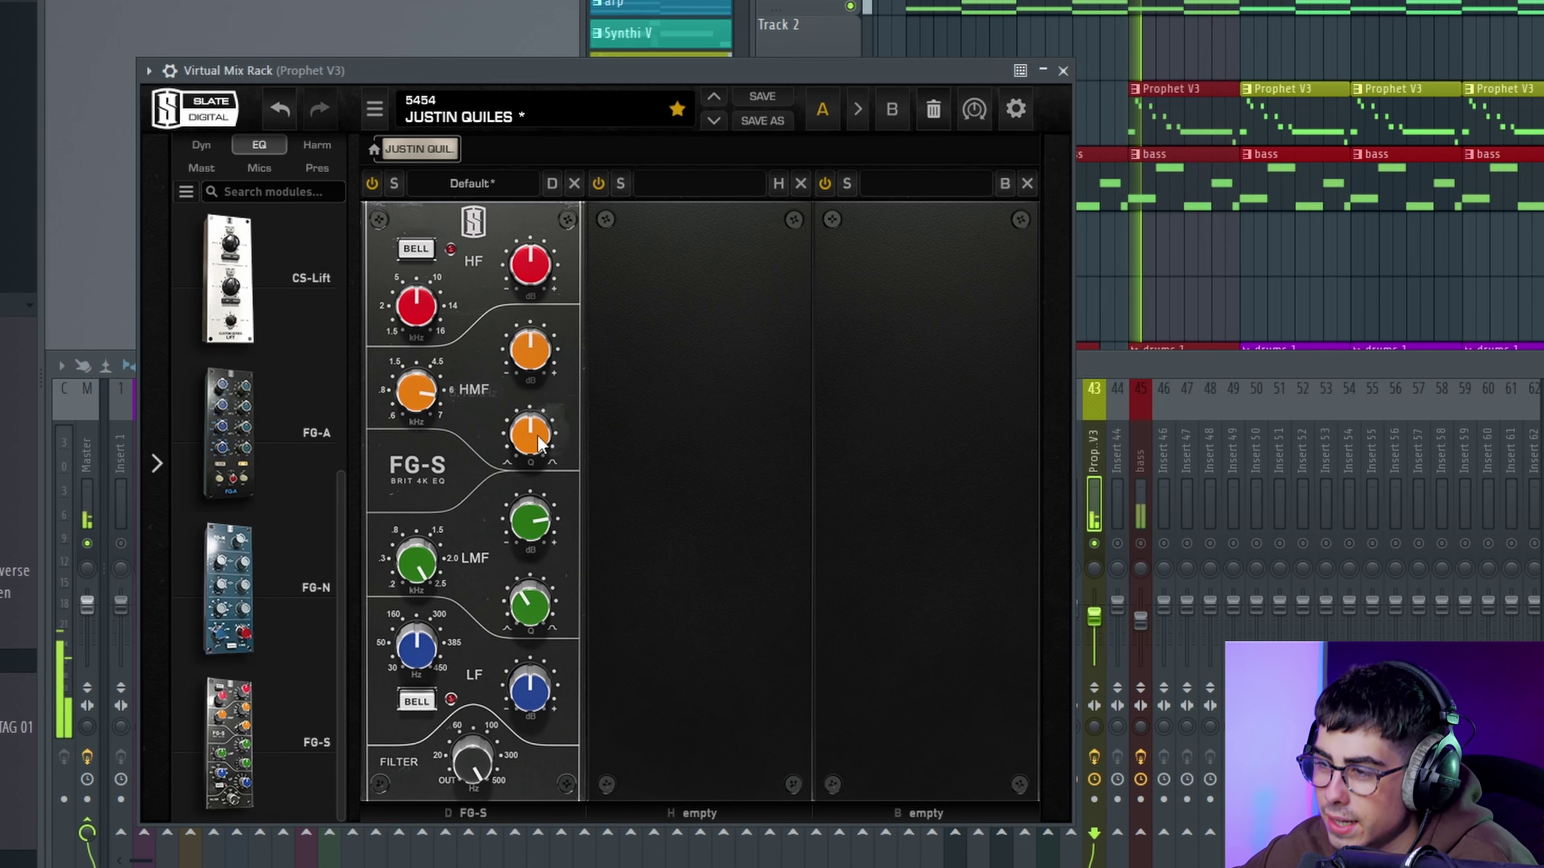
{"action": "scroll", "coordinate": [536, 435], "scroll_direction": "up", "scroll_amount": 2}
{"action": "scroll", "coordinate": [525, 347], "scroll_direction": "up", "scroll_amount": 8}
{"action": "scroll", "coordinate": [527, 351], "scroll_direction": "down", "scroll_amount": 3}
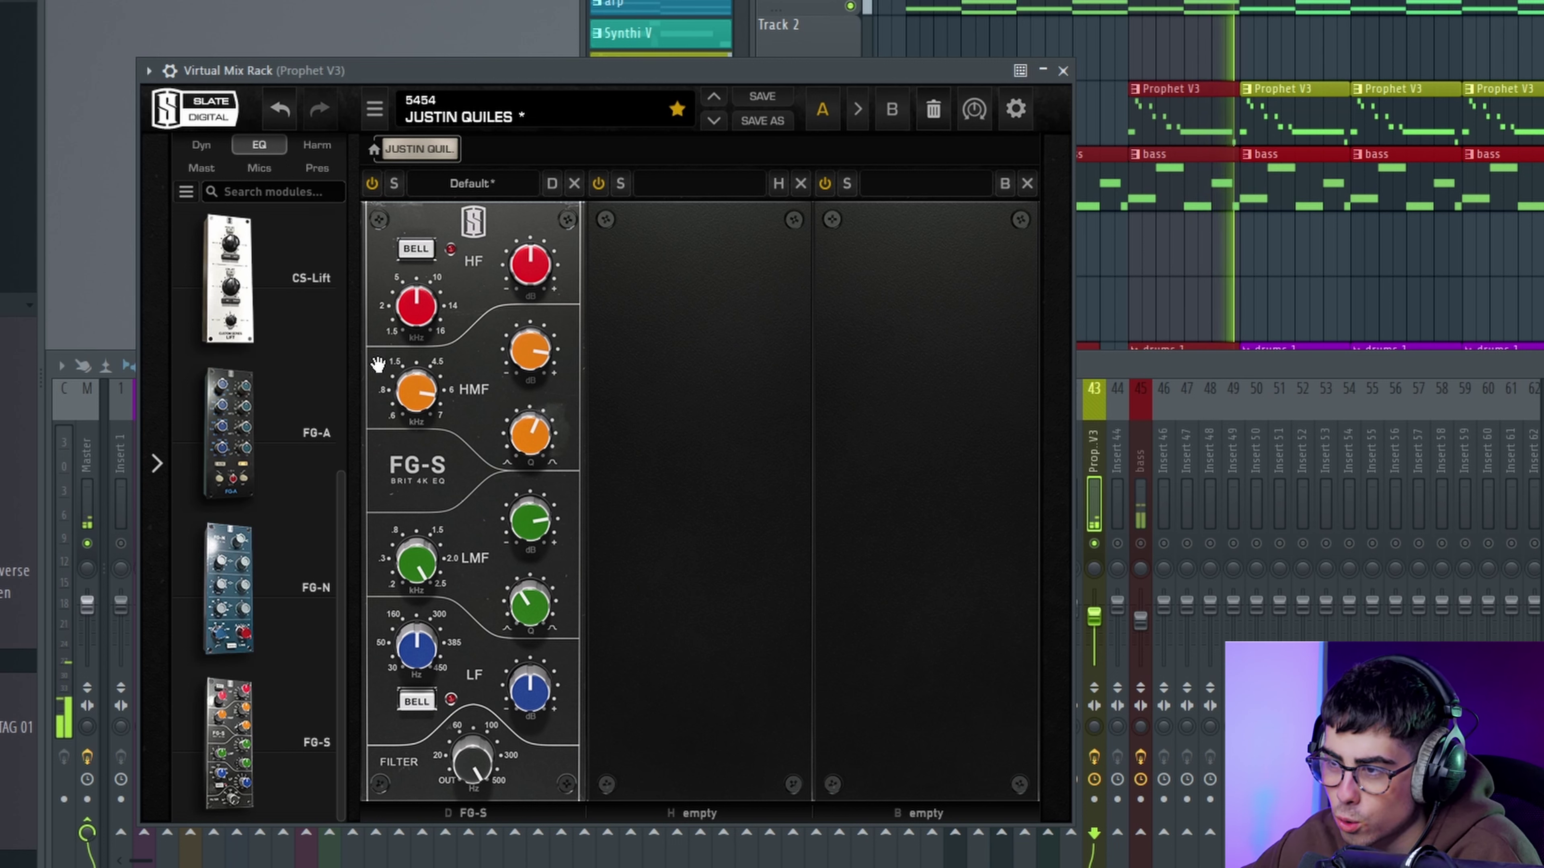
Step: Add an FG-Dynamics module to the second slot of the Prophet V3 rack
{"action": "mouse_move", "coordinate": [424, 376]}
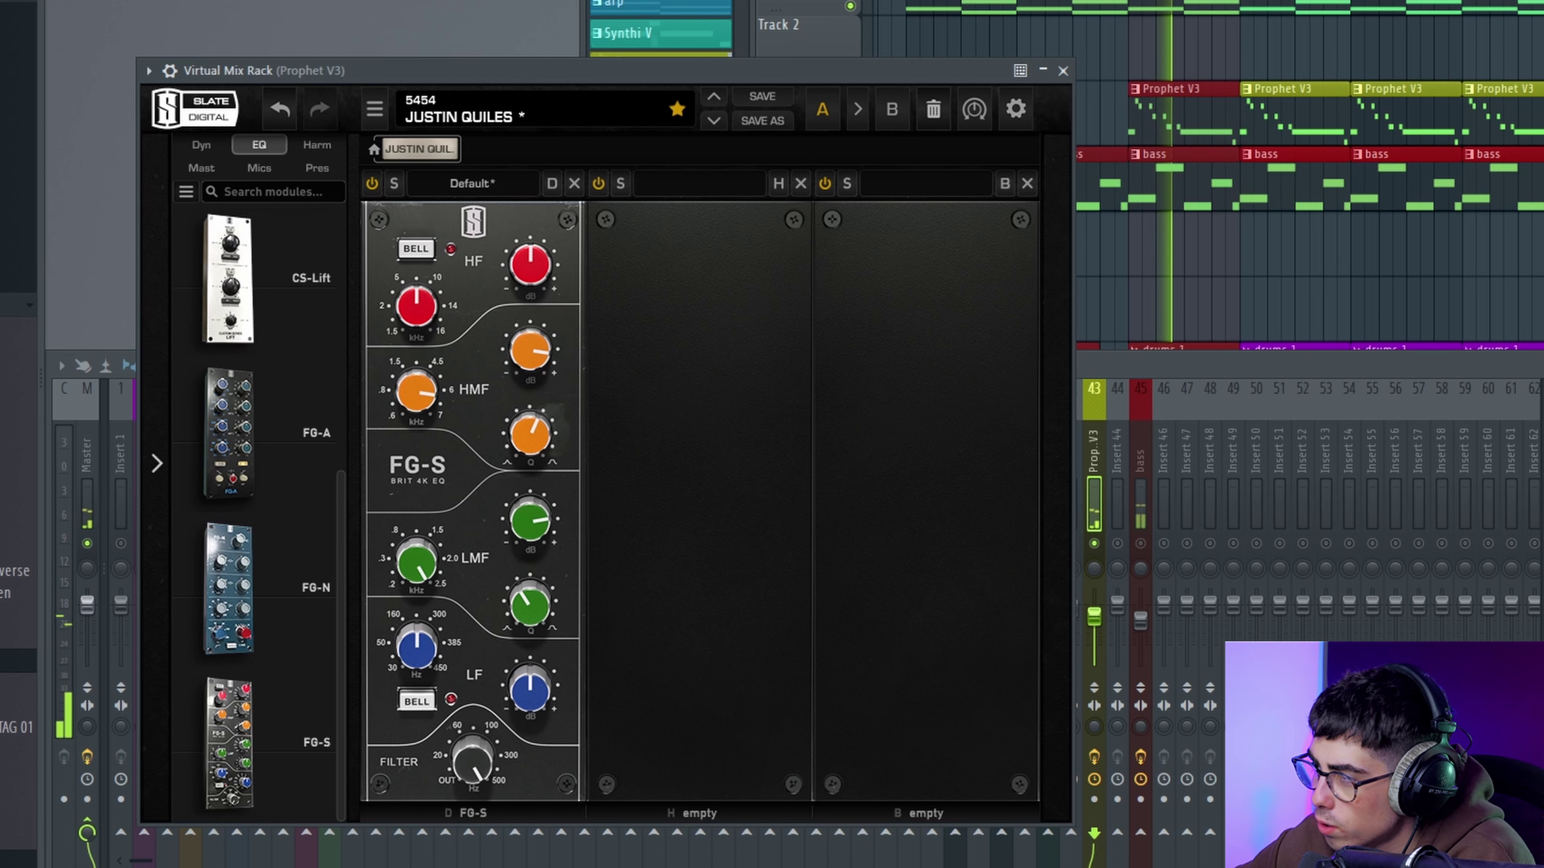
{"action": "key", "text": "F9"}
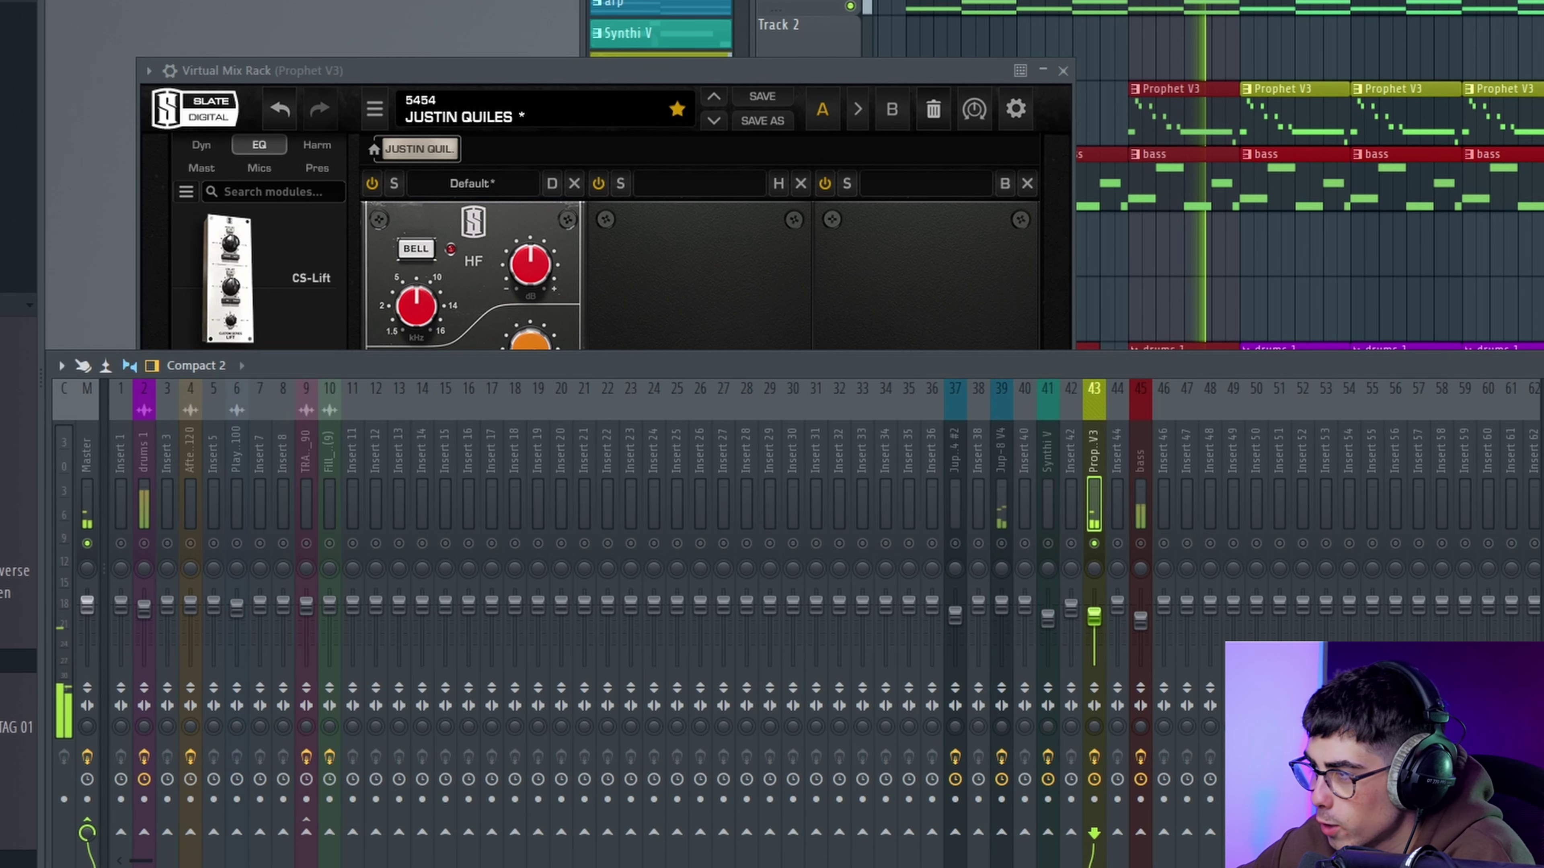
{"action": "left_click", "coordinate": [528, 225]}
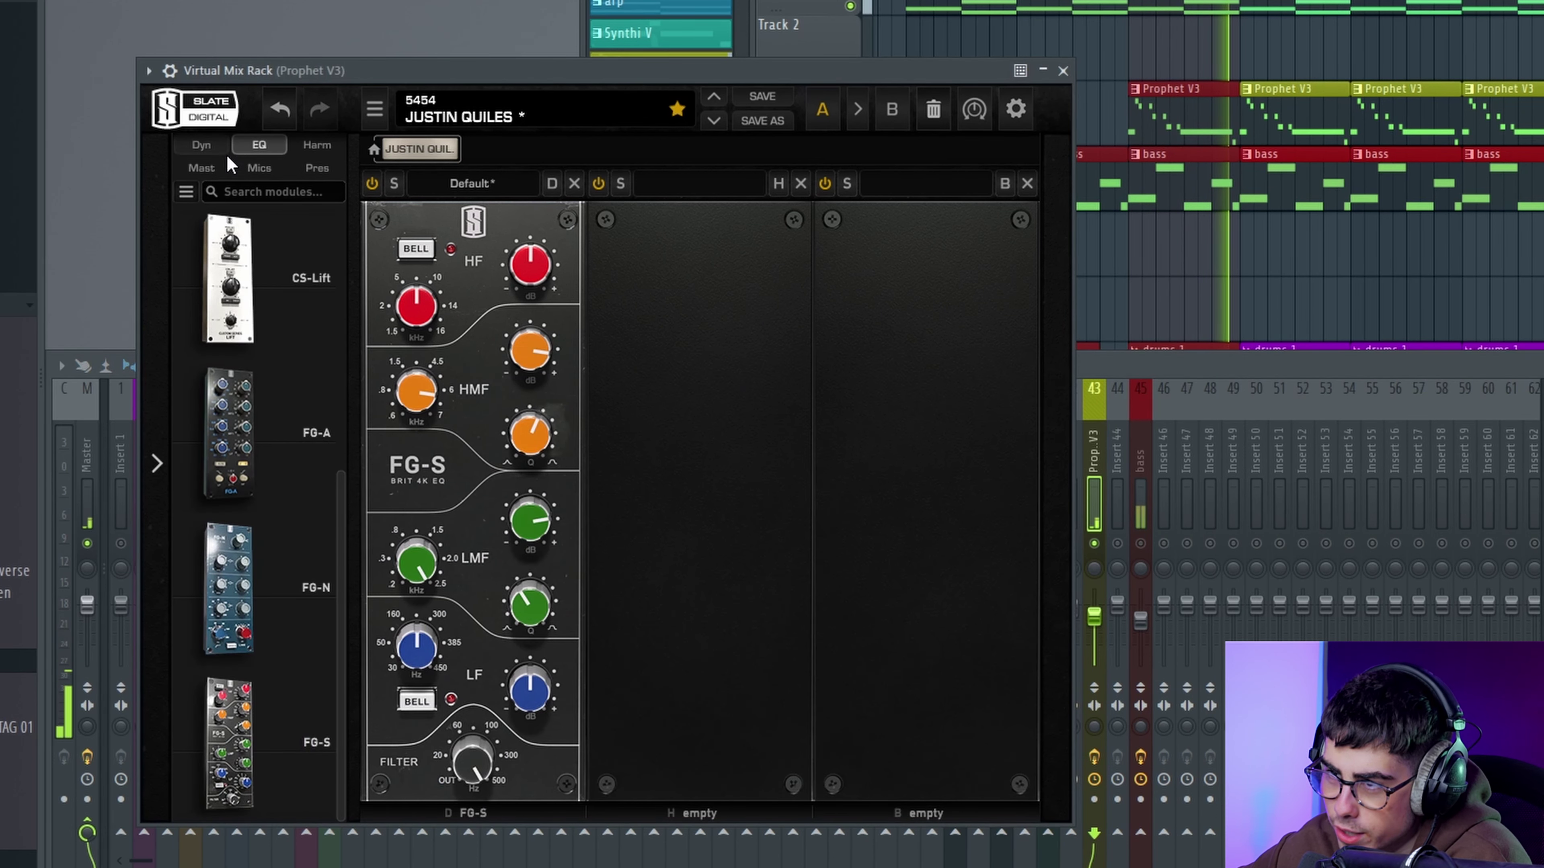
{"action": "left_click", "coordinate": [202, 146]}
{"action": "scroll", "coordinate": [286, 629], "scroll_direction": "down", "scroll_amount": 5}
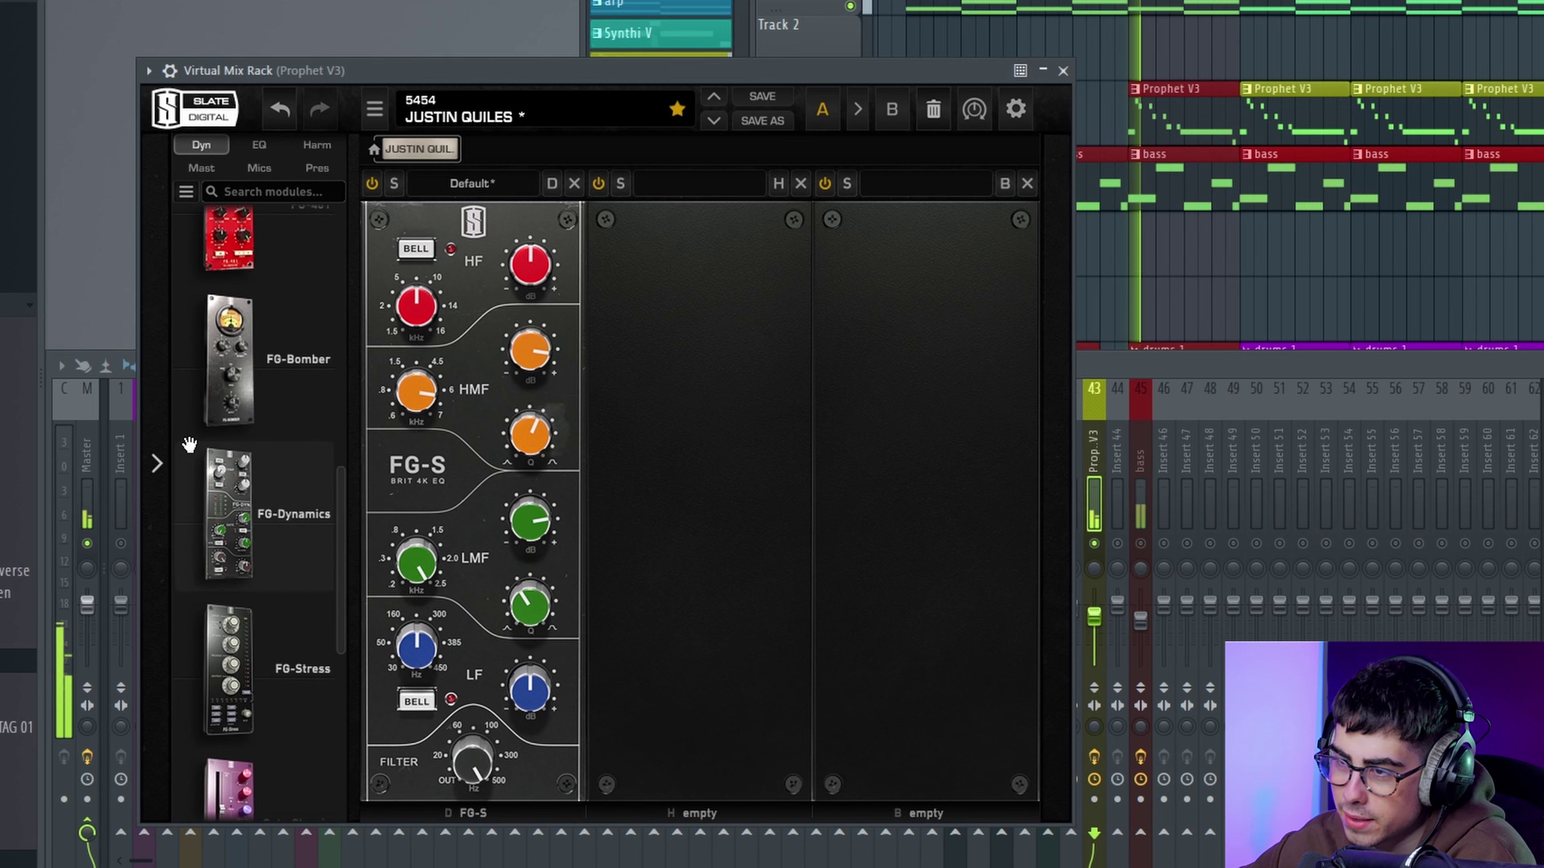
{"action": "double_click", "coordinate": [236, 523]}
{"action": "left_click_drag", "start_coordinate": [237, 525], "coordinate": [693, 479]}
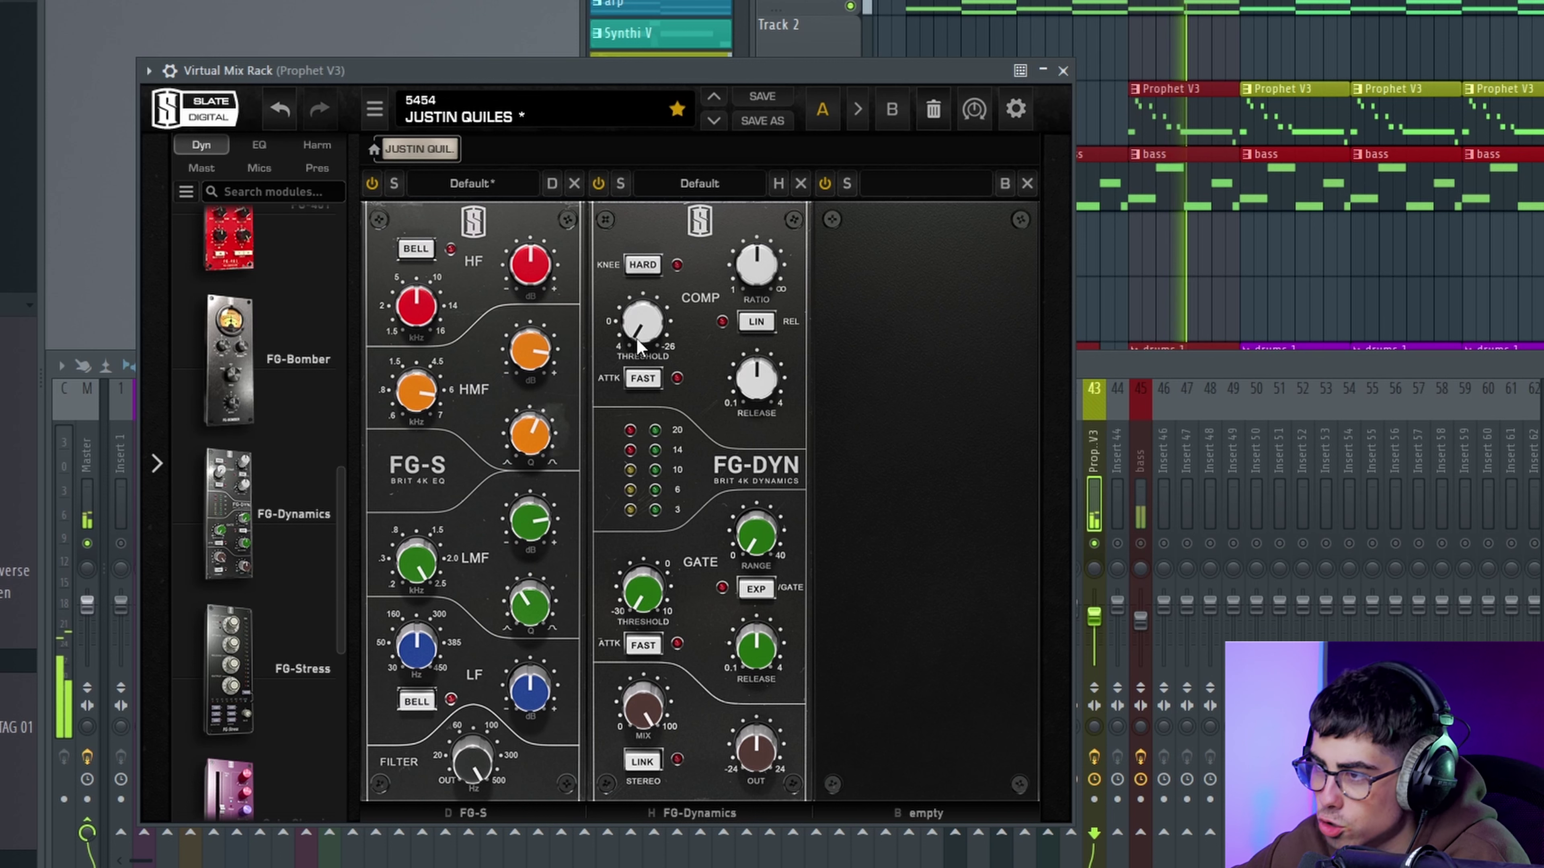
Step: Set FG-Dynamics to hard knee with a lower threshold, slightly shorter compressor release and 4.05 dB output, and close the rack
{"action": "left_click_drag", "start_coordinate": [764, 389], "coordinate": [762, 398]}
{"action": "left_click_drag", "start_coordinate": [646, 333], "coordinate": [638, 268]}
{"action": "left_click", "coordinate": [640, 269]}
{"action": "left_click_drag", "start_coordinate": [638, 336], "coordinate": [754, 714]}
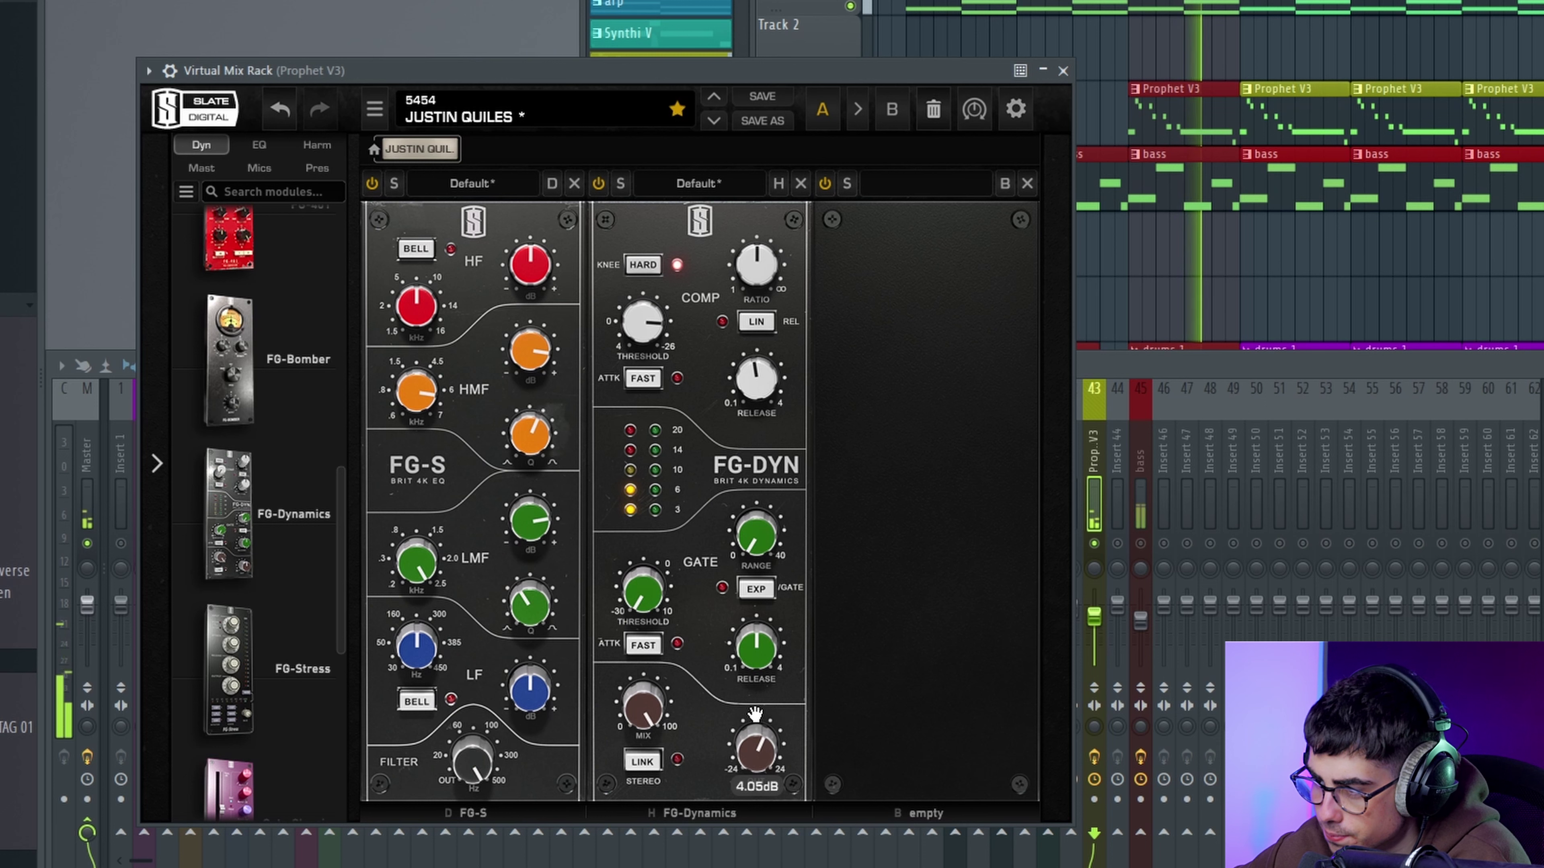
{"action": "key", "text": "F9"}
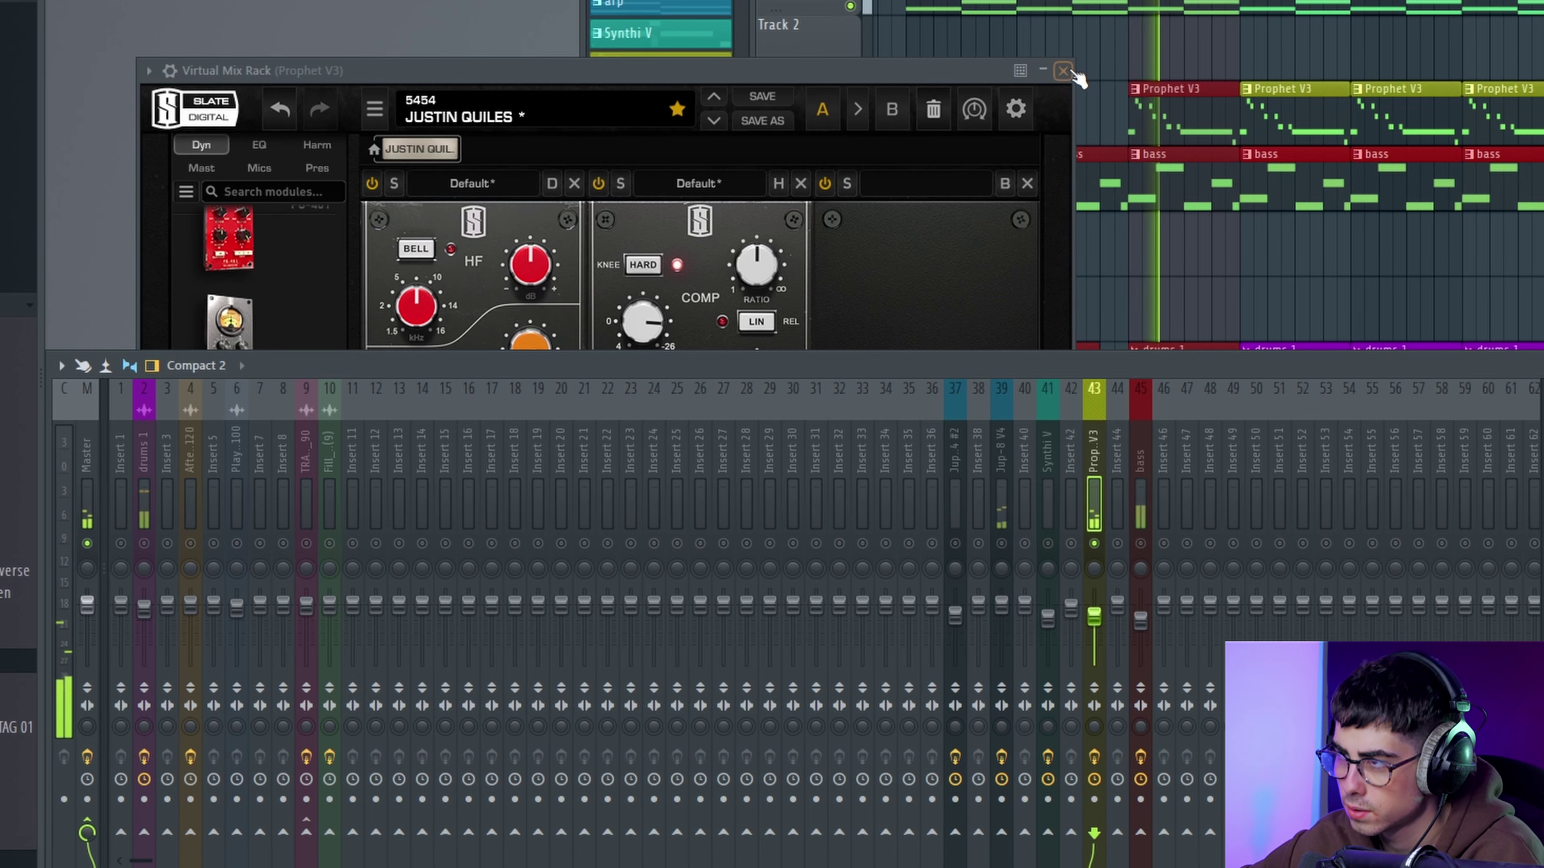
{"action": "left_click", "coordinate": [1063, 71]}
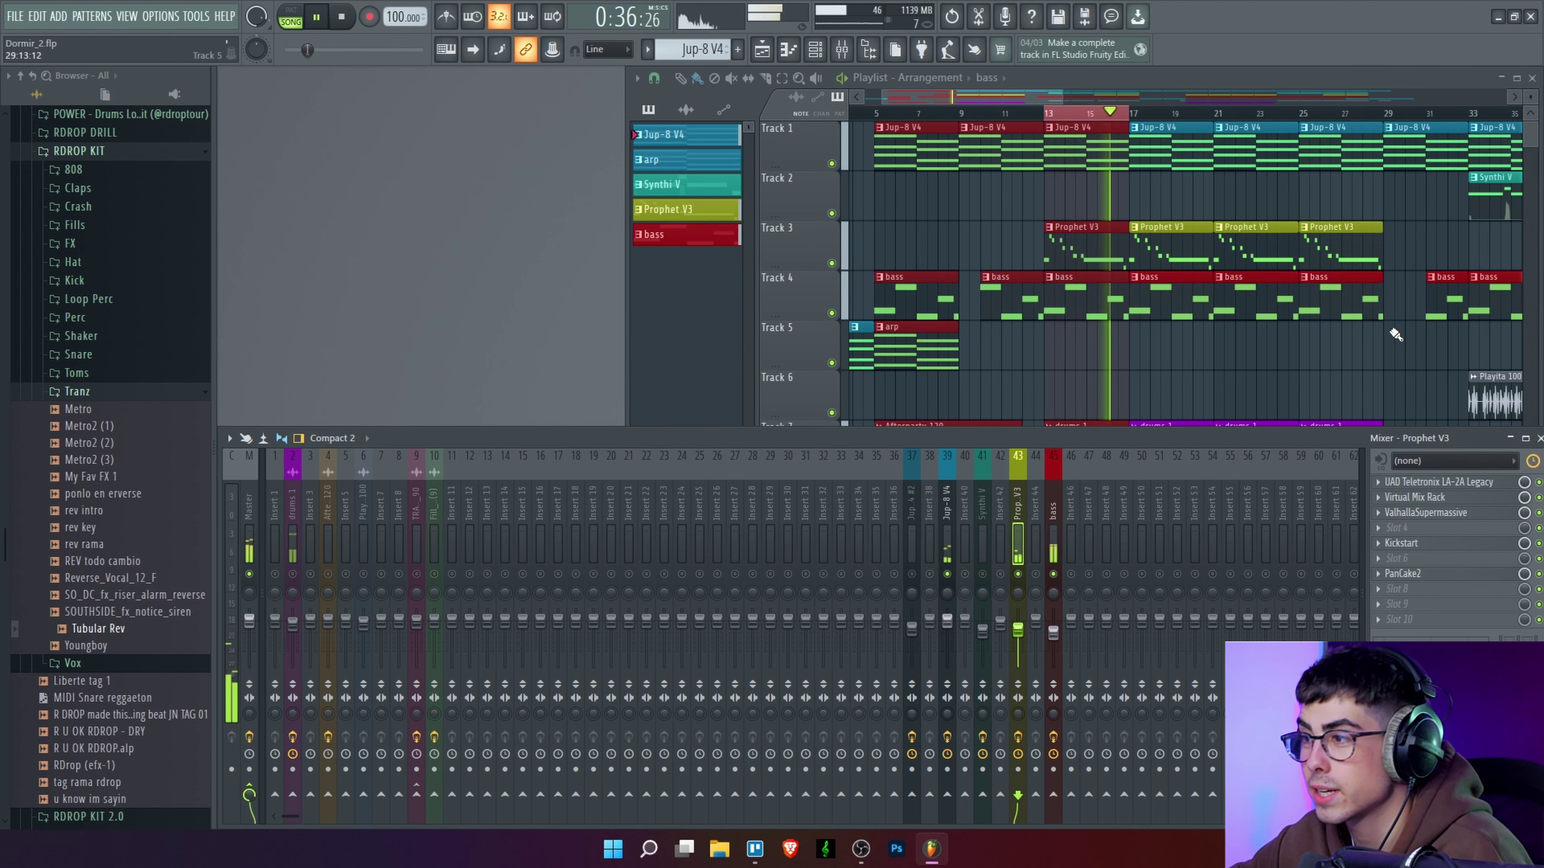
Step: Solo the drums 1 mixer track during loop playback and check its UAD Teletronix LA-2A Legacy settings
{"action": "scroll", "coordinate": [1265, 375], "scroll_direction": "down", "scroll_amount": 2}
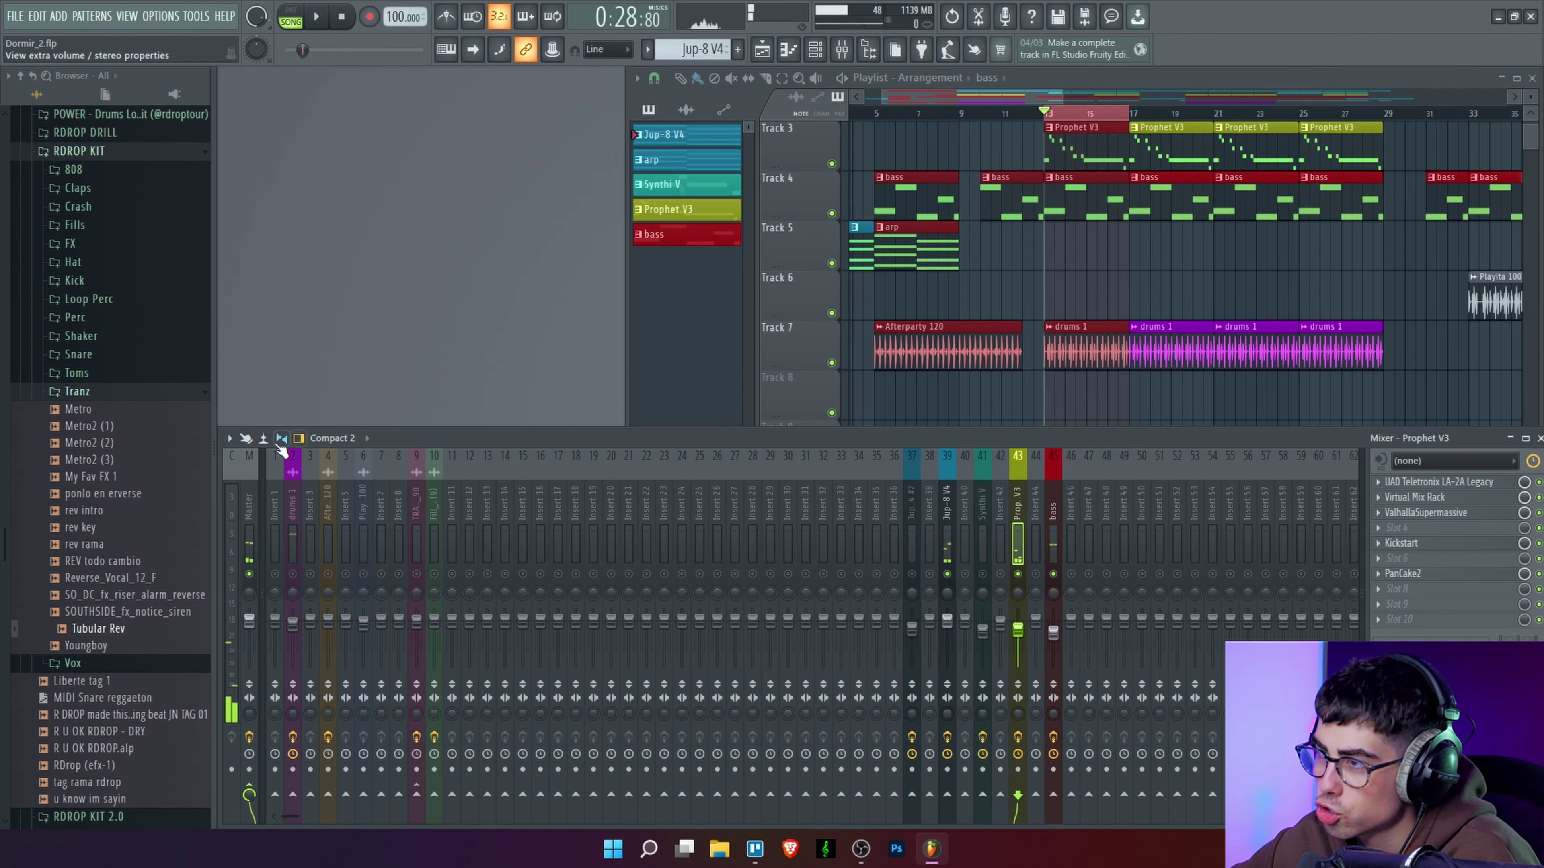
{"action": "key", "text": "space"}
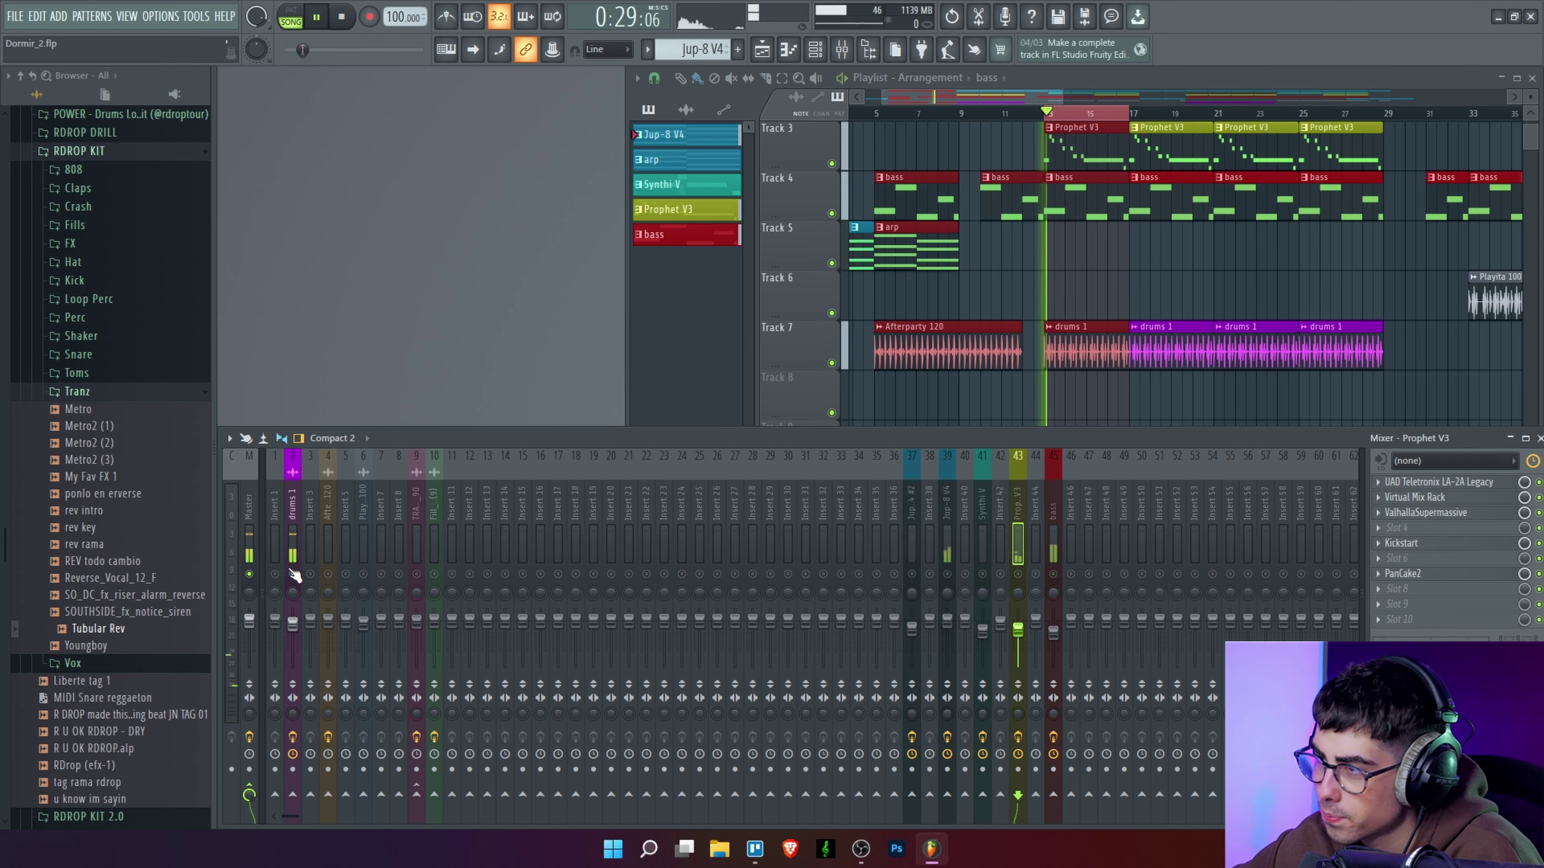
{"action": "left_click", "coordinate": [290, 507]}
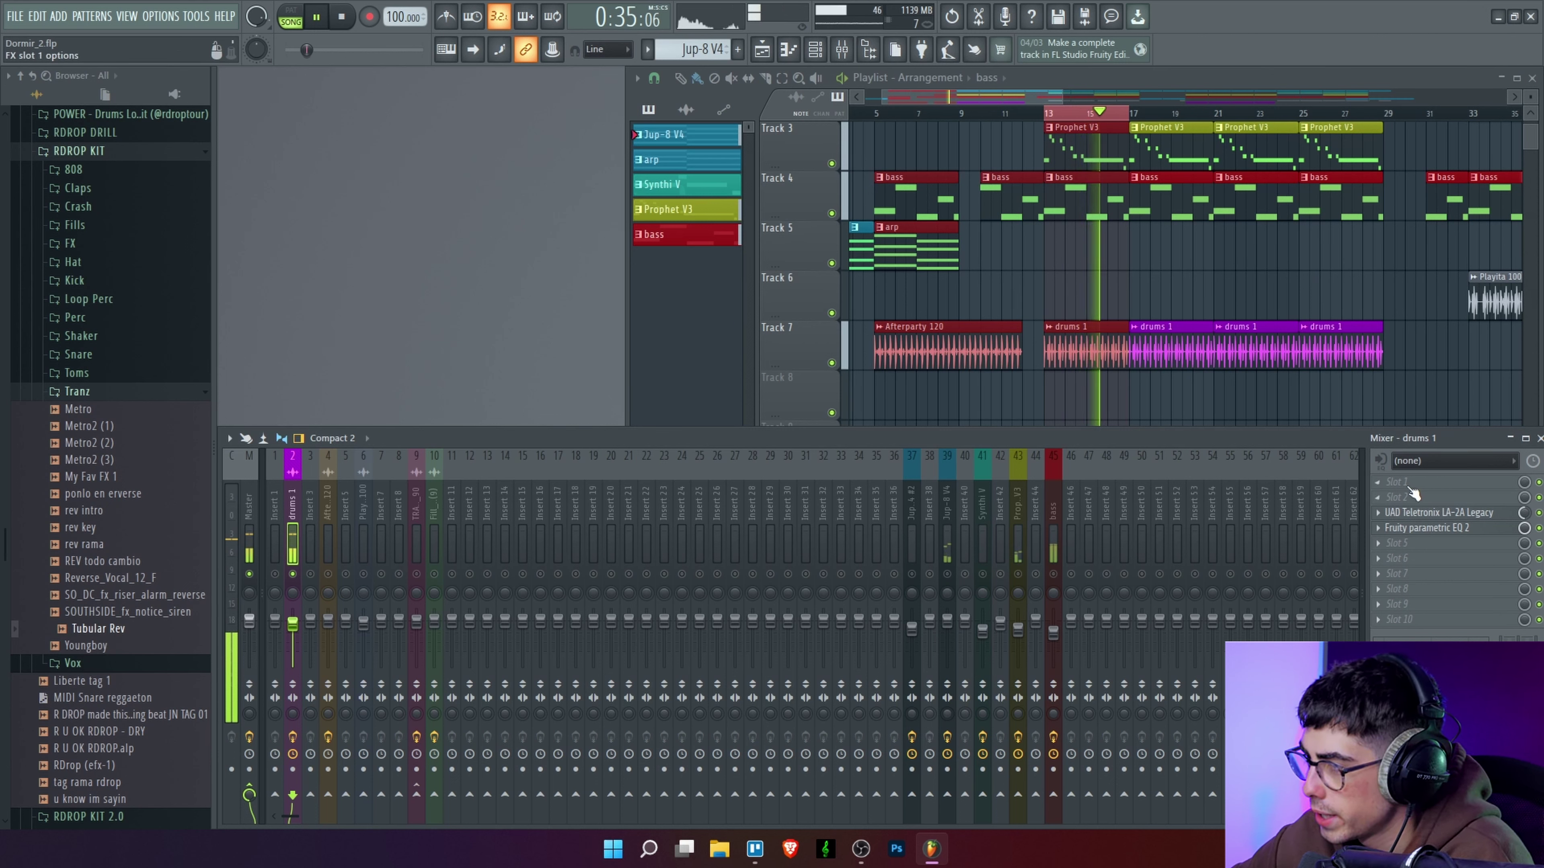
{"action": "left_click", "coordinate": [1425, 513]}
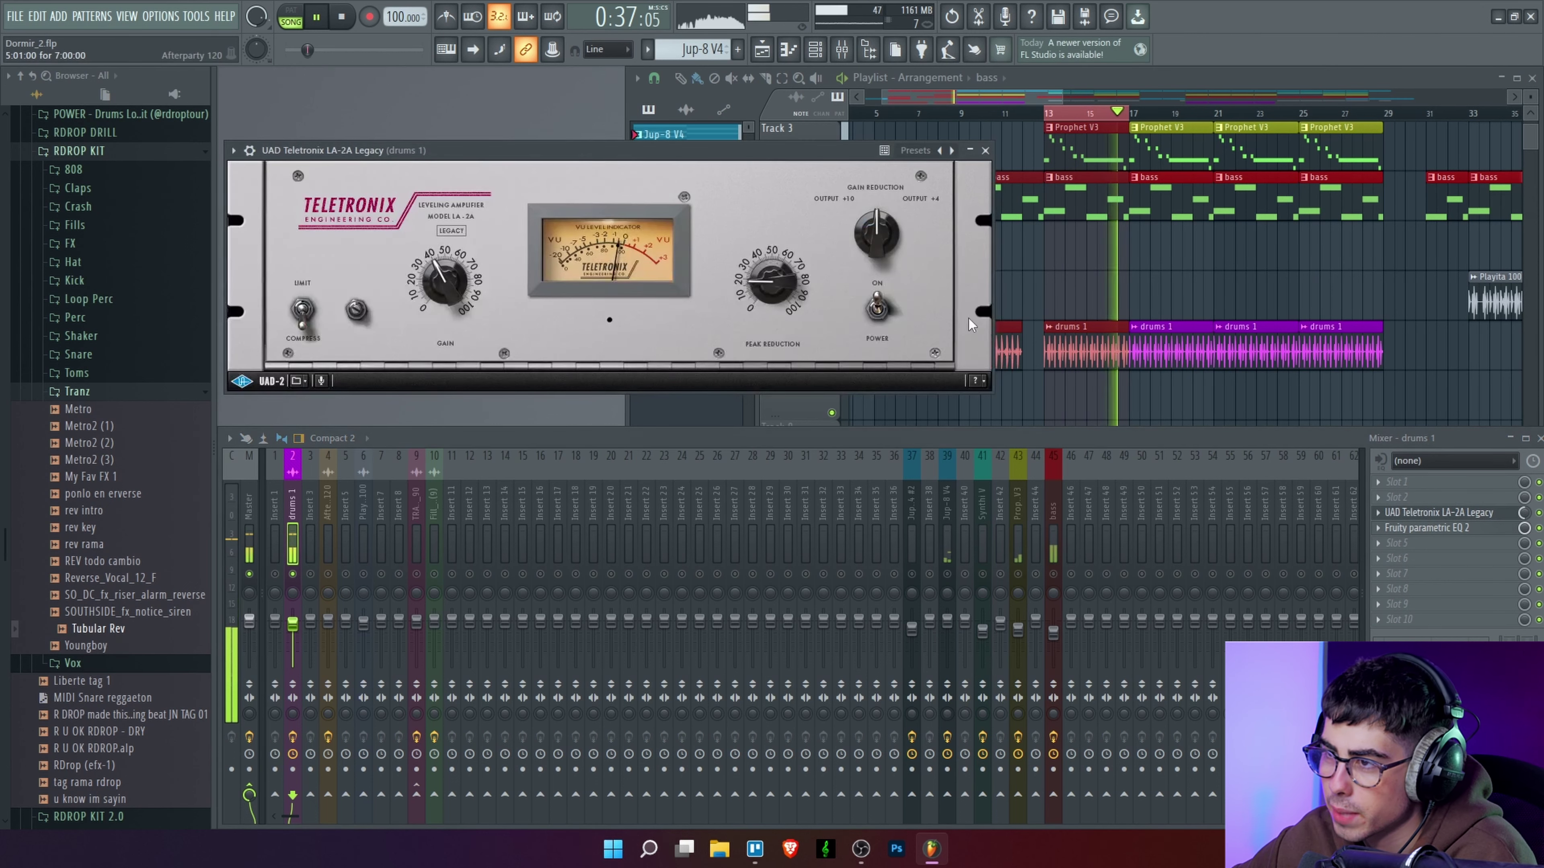
{"action": "left_click", "coordinate": [986, 150]}
Step: Load Virtual Mix Rack into slot 2 of the drums 1 track and place an FG-S EQ in the emptied rack
{"action": "left_click", "coordinate": [1398, 497]}
{"action": "mouse_move", "coordinate": [1398, 468]}
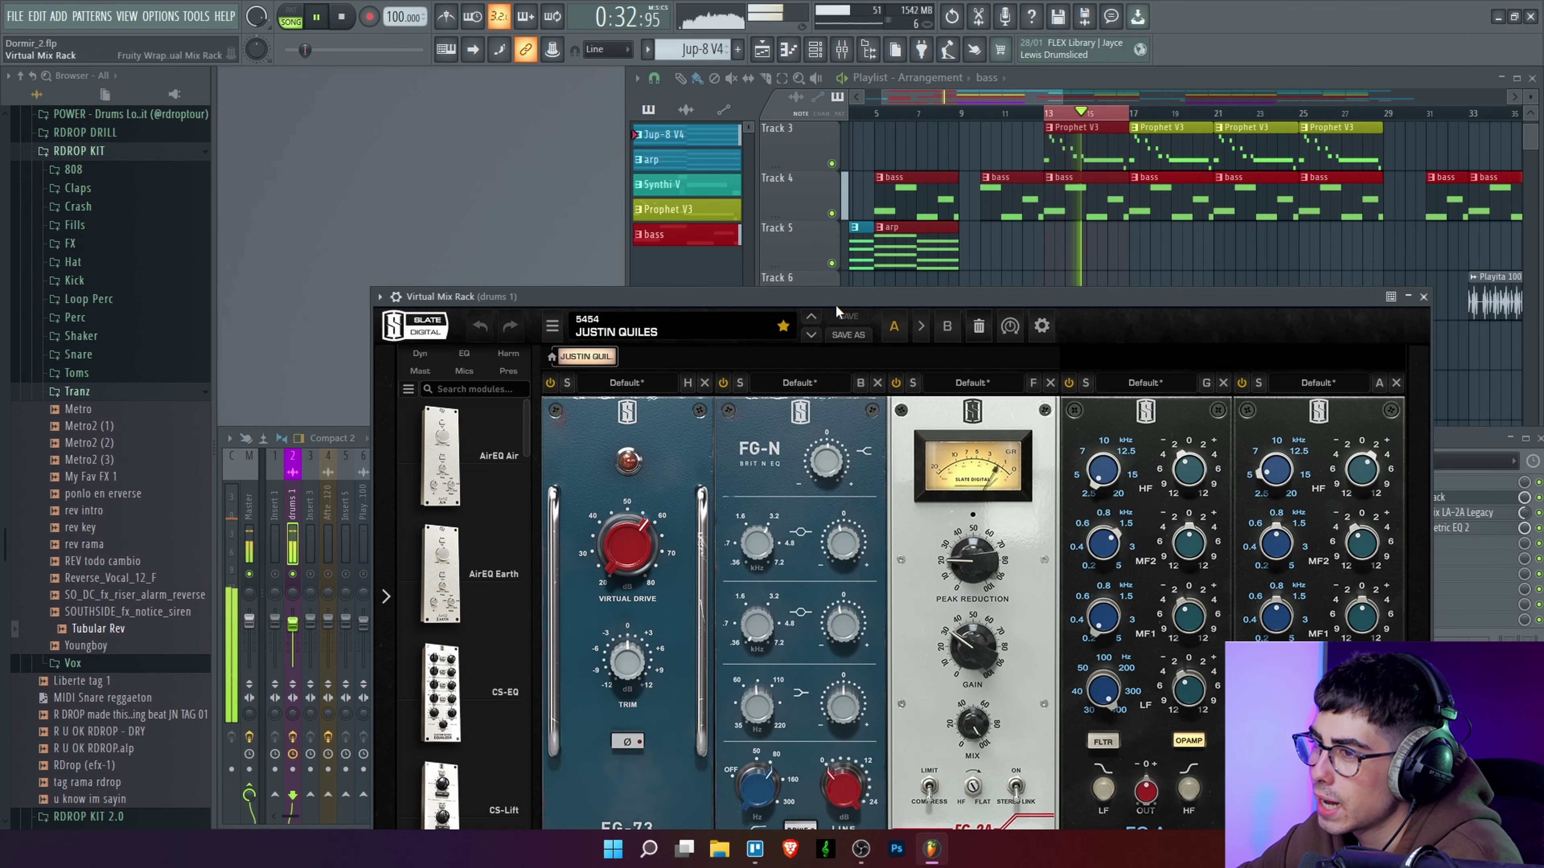
{"action": "left_click_drag", "start_coordinate": [836, 299], "coordinate": [740, 242]}
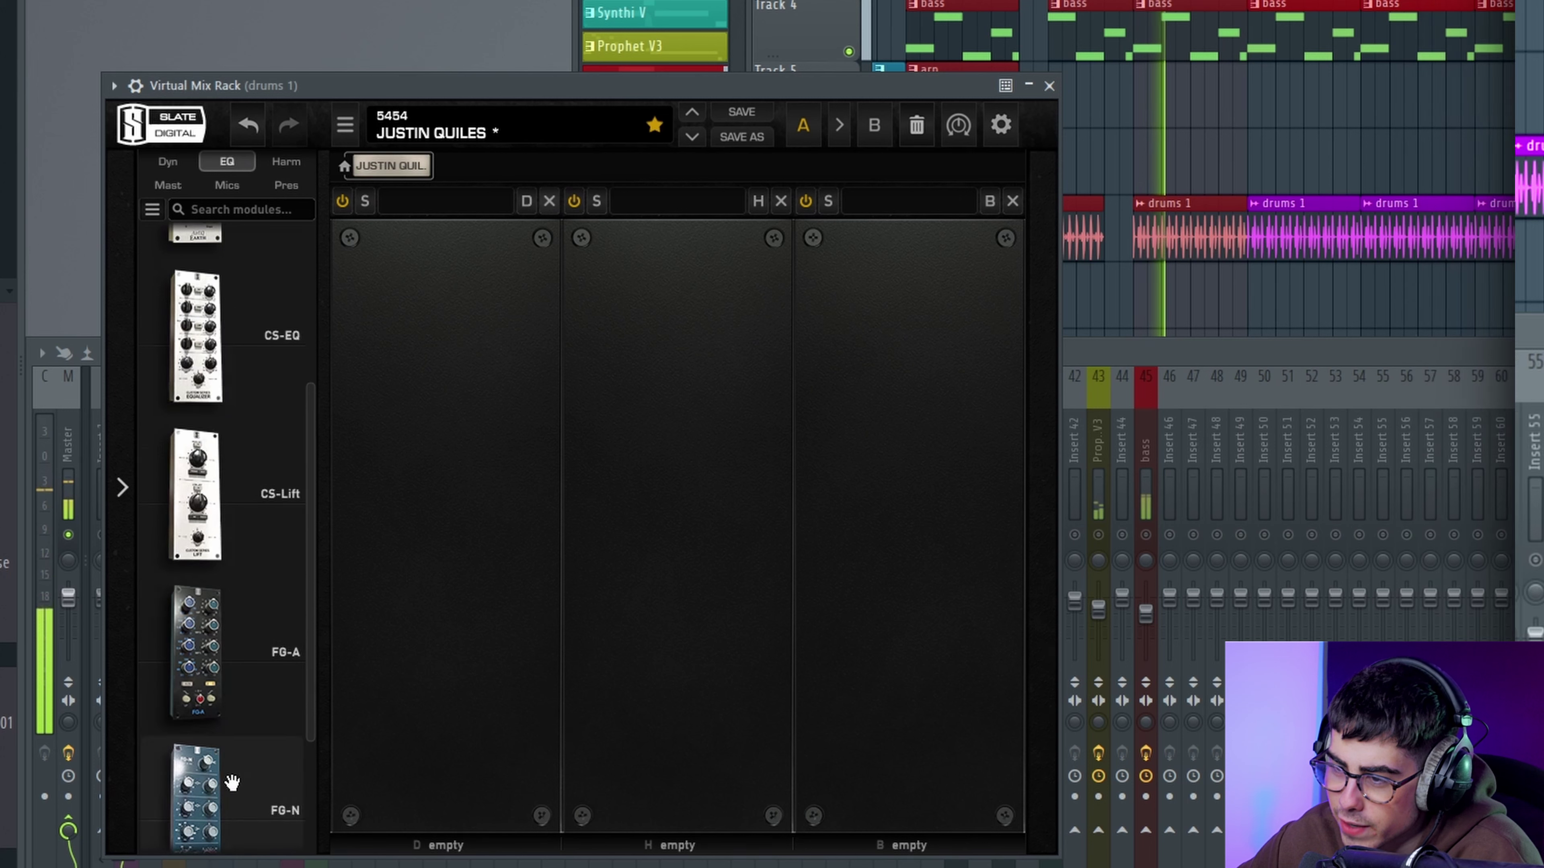
{"action": "scroll", "coordinate": [219, 773], "scroll_direction": "down", "scroll_amount": 2}
{"action": "left_click_drag", "start_coordinate": [198, 775], "coordinate": [322, 570]}
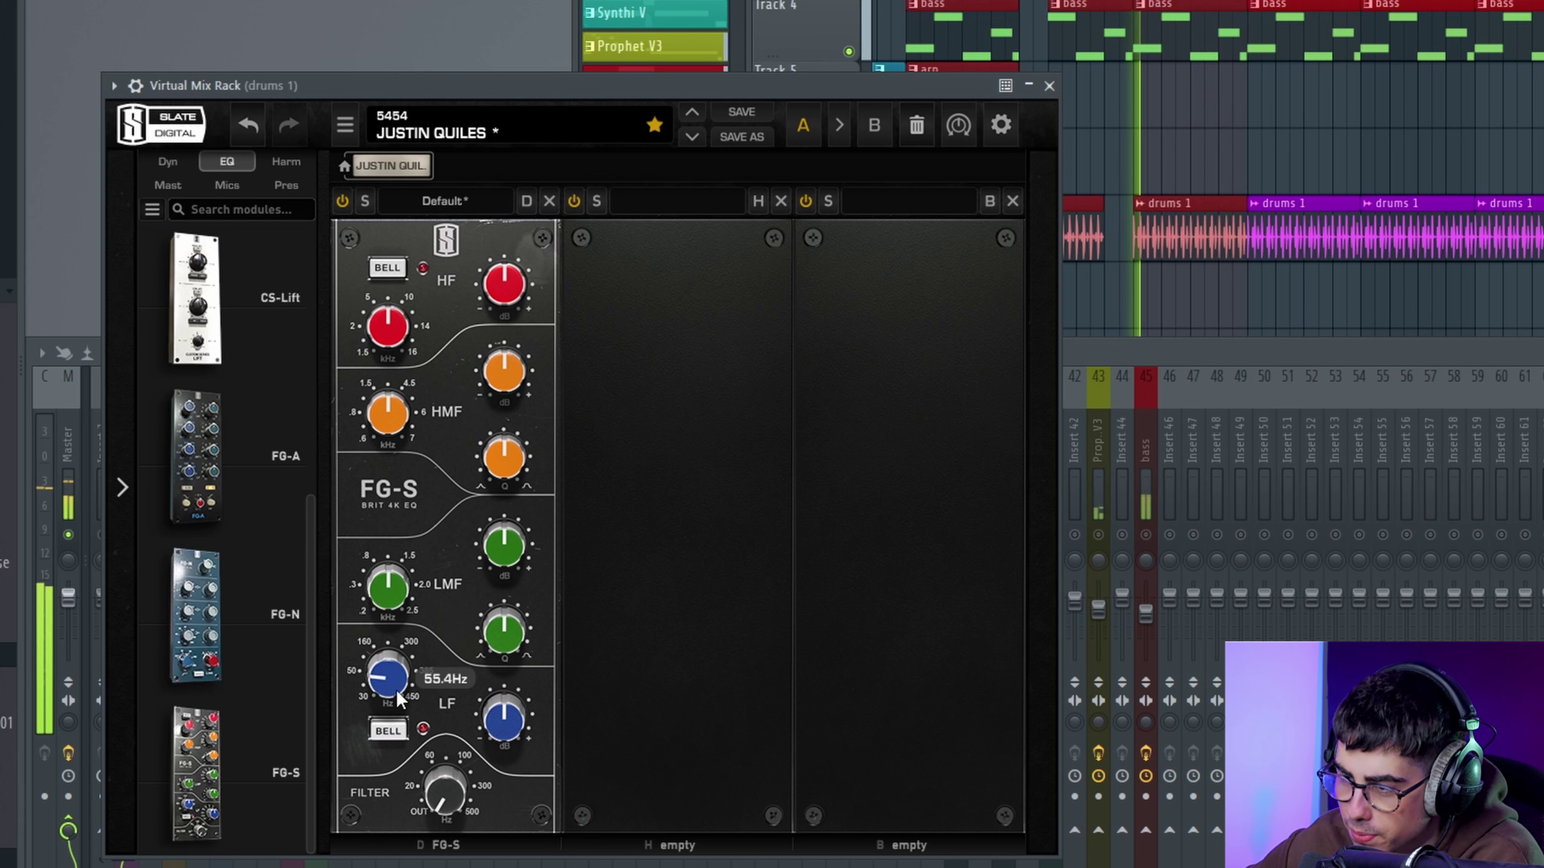
Step: Switch the drums FG-S LF band to bell, lower its frequency, set its gain to +8.53 dB, and compare it bypassed
{"action": "left_click", "coordinate": [390, 727]}
{"action": "left_click_drag", "start_coordinate": [392, 687], "coordinate": [398, 677]}
{"action": "left_click_drag", "start_coordinate": [504, 719], "coordinate": [516, 647]}
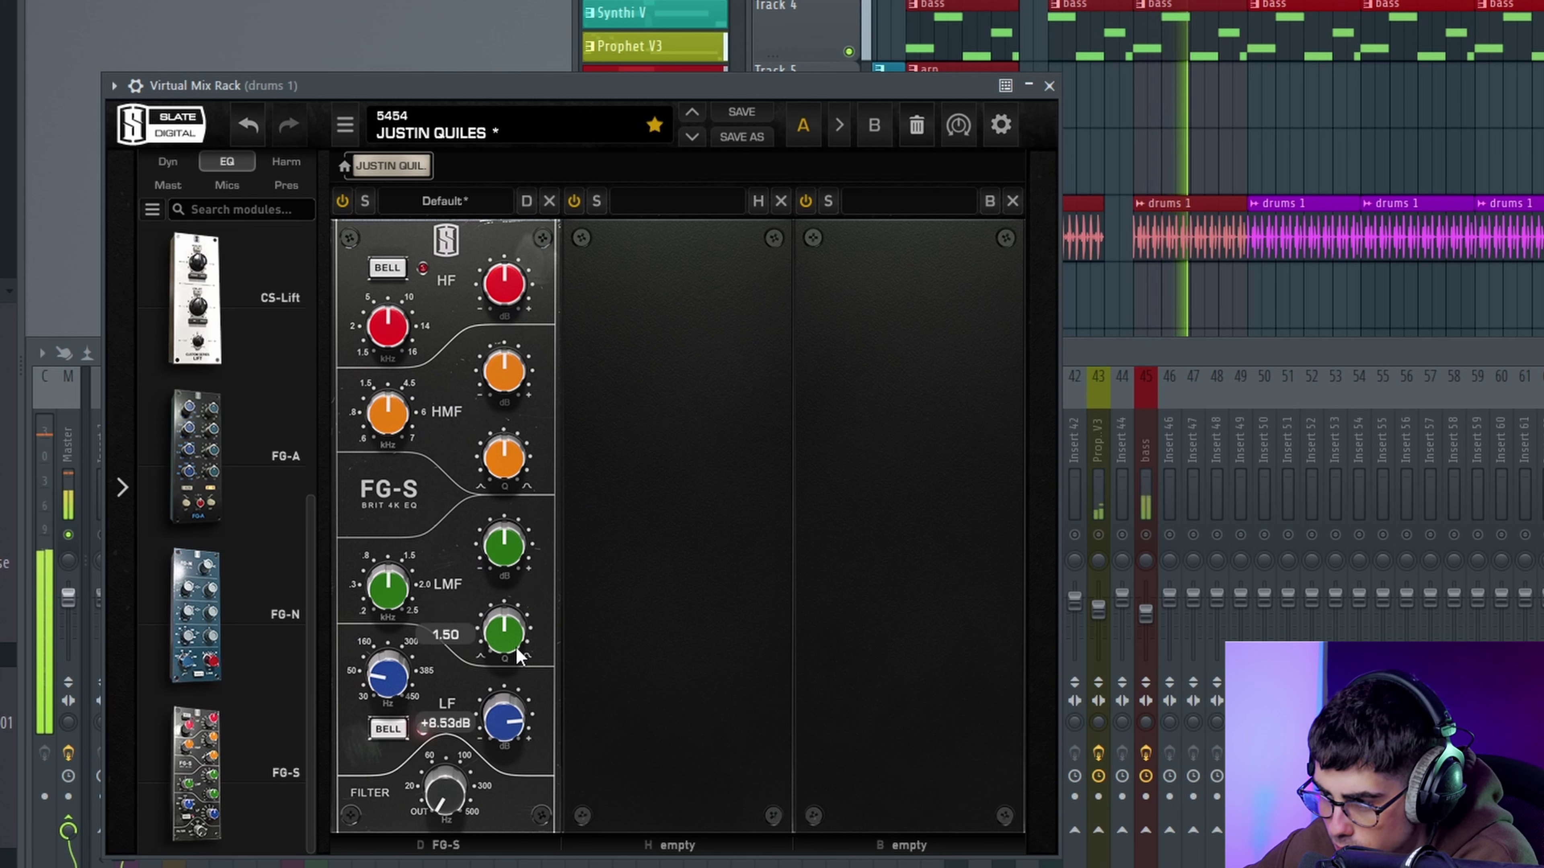
{"action": "left_click", "coordinate": [344, 207]}
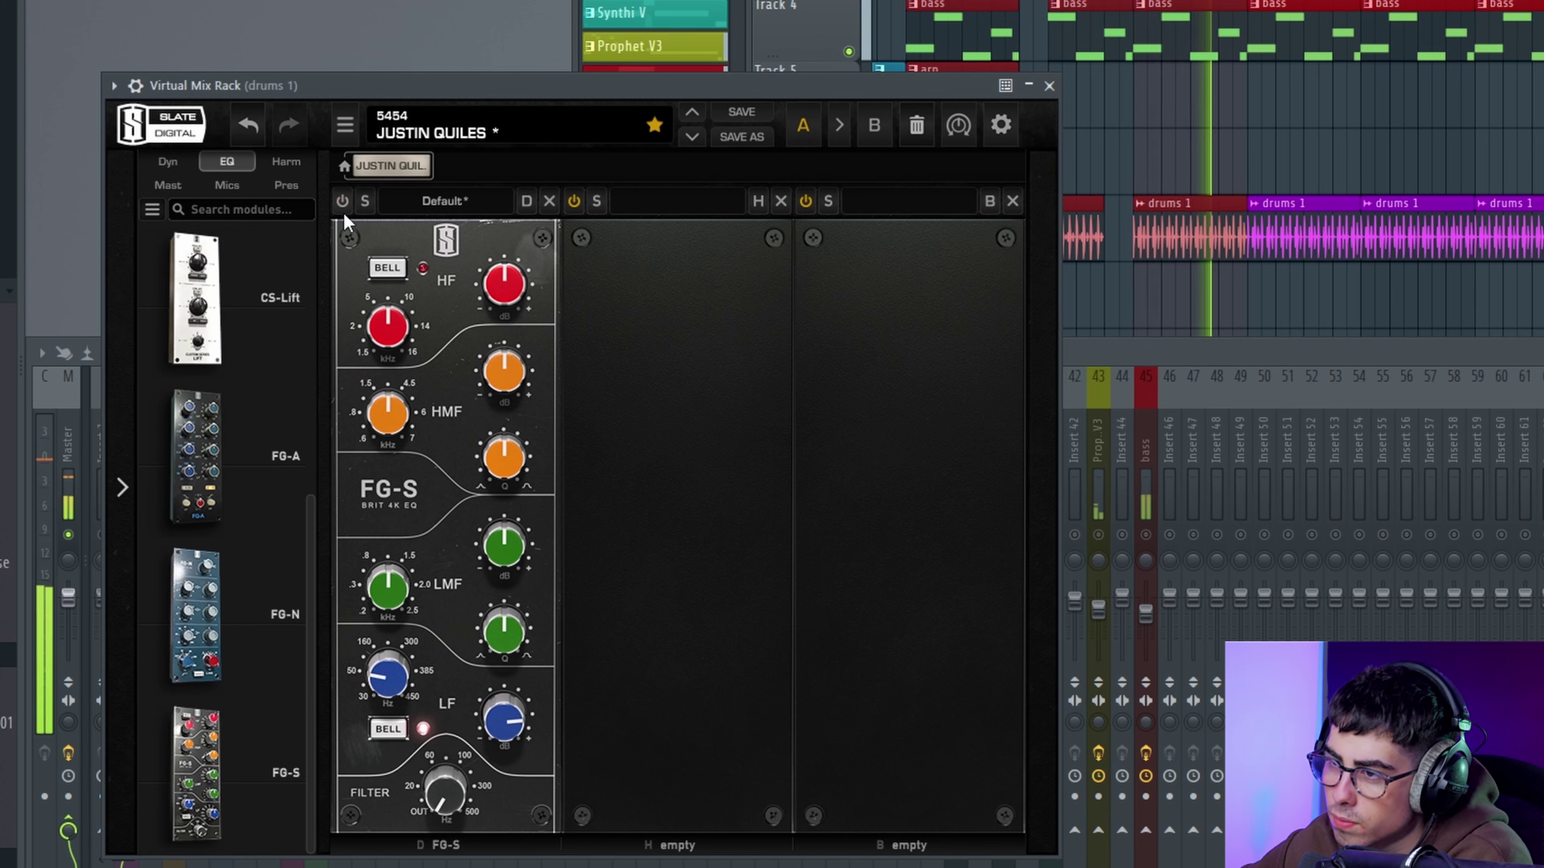
{"action": "left_click", "coordinate": [343, 210]}
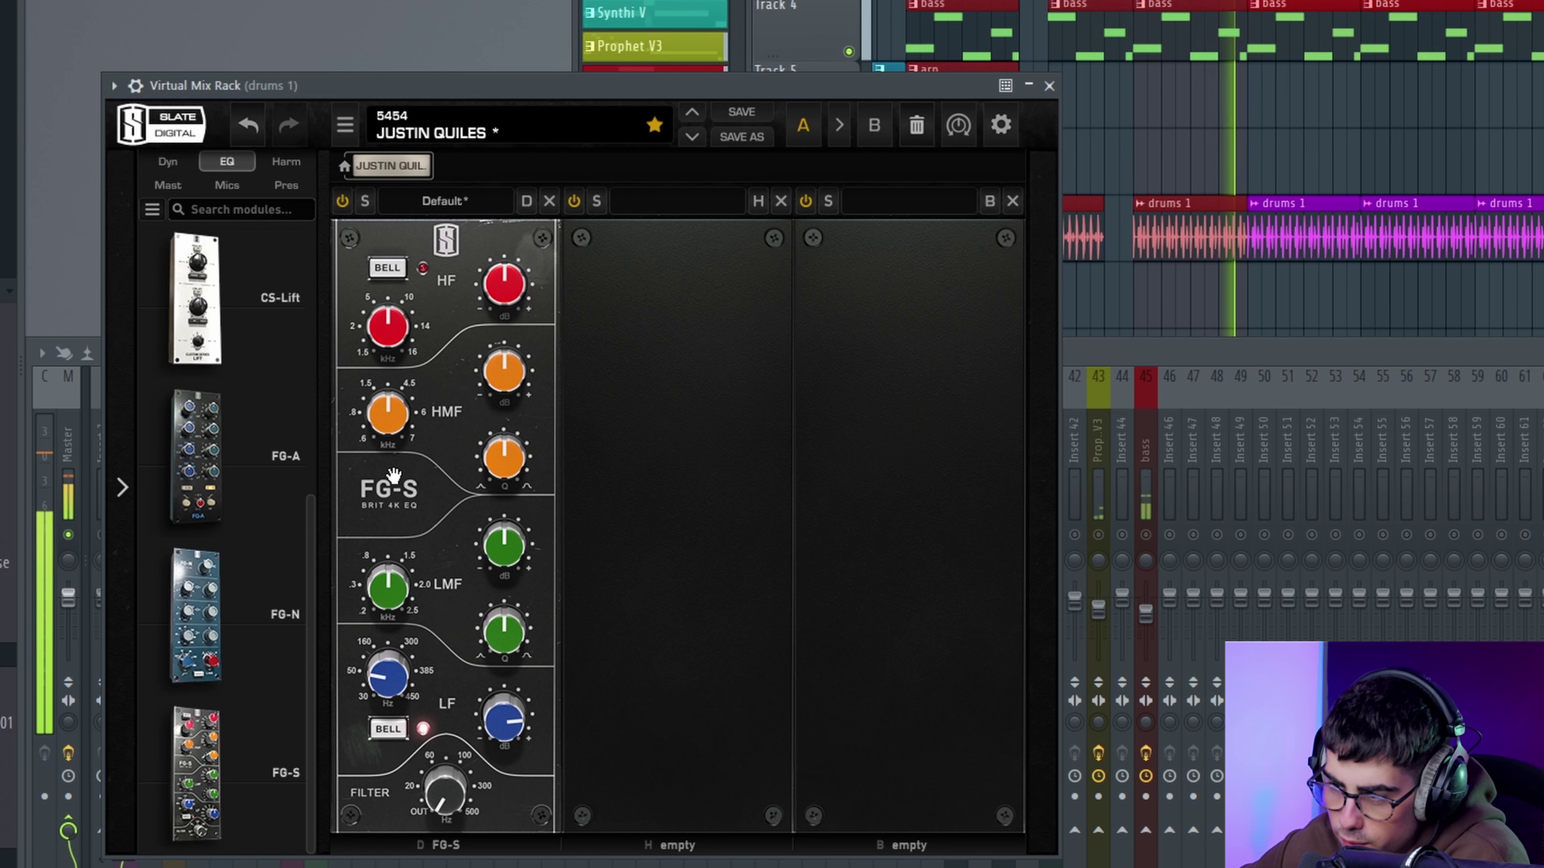
{"action": "left_click", "coordinate": [390, 731]}
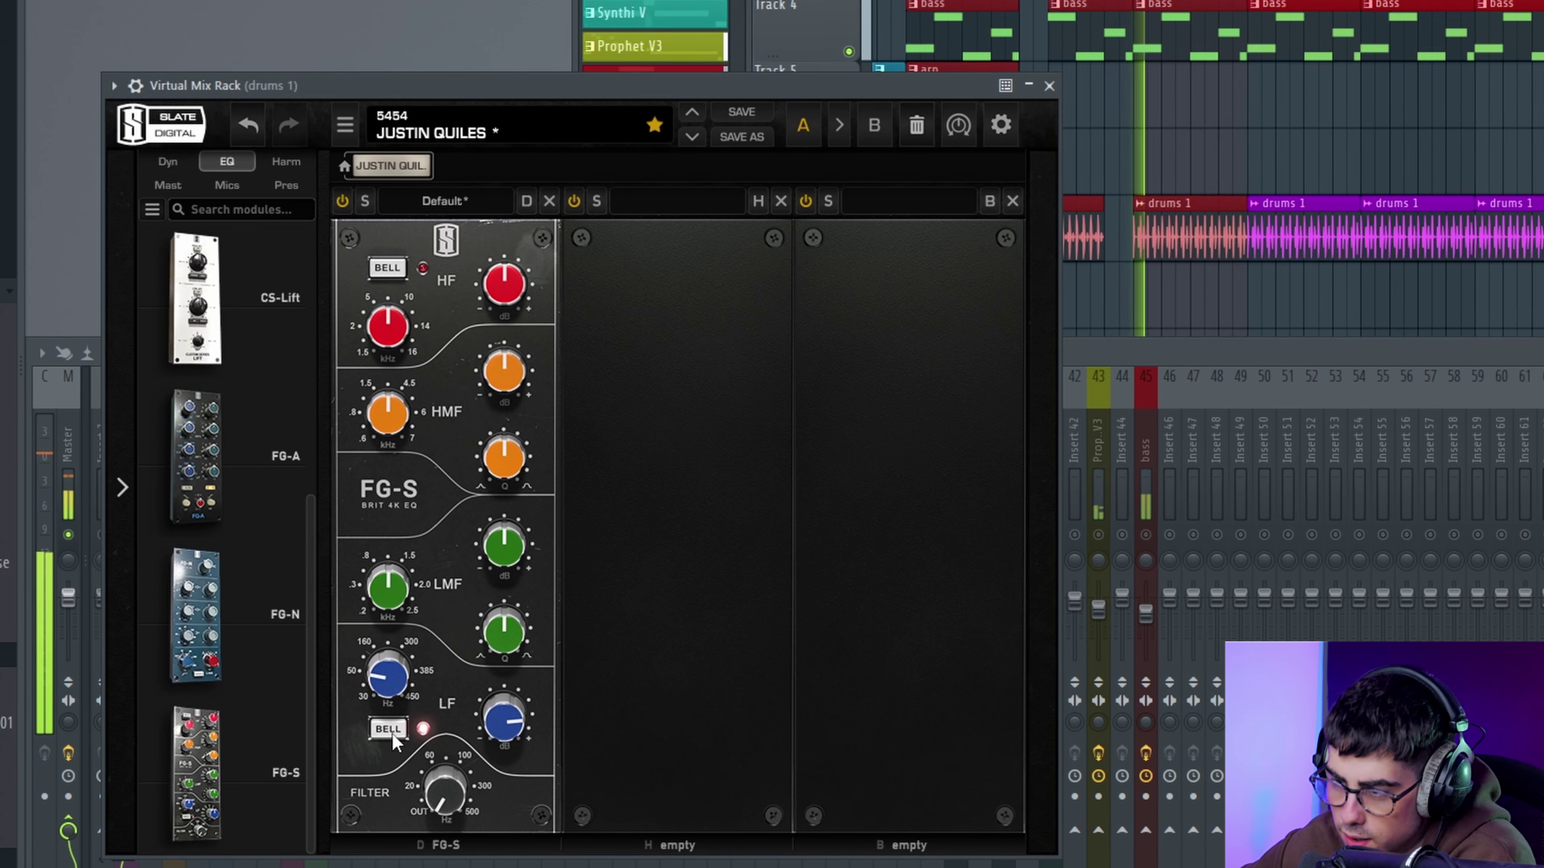
Step: Boost the drums FG-S HF band by 4.20 dB with its frequency turned up to maximum
{"action": "left_click", "coordinate": [389, 731]}
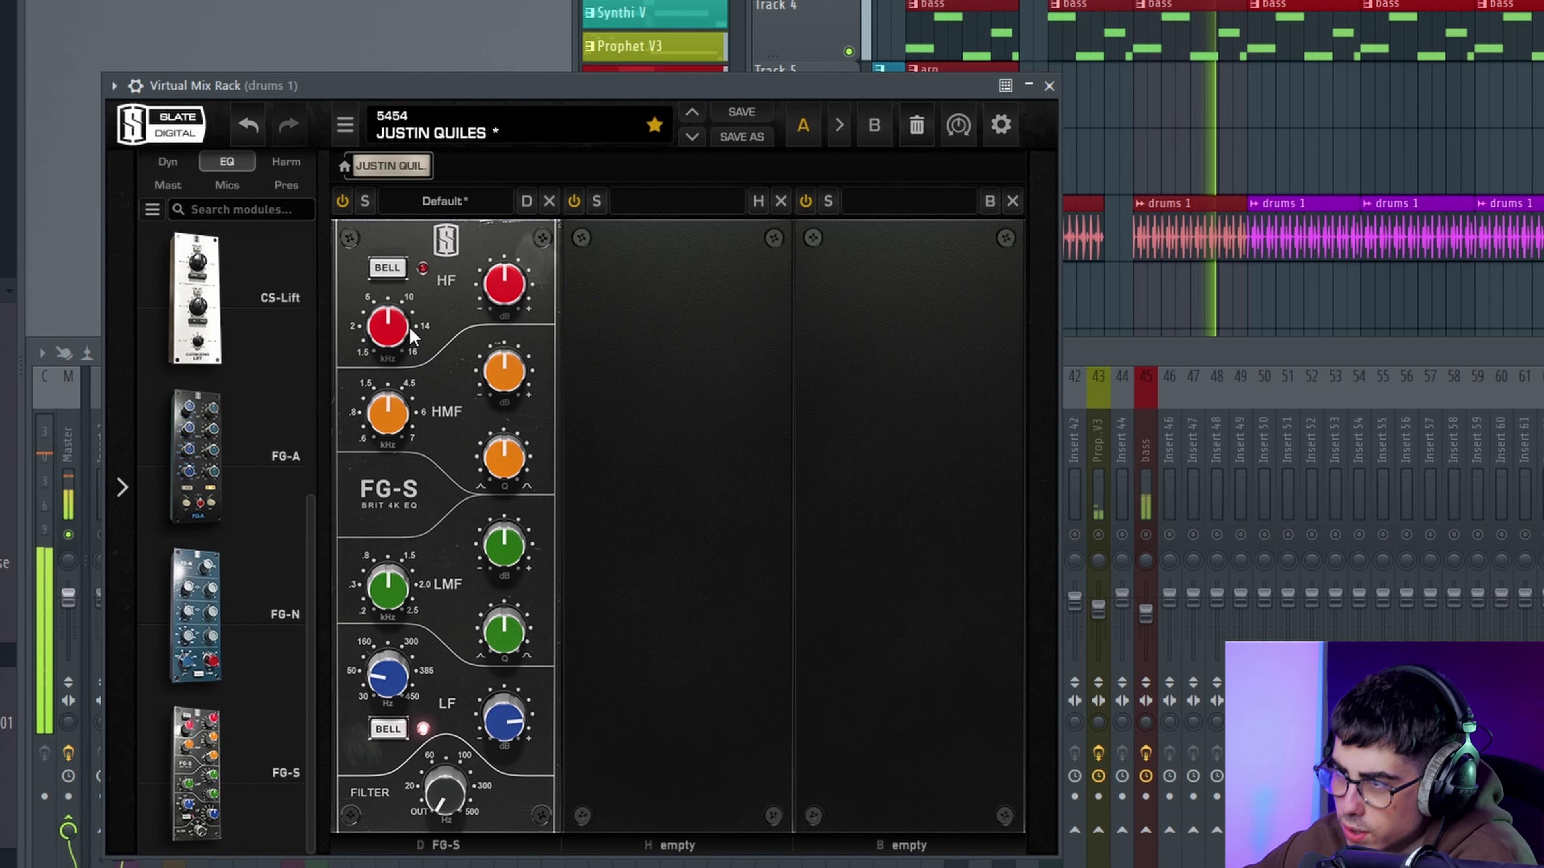
{"action": "mouse_move", "coordinate": [505, 288]}
{"action": "left_mouse_down"}
{"action": "mouse_move", "coordinate": [506, 240]}
{"action": "mouse_move", "coordinate": [505, 265]}
{"action": "left_mouse_up"}
{"action": "left_click_drag", "start_coordinate": [389, 322], "coordinate": [406, 225]}
{"action": "mouse_move", "coordinate": [507, 277]}
{"action": "left_mouse_down"}
{"action": "mouse_move", "coordinate": [537, 152]}
{"action": "mouse_move", "coordinate": [511, 286]}
{"action": "left_mouse_up"}
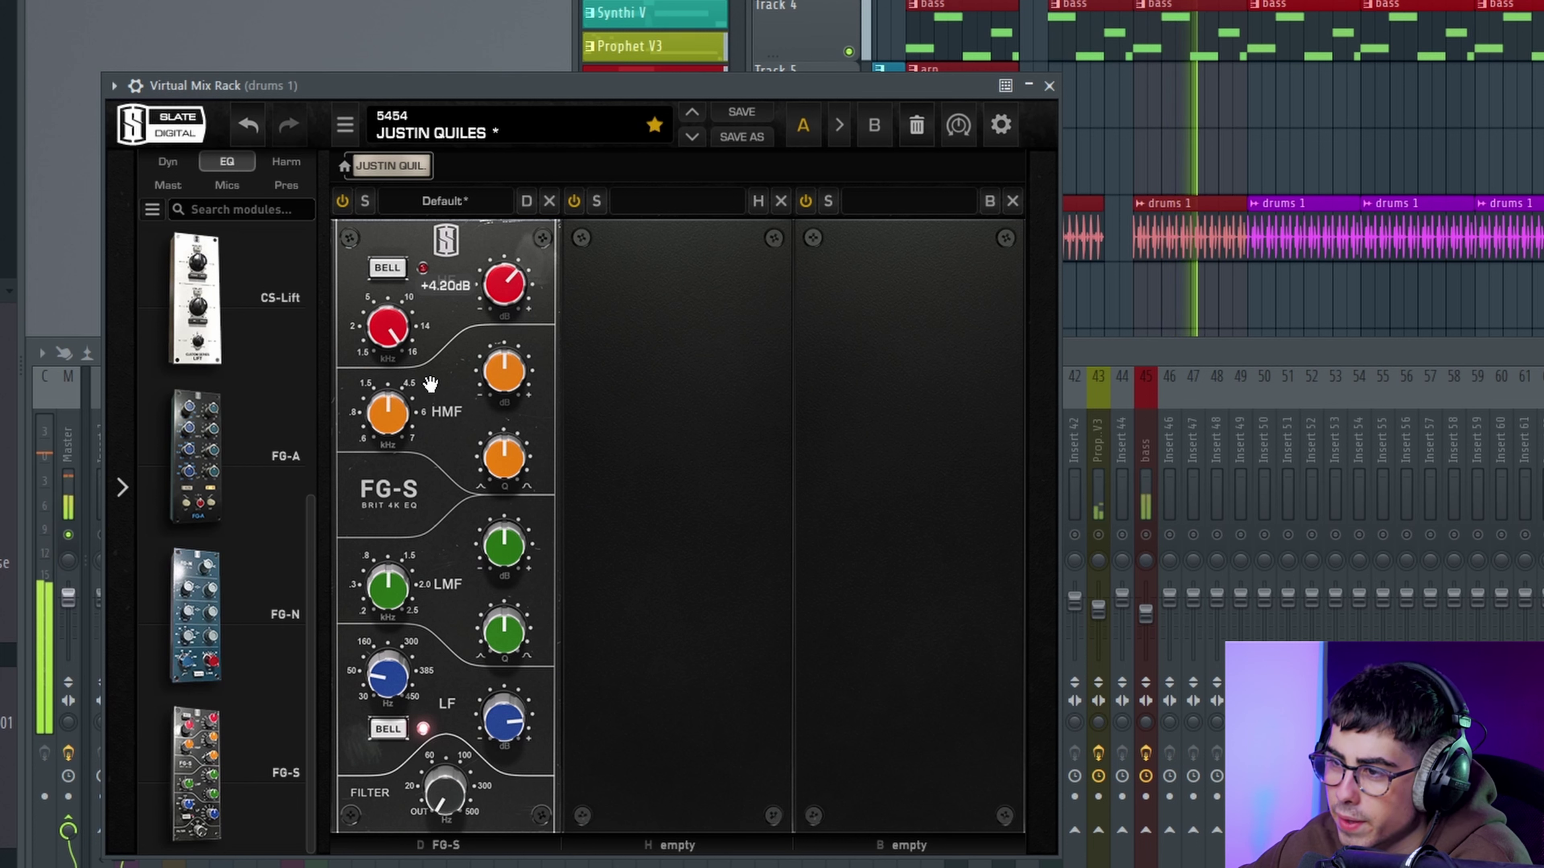
Step: Set the FG-S HMF band to a lower frequency, lower Q and +3.81 dB gain, and raise the filter cutoff from OUT
{"action": "left_click_drag", "start_coordinate": [403, 425], "coordinate": [387, 544]}
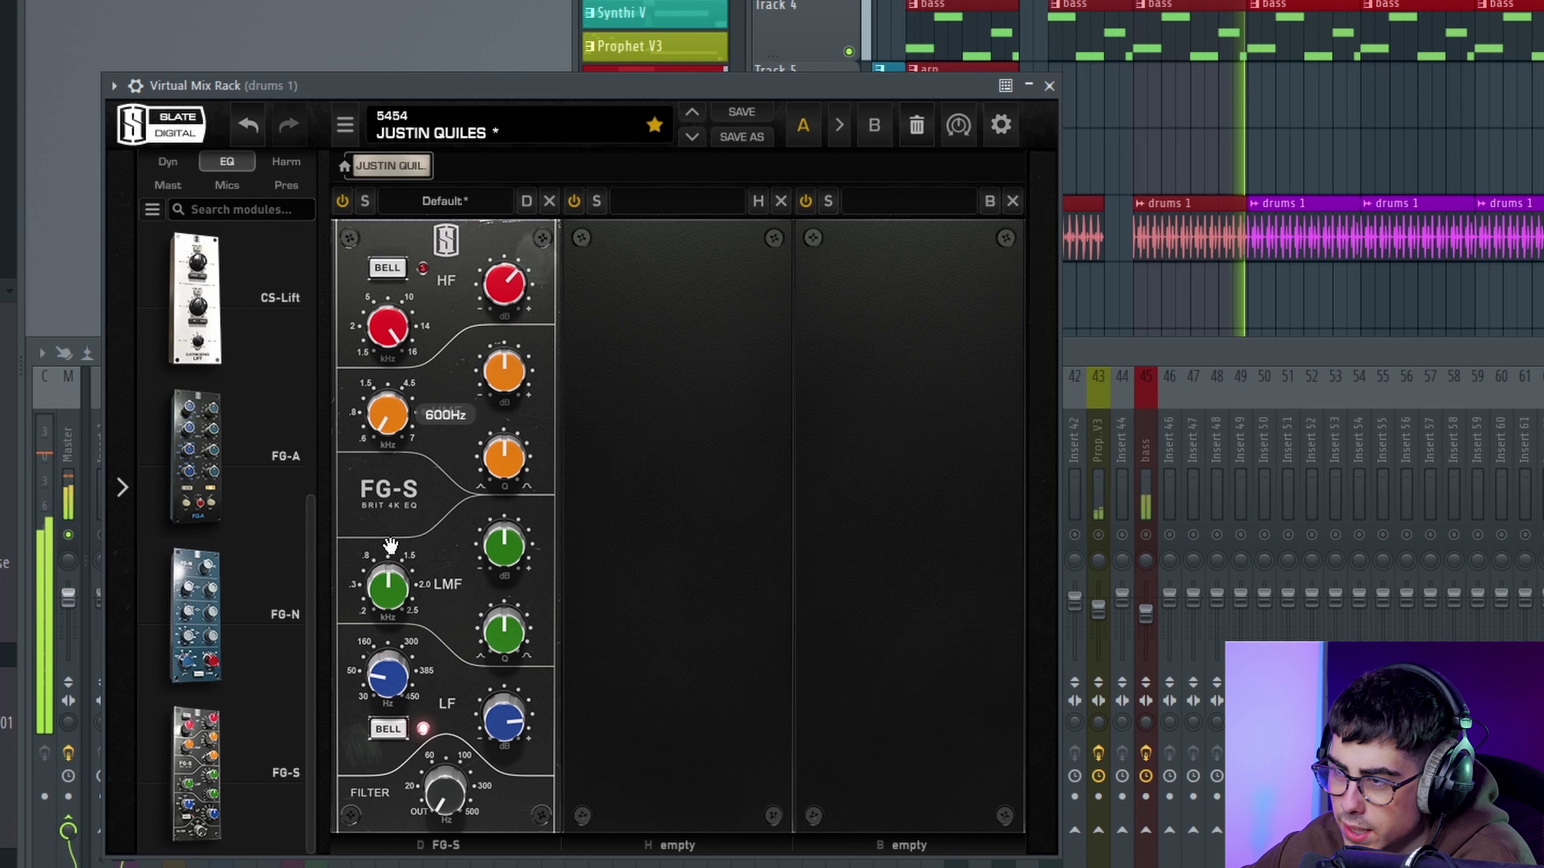
{"action": "left_click_drag", "start_coordinate": [504, 370], "coordinate": [511, 289]}
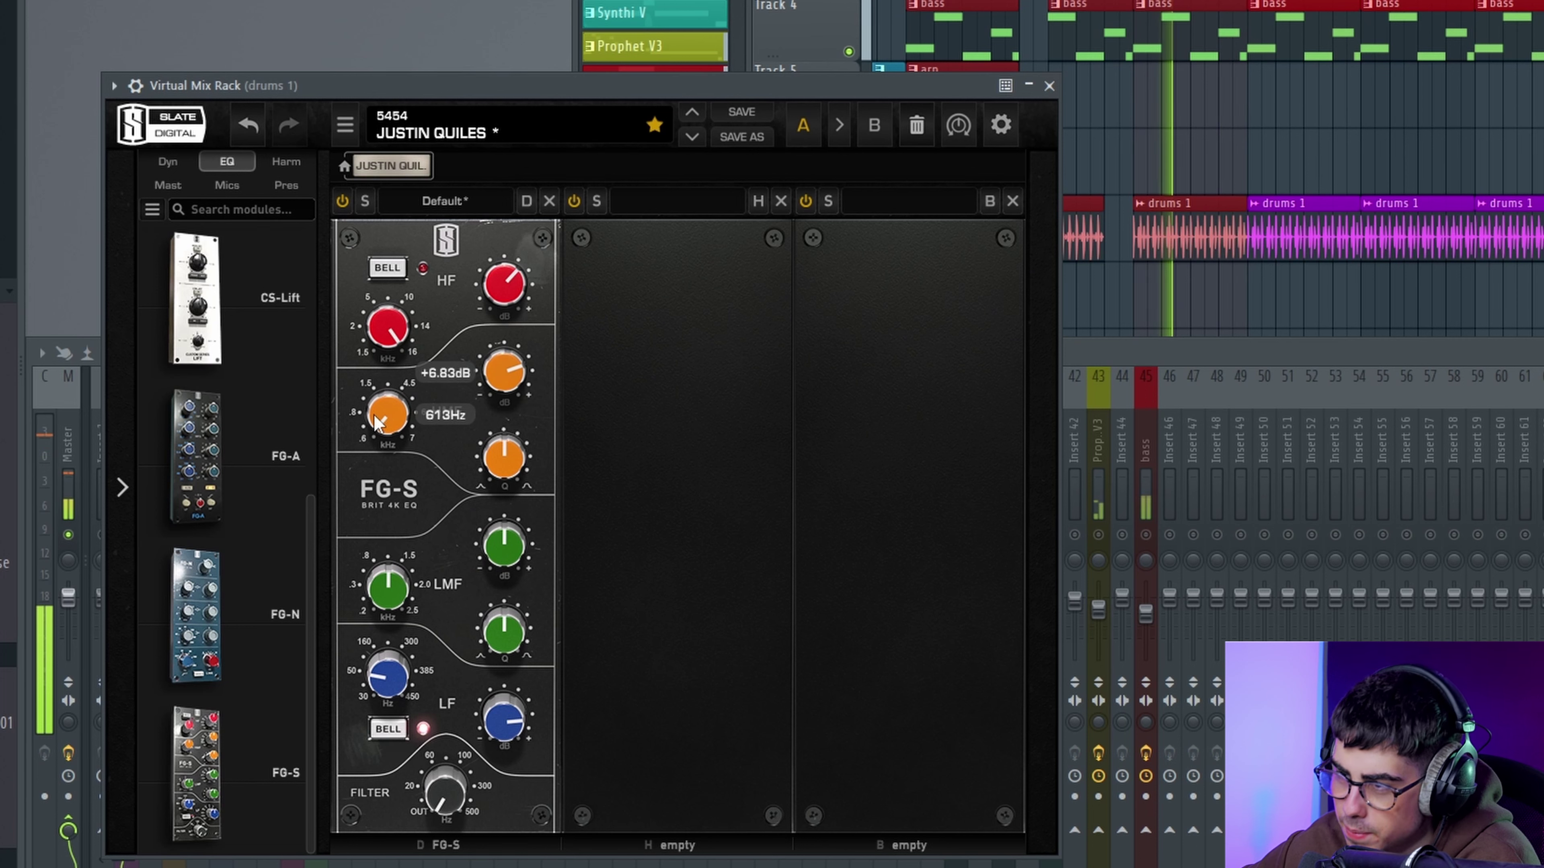
{"action": "left_click_drag", "start_coordinate": [372, 413], "coordinate": [356, 333]}
{"action": "left_click_drag", "start_coordinate": [503, 370], "coordinate": [498, 471]}
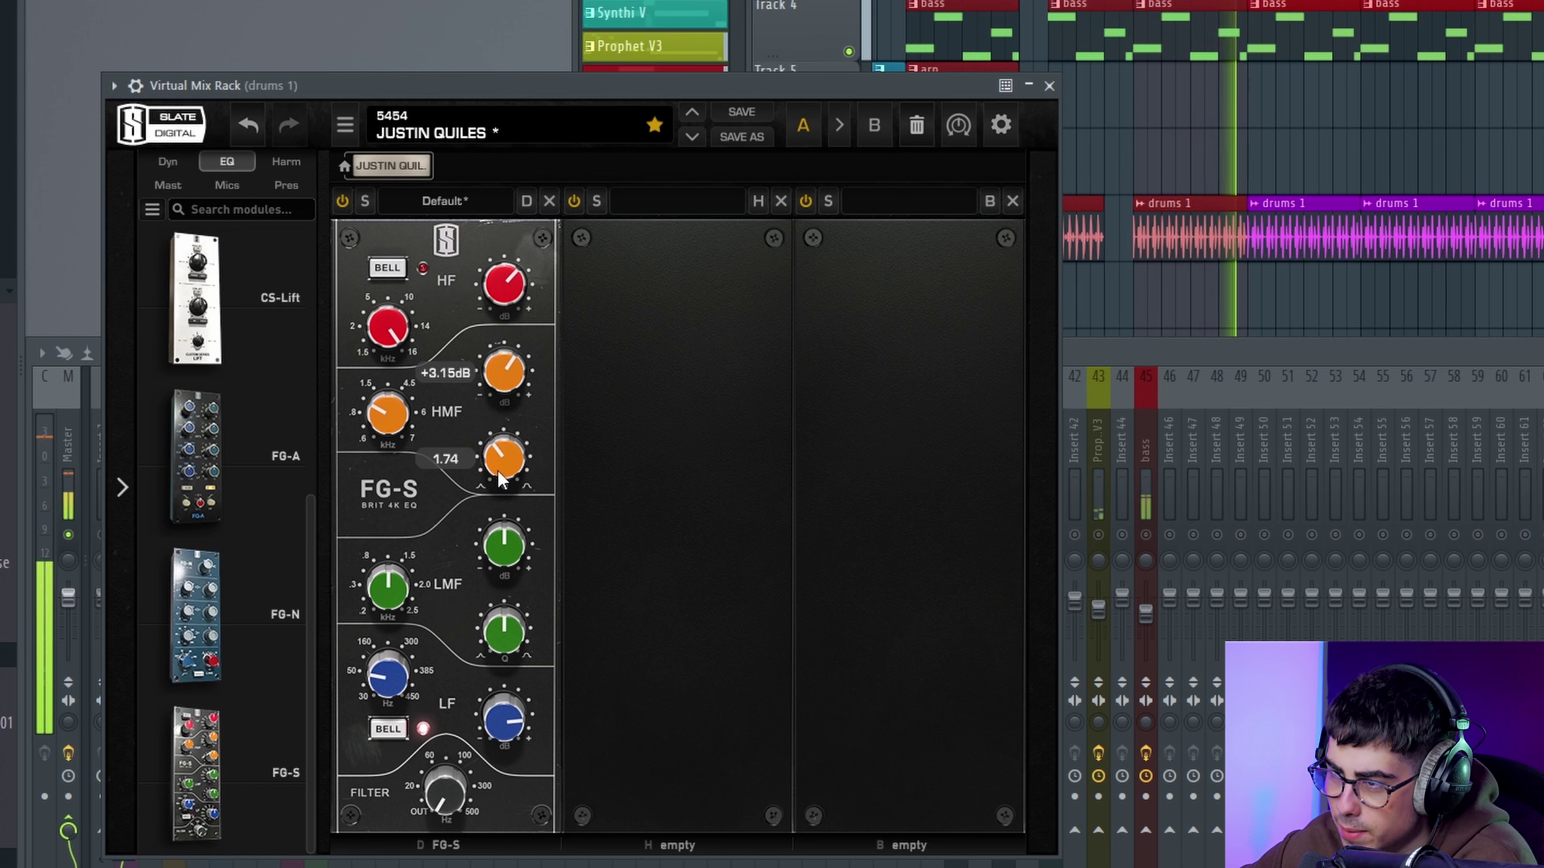
{"action": "mouse_move", "coordinate": [504, 370]}
{"action": "left_mouse_down"}
{"action": "mouse_move", "coordinate": [503, 306]}
{"action": "mouse_move", "coordinate": [500, 372]}
{"action": "left_mouse_up"}
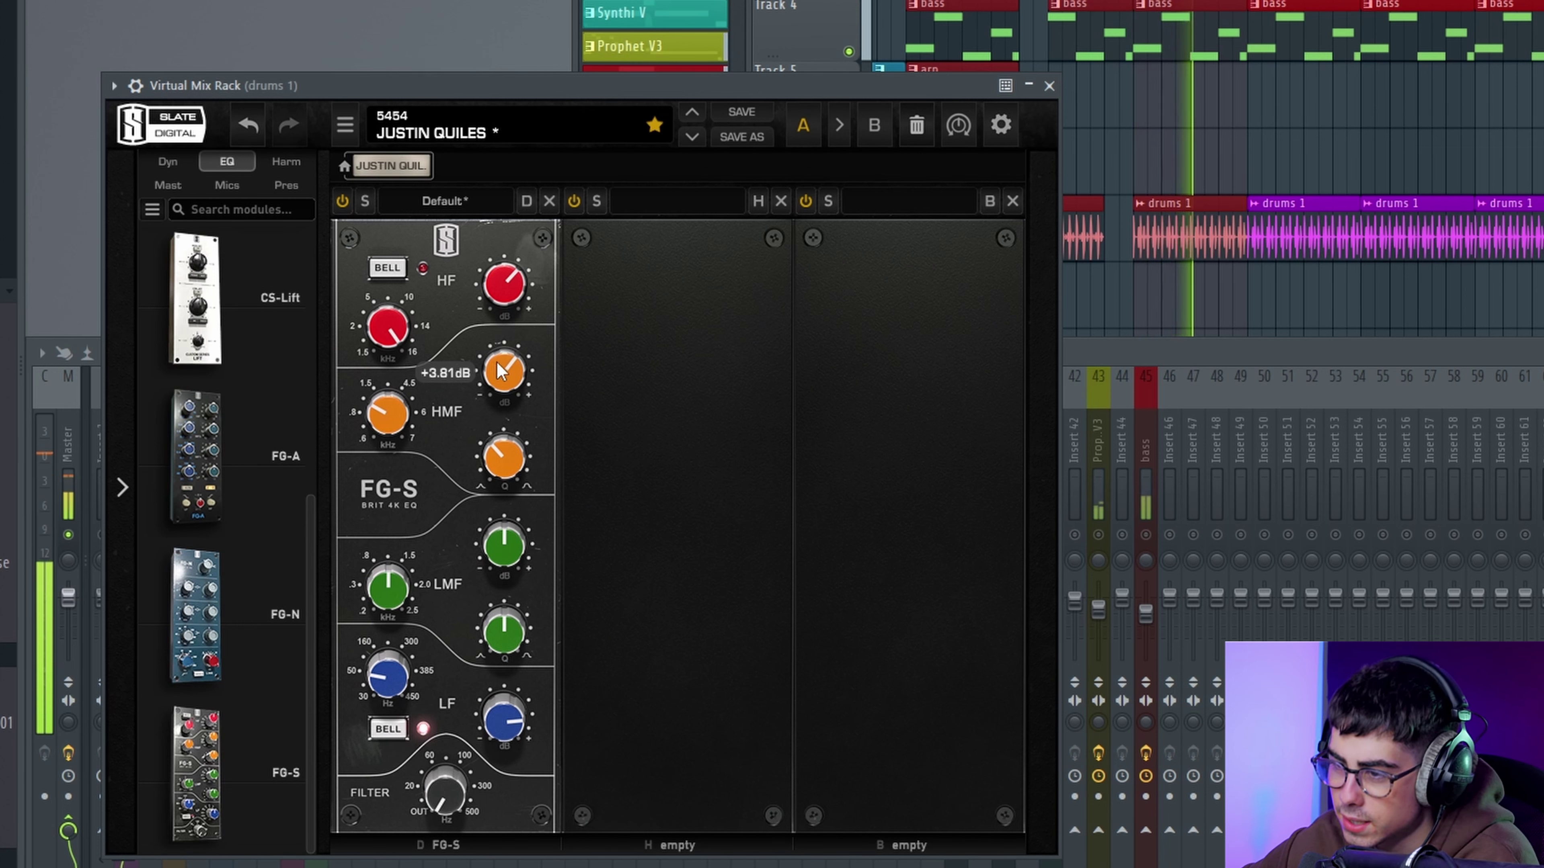
{"action": "left_click_drag", "start_coordinate": [444, 792], "coordinate": [394, 671]}
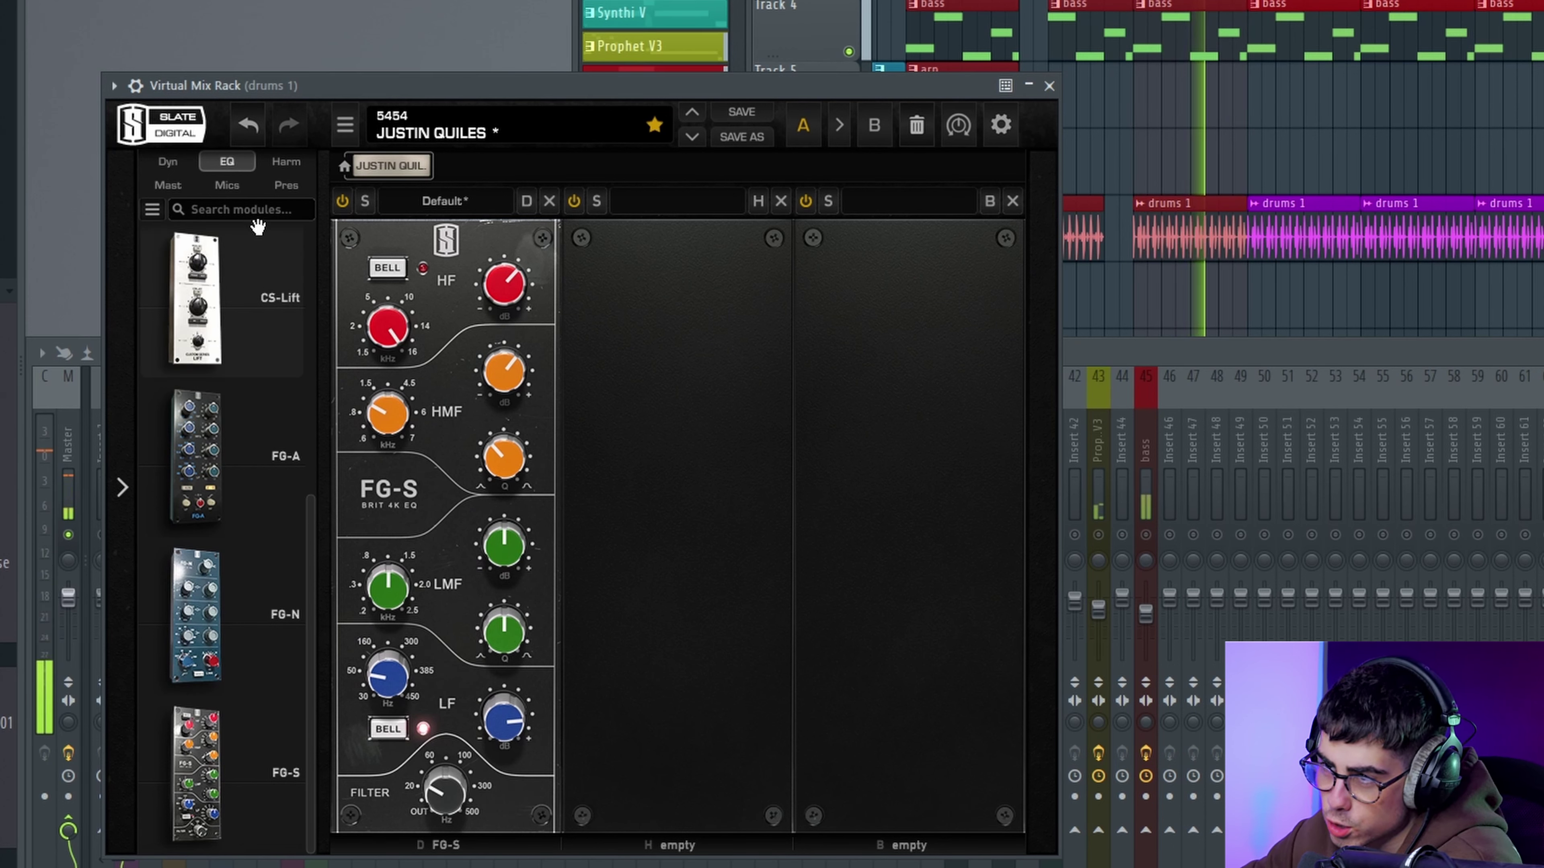
Step: Place an FG-Dynamics module from the dynamics category in the second slot of the drums rack
{"action": "left_click", "coordinate": [168, 186]}
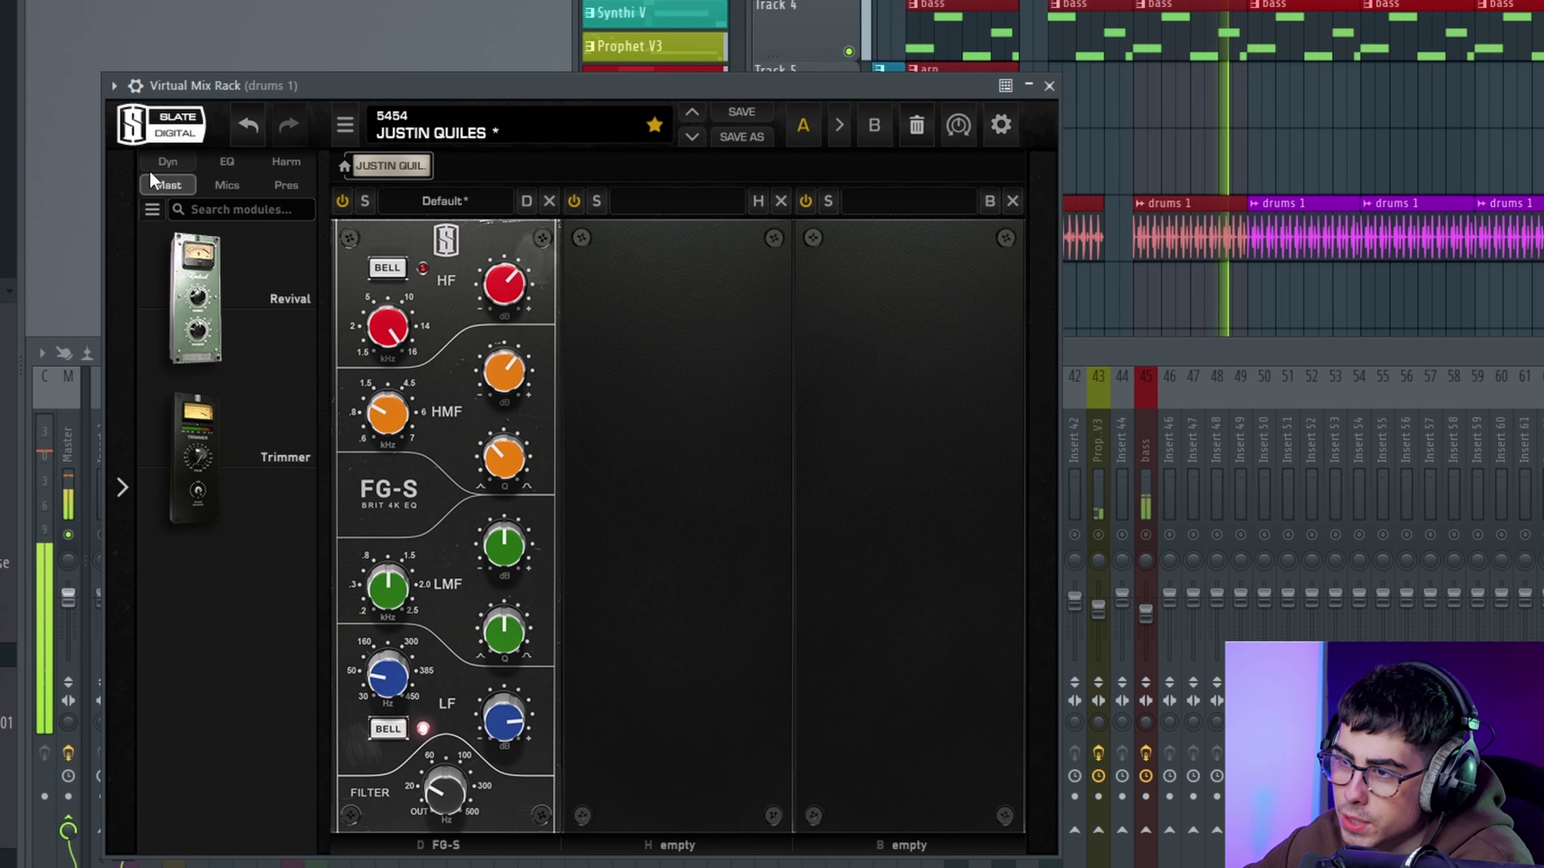
{"action": "left_click", "coordinate": [159, 164]}
{"action": "scroll", "coordinate": [240, 492], "scroll_direction": "down", "scroll_amount": 3}
{"action": "scroll", "coordinate": [239, 493], "scroll_direction": "down", "scroll_amount": 5}
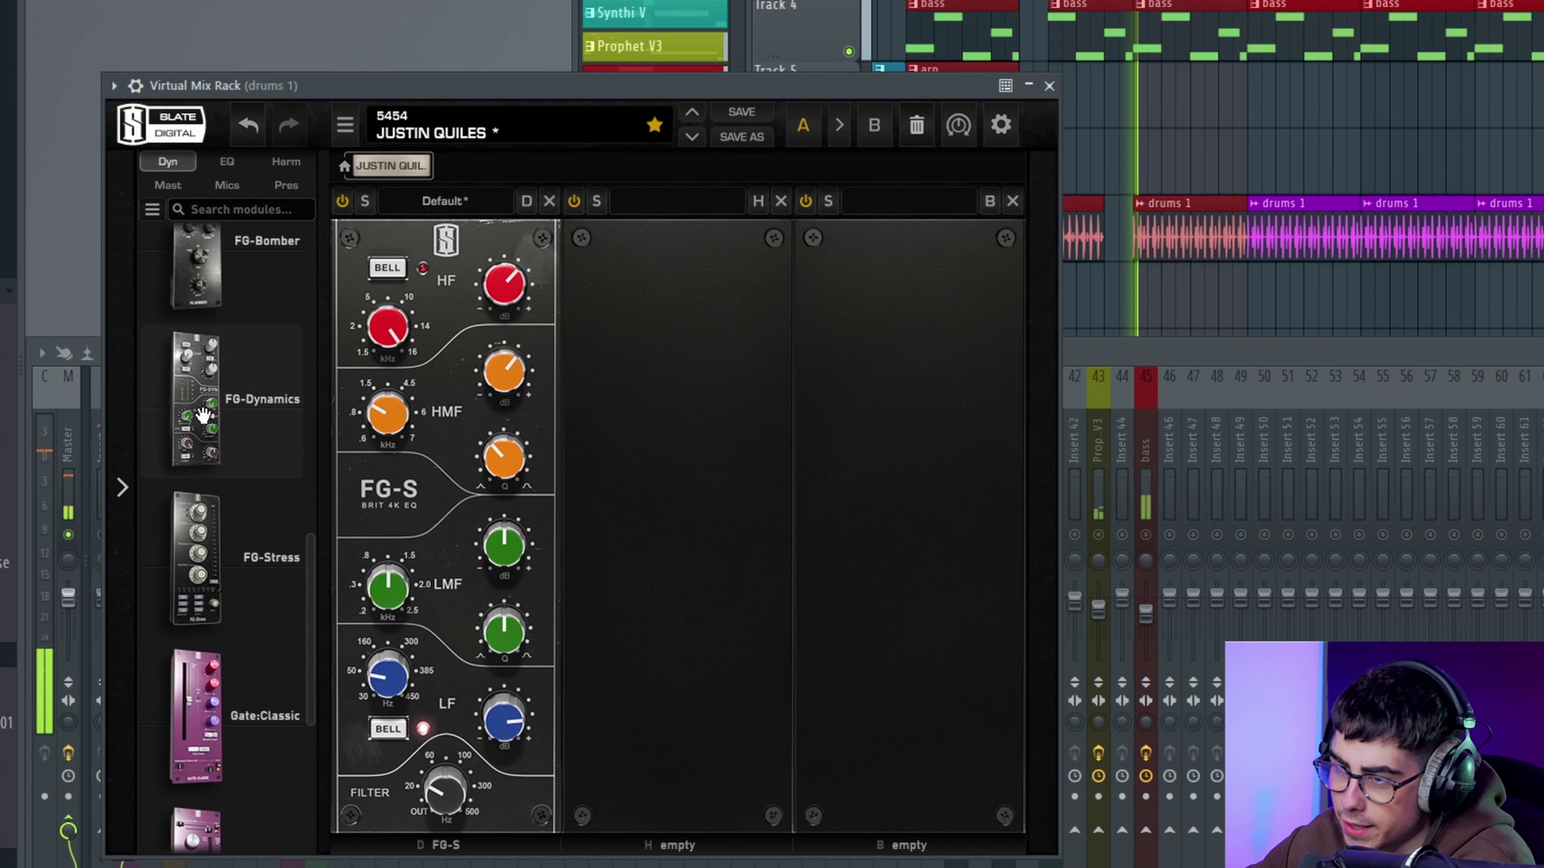
{"action": "left_click_drag", "start_coordinate": [196, 398], "coordinate": [693, 450]}
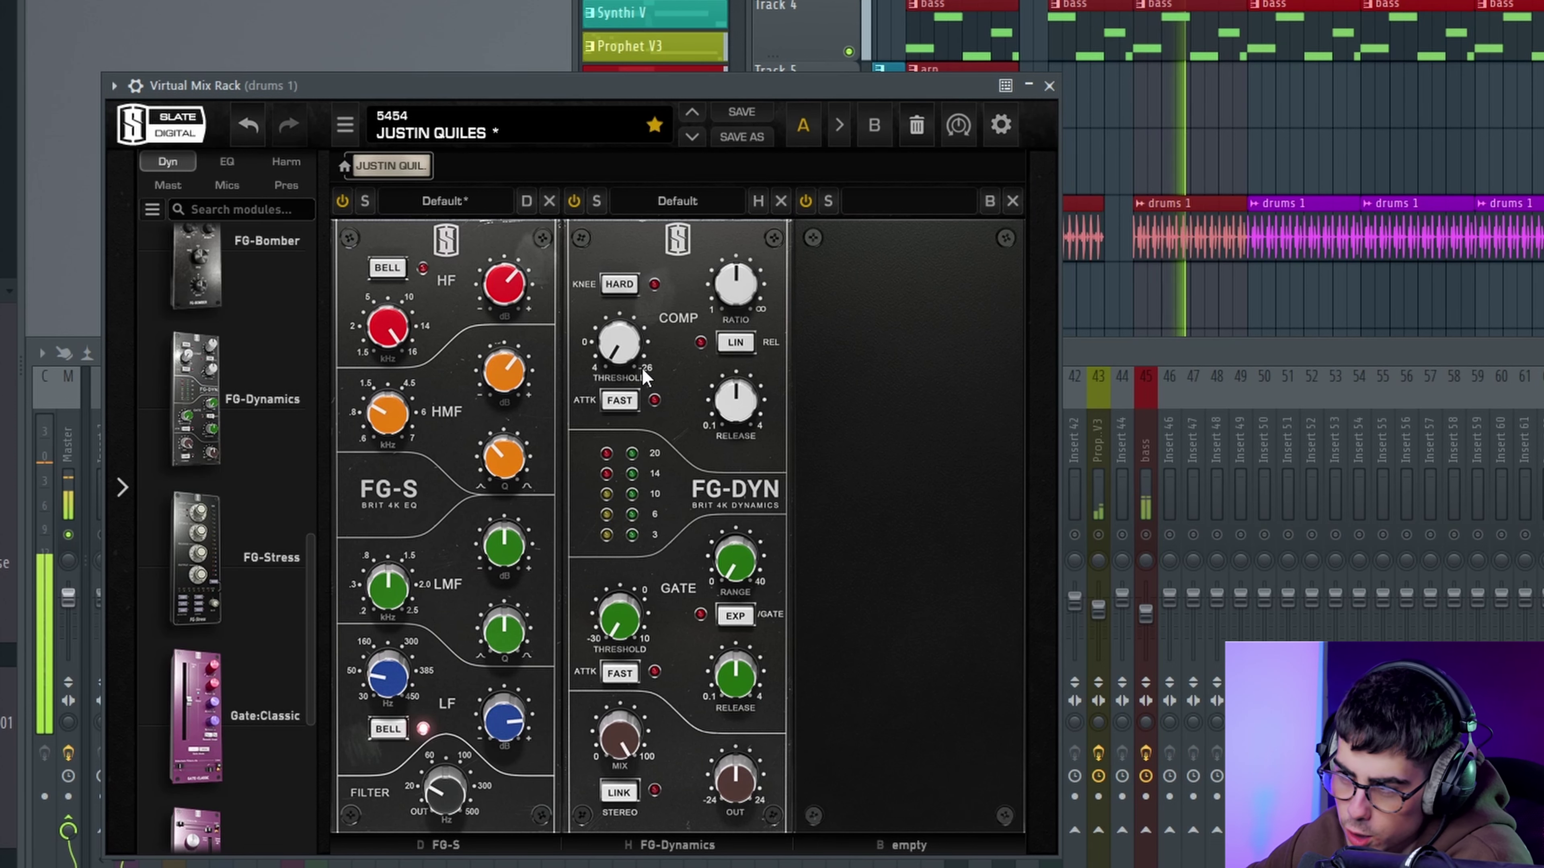
Step: Set the drums FG-Dynamics compressor to hard knee, fastest release and a lower threshold, and compare it bypassed
{"action": "left_click_drag", "start_coordinate": [736, 403], "coordinate": [734, 486]}
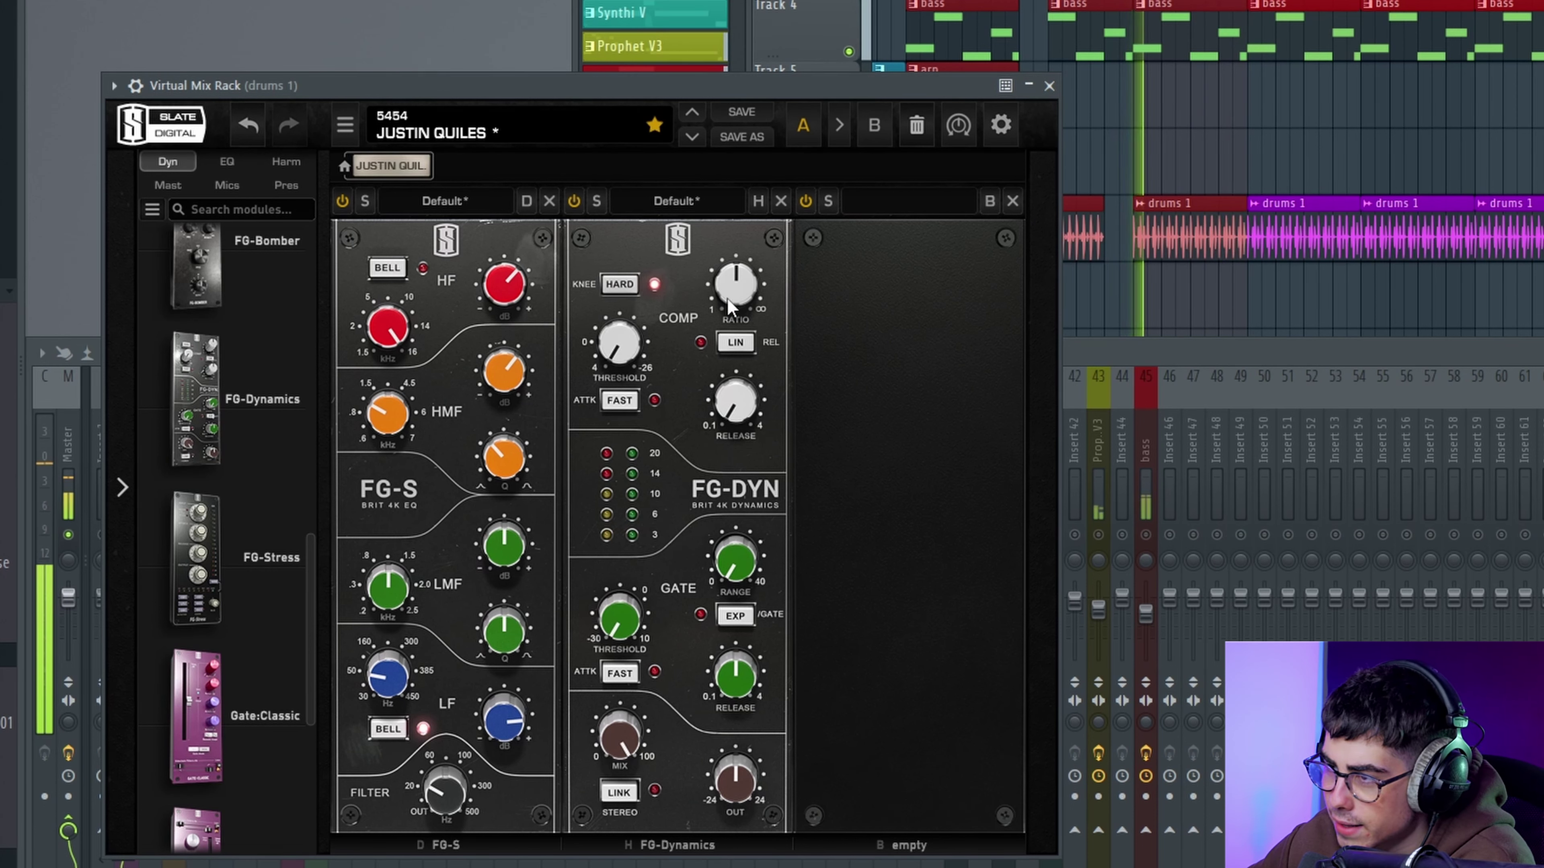
{"action": "left_click_drag", "start_coordinate": [628, 361], "coordinate": [629, 340]}
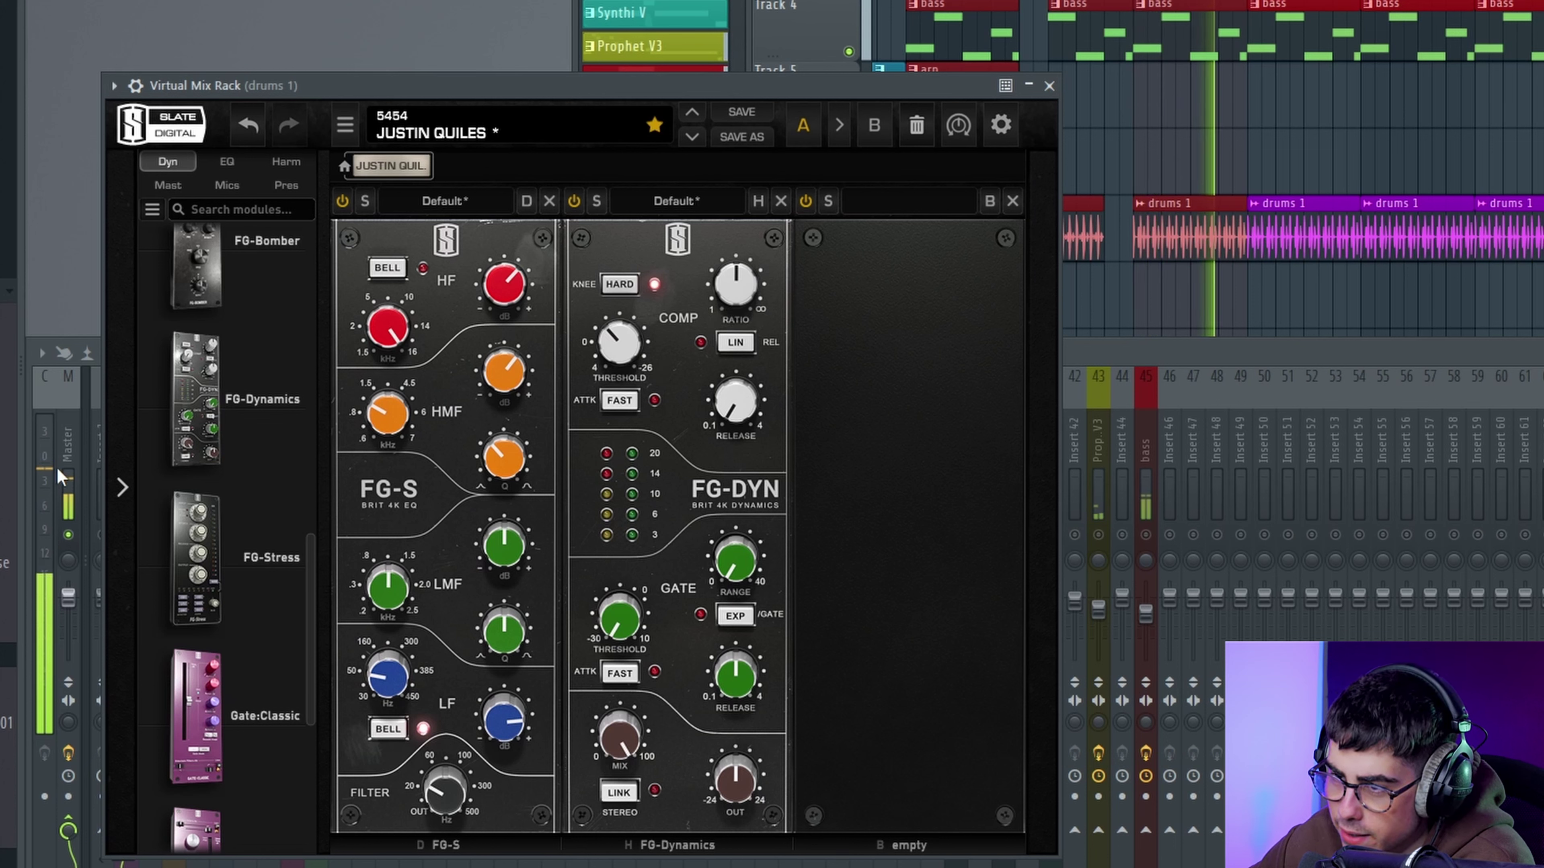
{"action": "left_click", "coordinate": [574, 200]}
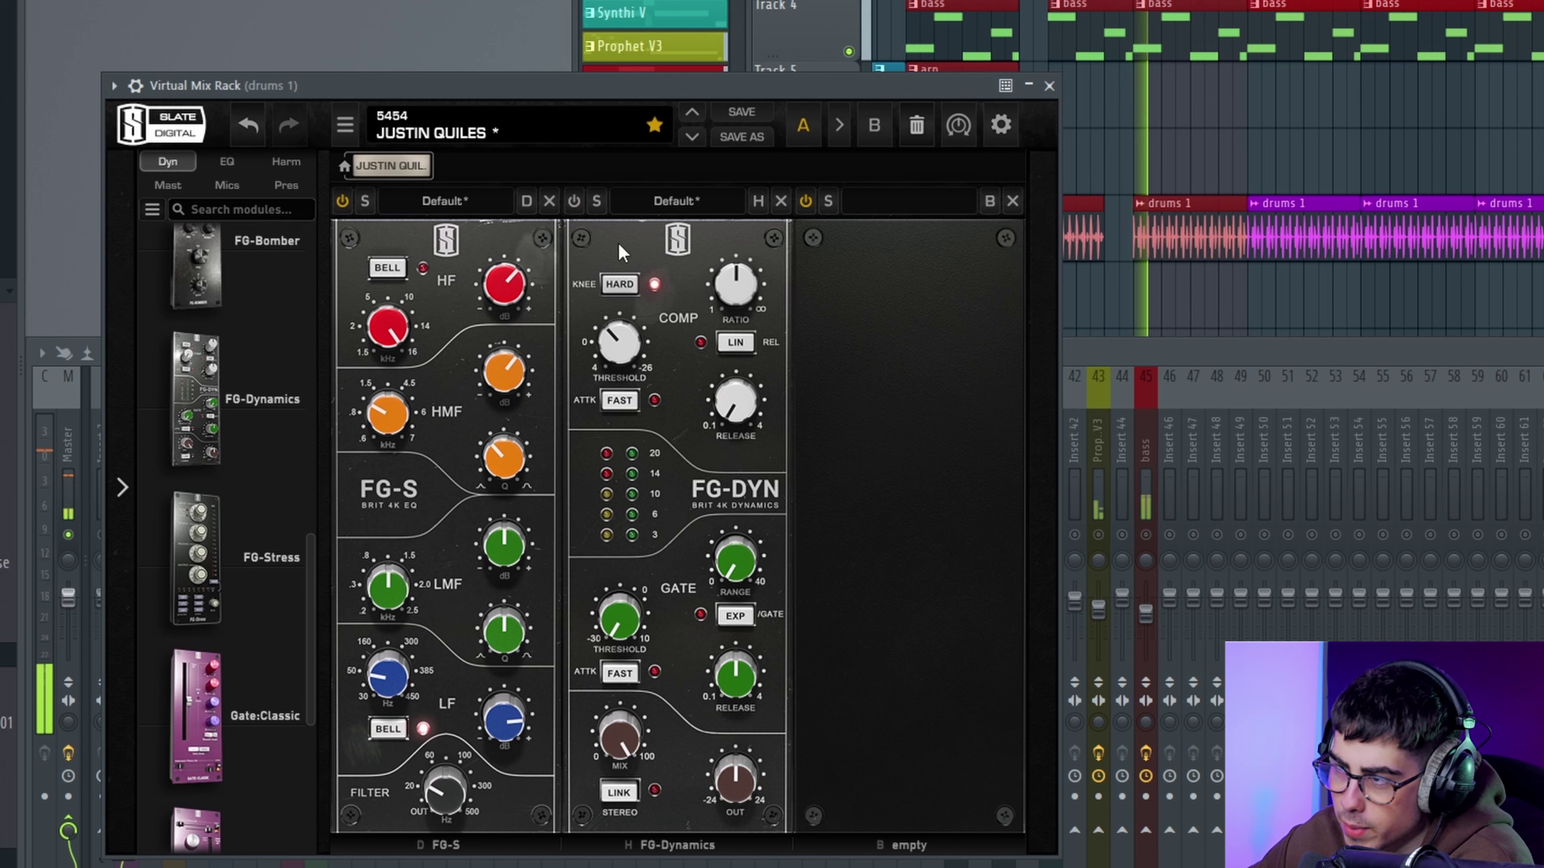
{"action": "left_click", "coordinate": [578, 200]}
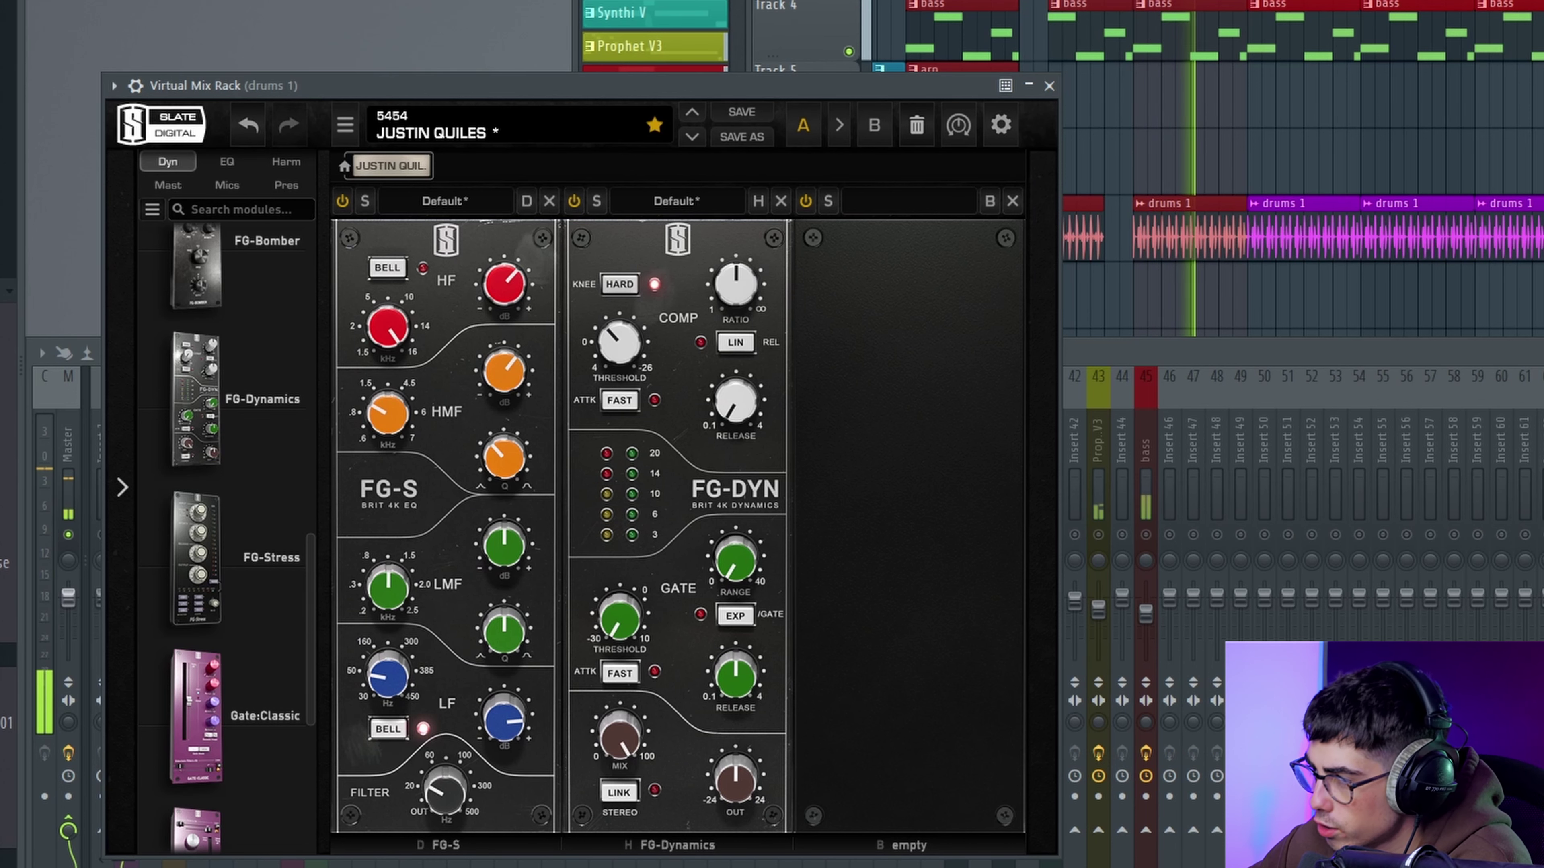
Step: Compare a 3.15 dB FG-Dynamics output with 0.00 dB while checking the drums level in the mixer, and close the rack
{"action": "key", "text": "F9"}
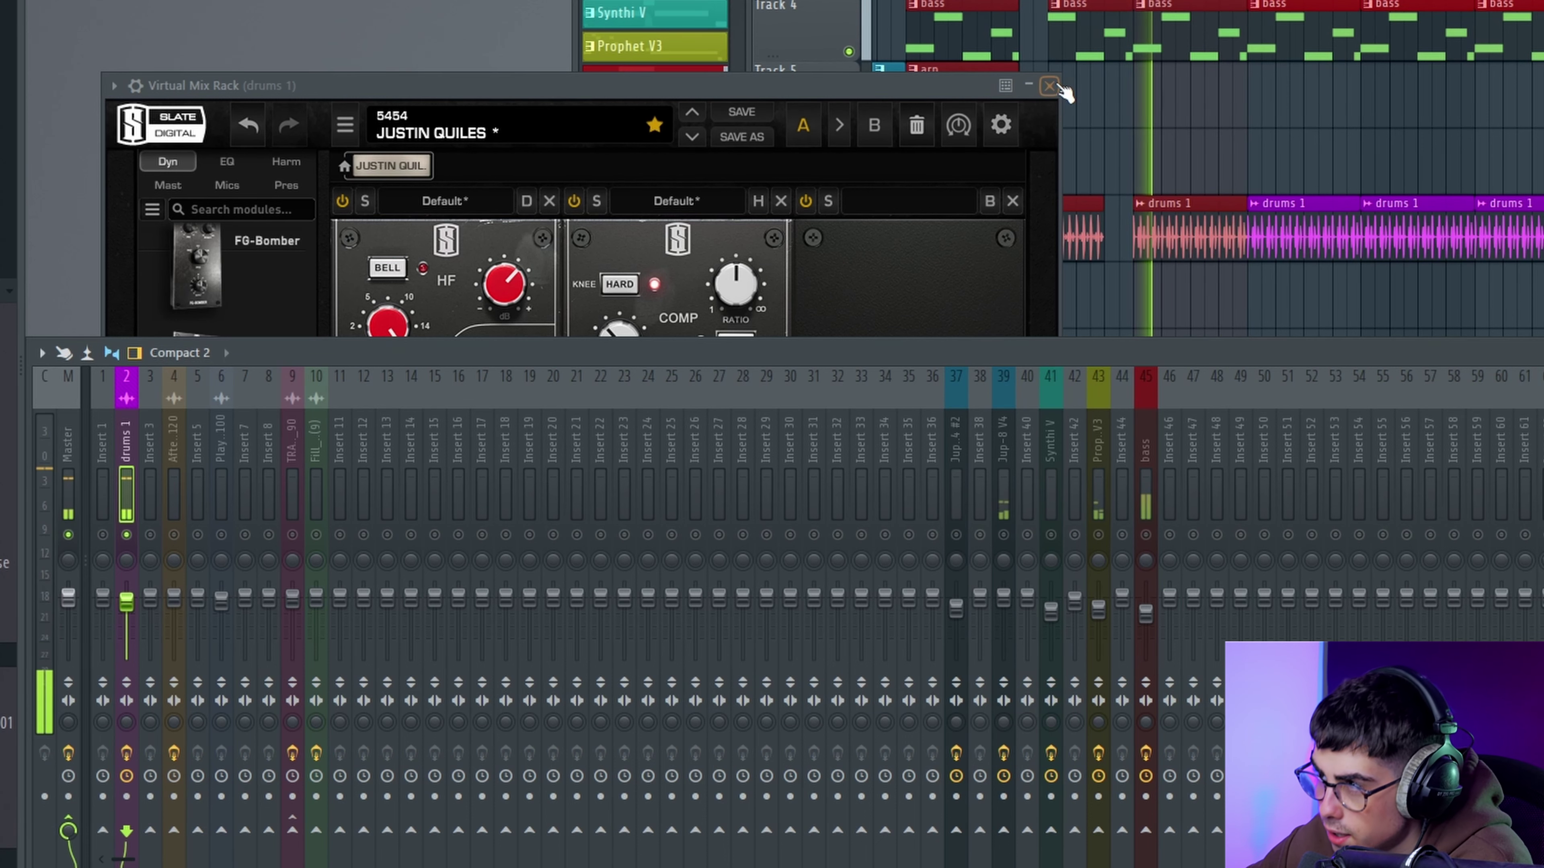
{"action": "left_click", "coordinate": [855, 79]}
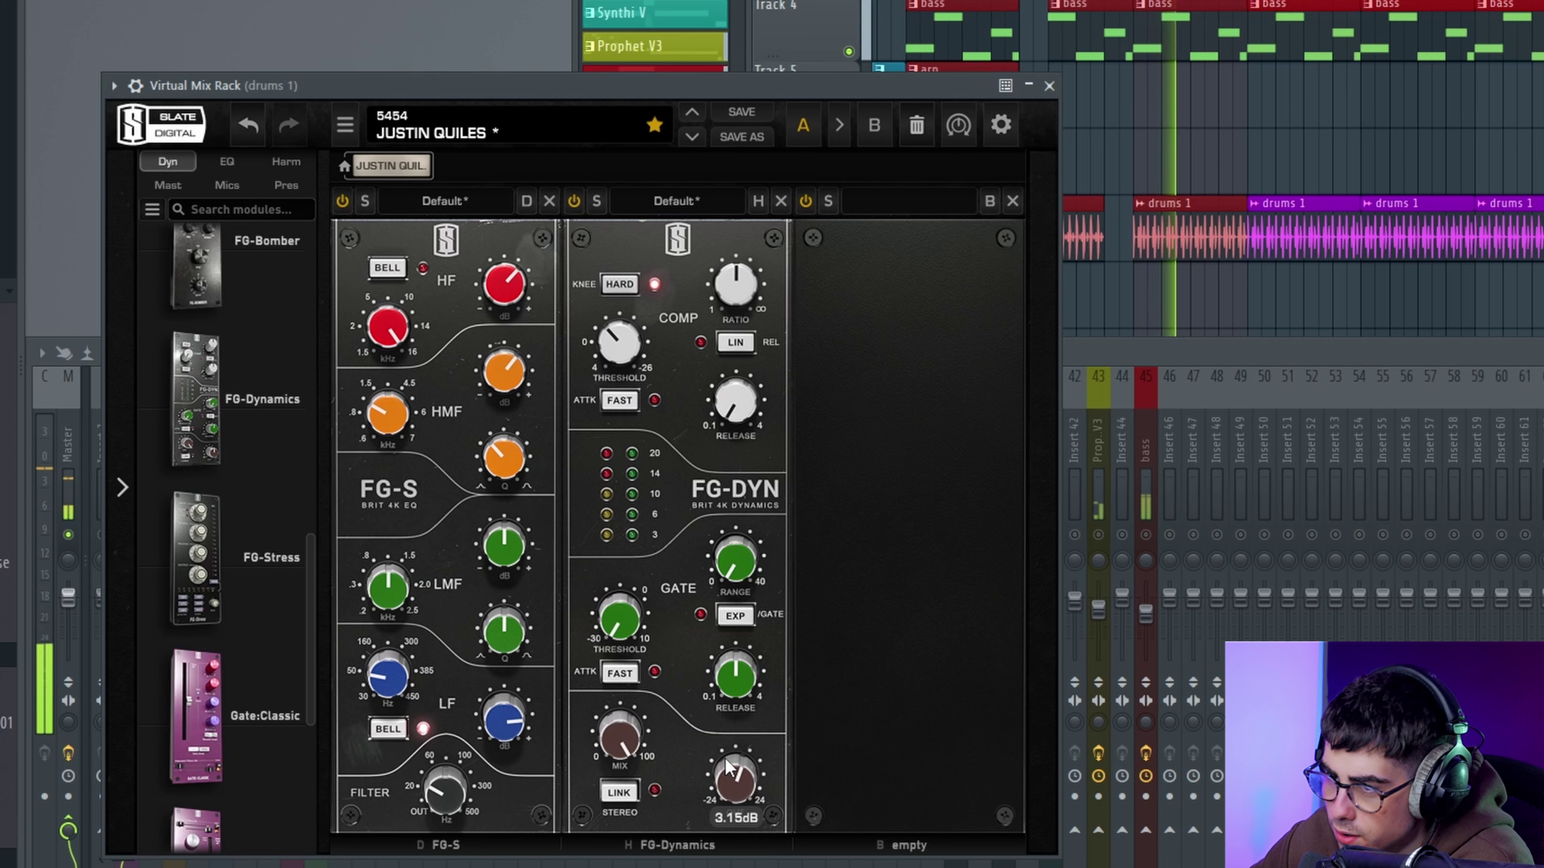
{"action": "mouse_move", "coordinate": [719, 770]}
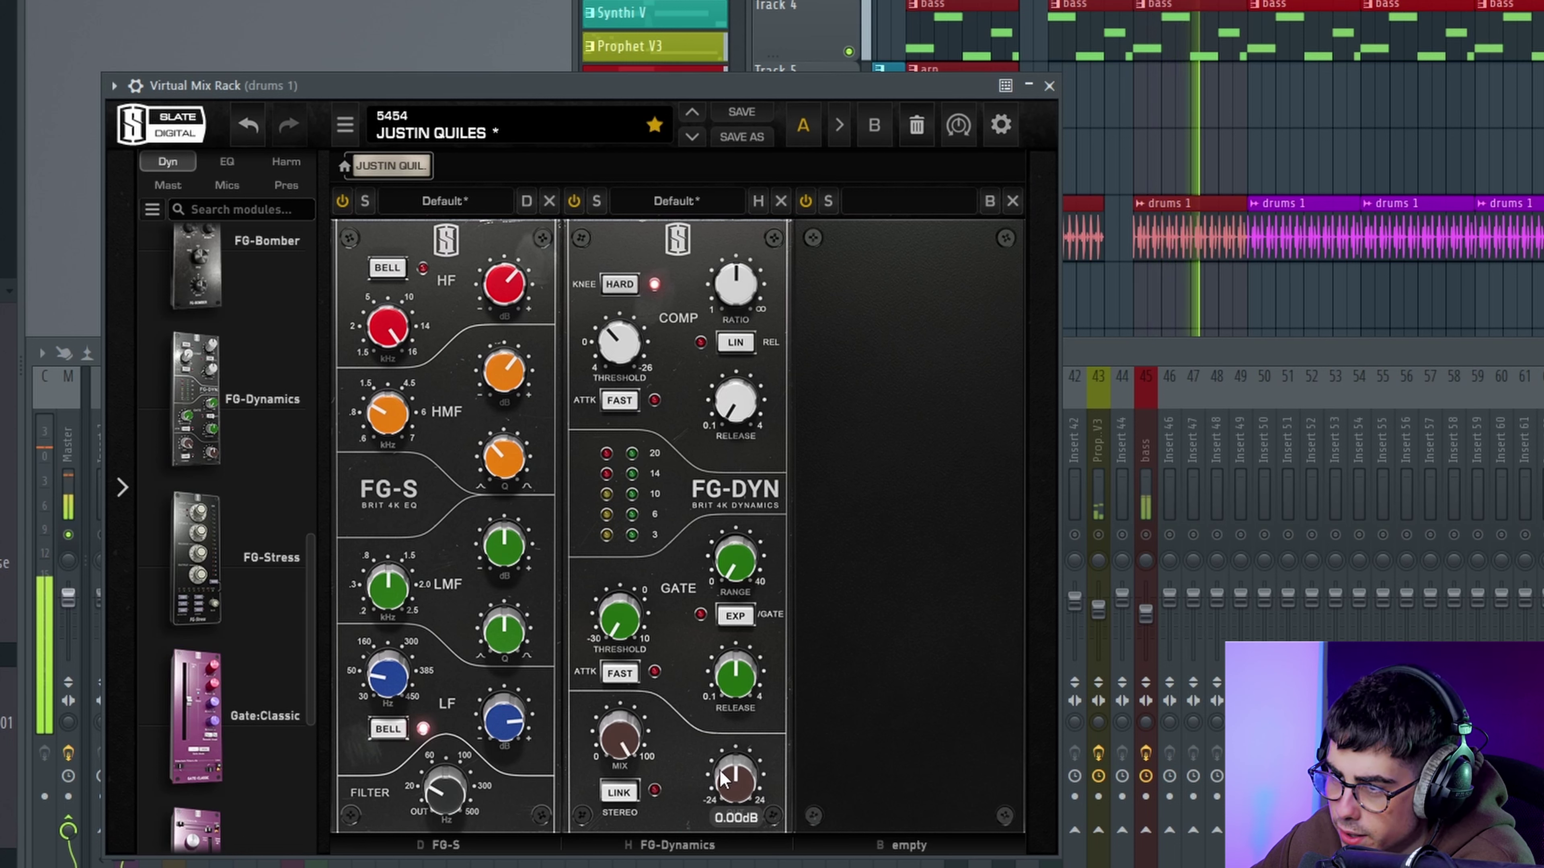
{"action": "mouse_move", "coordinate": [384, 639]}
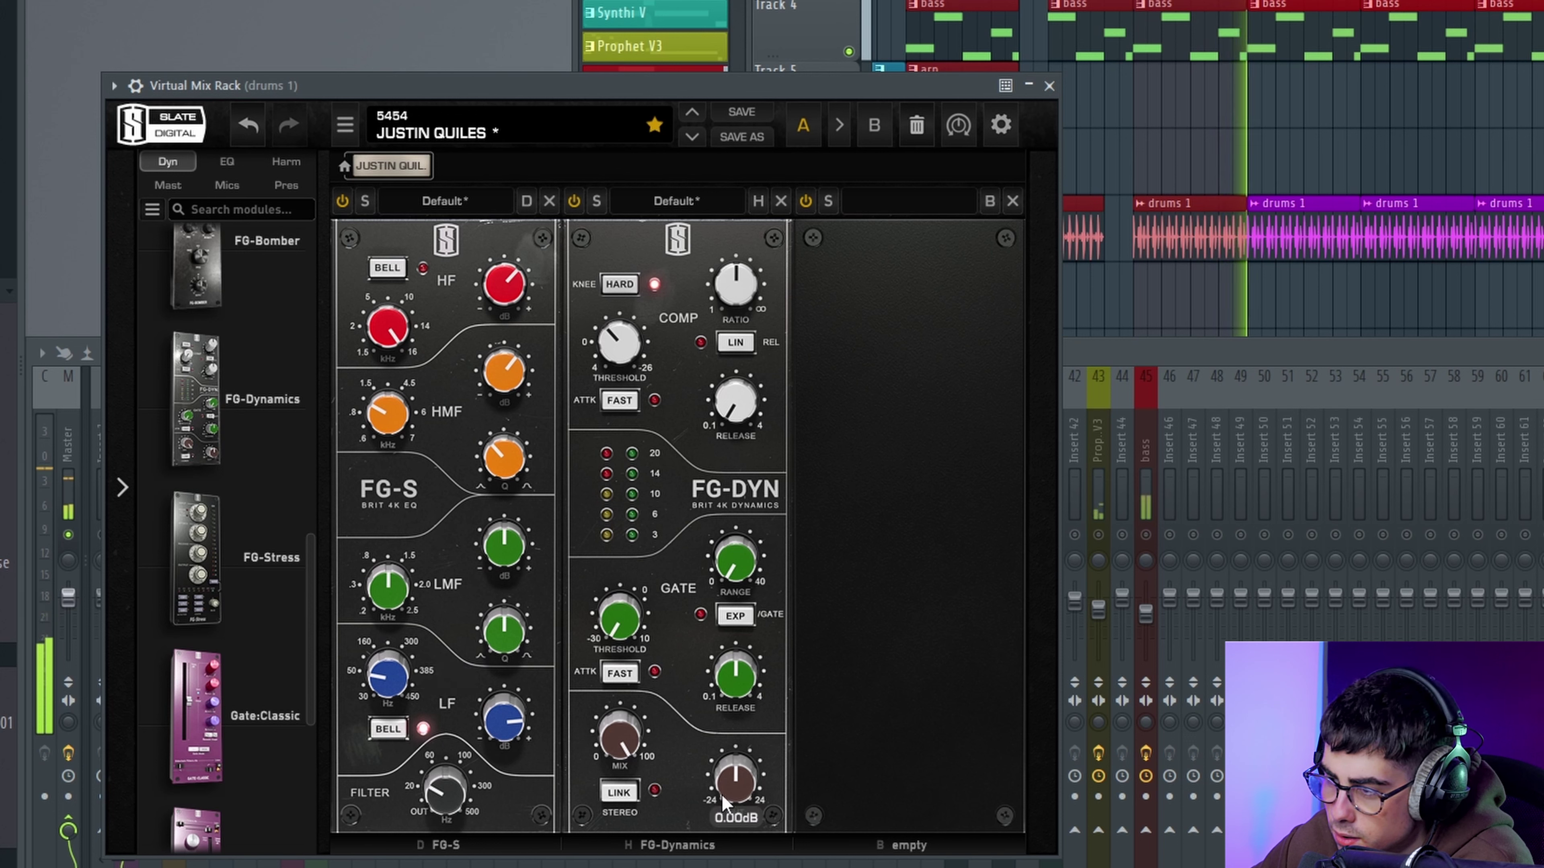
{"action": "left_click_drag", "start_coordinate": [722, 794], "coordinate": [719, 783]}
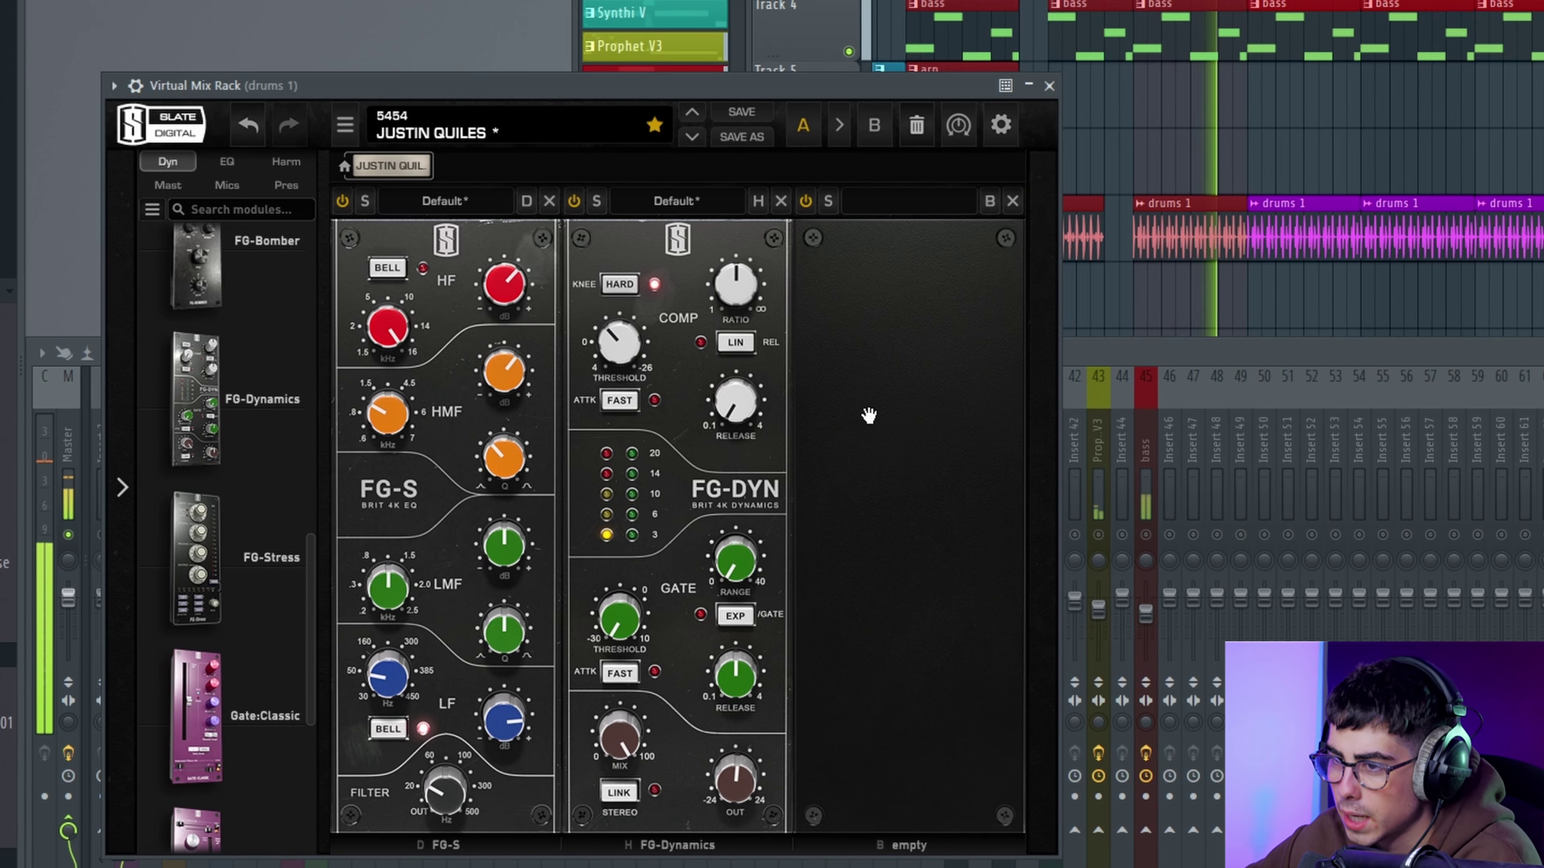
{"action": "left_click", "coordinate": [1049, 86]}
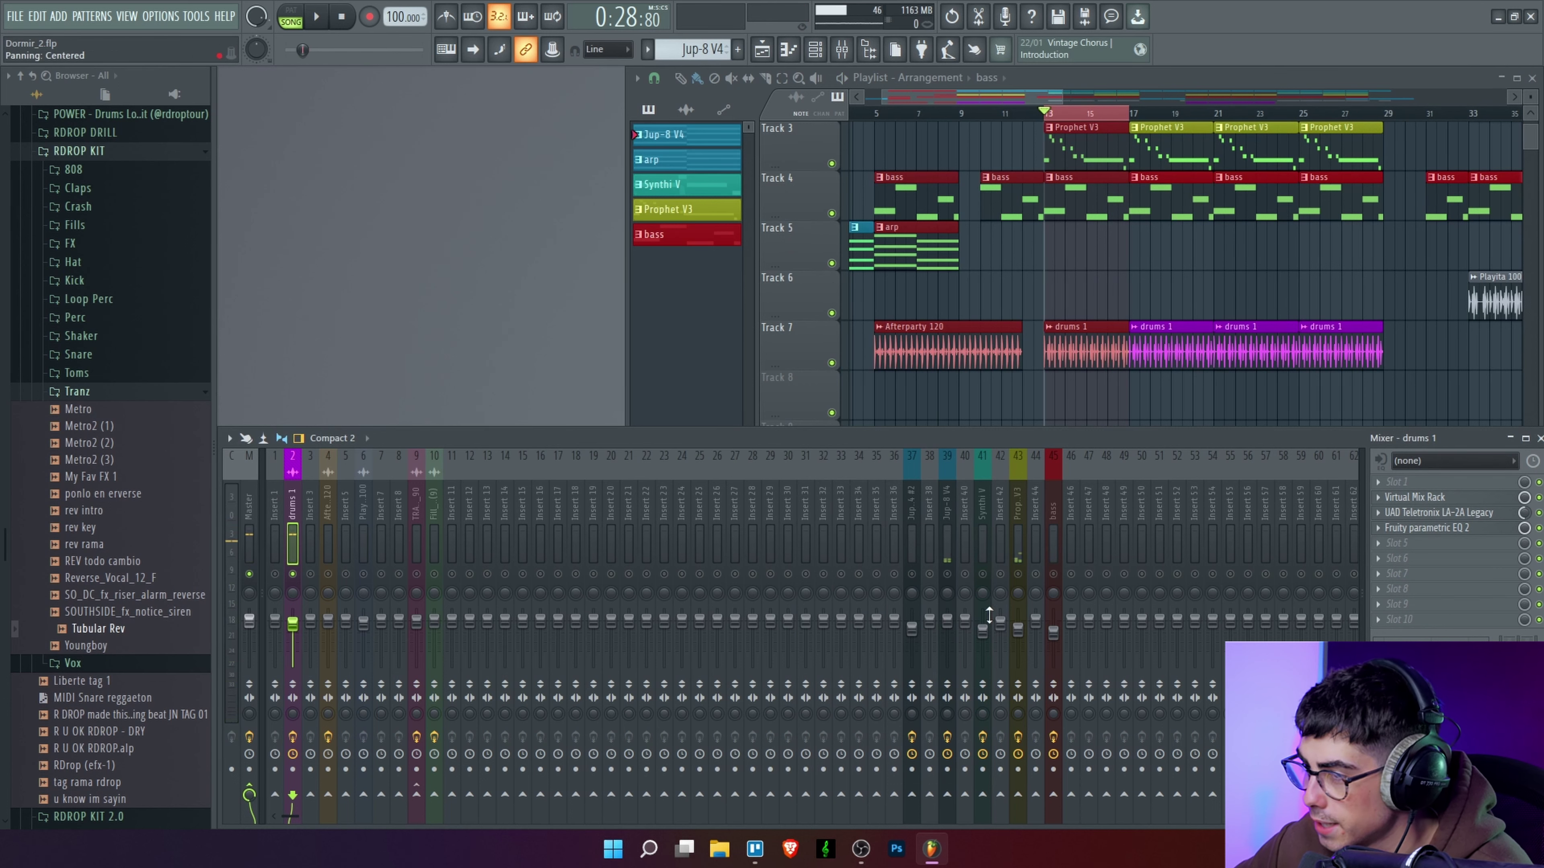
Step: Clear the playlist loop selection, unmute all mixer tracks and play the whole arrangement from the start
{"action": "left_click_drag", "start_coordinate": [1045, 113], "coordinate": [699, 127]}
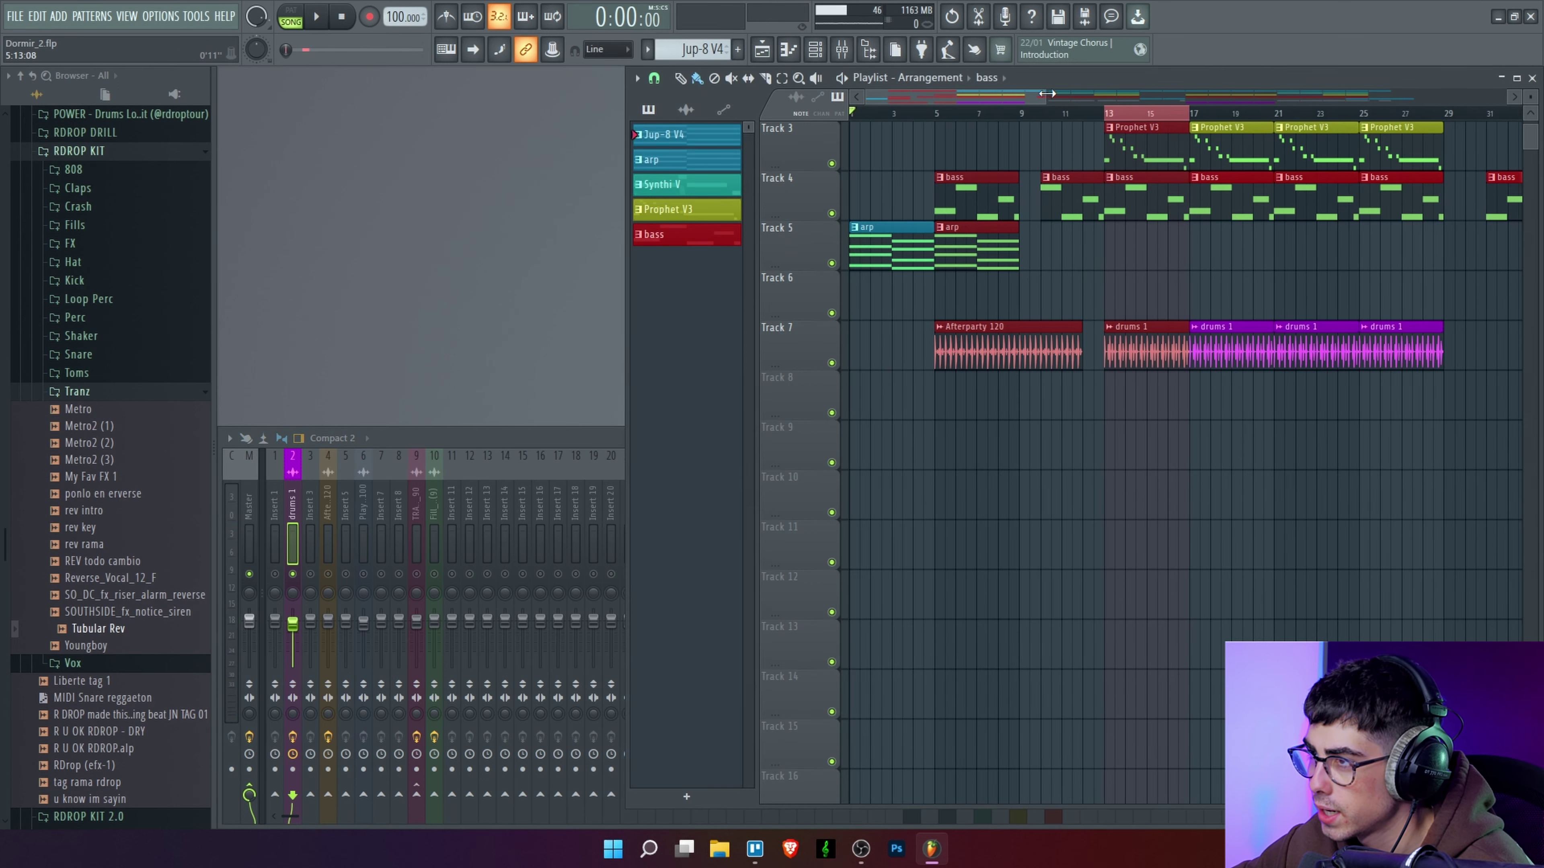
{"action": "left_click_drag", "start_coordinate": [1046, 94], "coordinate": [1532, 97]}
{"action": "right_click", "coordinate": [942, 114]}
{"action": "key", "text": "F9"}
{"action": "right_click", "coordinate": [915, 574]}
{"action": "right_click", "coordinate": [915, 574]}
{"action": "key", "text": "space"}
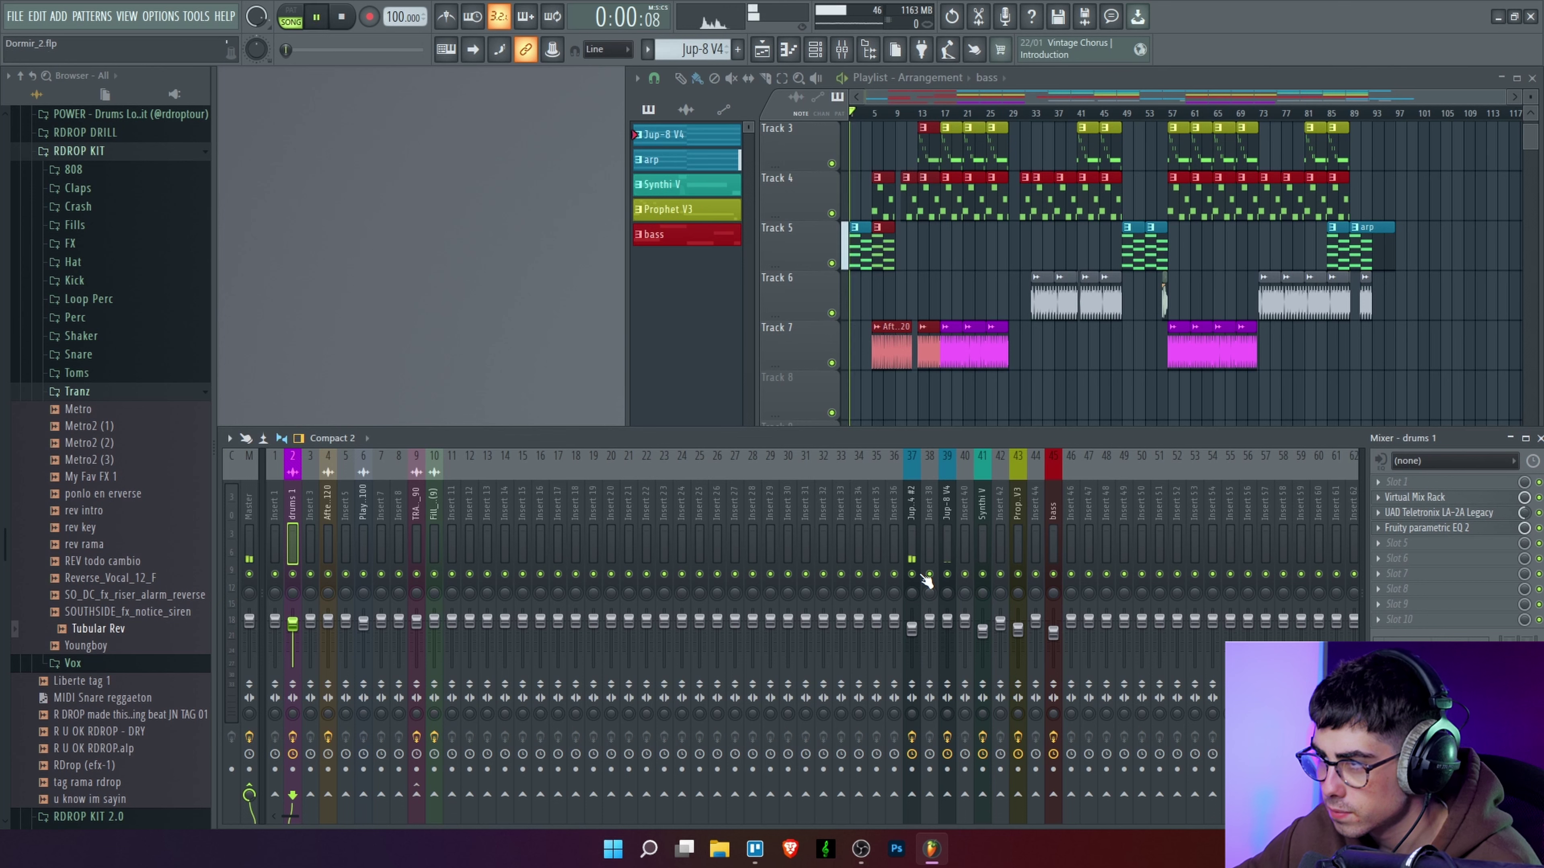
Step: Listen to the full mix from the intro into the drums section while reviewing the playlist tracks
{"action": "scroll", "coordinate": [964, 266], "scroll_direction": "up", "scroll_amount": 1}
{"action": "scroll", "coordinate": [960, 267], "scroll_direction": "down", "scroll_amount": 4}
{"action": "scroll", "coordinate": [955, 267], "scroll_direction": "up", "scroll_amount": 5}
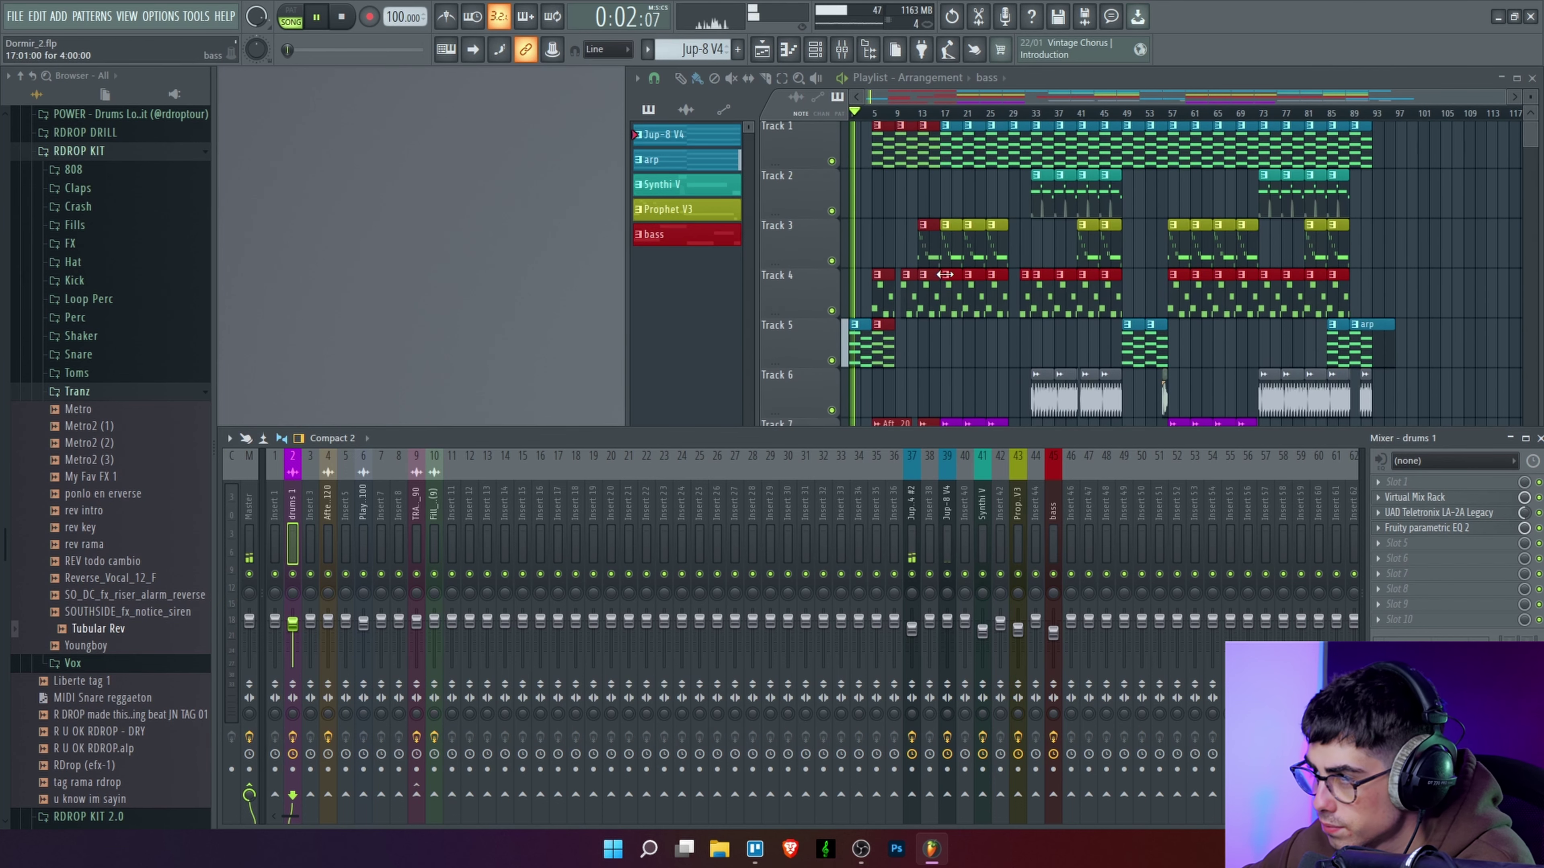
{"action": "scroll", "coordinate": [943, 269], "scroll_direction": "down", "scroll_amount": 1}
{"action": "scroll", "coordinate": [943, 269], "scroll_direction": "down", "scroll_amount": 1}
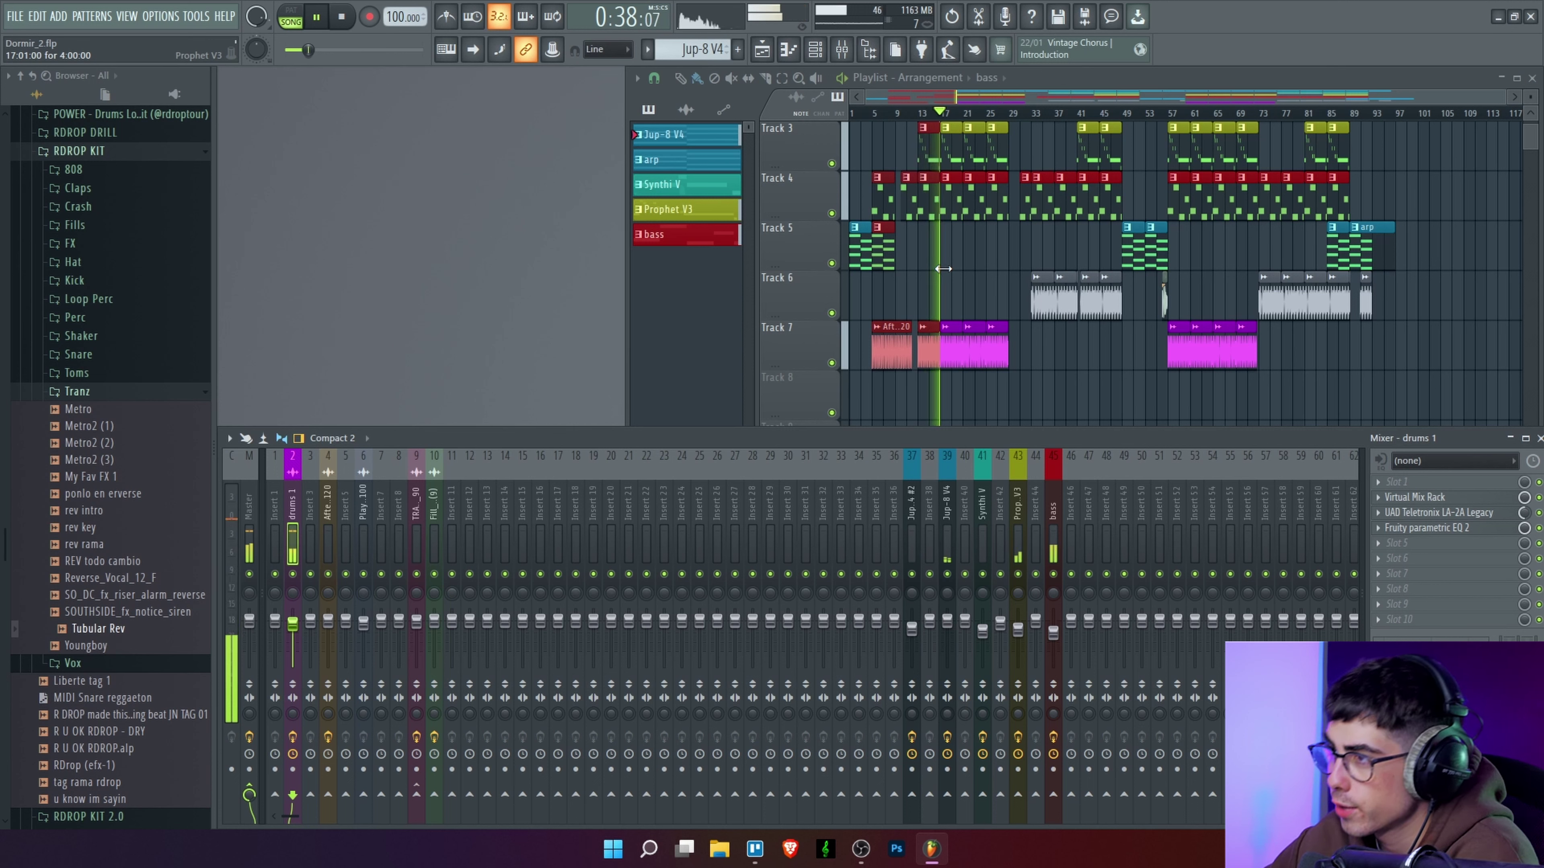
{"action": "scroll", "coordinate": [1149, 260], "scroll_direction": "up", "scroll_amount": 2}
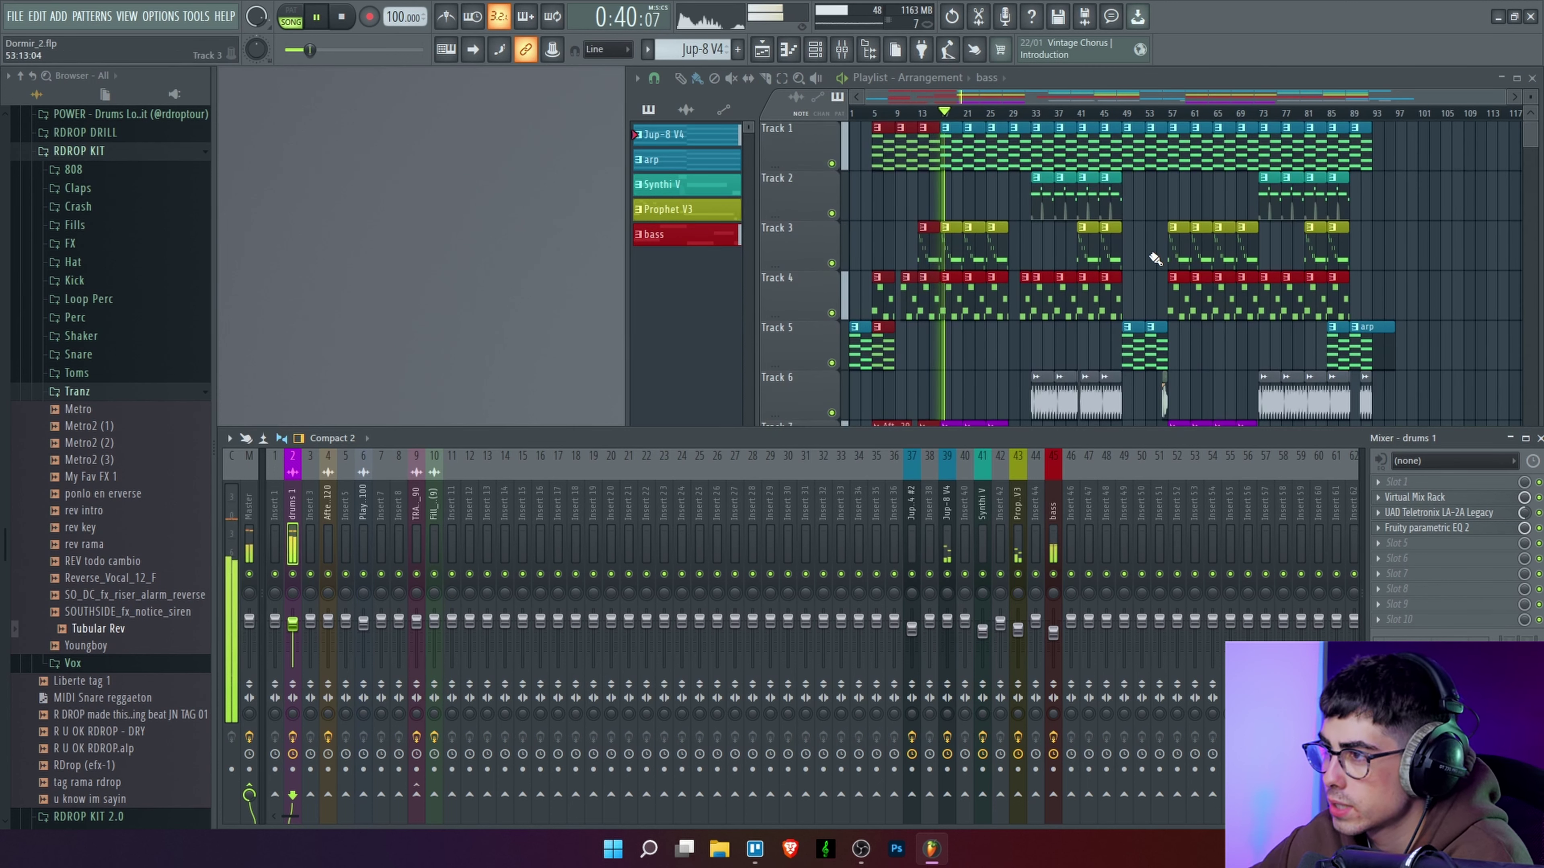